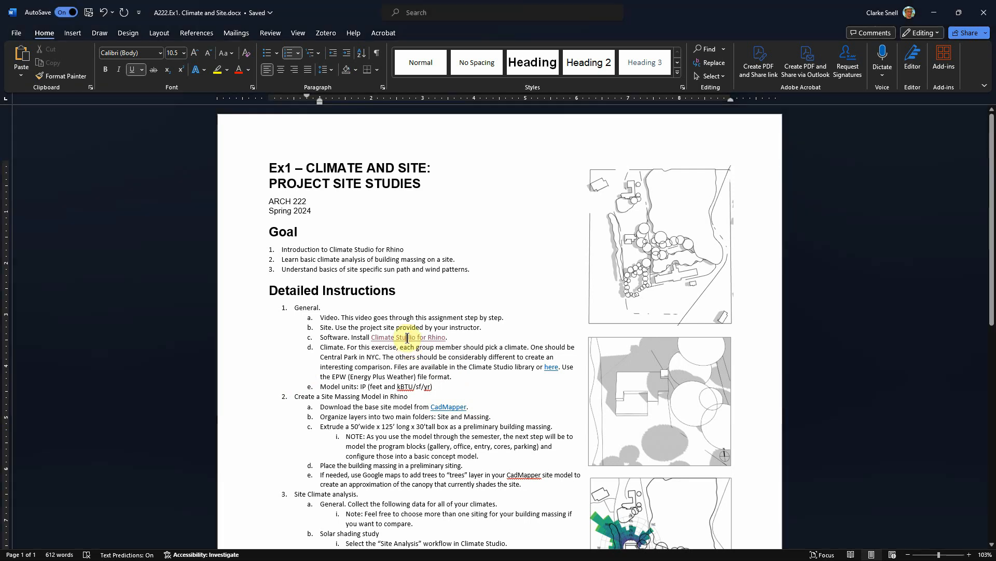
# - Open the Climate Studio for Rhino hyperlink from the assignment's instructions
pyautogui.rightClick(407, 339)
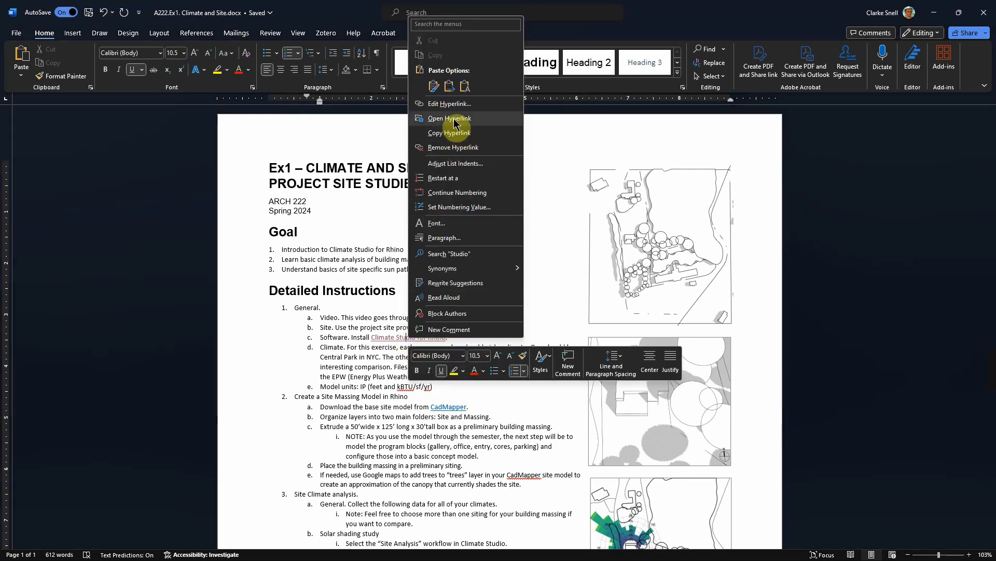
pyautogui.click(453, 118)
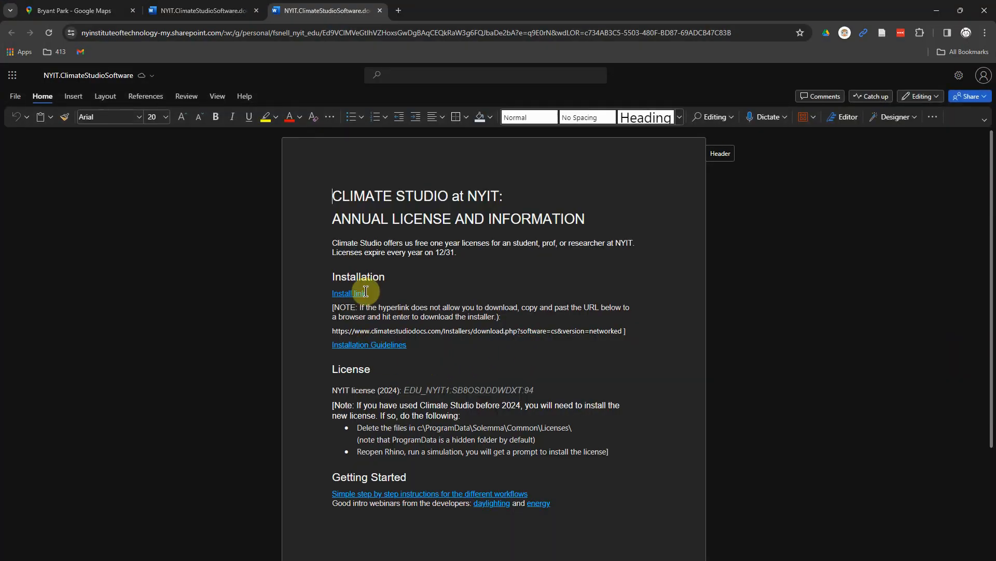
# - Highlight the NYIT 2024 license key on the installation page and close the duplicate document tab
pyautogui.moveTo(340, 403); pyautogui.dragTo(540, 402)
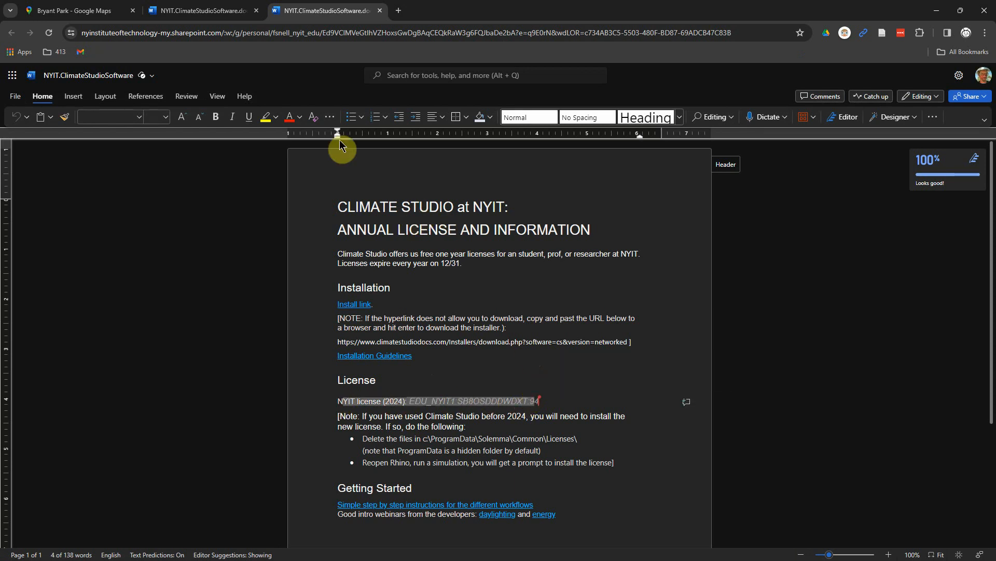
pyautogui.click(256, 10)
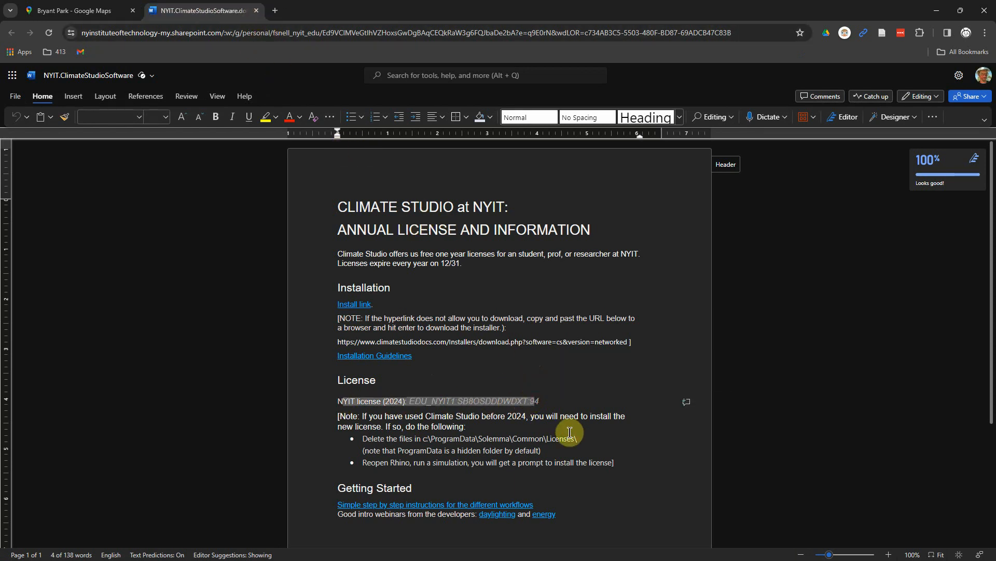
pyautogui.click(567, 397)
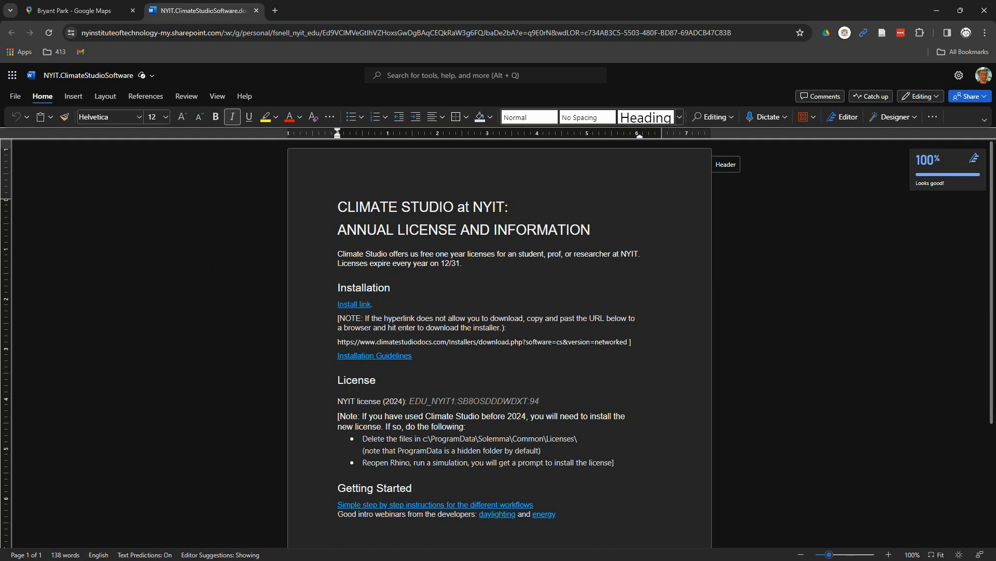
# - Switch to Rhino, open the ClimateStudio Results panel and widen its docked area
pyautogui.hotkey('alt', 'Tab')
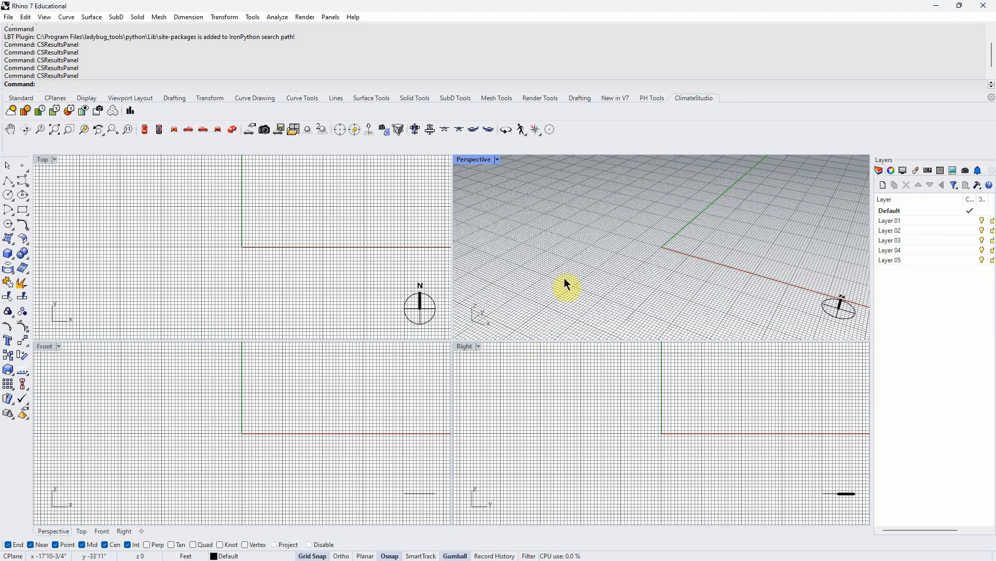
pyautogui.click(696, 99)
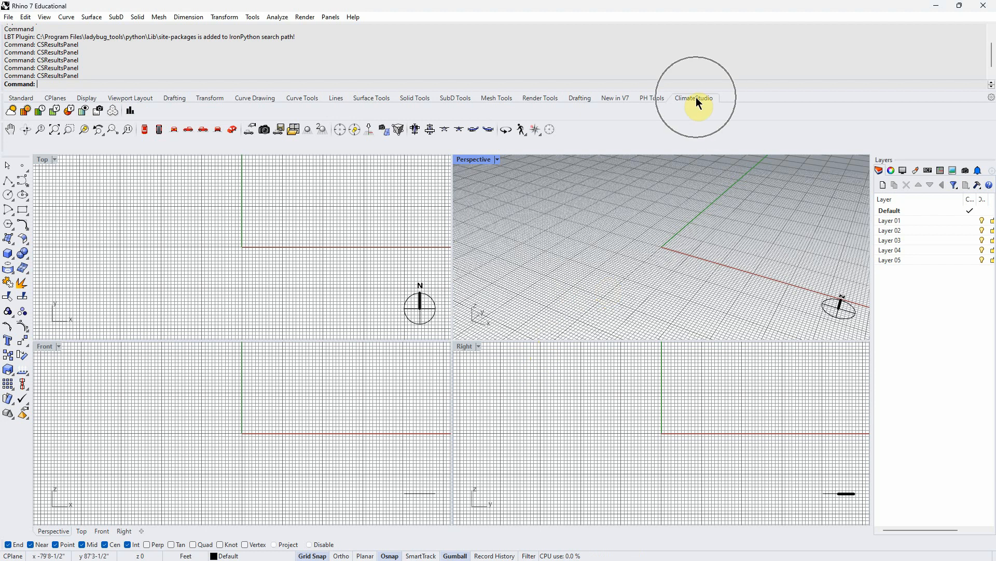
pyautogui.click(23, 98)
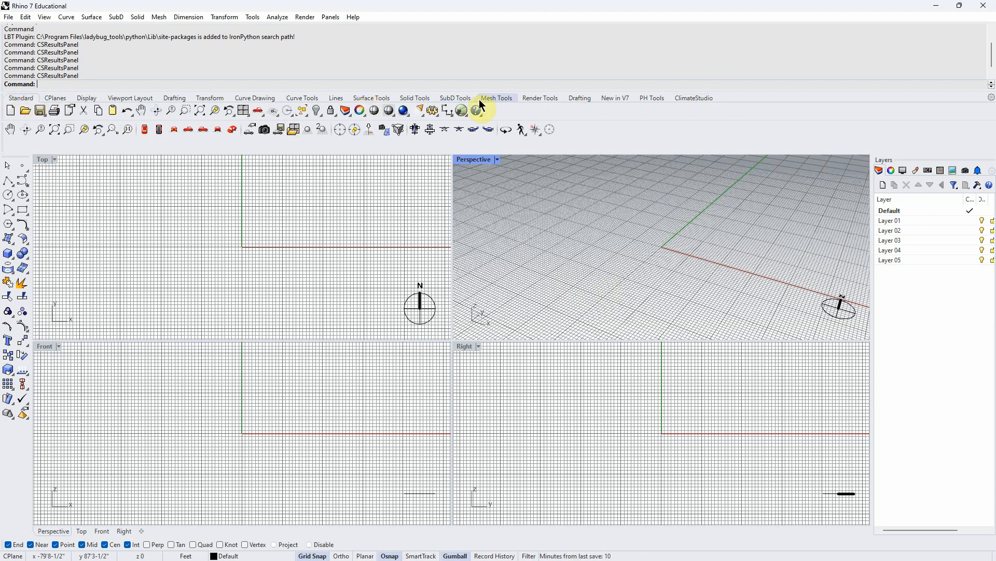
pyautogui.click(685, 99)
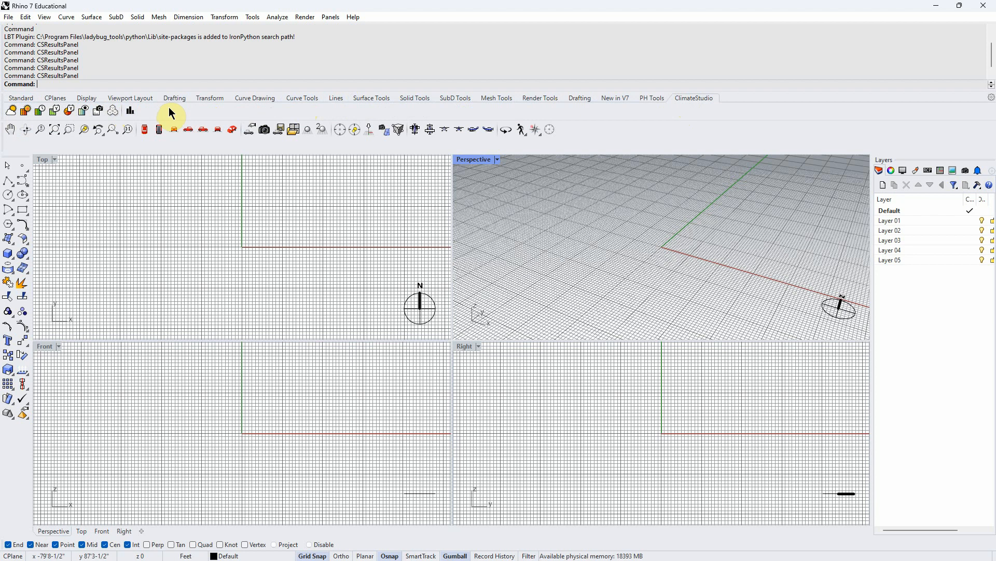
pyautogui.click(130, 114)
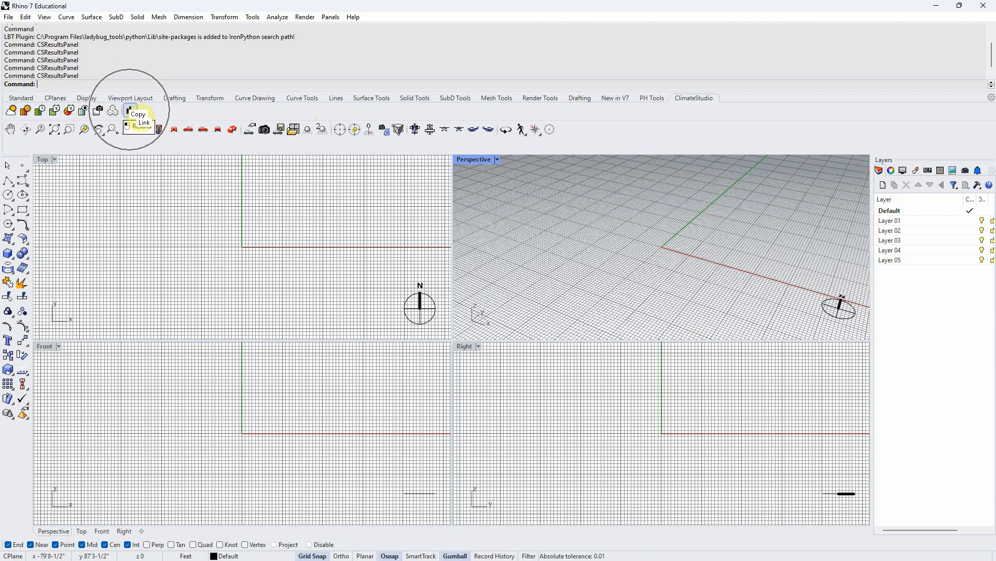
pyautogui.moveTo(719, 202); pyautogui.dragTo(885, 163)
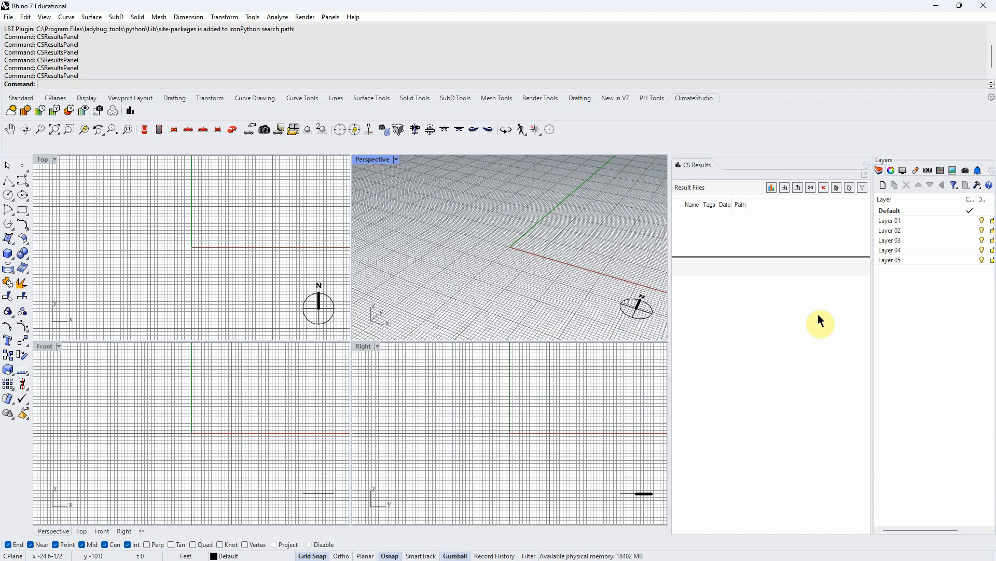
pyautogui.moveTo(872, 270)
pyautogui.mouseDown()
pyautogui.moveTo(843, 272)
pyautogui.moveTo(879, 268)
pyautogui.mouseUp()
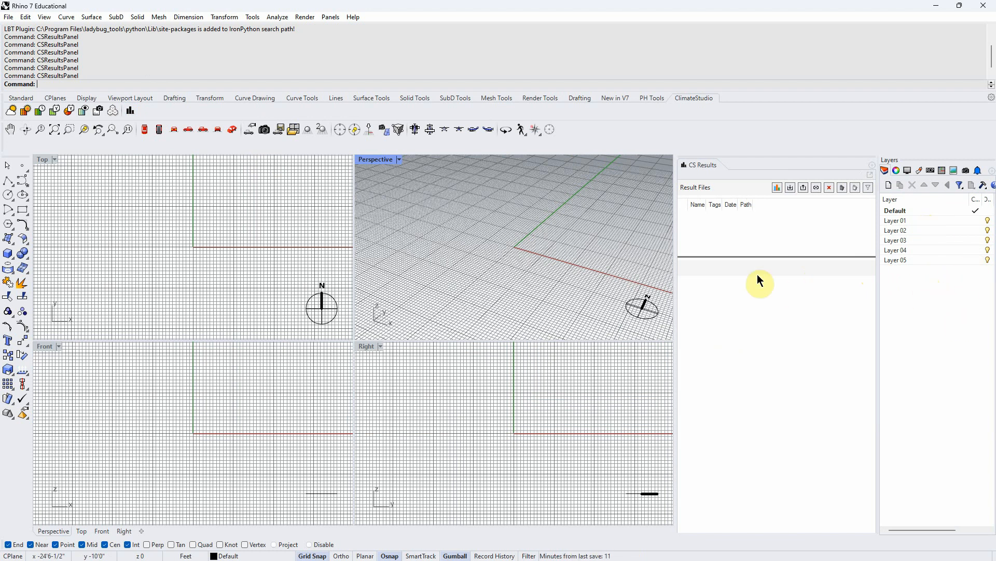
pyautogui.moveTo(677, 234)
pyautogui.mouseDown()
pyautogui.moveTo(580, 244)
pyautogui.moveTo(676, 244)
pyautogui.mouseUp()
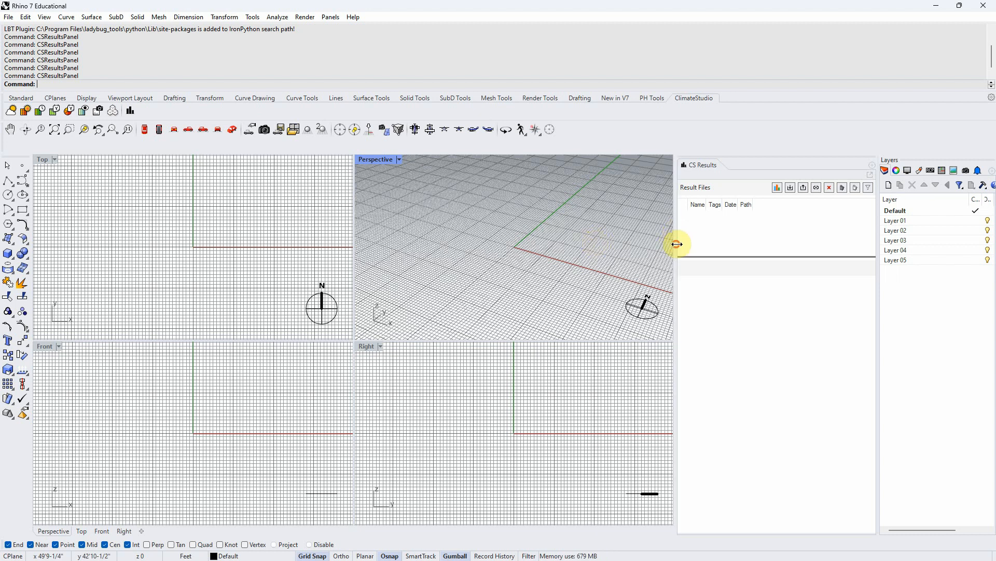
# - Add the CS Workflows panel to the dock and move its tab ahead of CS Results
pyautogui.click(871, 164)
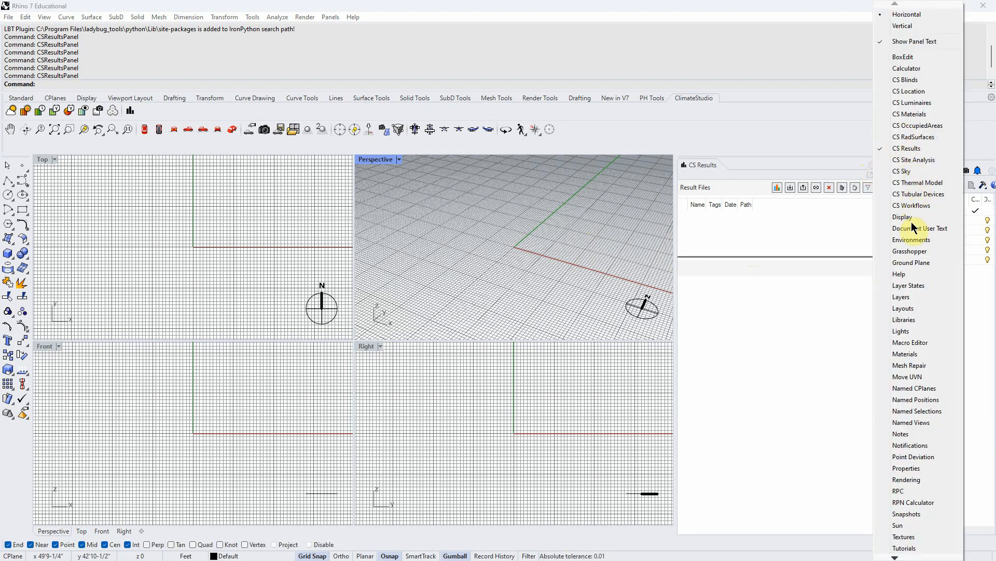
pyautogui.click(914, 205)
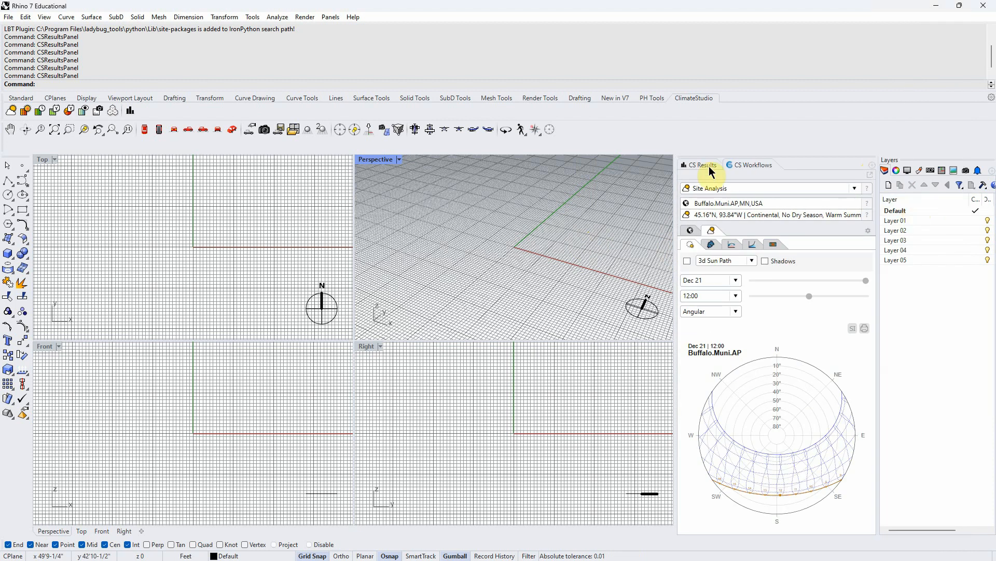
pyautogui.moveTo(752, 162); pyautogui.dragTo(698, 165)
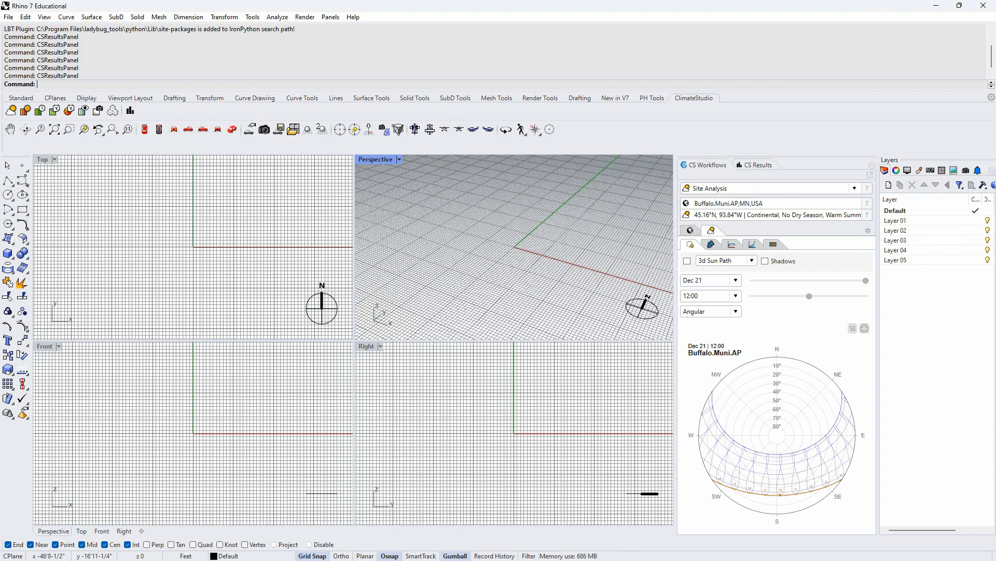
# - Switch to the assignment document and select the Climate instruction about choosing a weather file
pyautogui.hotkey('alt', 'Tab')
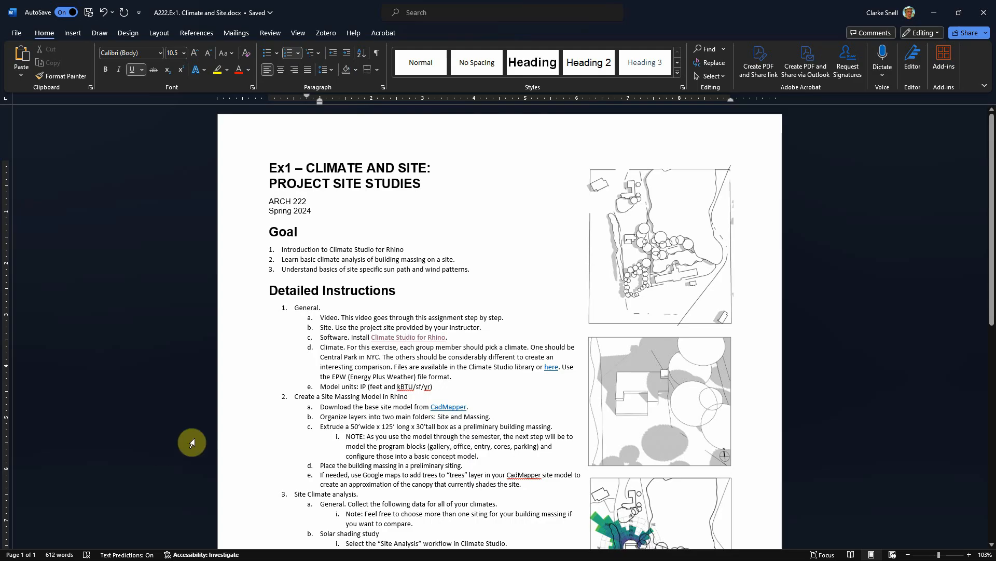
pyautogui.scroll(-2, 297, 389)
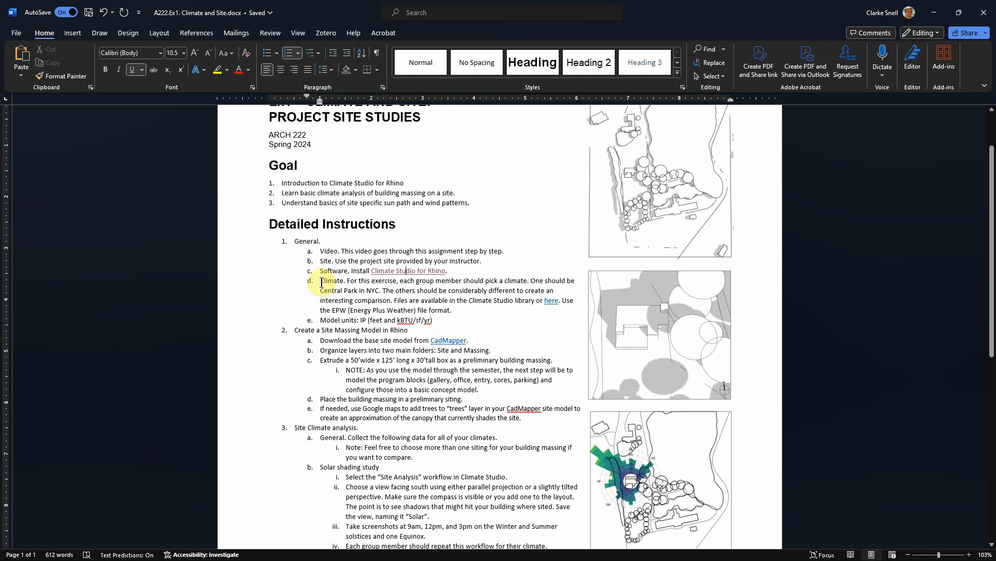
pyautogui.moveTo(321, 282); pyautogui.dragTo(439, 322)
pyautogui.click(444, 322)
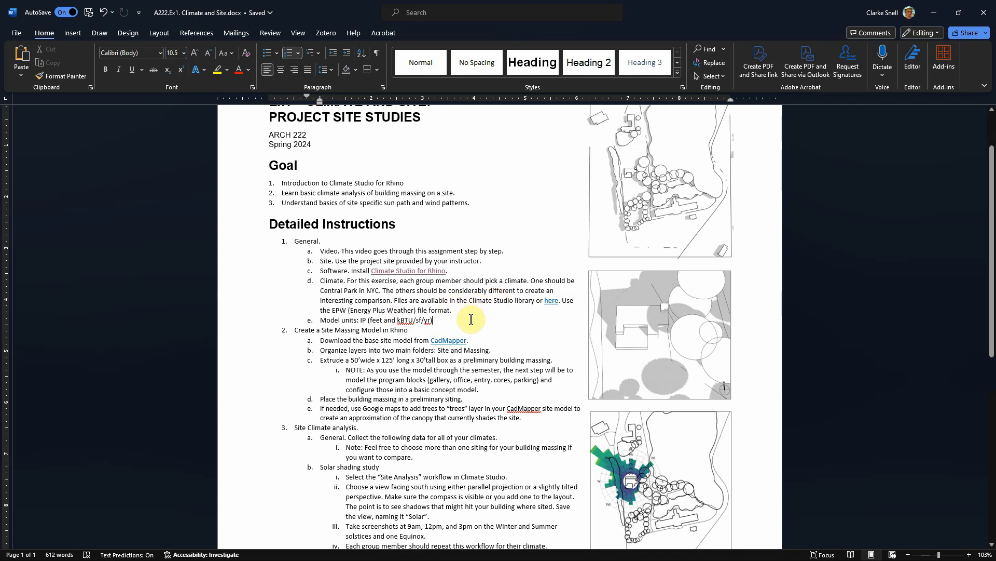
# - Return to Rhino and open the weather file location page of the Site Analysis workflow
pyautogui.click(937, 16)
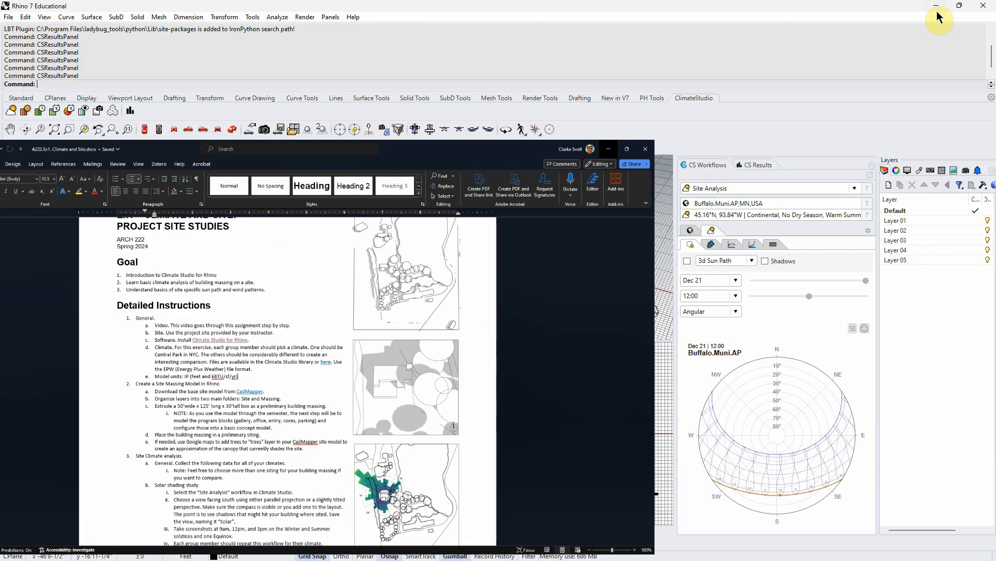
pyautogui.click(475, 265)
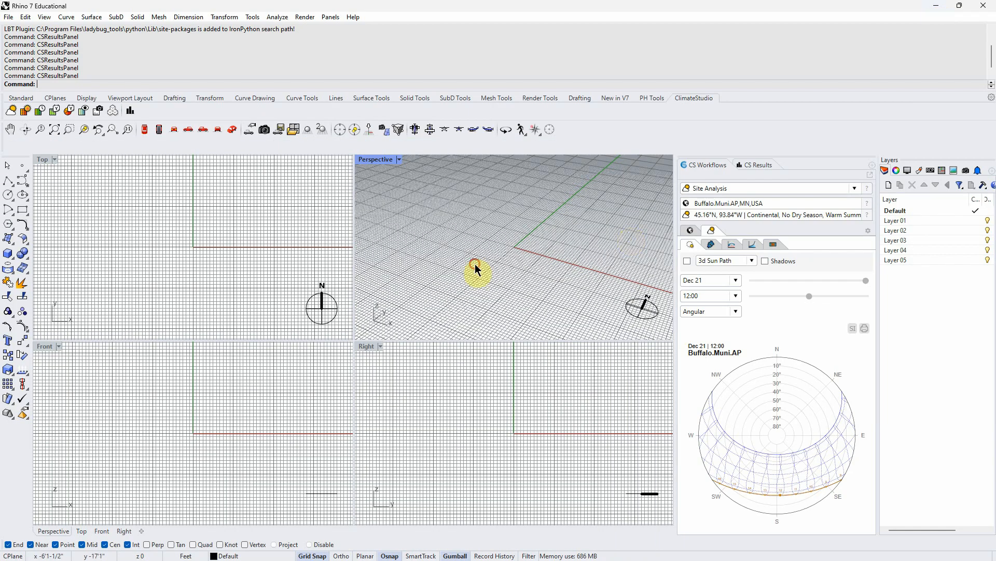
pyautogui.click(711, 166)
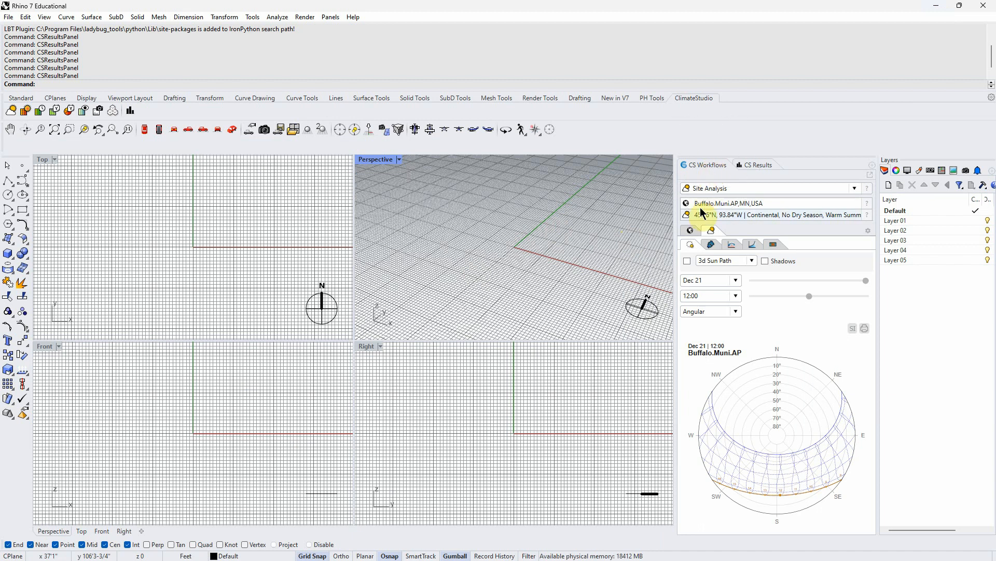
pyautogui.click(690, 231)
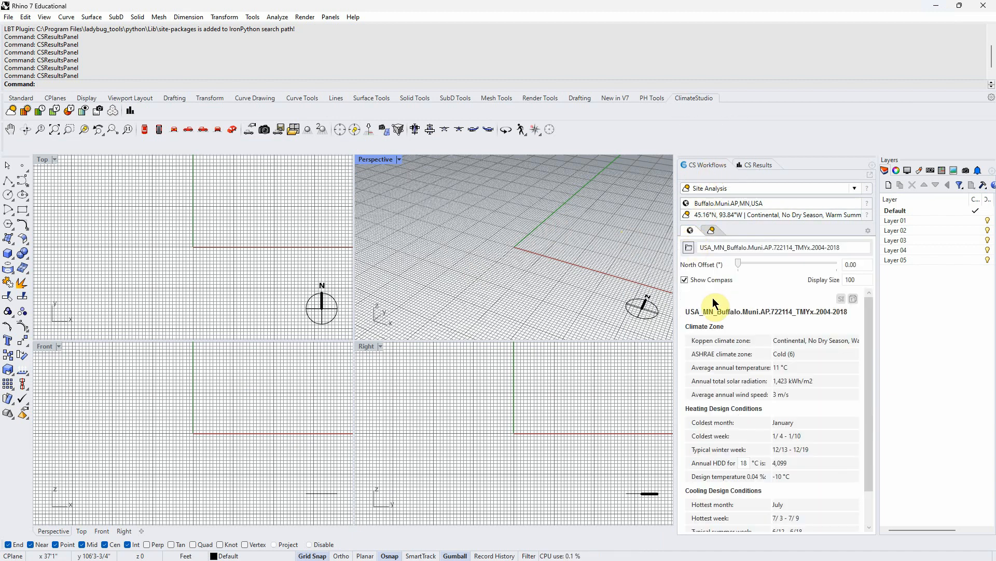
# - Open the weather file chooser and search for NEW YO
pyautogui.click(690, 247)
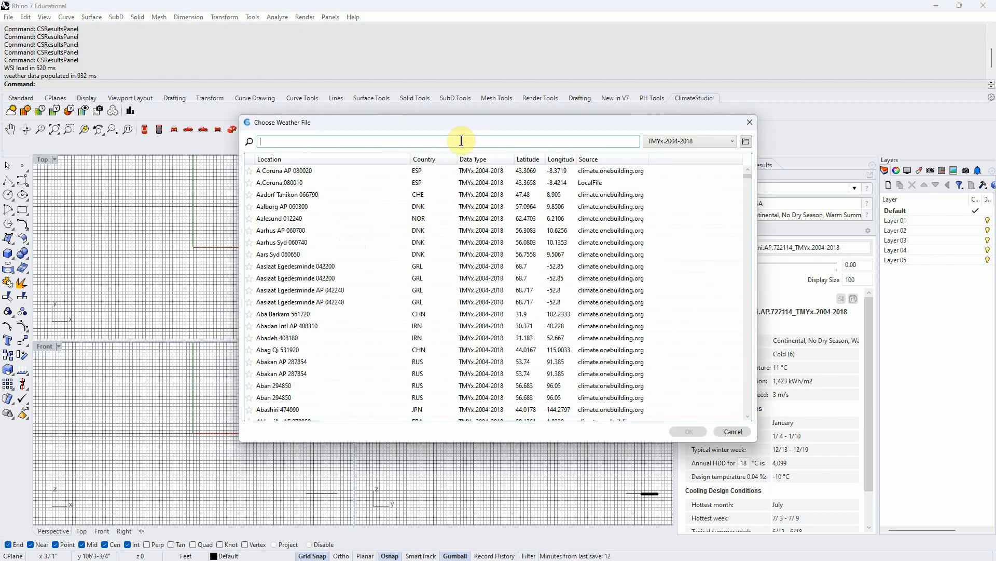
pyautogui.write('NEW')
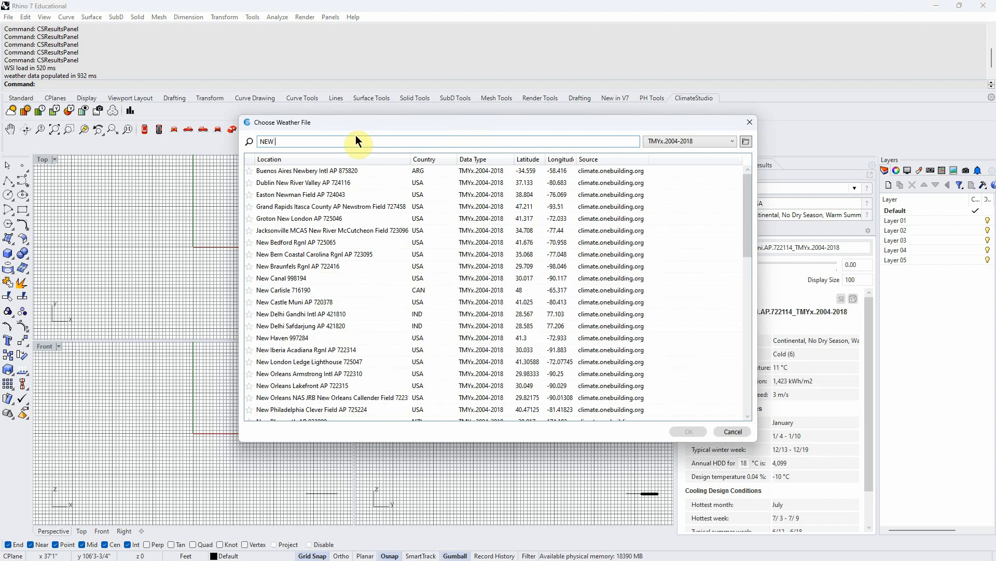
pyautogui.write(' YO')
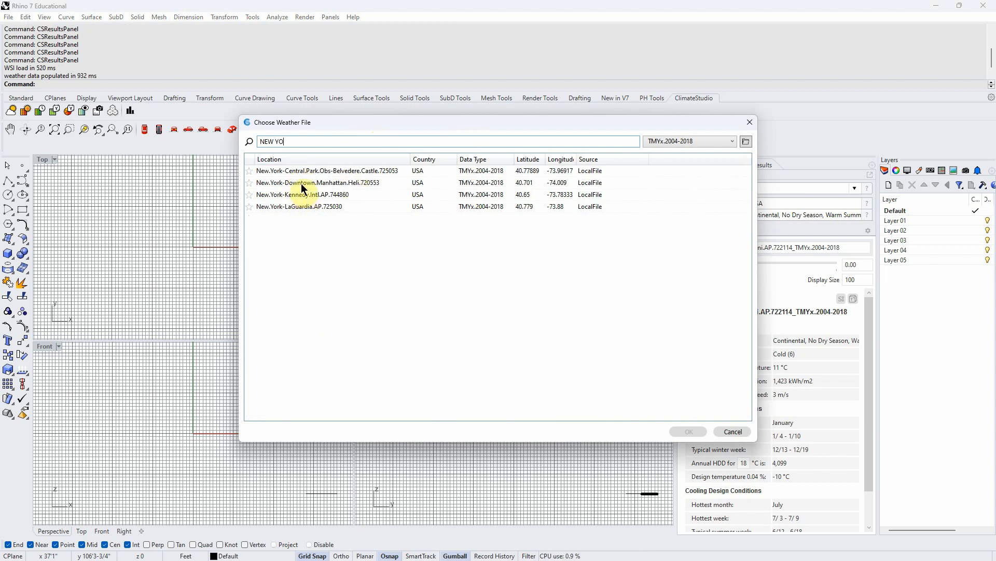
# - Replace the search with LAS VEG and load the Las.Vegas.Muni.AP.723677 weather file
pyautogui.moveTo(257, 141); pyautogui.dragTo(344, 152)
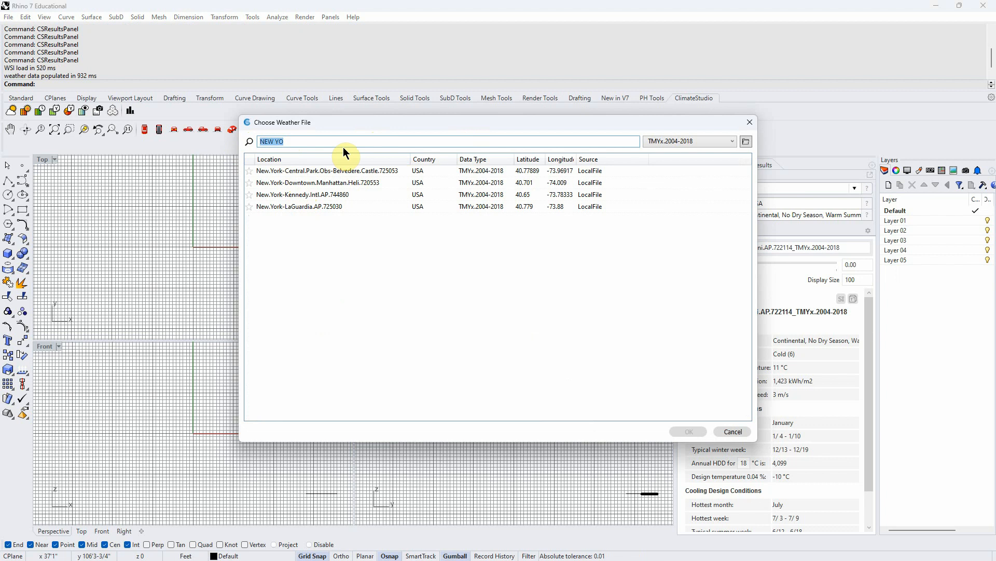
pyautogui.write('LAS')
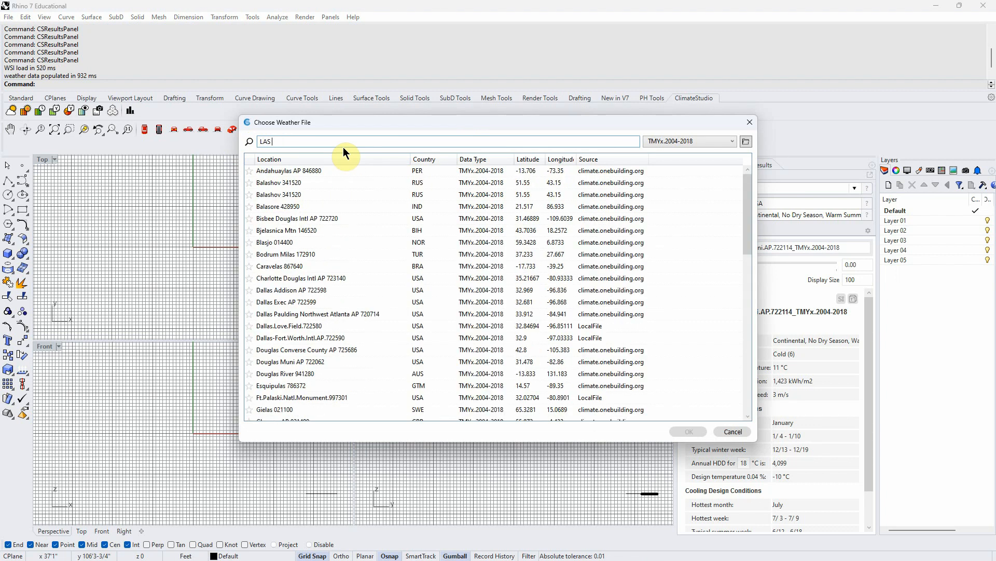
pyautogui.write(' VEG')
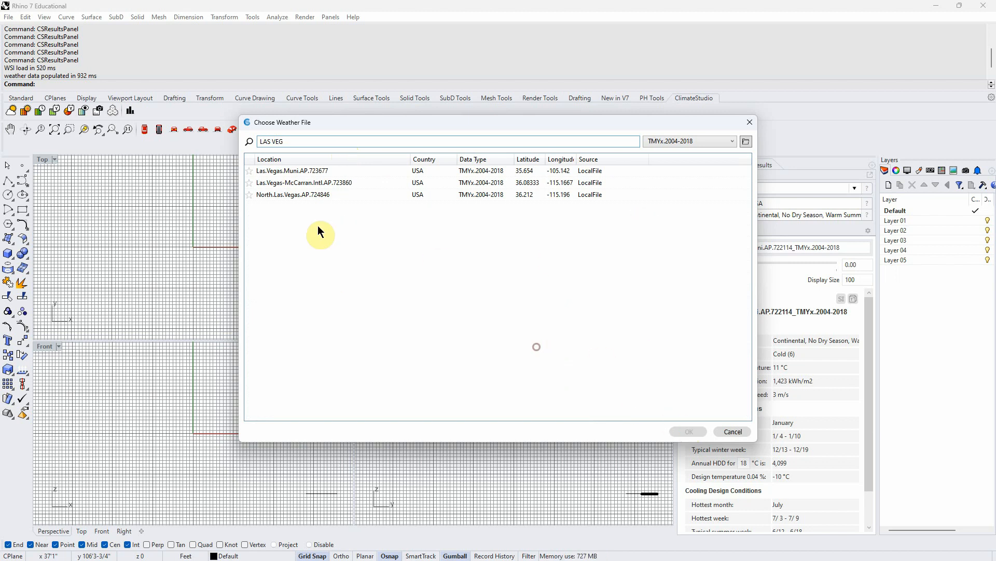
pyautogui.click(286, 171)
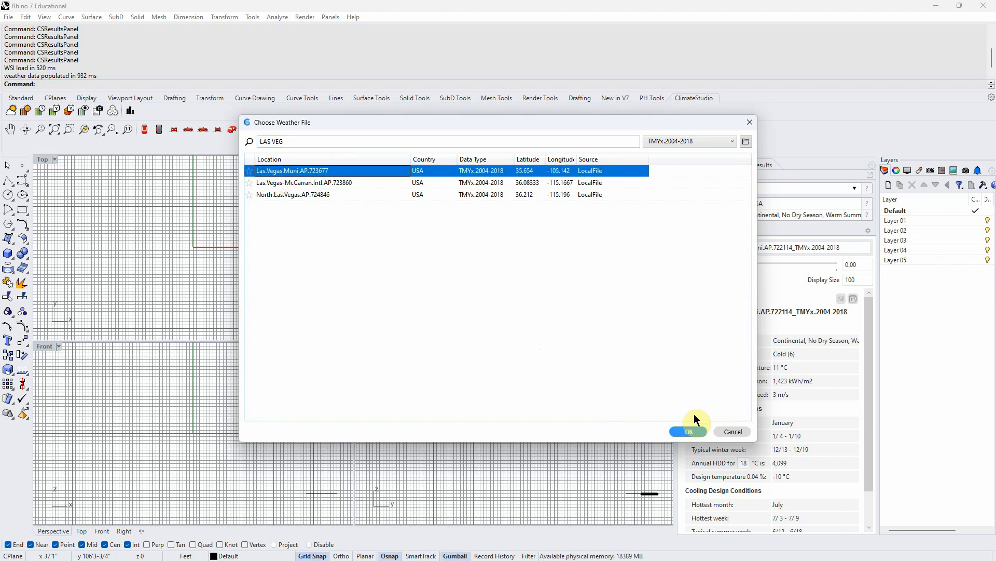
pyautogui.click(690, 432)
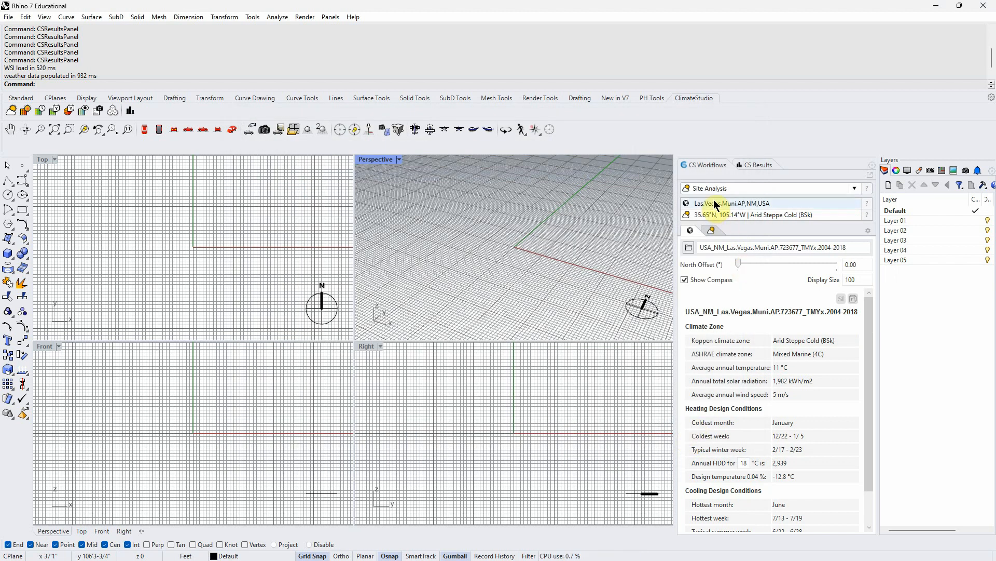
# - Widen the ClimateStudio panel further and toggle the Show Compass option
pyautogui.press('ctrl')
pyautogui.press('ctrl')
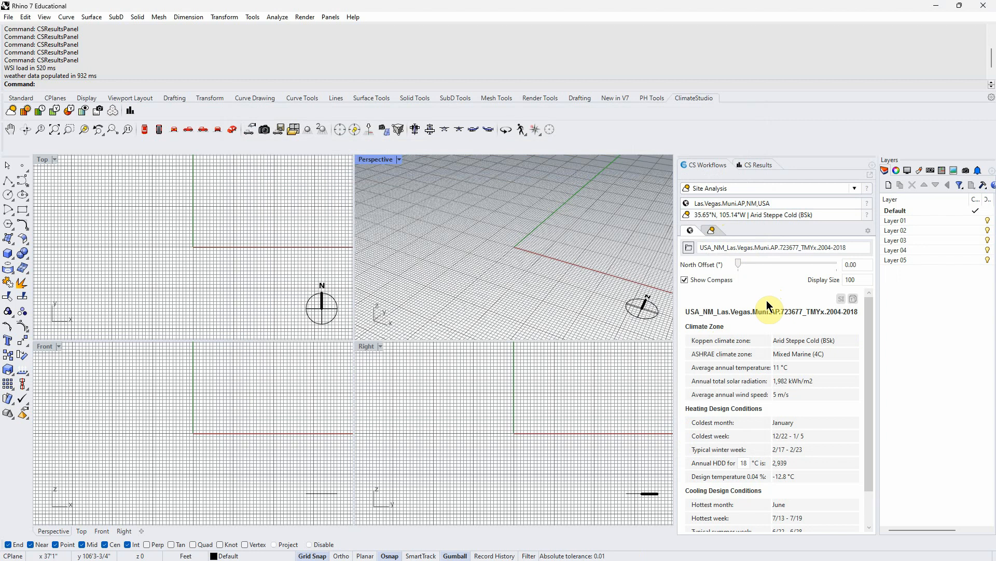
pyautogui.moveTo(676, 291); pyautogui.dragTo(626, 289)
pyautogui.moveTo(869, 321)
pyautogui.mouseDown()
pyautogui.moveTo(872, 358)
pyautogui.moveTo(870, 324)
pyautogui.mouseUp()
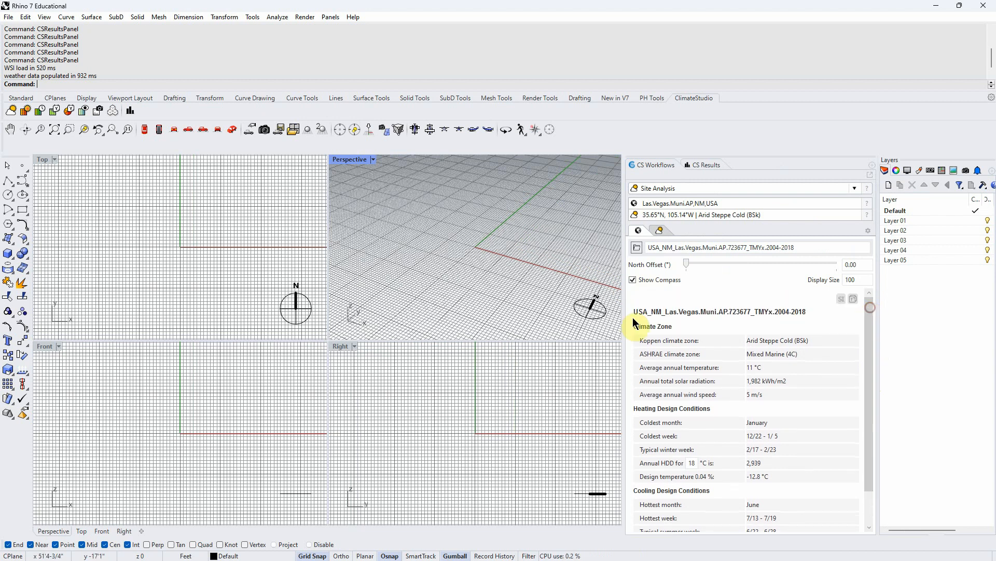
pyautogui.click(632, 282)
pyautogui.click(631, 279)
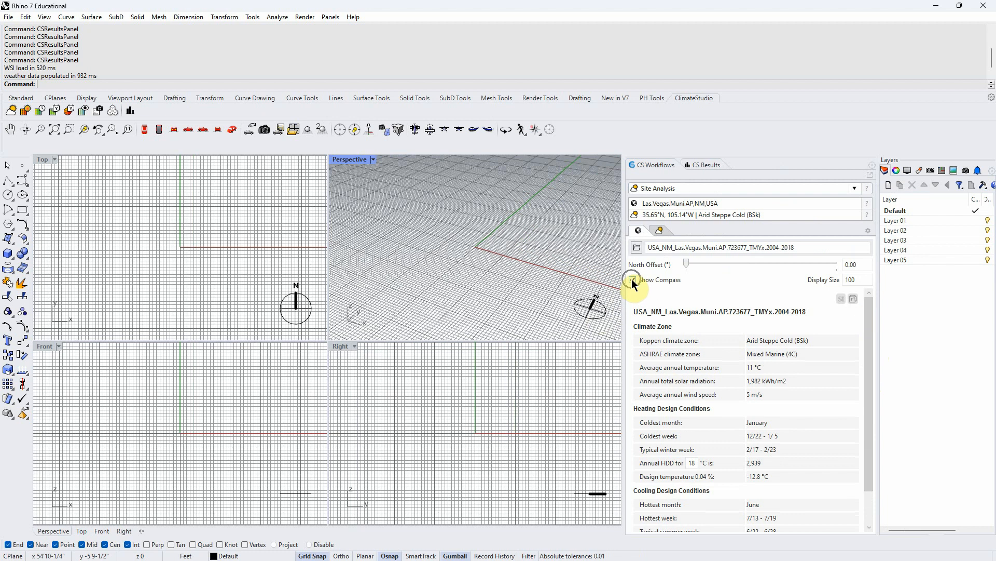
pyautogui.click(631, 278)
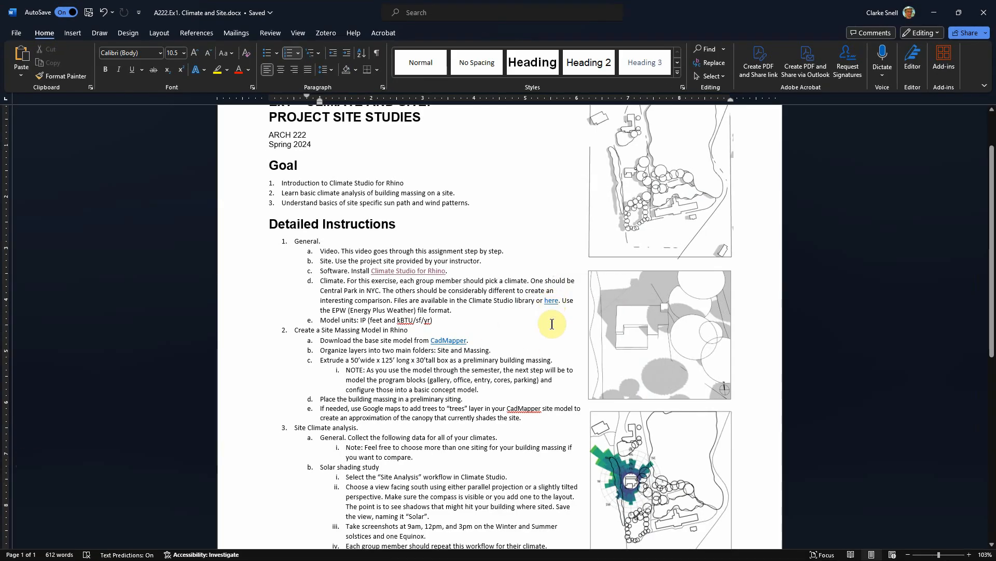
# - Follow the assignment's weather file link and browse the EPW map to the Stewart_Field station near New York
pyautogui.click(549, 324)
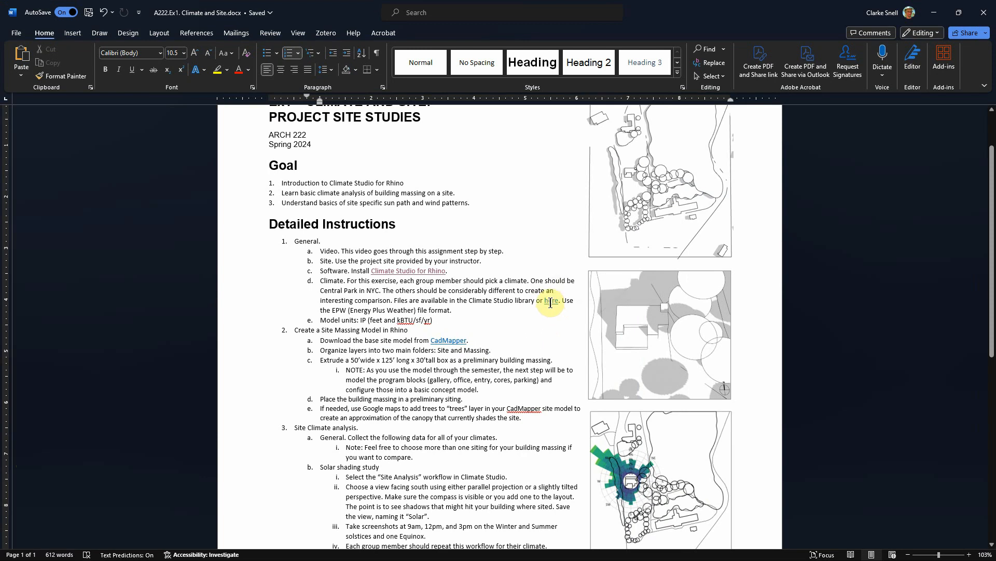
pyautogui.keyDown('ctrl'); pyautogui.click(551, 302); pyautogui.keyUp('ctrl')
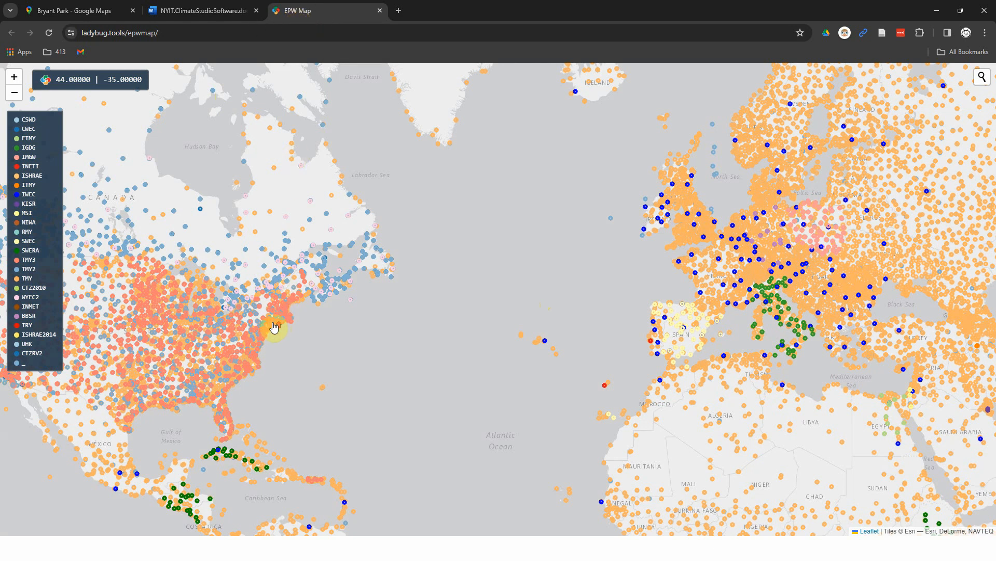
pyautogui.scroll(6, 287, 313)
pyautogui.scroll(-2, 352, 346)
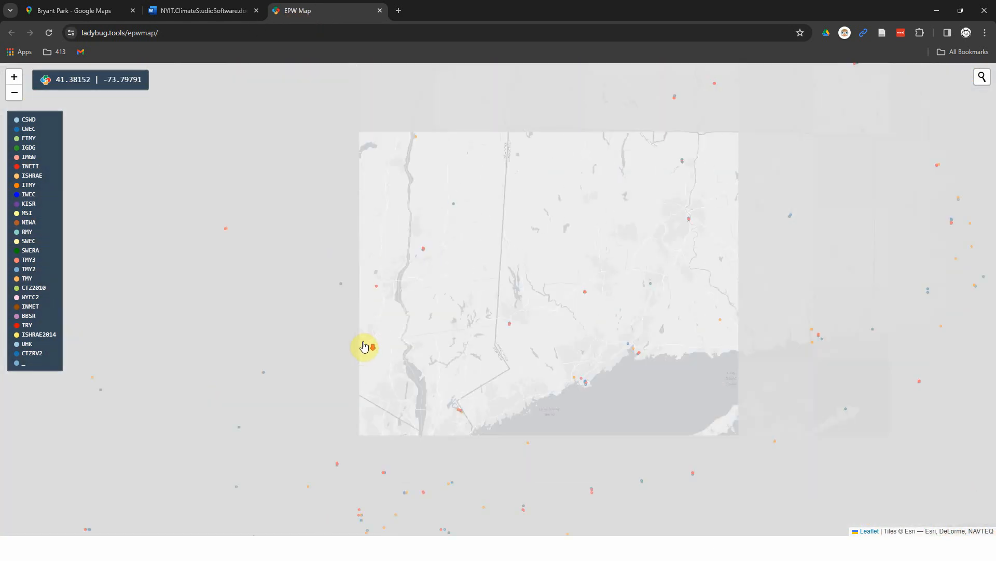
pyautogui.scroll(2, 358, 322)
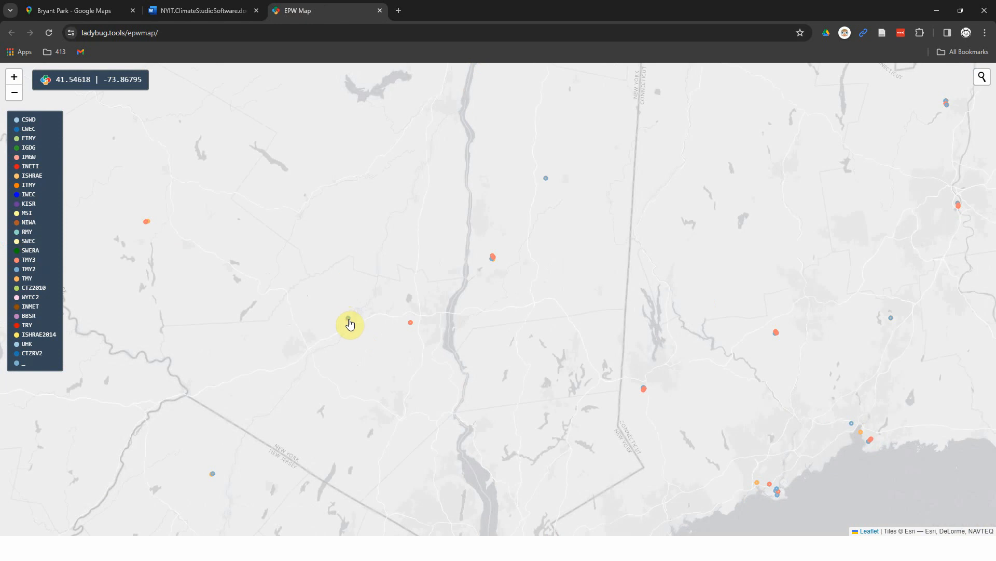
pyautogui.click(411, 324)
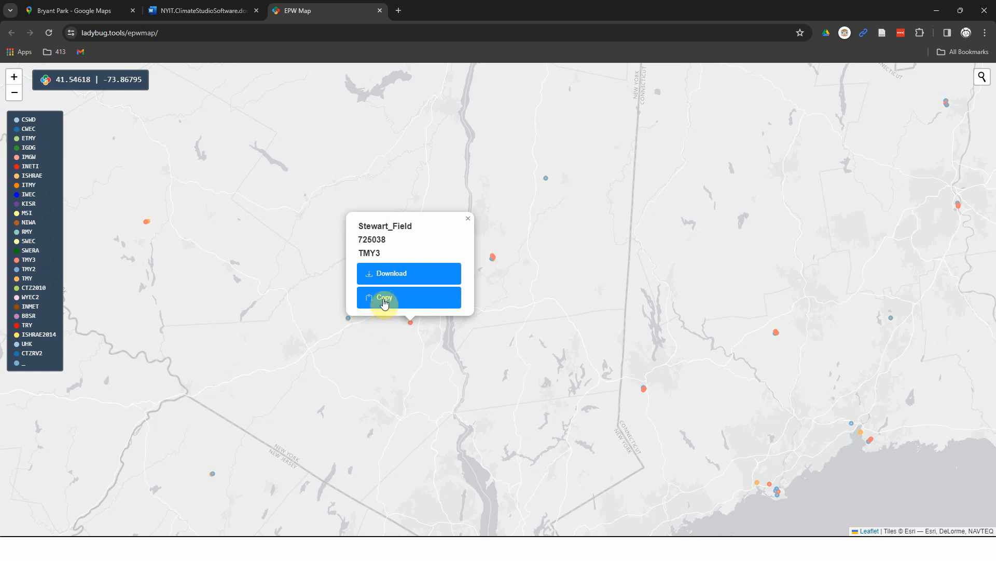
pyautogui.click(379, 330)
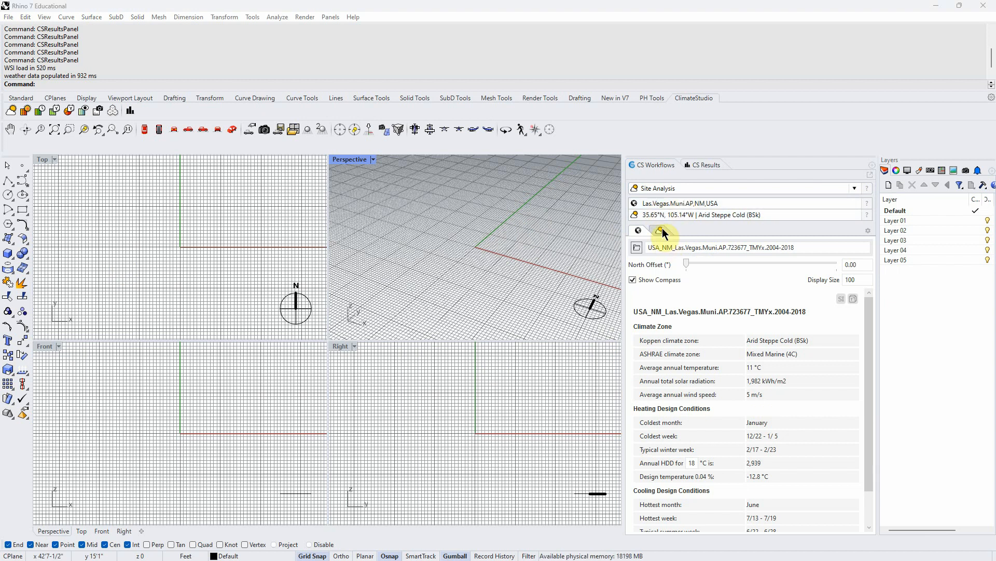
# - Browse the local weather files folder from the weather file chooser, cancelling both dialogs
pyautogui.click(639, 248)
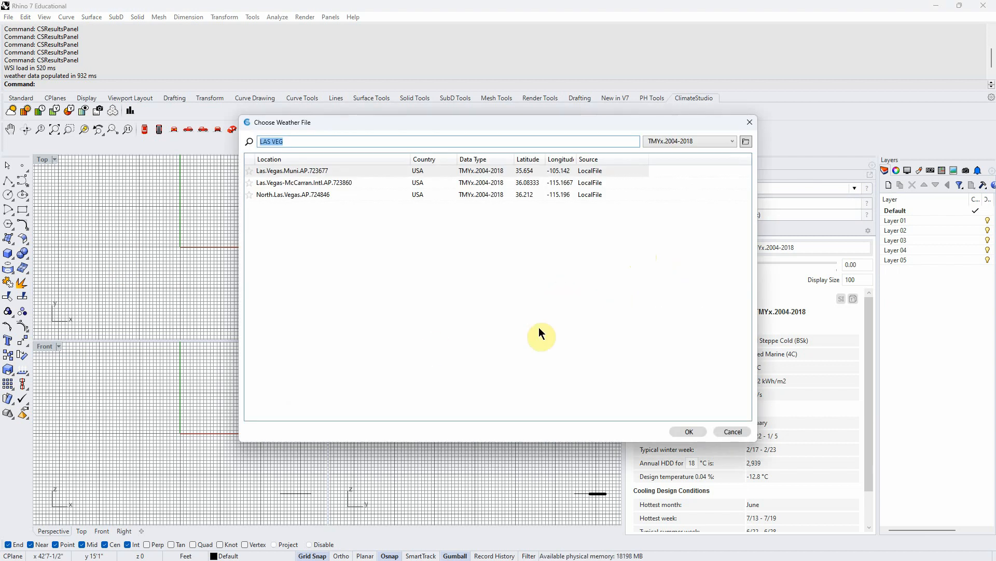
pyautogui.click(746, 141)
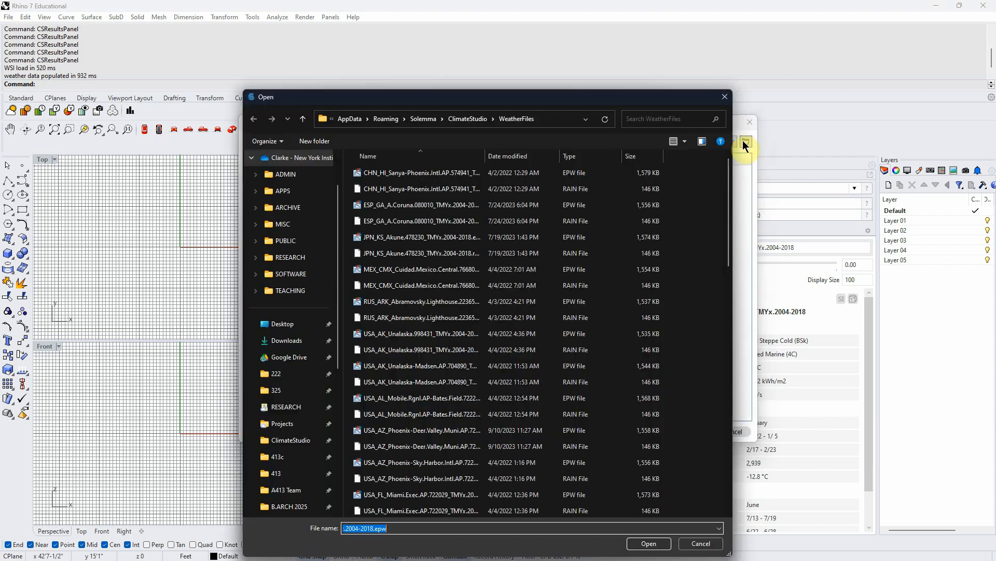
pyautogui.click(703, 543)
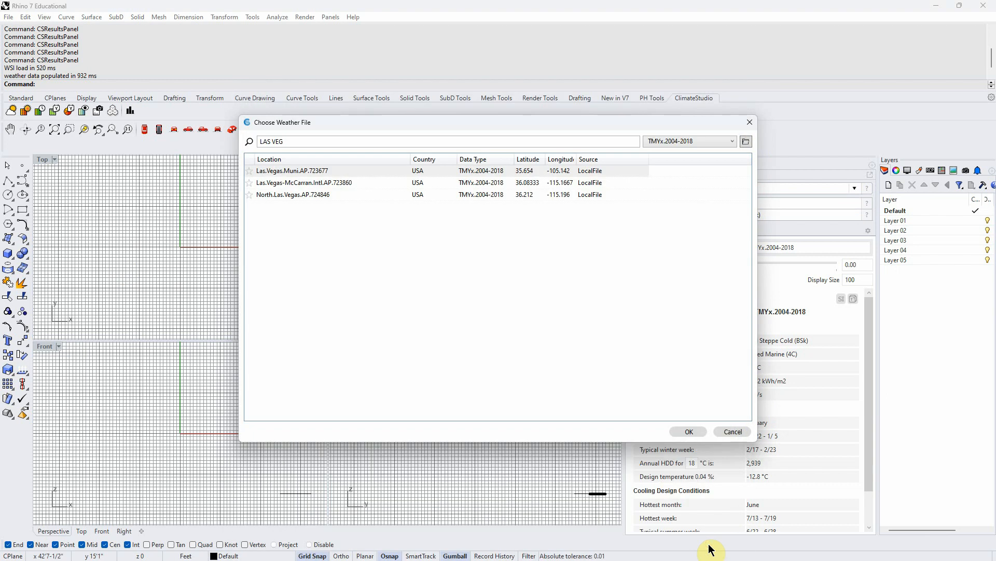
pyautogui.click(738, 432)
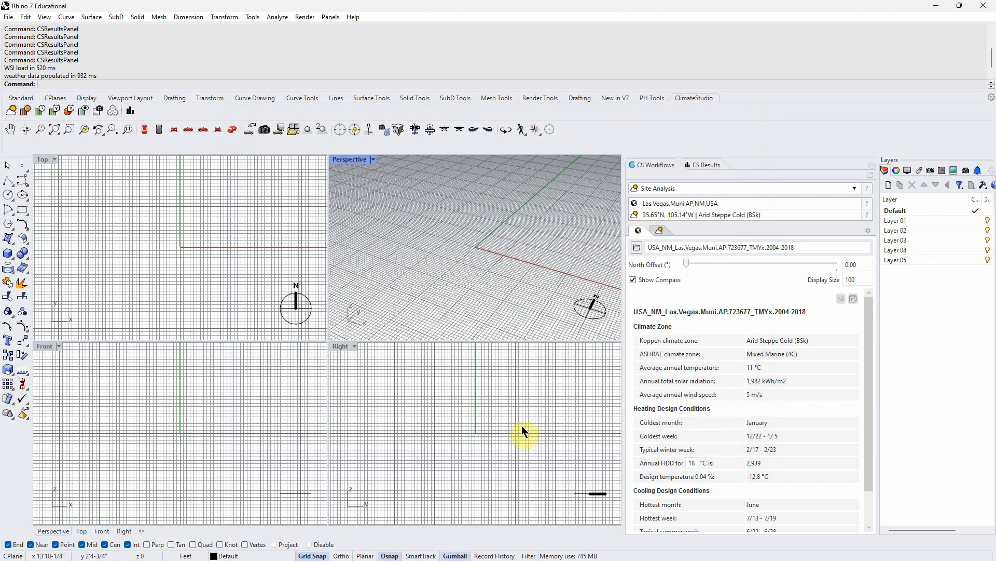
# - Search the weather files for NEW YORK and load New.York-Central.Park.Obs-Belvedere.Castle.725053
pyautogui.click(637, 247)
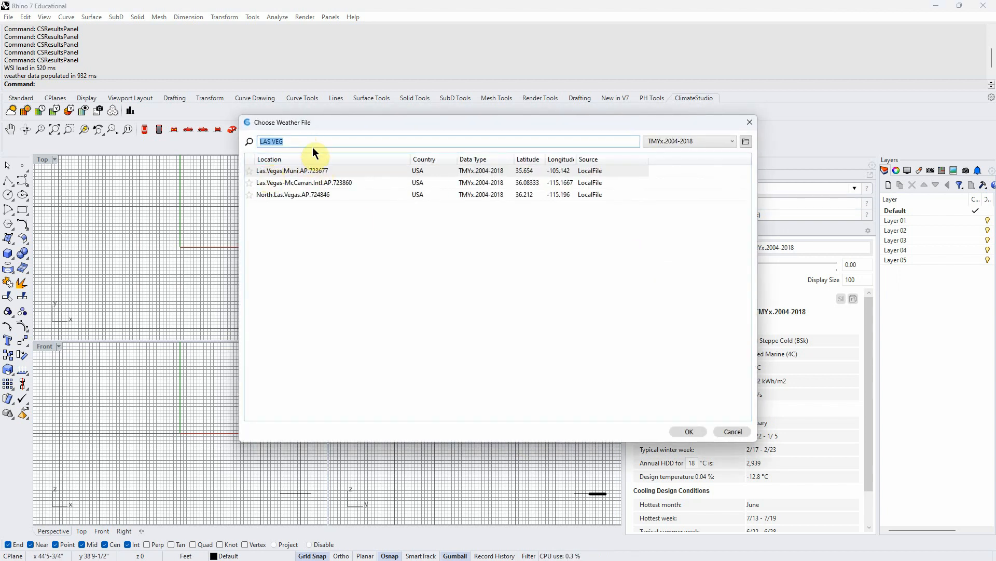
pyautogui.write('NEW')
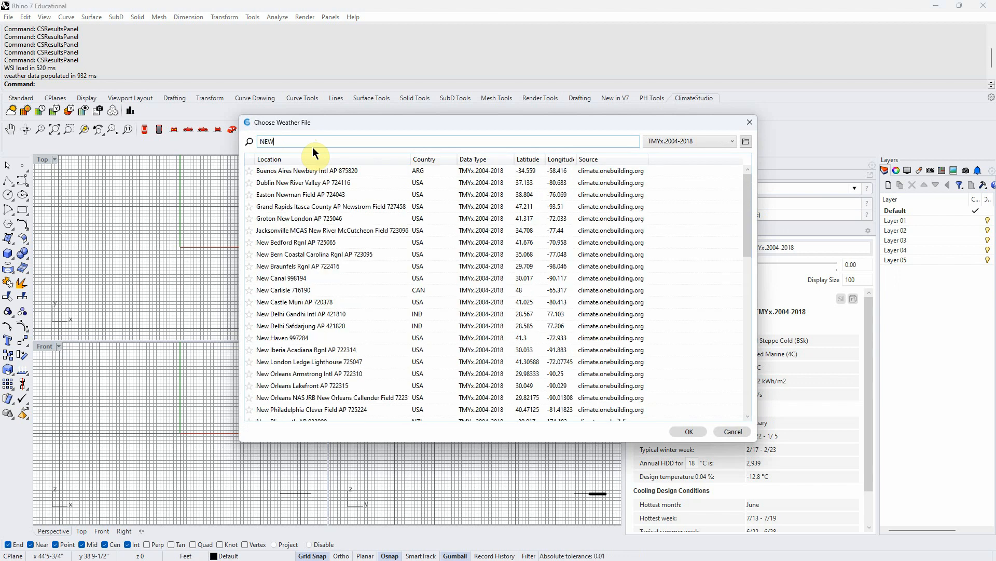
pyautogui.write(' YORK')
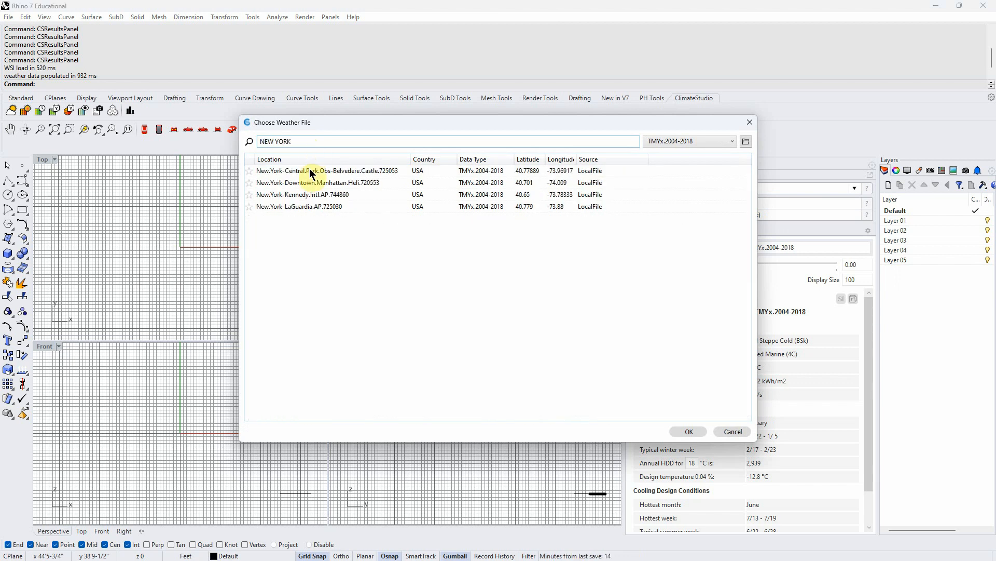
pyautogui.click(291, 172)
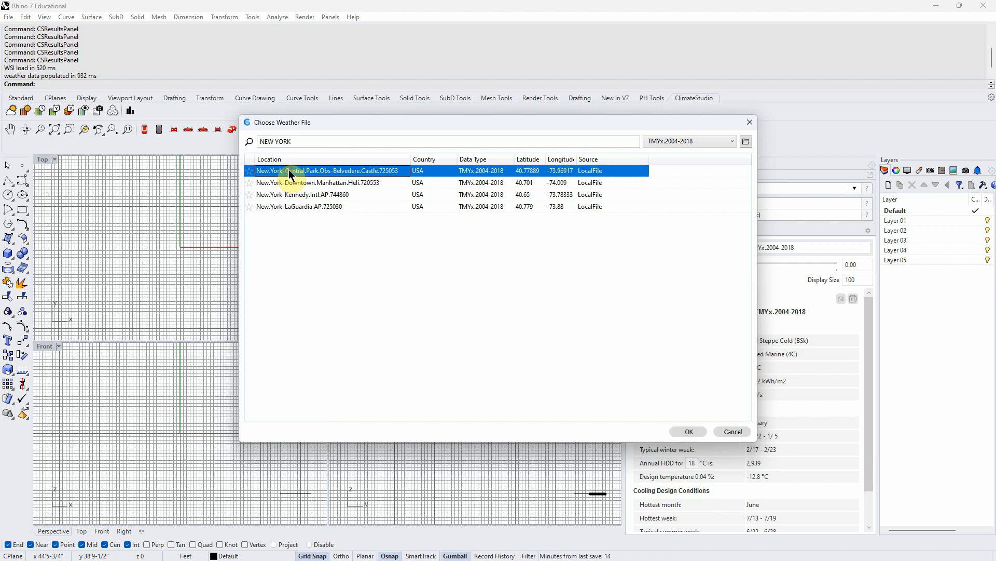
pyautogui.click(687, 430)
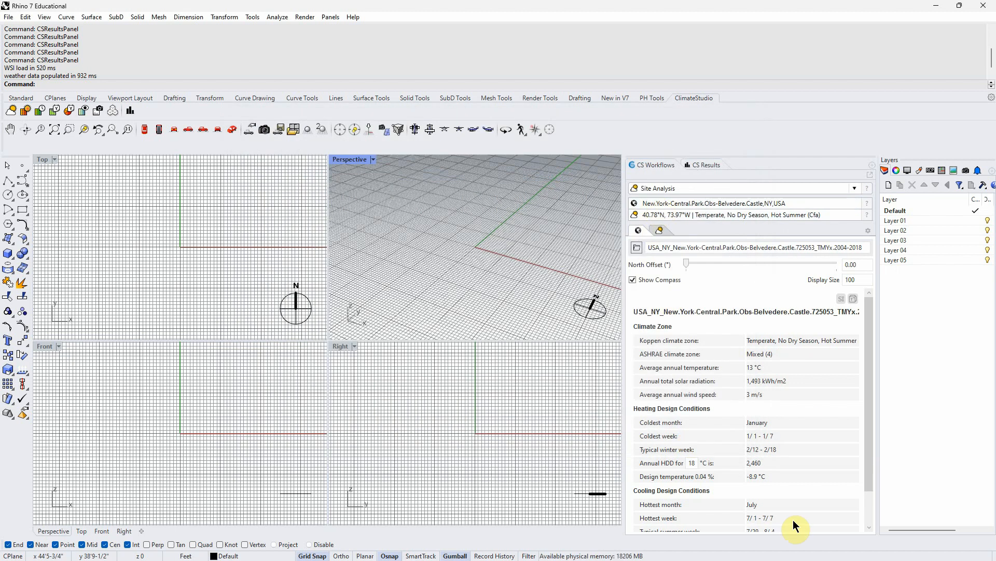
# - Toggle the climate summary's unit system to IP and back while reviewing its heating and cooling design conditions
pyautogui.scroll(-2, 868, 407)
pyautogui.scroll(2, 872, 400)
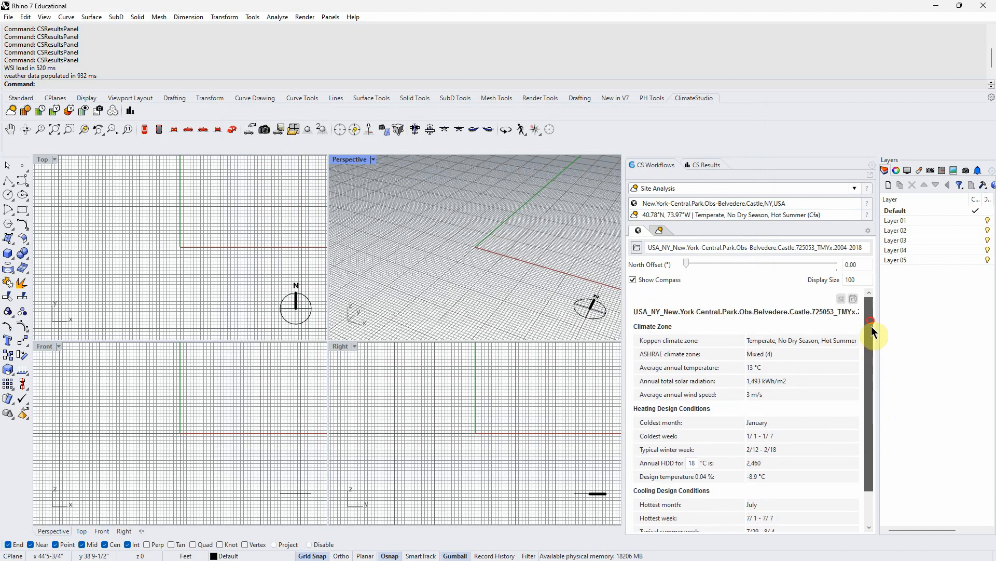
pyautogui.click(843, 299)
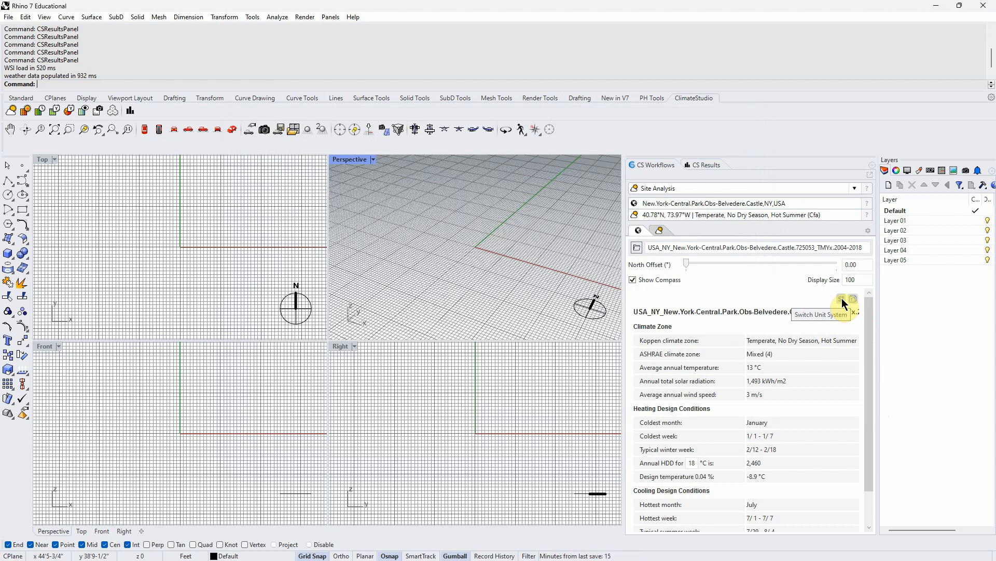
pyautogui.click(842, 298)
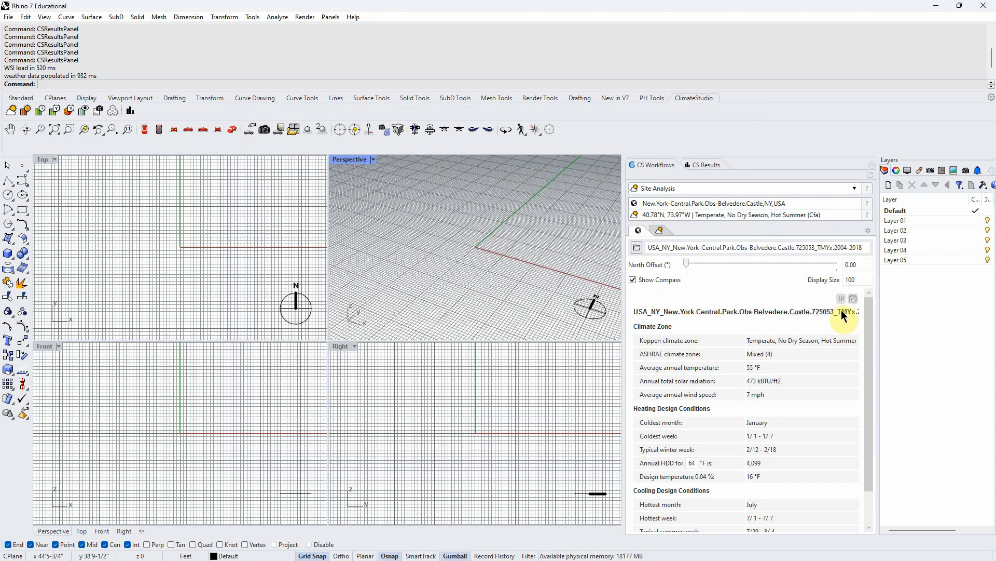
pyautogui.moveTo(870, 323); pyautogui.dragTo(870, 370)
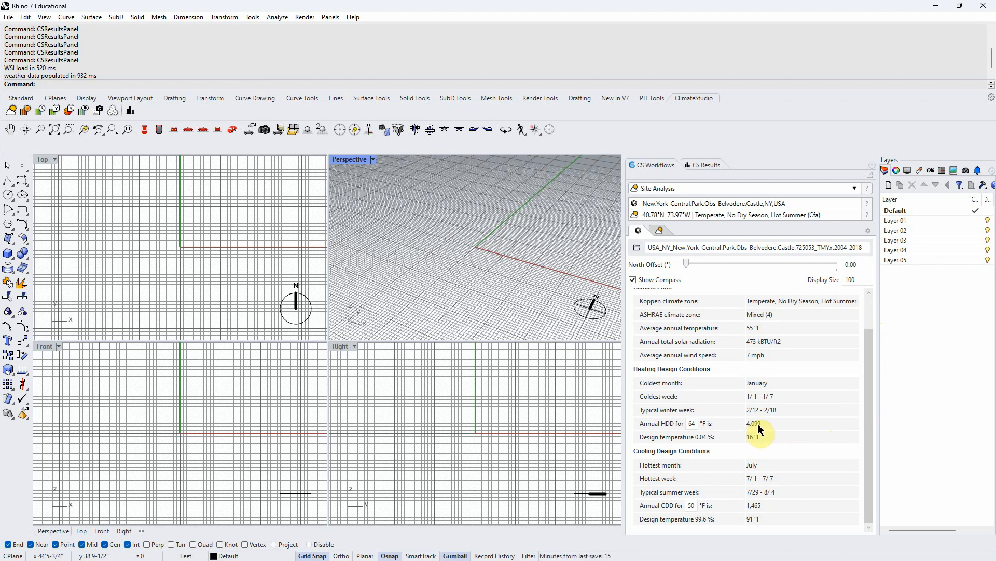
pyautogui.press('ctrl')
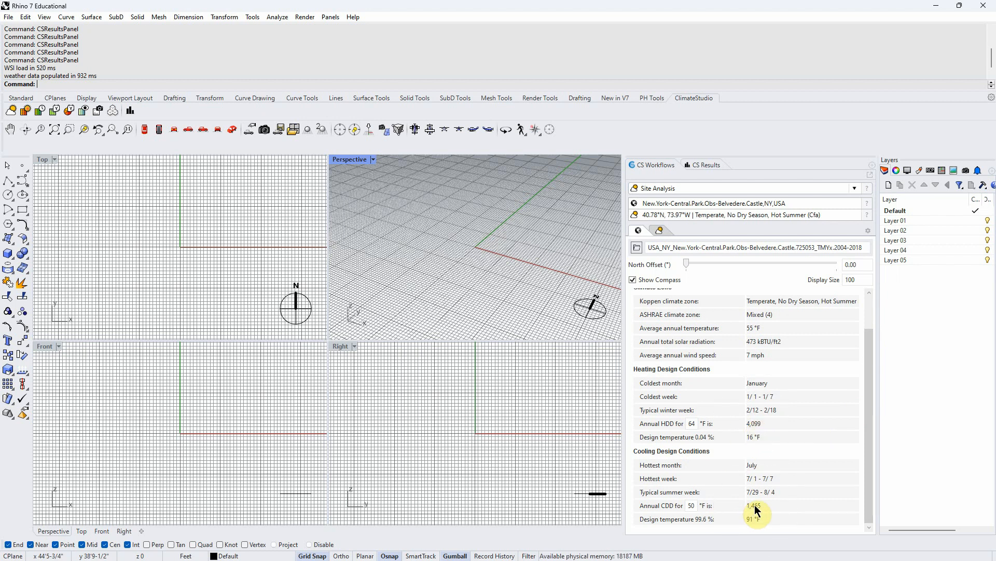
pyautogui.moveTo(869, 363); pyautogui.dragTo(868, 320)
pyautogui.click(844, 300)
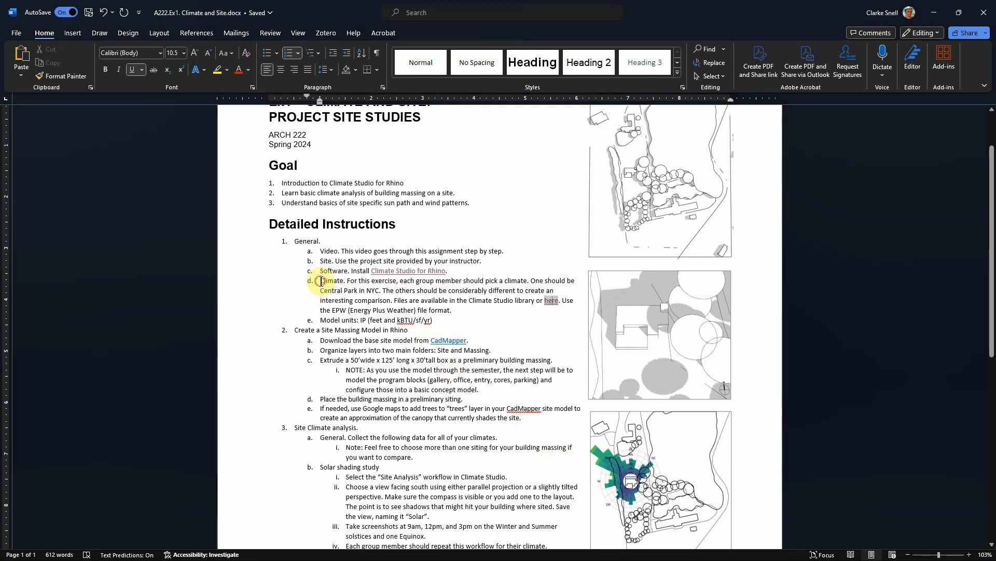
# - Set the Rhino model units to Feet with decimal distance display, as the assignment's model units instruction asks
pyautogui.moveTo(544, 300); pyautogui.dragTo(452, 310)
pyautogui.click(380, 326)
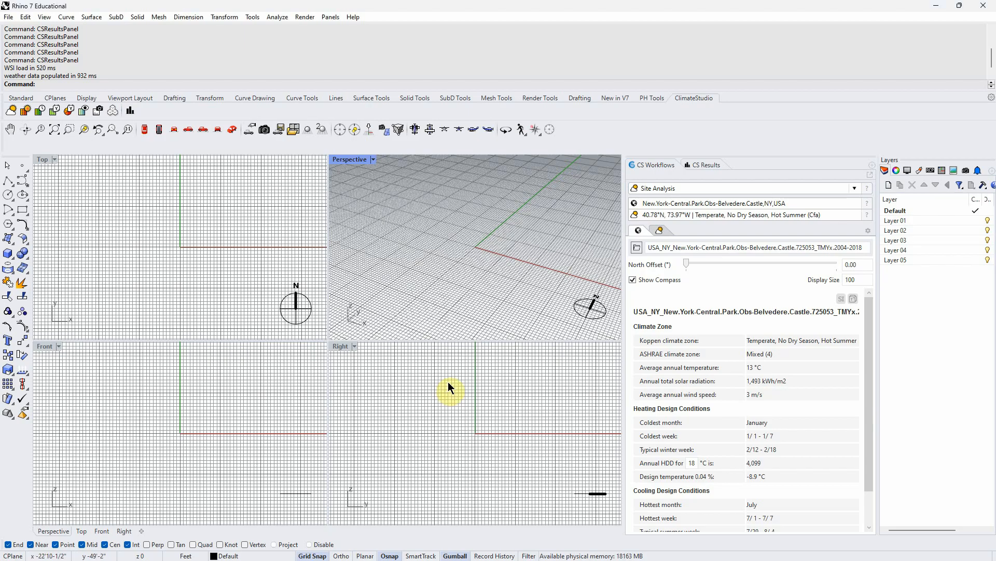
pyautogui.click(54, 85)
pyautogui.write('UniTS')
pyautogui.press('Return')
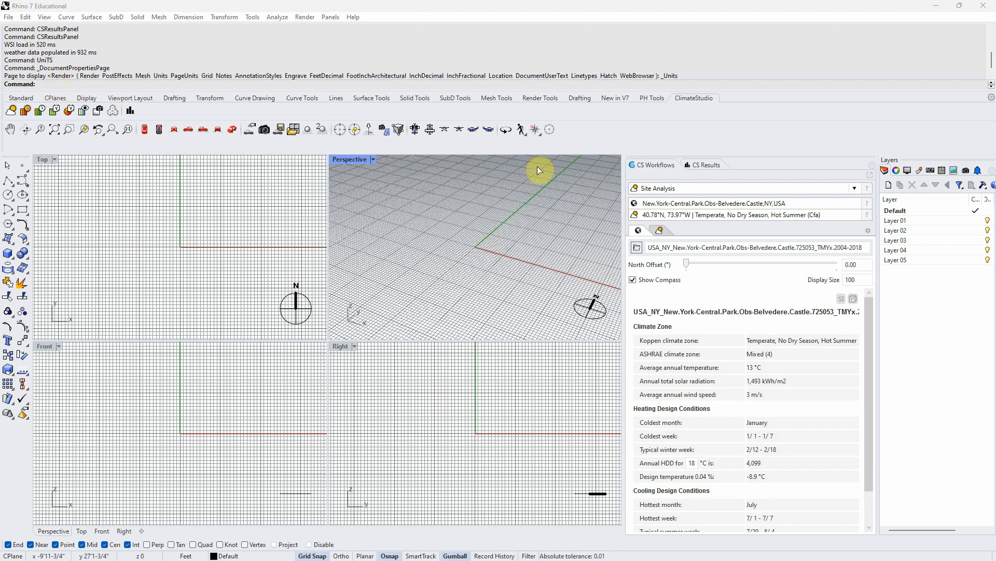
pyautogui.click(897, 99)
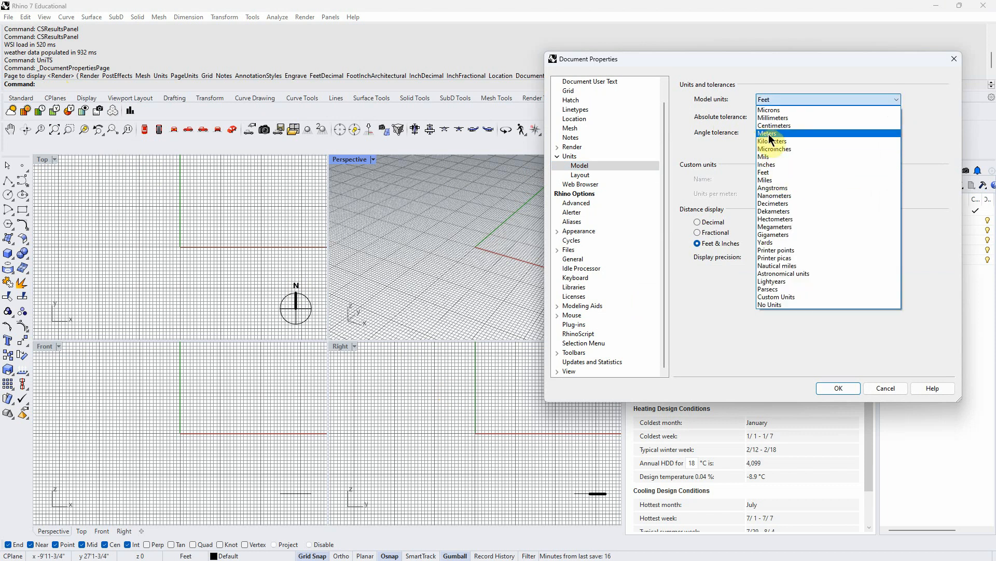
pyautogui.click(768, 134)
pyautogui.click(891, 99)
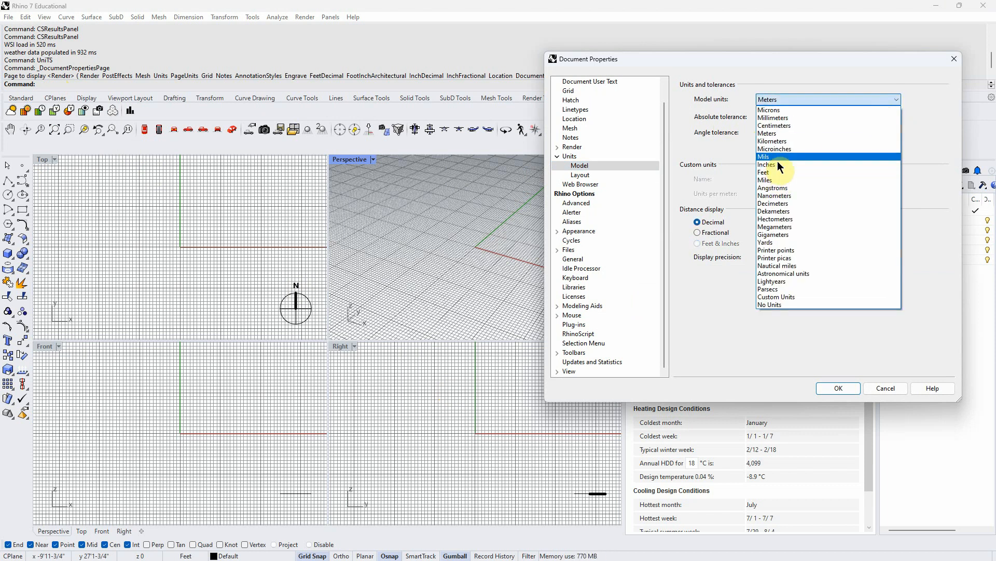
pyautogui.click(771, 173)
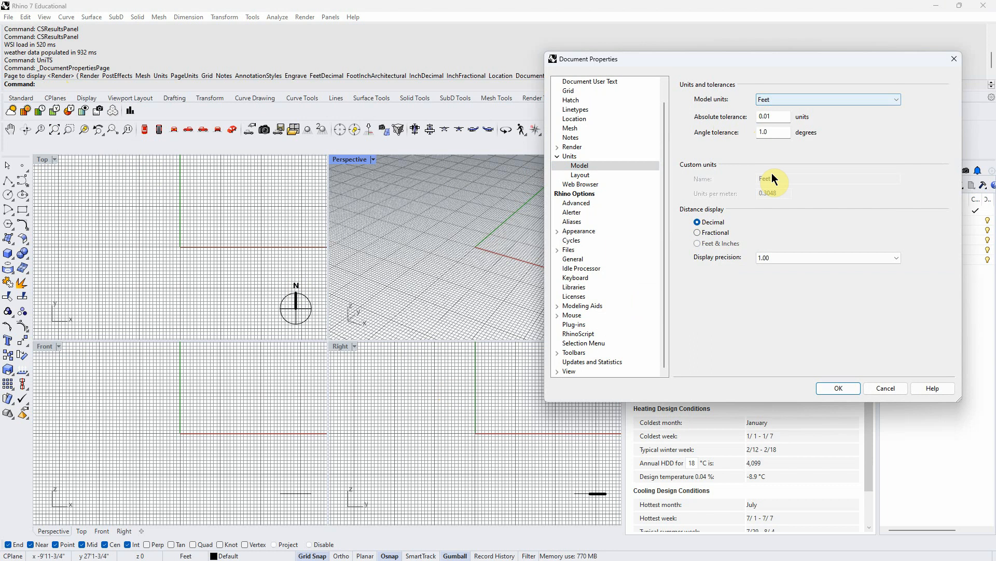
pyautogui.click(839, 388)
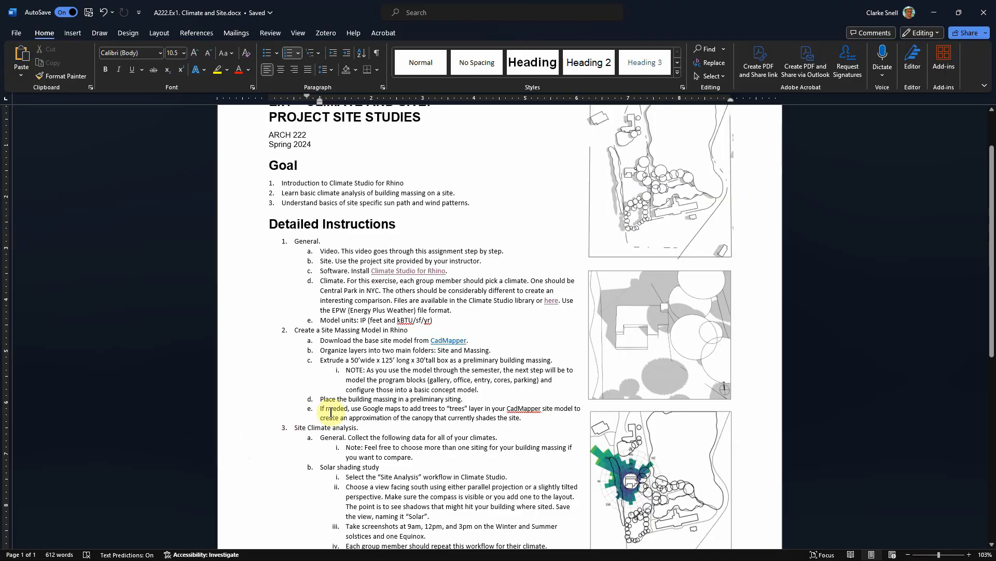
# - Review the assignment's site massing model instructions
pyautogui.moveTo(320, 252); pyautogui.dragTo(449, 318)
pyautogui.click(291, 388)
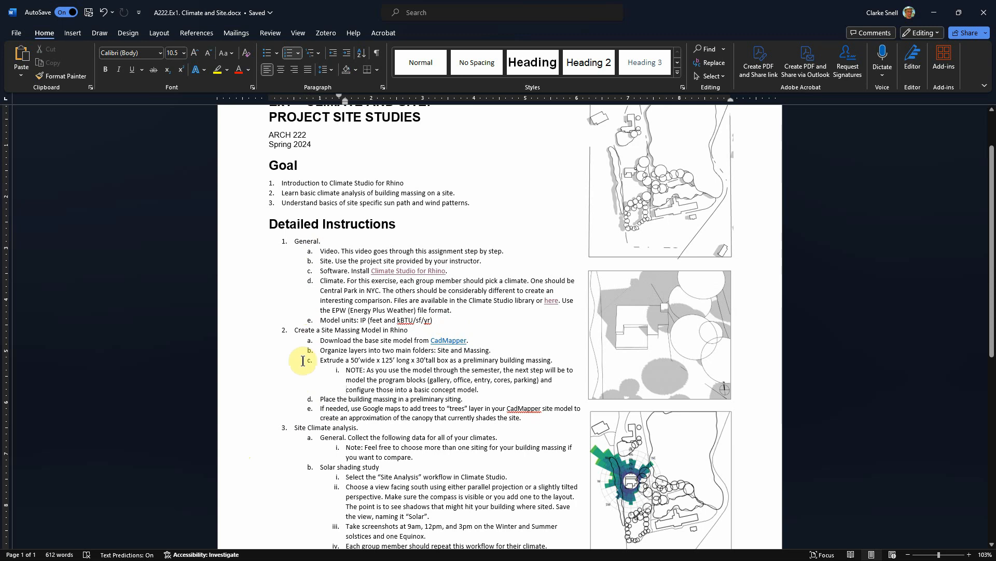
pyautogui.moveTo(295, 330); pyautogui.dragTo(410, 331)
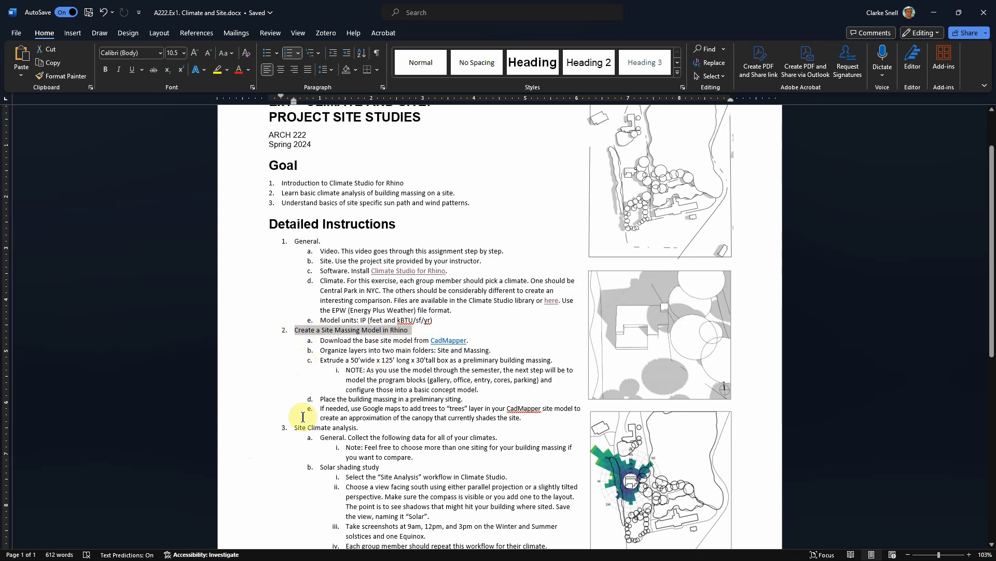
pyautogui.click(278, 414)
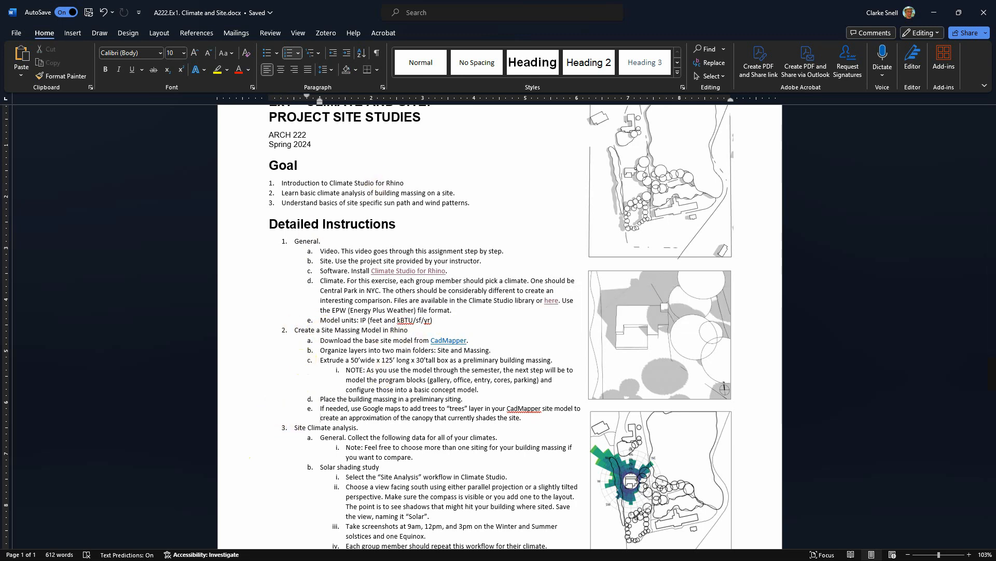
pyautogui.hotkey('alt', 'Tab')
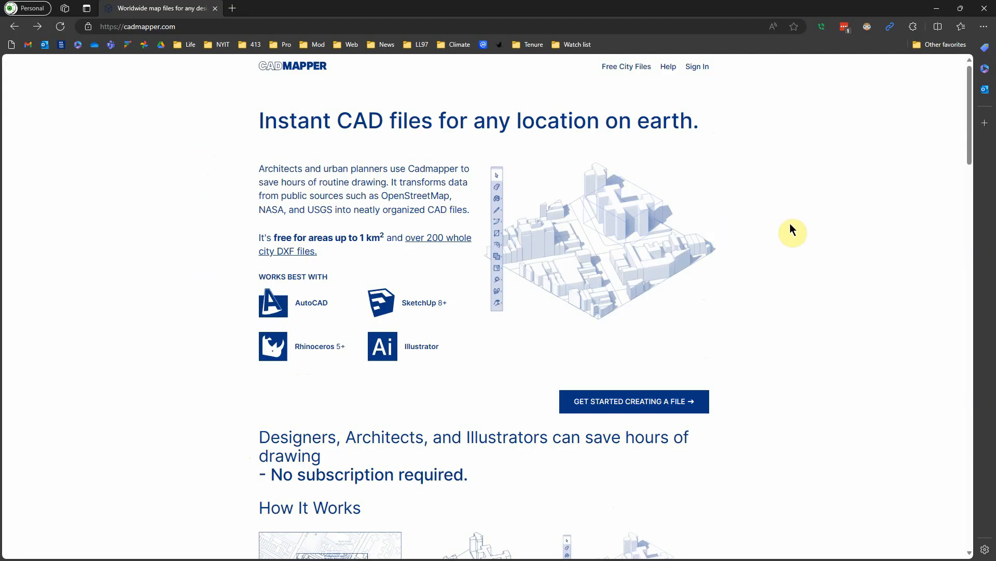
# - Open CADMAPPER's map creator and search for BRYANT PARK, choosing the 42nd Street–Bryant Park result
pyautogui.click(698, 75)
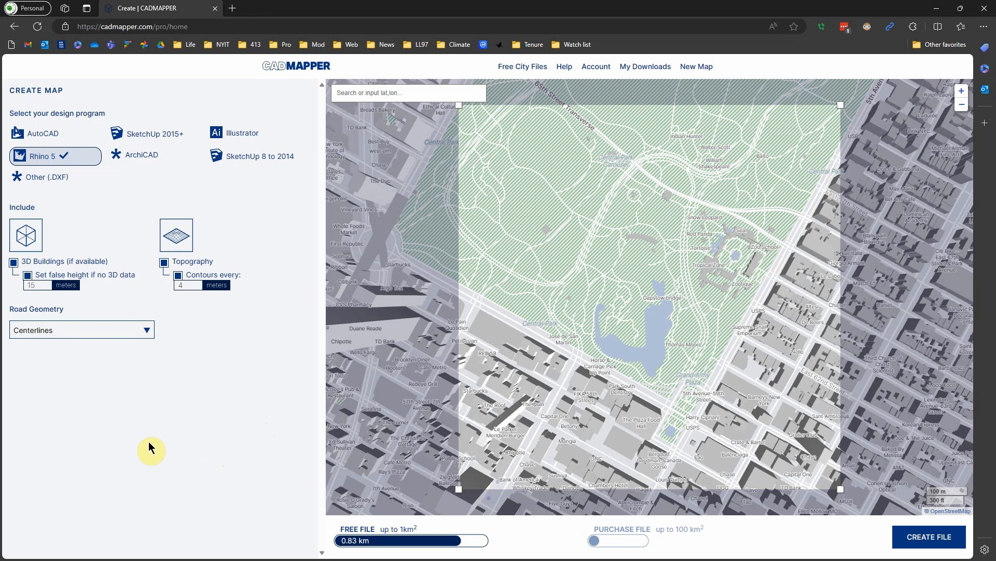
pyautogui.click(390, 93)
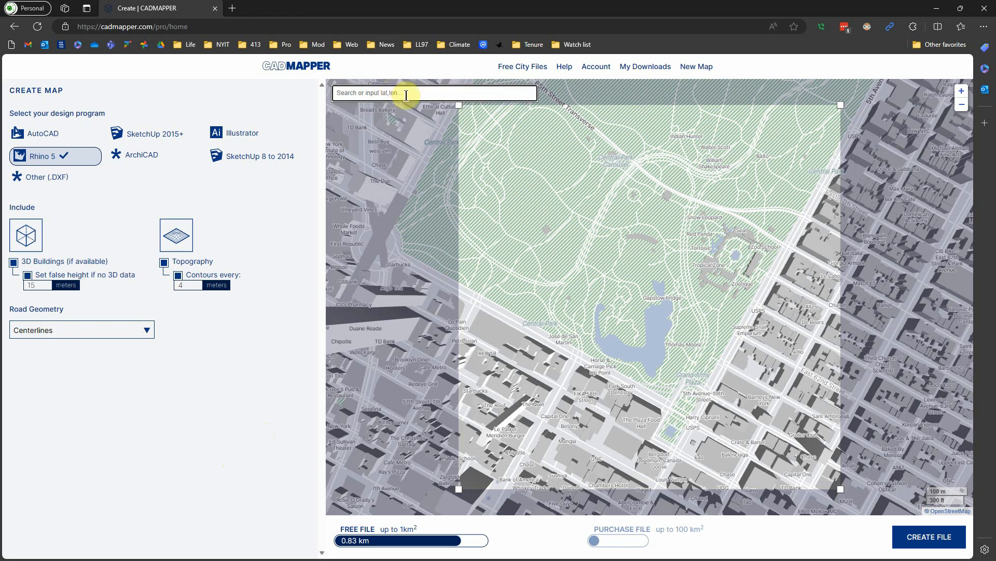
pyautogui.write('BRYANT PARK')
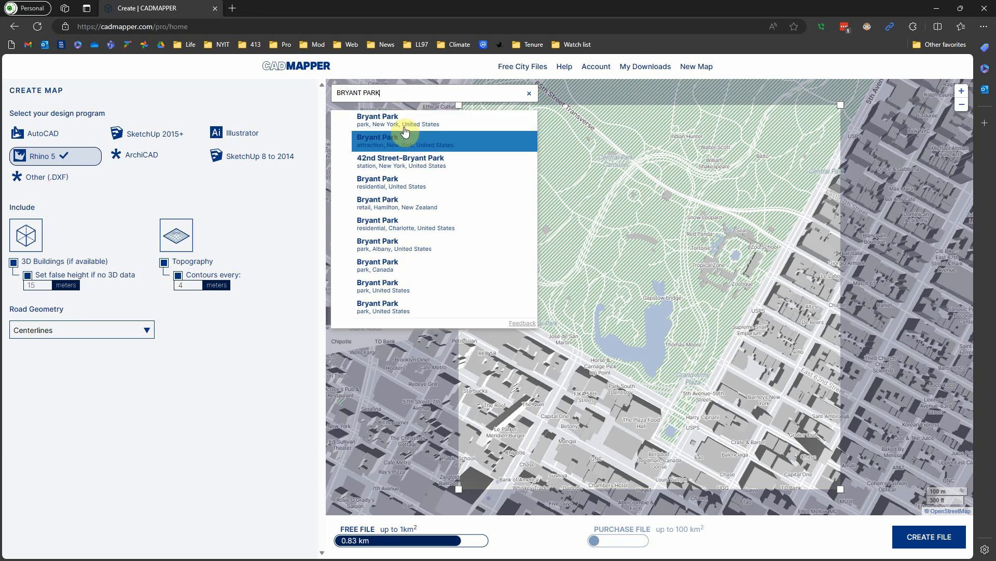
pyautogui.click(398, 162)
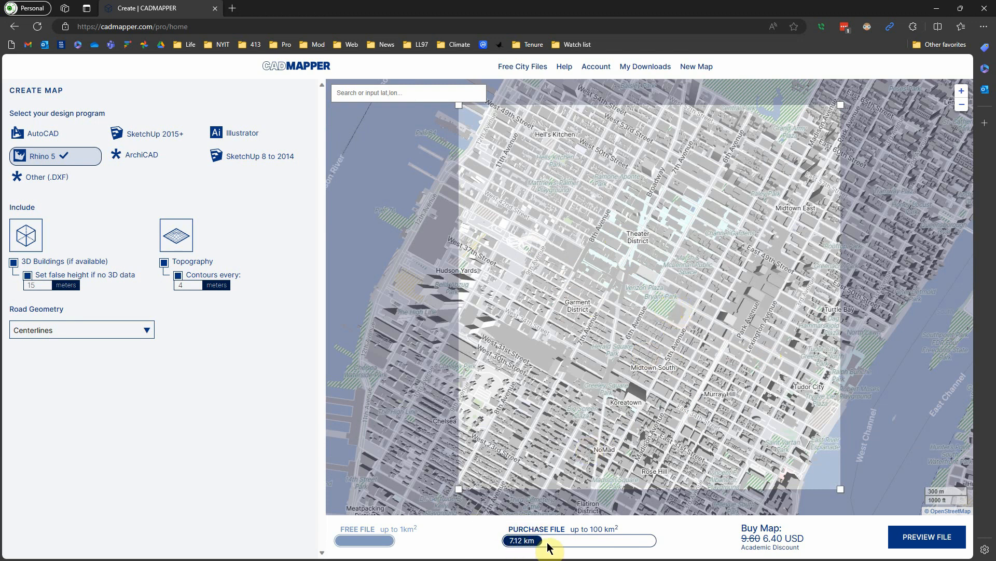
# - Resize the map selection to about 0.65 km² centred on Bryant Park and create the free Rhino 5 file
pyautogui.click(841, 490)
pyautogui.moveTo(838, 489); pyautogui.dragTo(758, 374)
pyautogui.moveTo(719, 335); pyautogui.dragTo(681, 323)
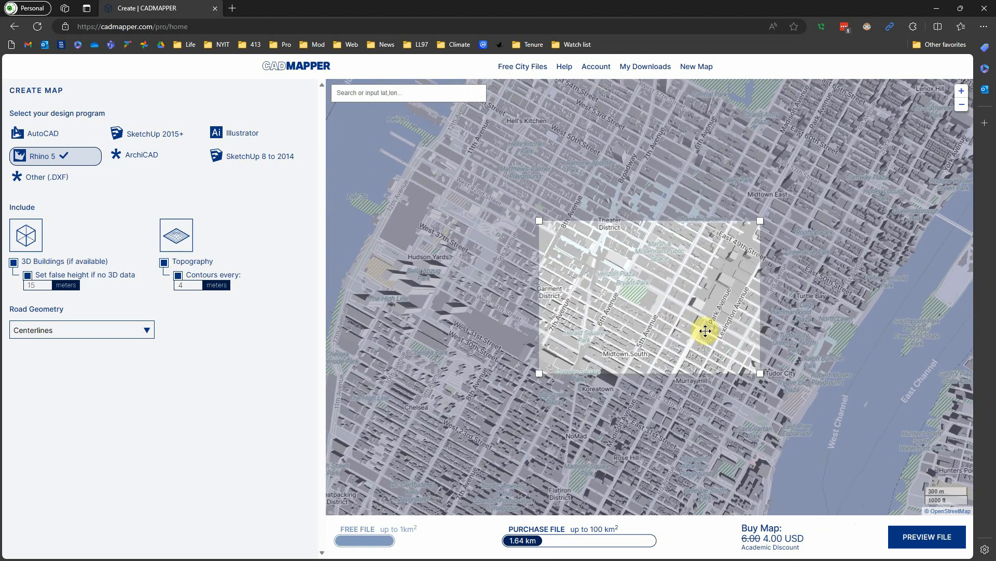
pyautogui.moveTo(759, 372); pyautogui.dragTo(703, 325)
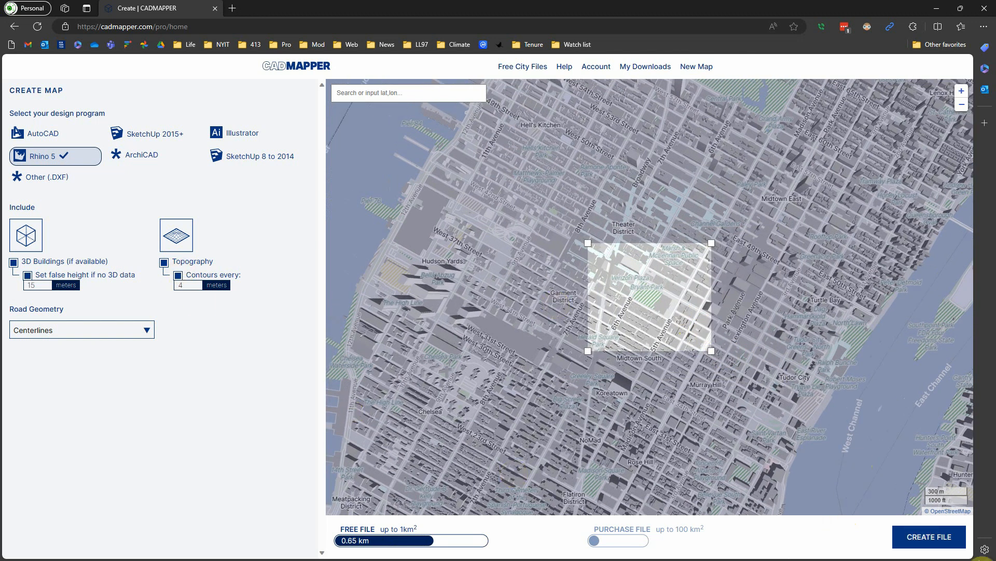
pyautogui.click(934, 538)
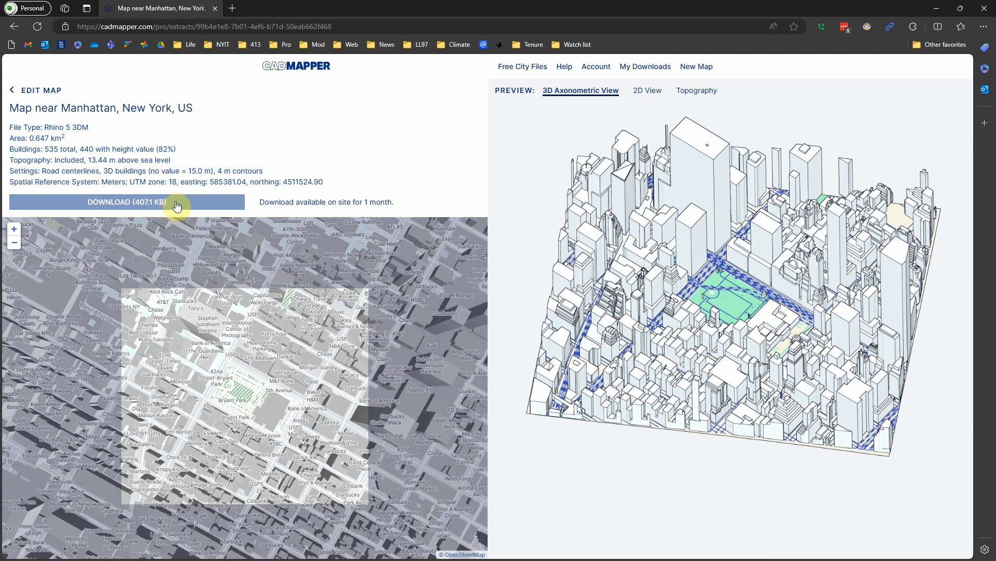
# - Download the site model ZIP and browse into it in the Downloads folder
pyautogui.click(171, 204)
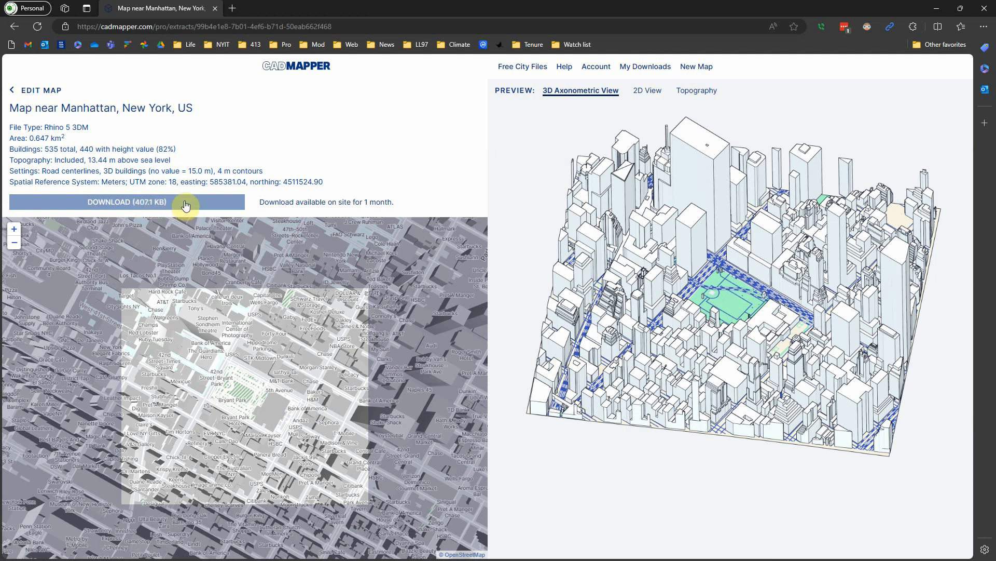
pyautogui.click(186, 206)
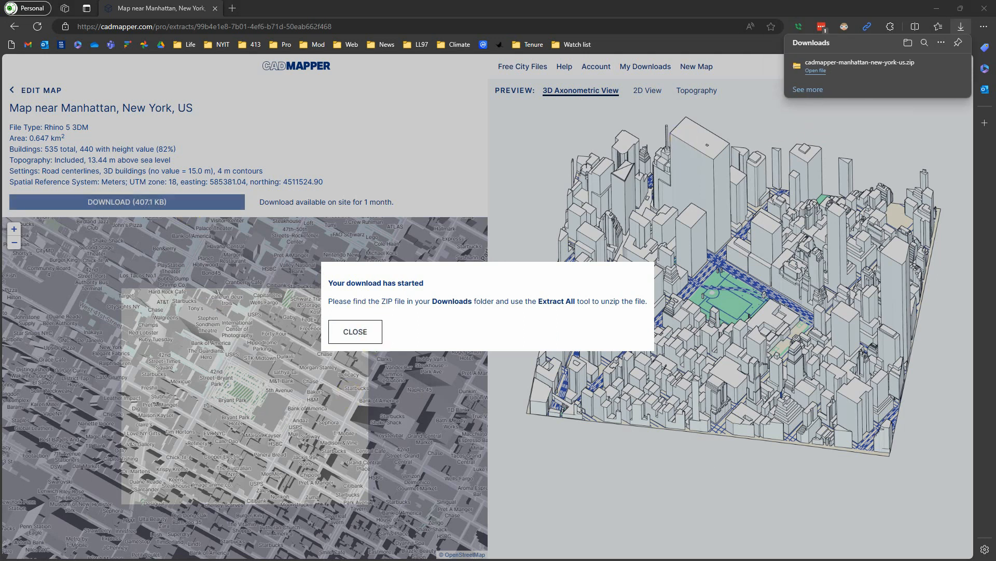
pyautogui.press('super+e')
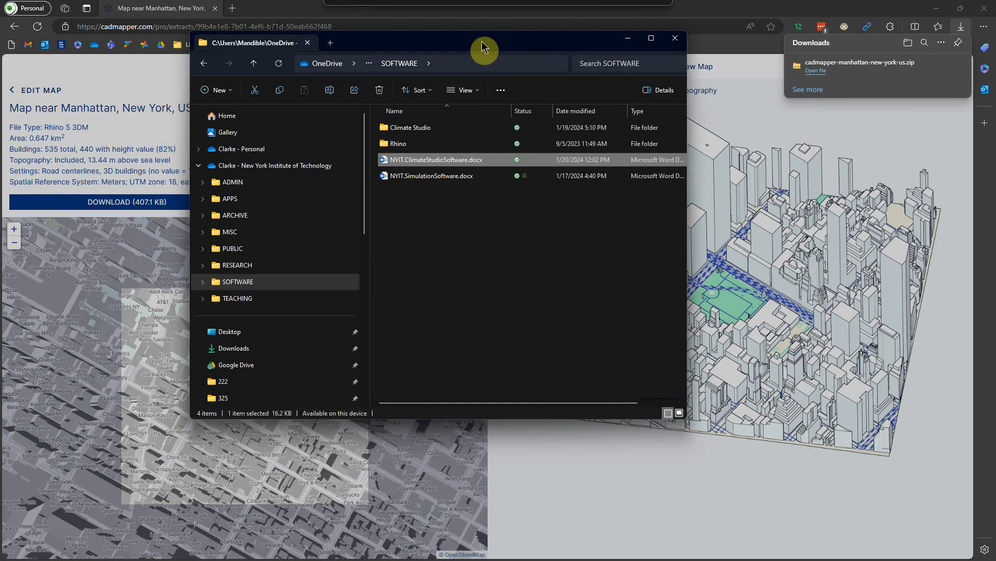
pyautogui.click(260, 349)
pyautogui.click(419, 144)
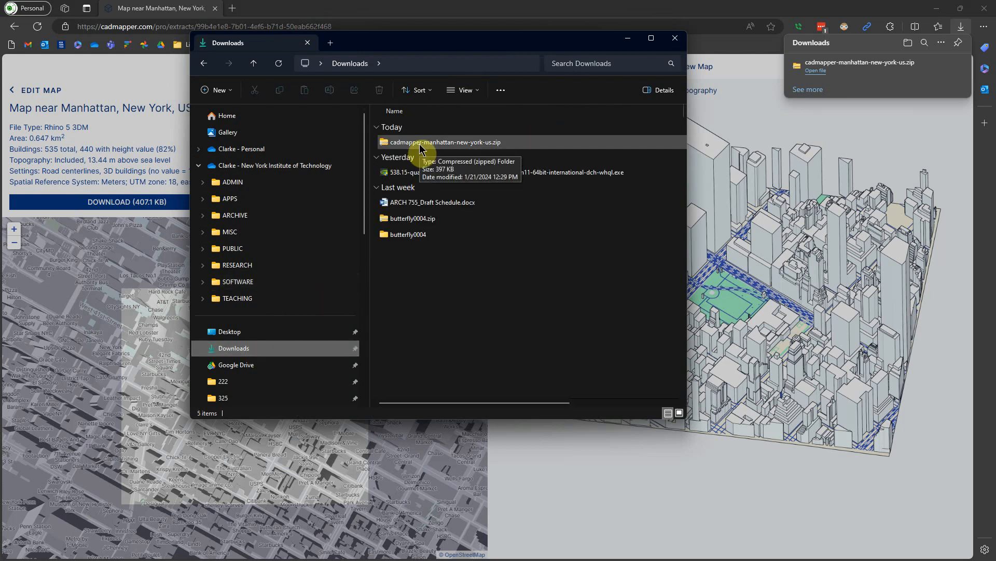
pyautogui.doubleClick(420, 144)
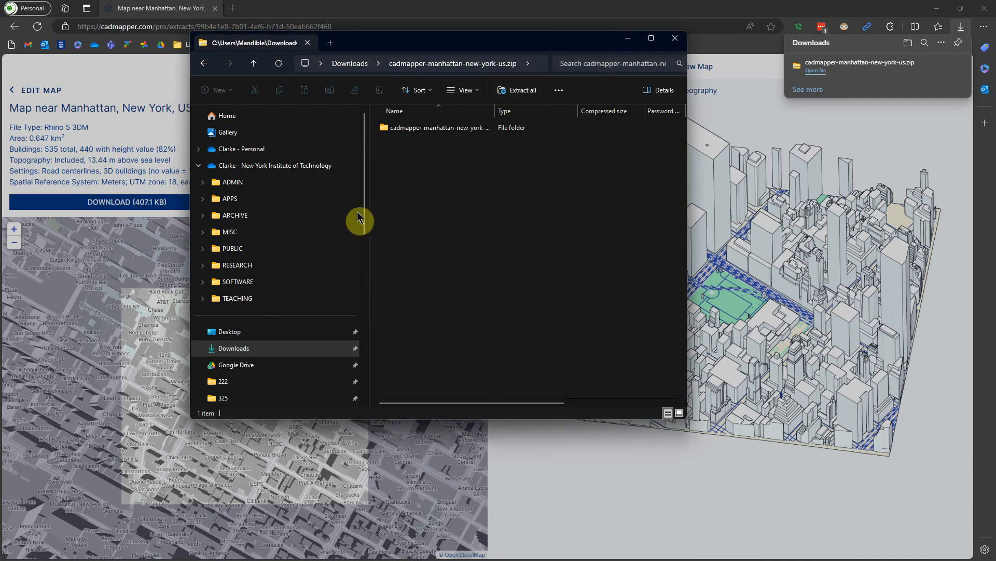
pyautogui.click(416, 134)
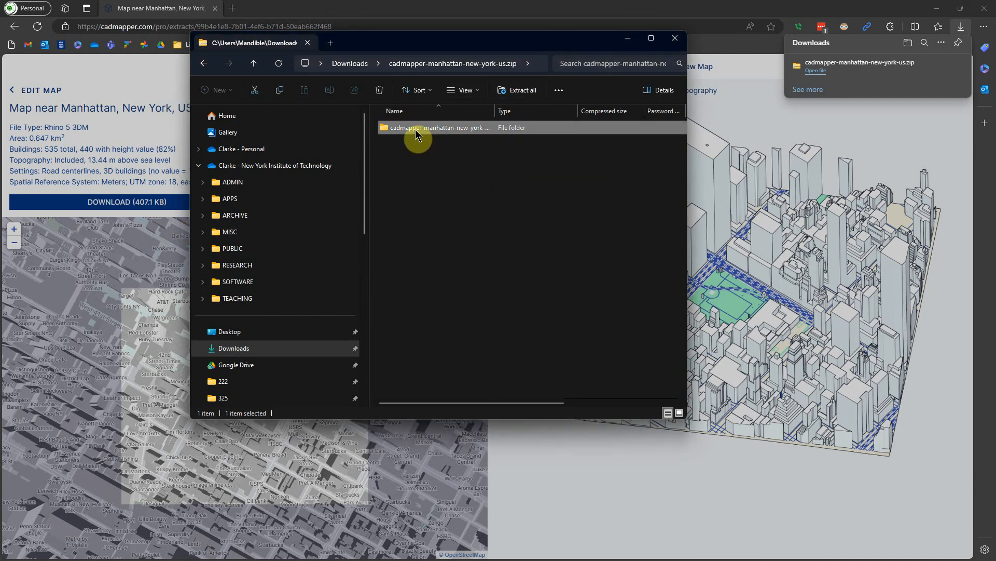
pyautogui.doubleClick(416, 134)
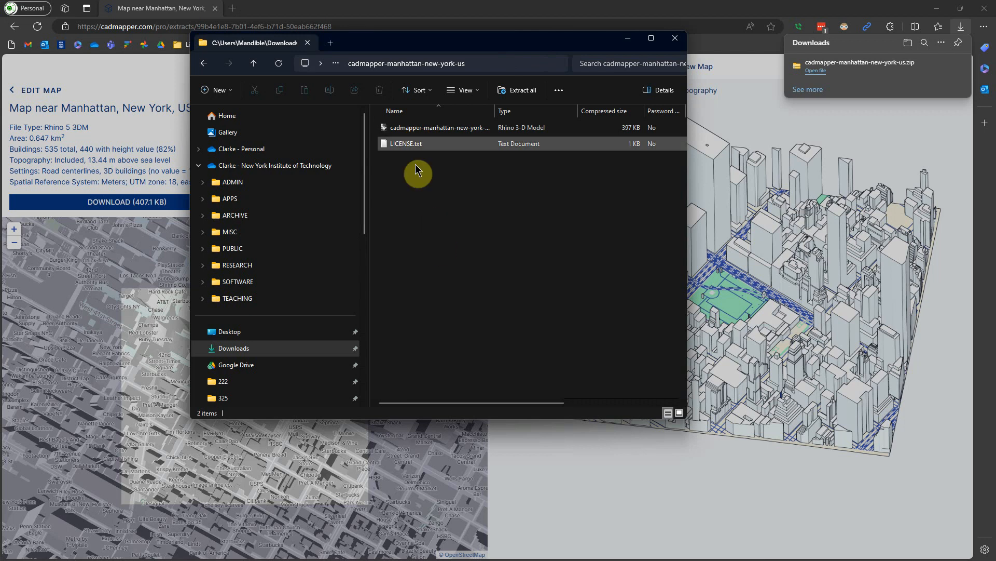
# - Open the cadmapper-manhattan-new-york-us Rhino model from the ZIP
pyautogui.doubleClick(413, 127)
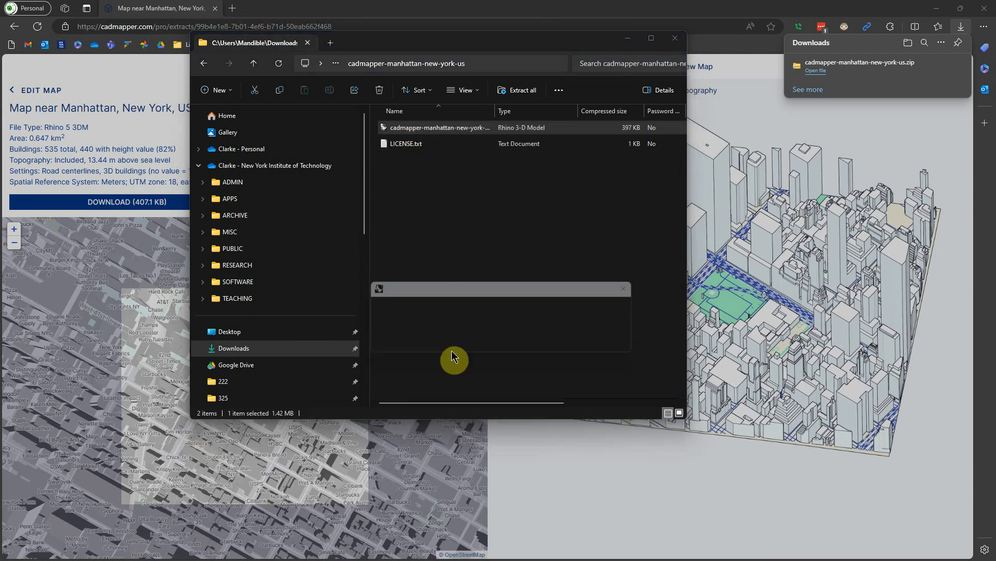
pyautogui.click(628, 39)
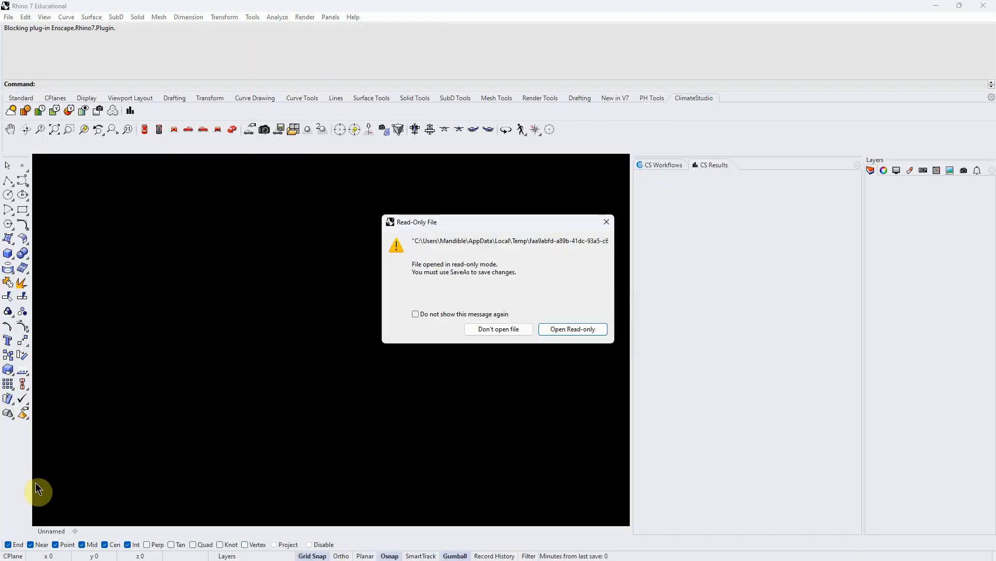
pyautogui.click(506, 329)
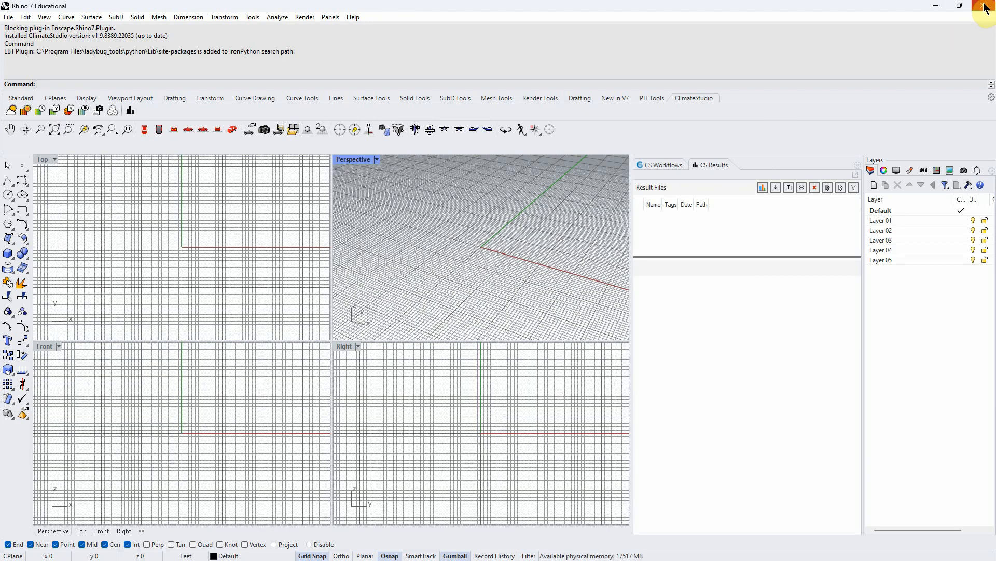
pyautogui.click(985, 7)
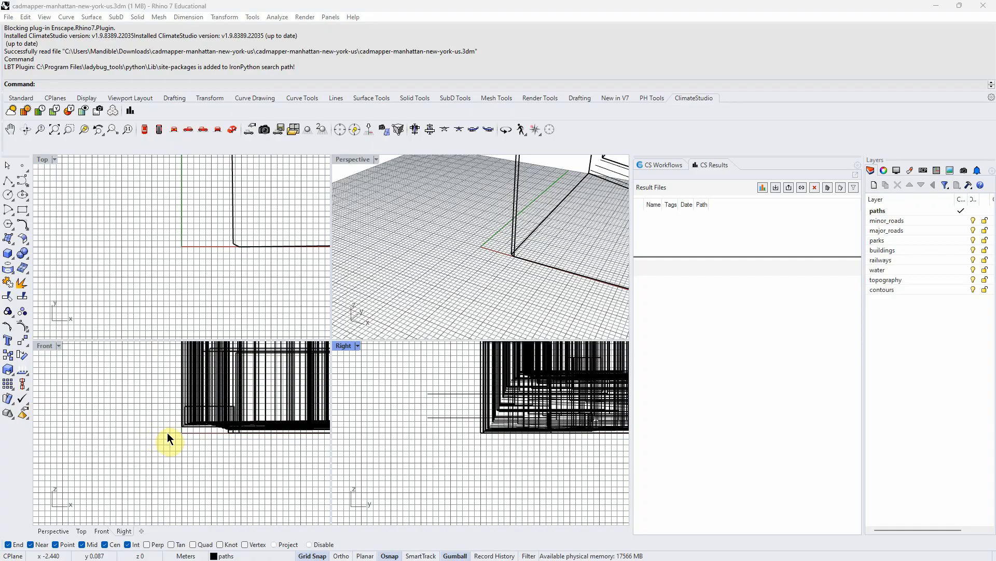
# - Maximize the Perspective viewport and switch it to Shaded display
pyautogui.doubleClick(346, 161)
pyautogui.scroll(-10, 357, 315)
pyautogui.moveTo(269, 328); pyautogui.dragTo(305, 378, button='right')
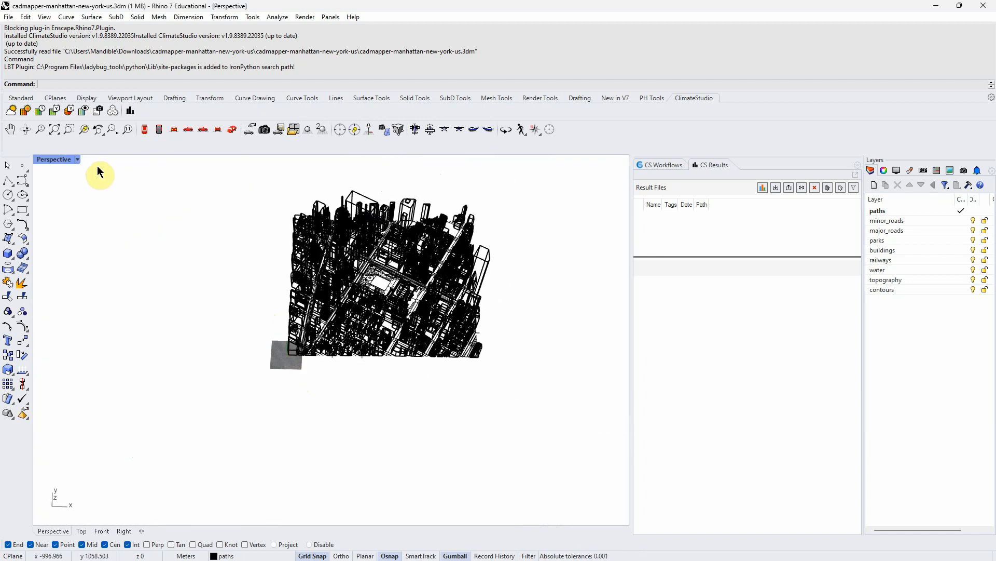
pyautogui.scroll(2, 413, 205)
pyautogui.click(80, 160)
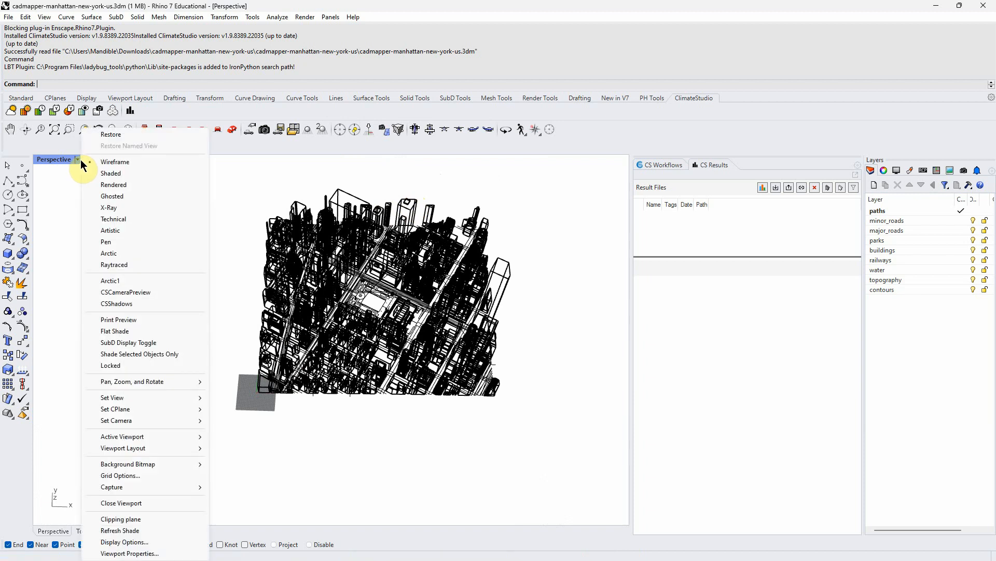
pyautogui.click(119, 176)
# - Orbit and zoom around Bryant Park while toggling the buildings layer off and on to inspect the site
pyautogui.scroll(4, 371, 258)
pyautogui.moveTo(379, 289)
pyautogui.mouseDown(button='right')
pyautogui.moveTo(368, 240)
pyautogui.moveTo(372, 285)
pyautogui.mouseUp(button='right')
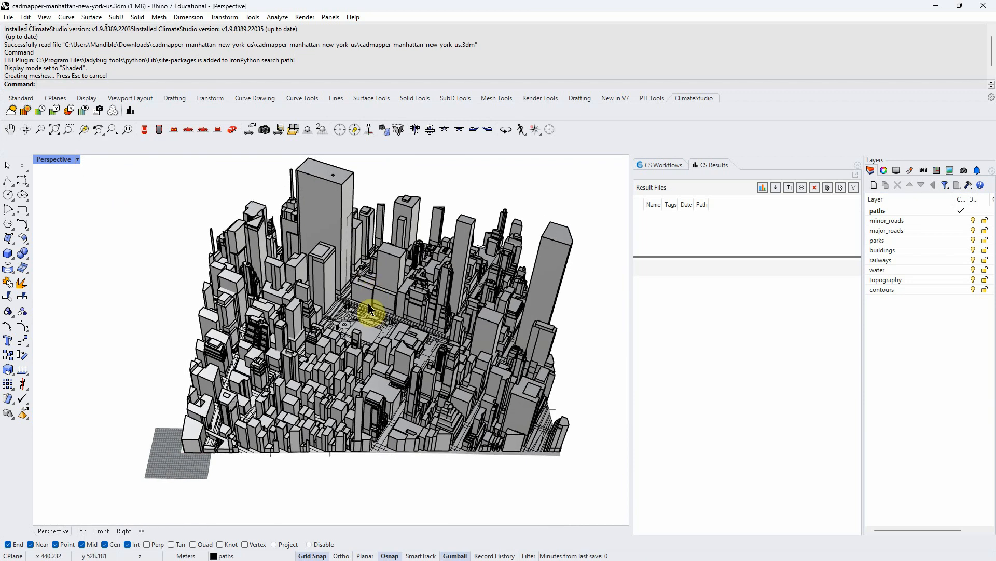
pyautogui.moveTo(292, 369); pyautogui.dragTo(285, 422, button='right')
pyautogui.scroll(-6, 291, 421)
pyautogui.scroll(2, 300, 426)
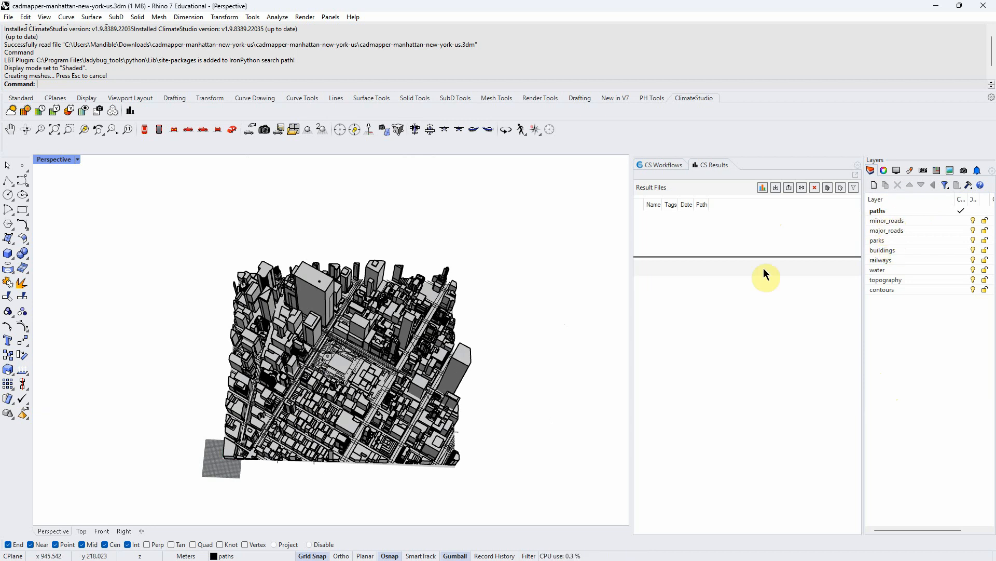
pyautogui.scroll(4, 355, 372)
pyautogui.scroll(2, 264, 381)
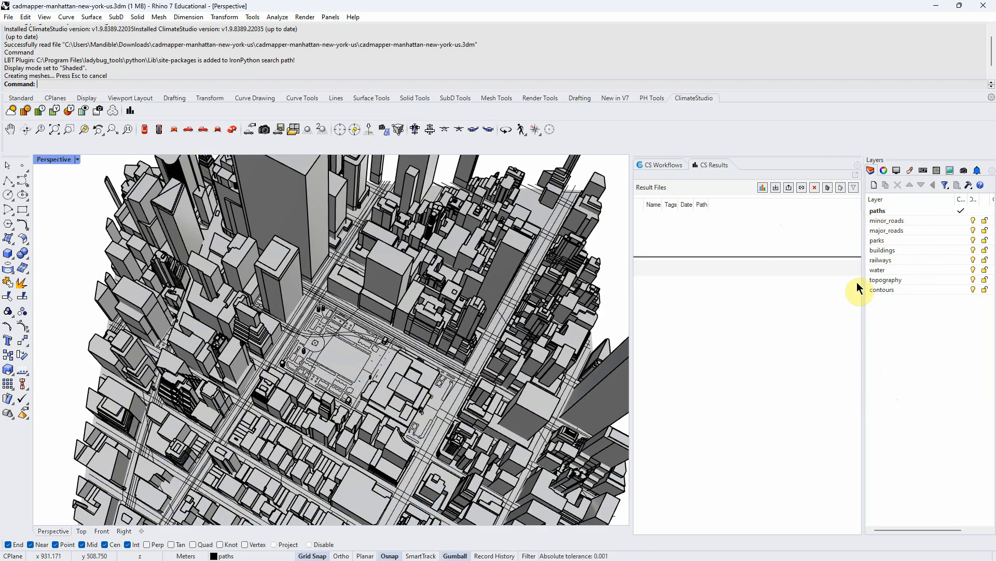
pyautogui.click(973, 251)
pyautogui.click(973, 250)
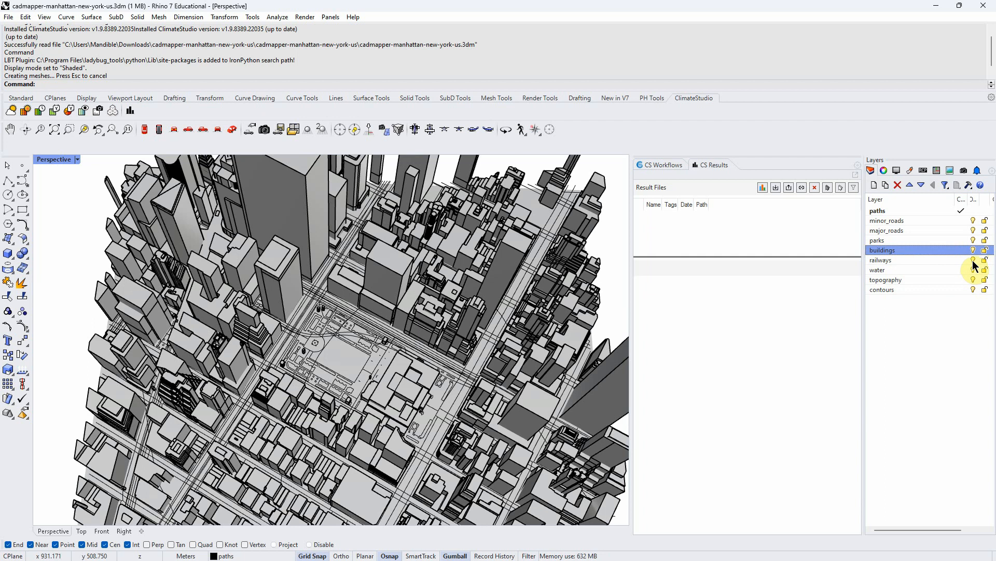
pyautogui.scroll(5, 313, 329)
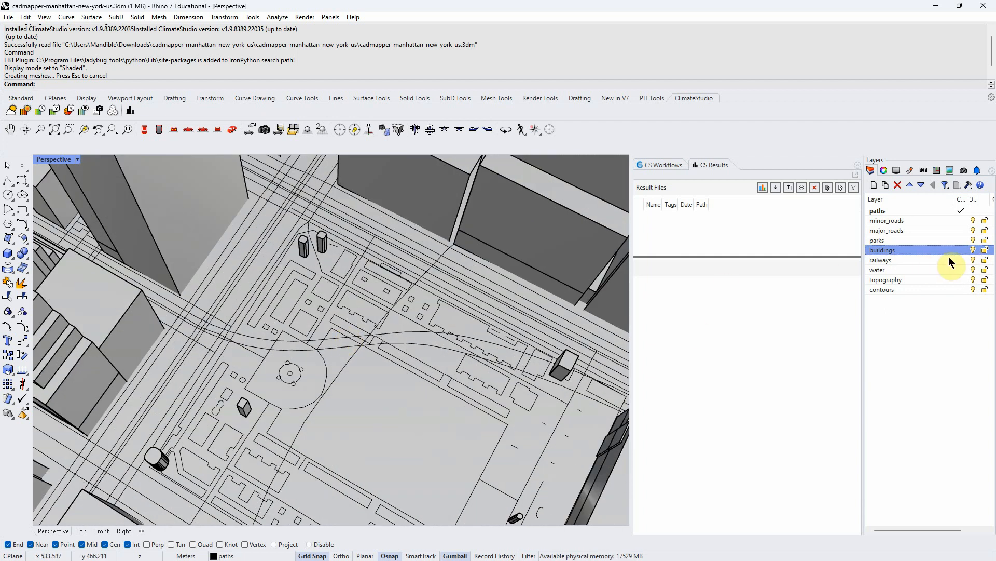
pyautogui.click(969, 260)
pyautogui.scroll(-5, 307, 296)
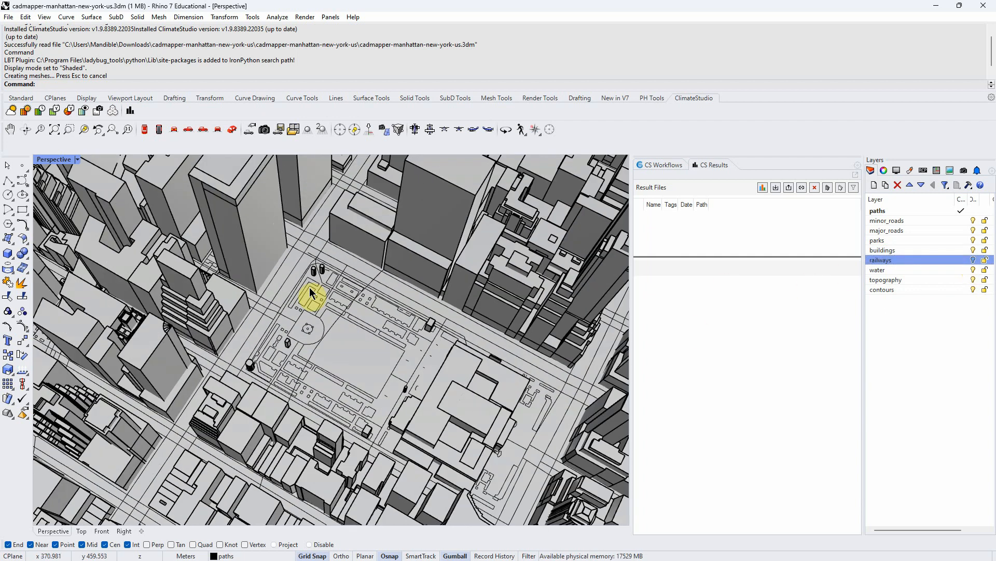
pyautogui.scroll(-3, 298, 301)
# - Create a new layer named Default at the top of the layer list and make it current
pyautogui.click(876, 318)
pyautogui.click(899, 210)
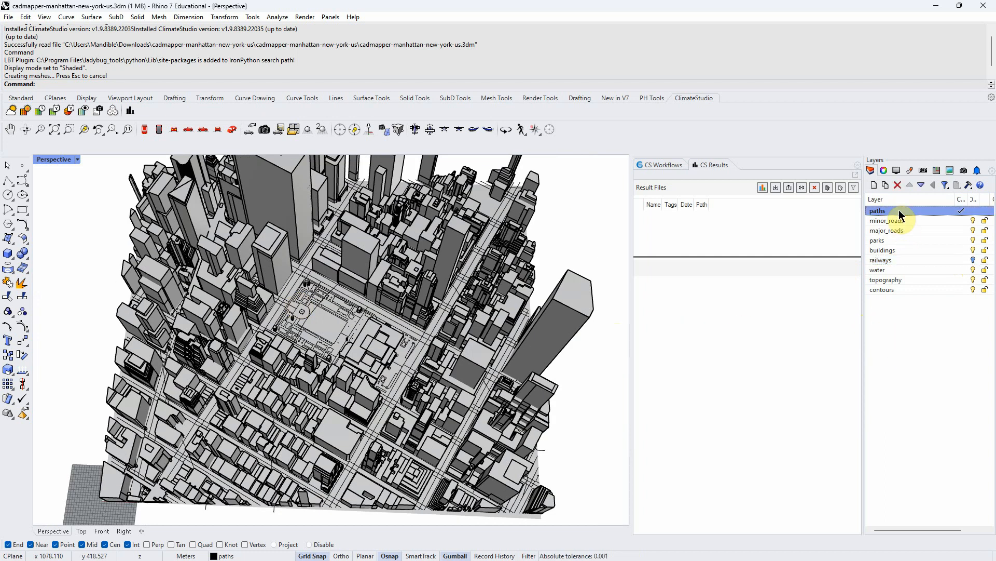
pyautogui.click(887, 187)
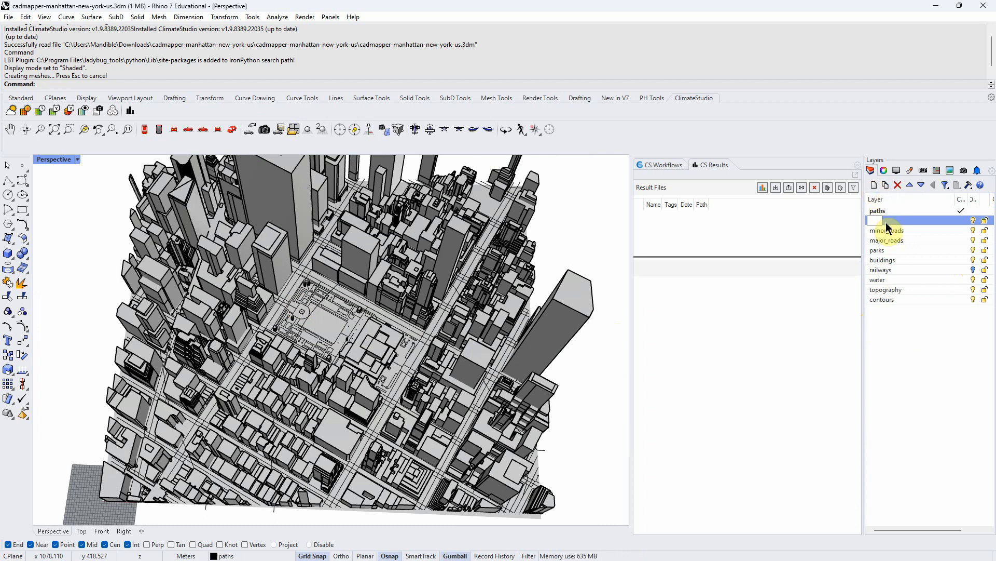
pyautogui.write('Dr')
pyautogui.write('fault')
pyautogui.press('Return')
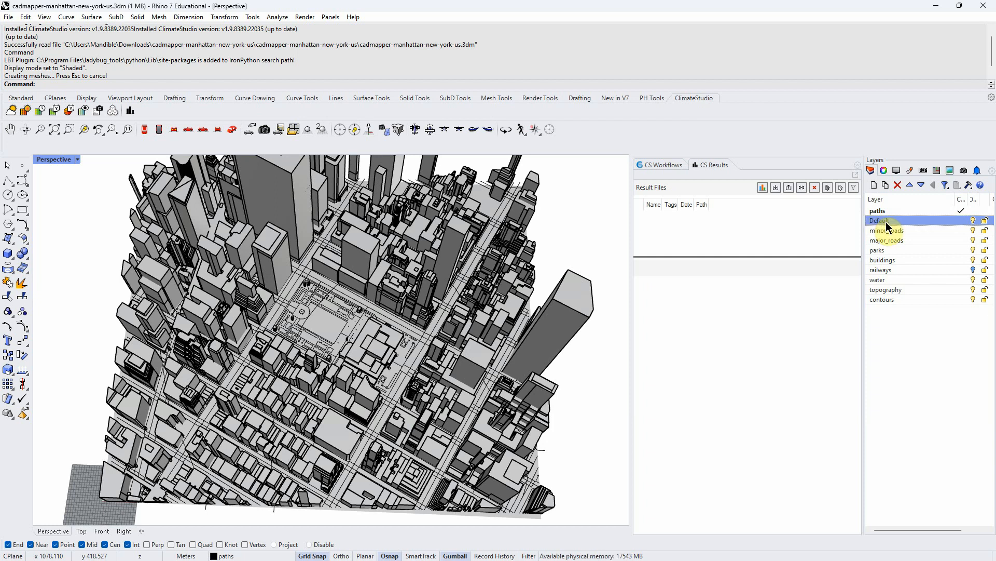
pyautogui.click(910, 185)
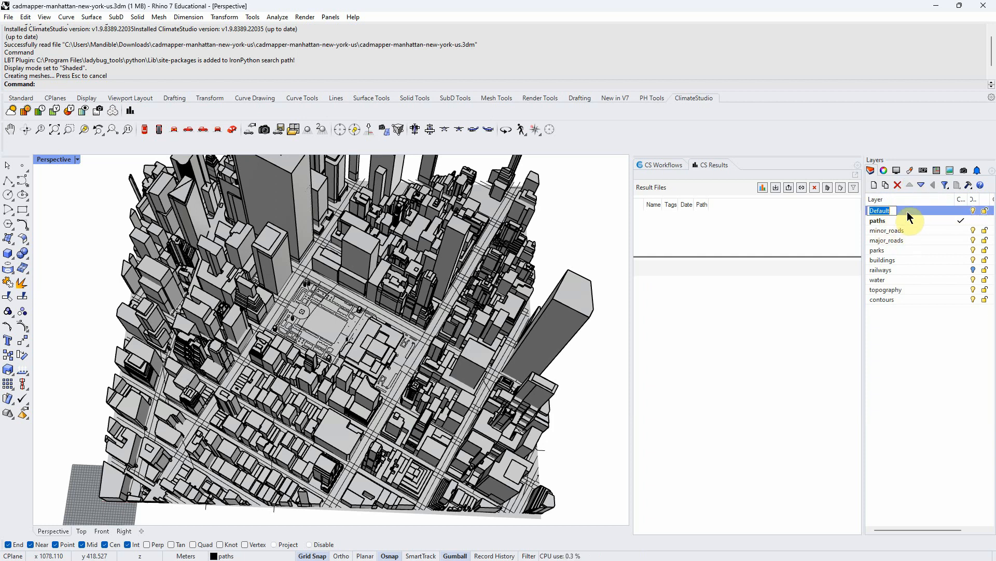
pyautogui.click(932, 373)
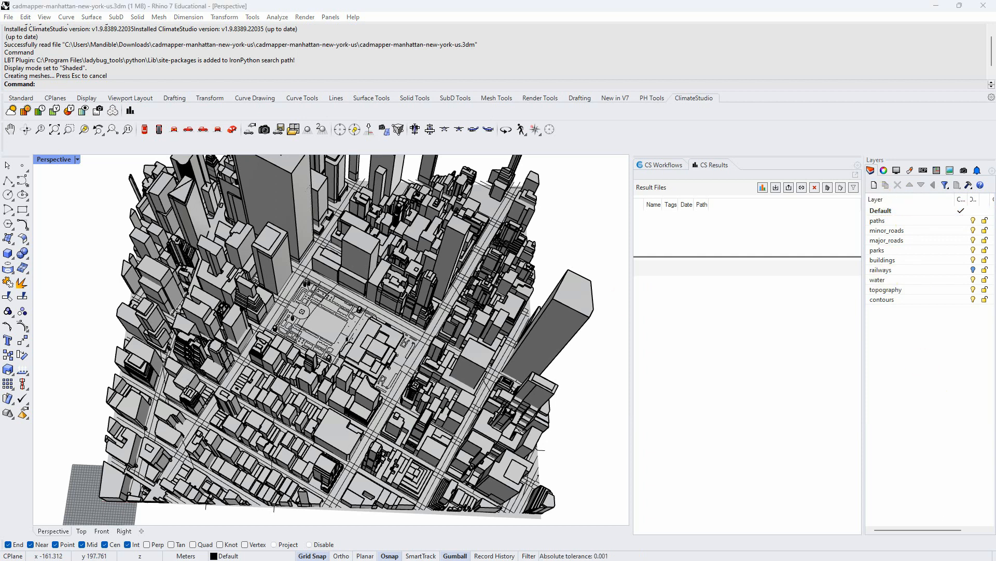
pyautogui.click(967, 362)
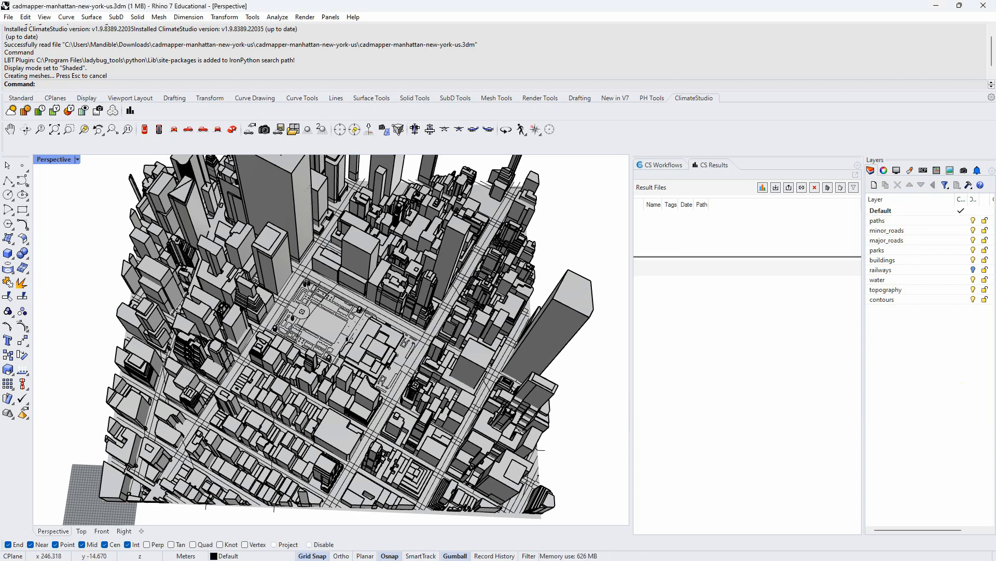
# - Review the assignment instruction about organizing layers into Site and Massing folders
pyautogui.hotkey('alt', 'Tab')
pyautogui.scroll(-1, 446, 356)
pyautogui.scroll(-1, 446, 357)
pyautogui.moveTo(321, 274); pyautogui.dragTo(395, 270)
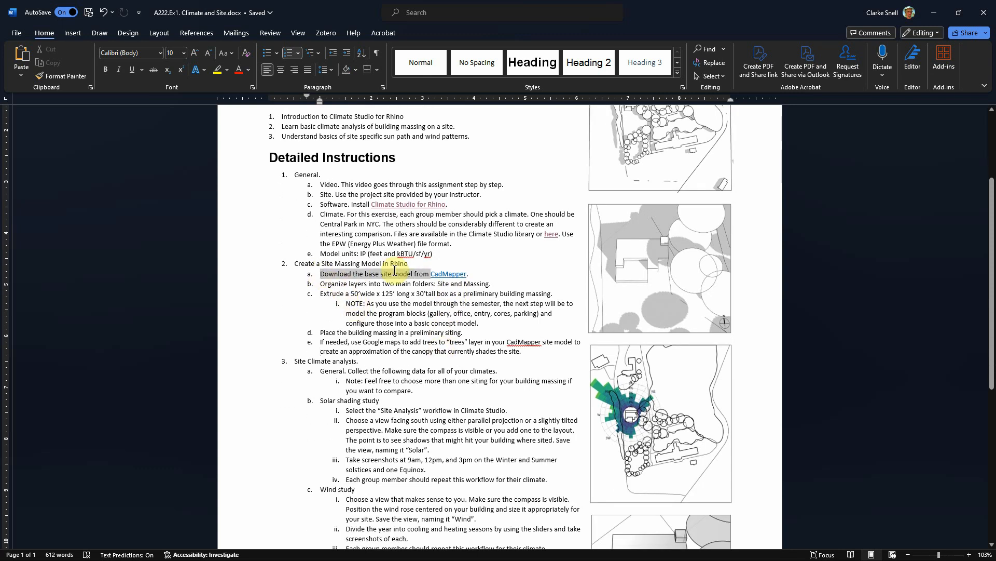
pyautogui.click(324, 286)
pyautogui.moveTo(322, 285); pyautogui.dragTo(495, 285)
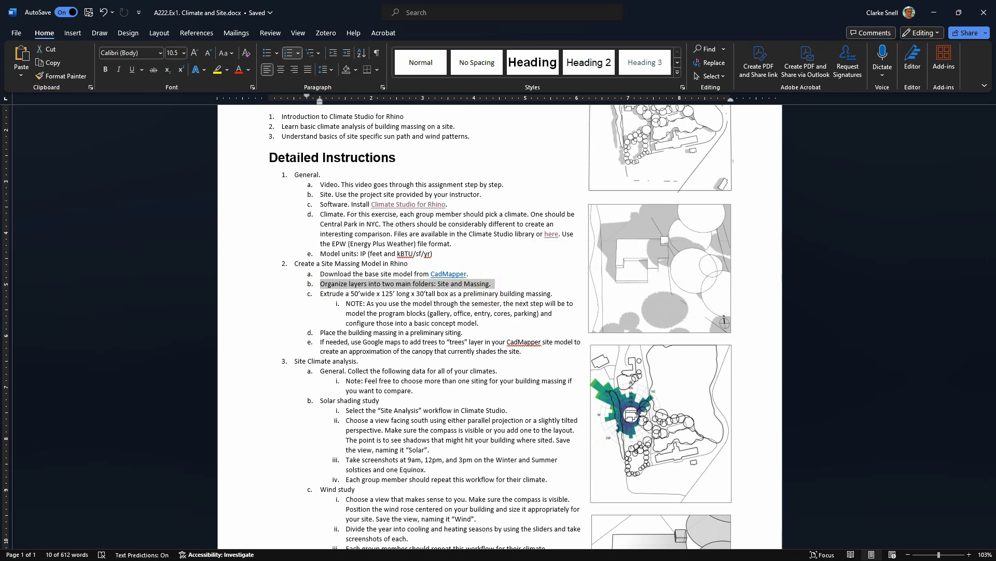
# - Create a new layer named Site
pyautogui.hotkey('alt', 'Tab')
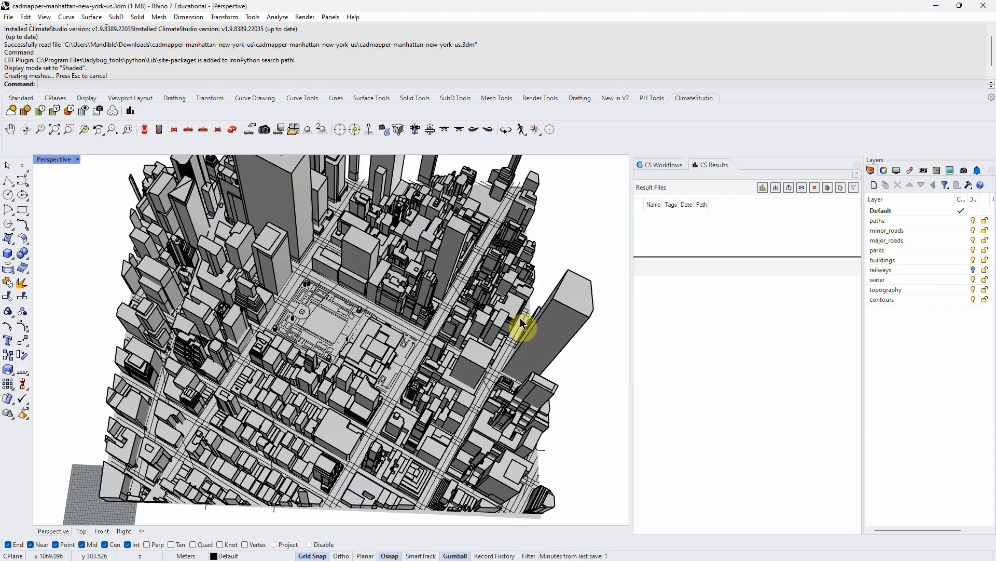
pyautogui.click(875, 186)
pyautogui.press('BackSpace')
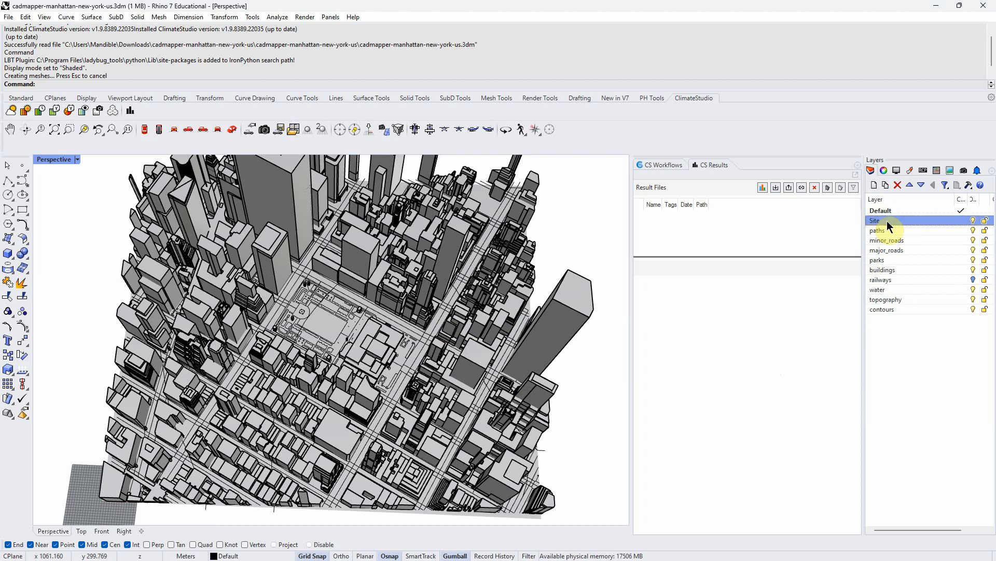
# - Nest the paths, road, parks, buildings, railways and water layers under the Site layer
pyautogui.click(889, 229)
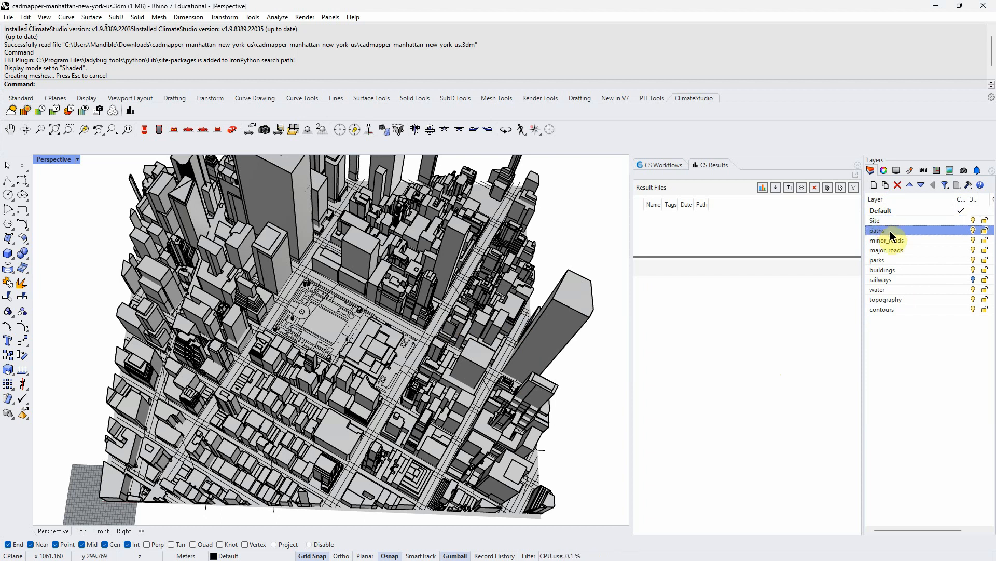
pyautogui.keyDown('shift'); pyautogui.click(903, 290); pyautogui.keyUp('shift')
pyautogui.moveTo(883, 232); pyautogui.dragTo(899, 223)
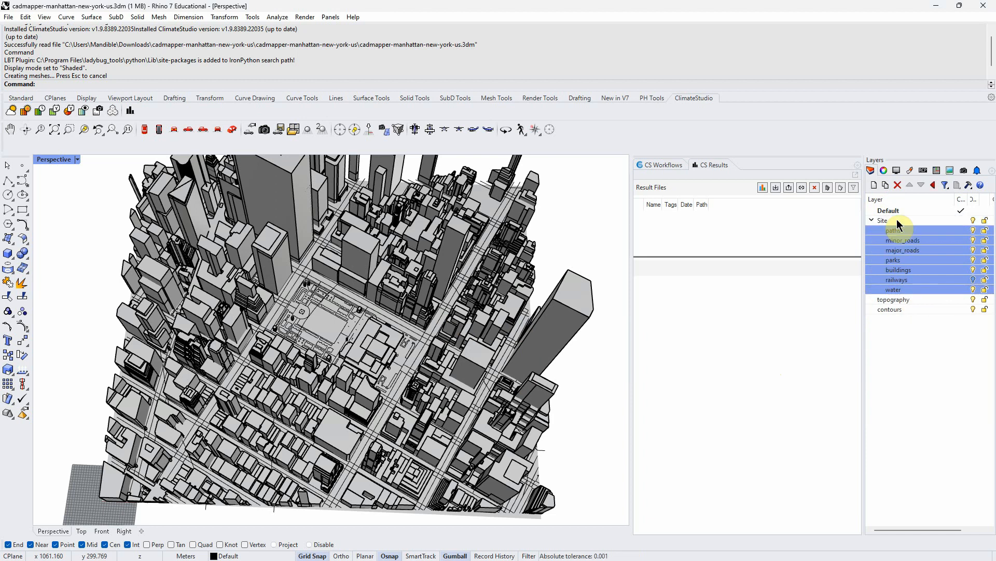
pyautogui.click(906, 329)
# - Nest the topography and contours layers under the Site layer and make Default the current layer again
pyautogui.click(890, 300)
pyautogui.click(892, 310)
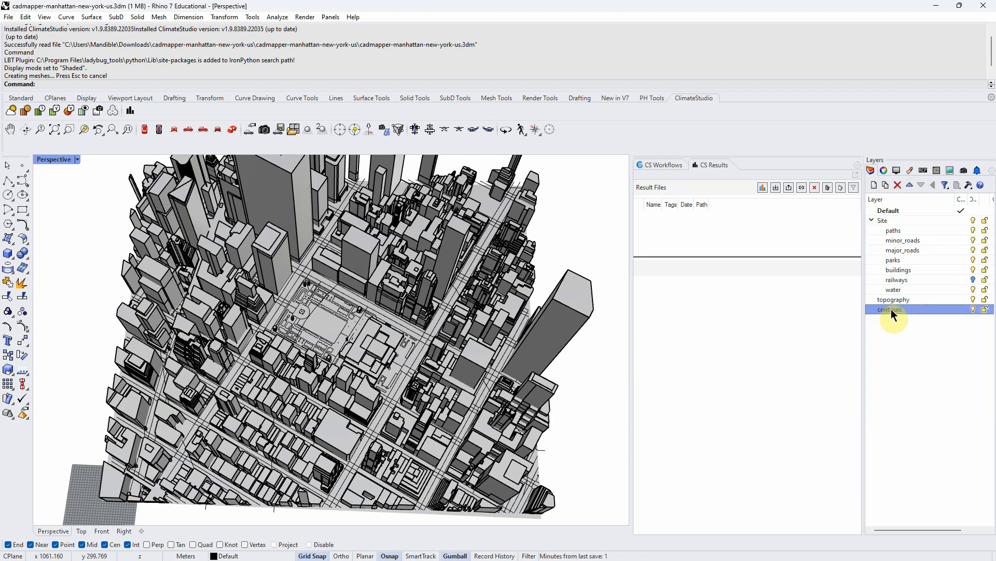
pyautogui.keyDown('shift'); pyautogui.doubleClick(893, 300); pyautogui.keyUp('shift')
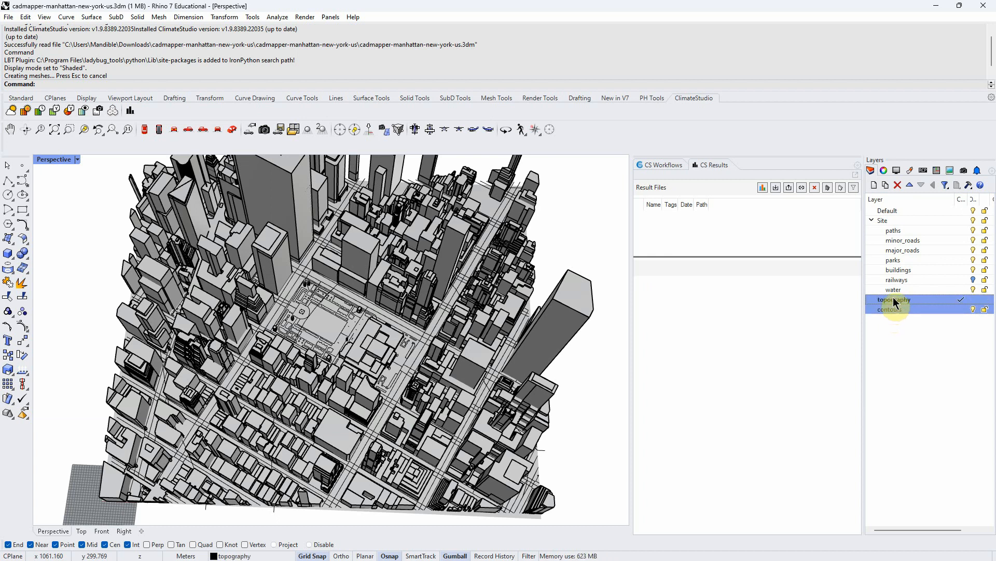
pyautogui.moveTo(894, 299); pyautogui.dragTo(893, 220)
pyautogui.doubleClick(907, 209)
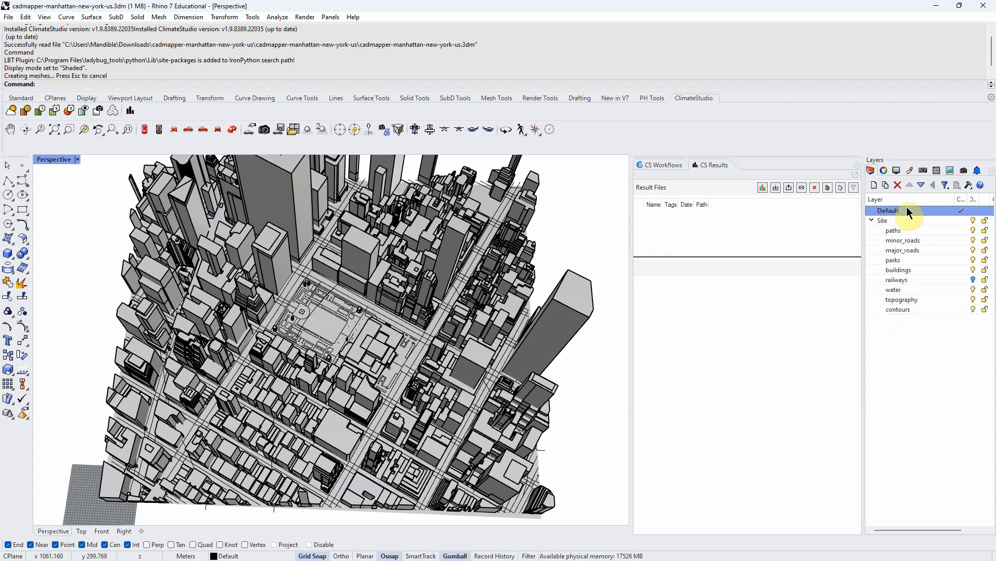
# - Collapse the Site folder and create a new top-level layer named Massing
pyautogui.click(911, 301)
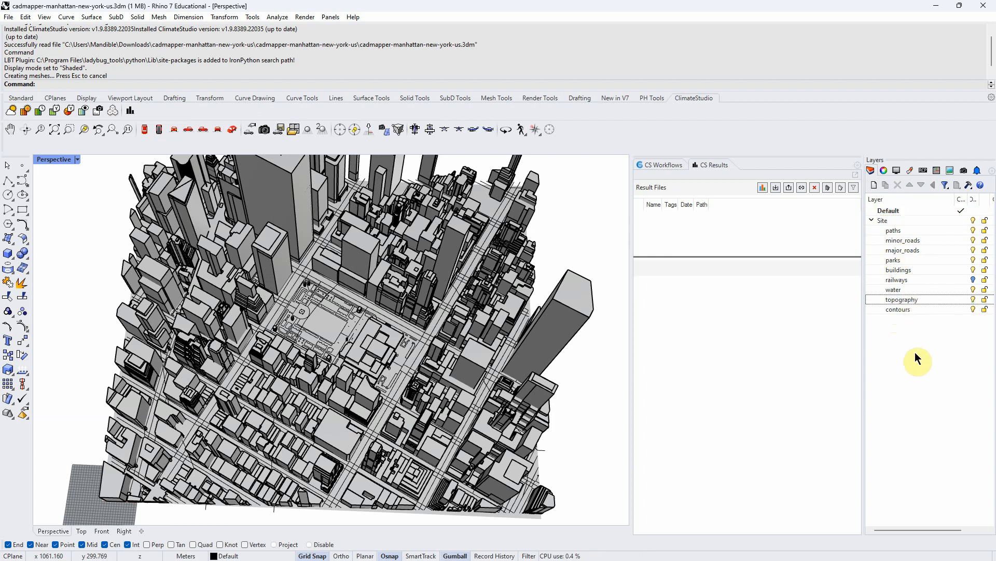
pyautogui.click(872, 222)
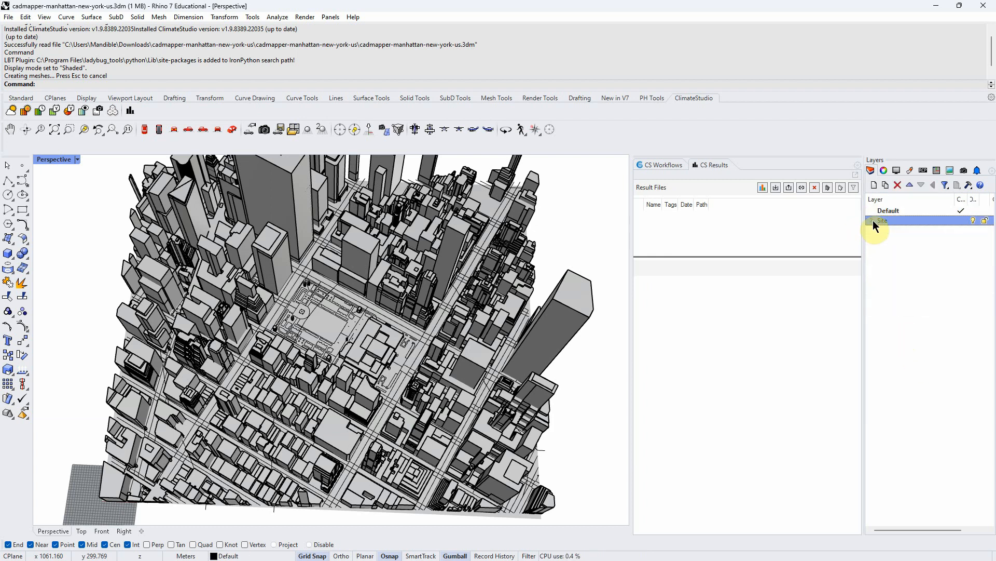
pyautogui.click(973, 220)
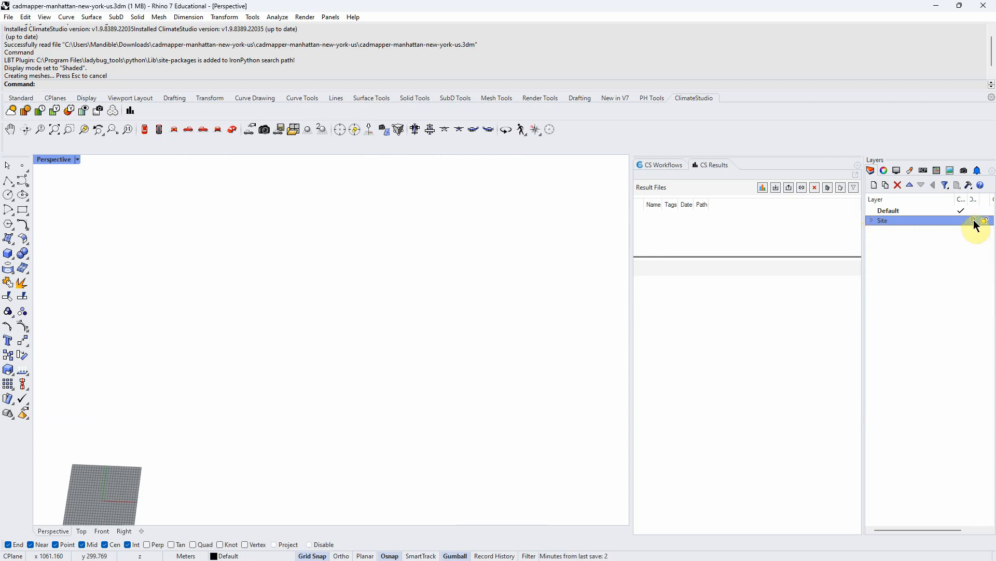
pyautogui.click(974, 220)
pyautogui.click(874, 185)
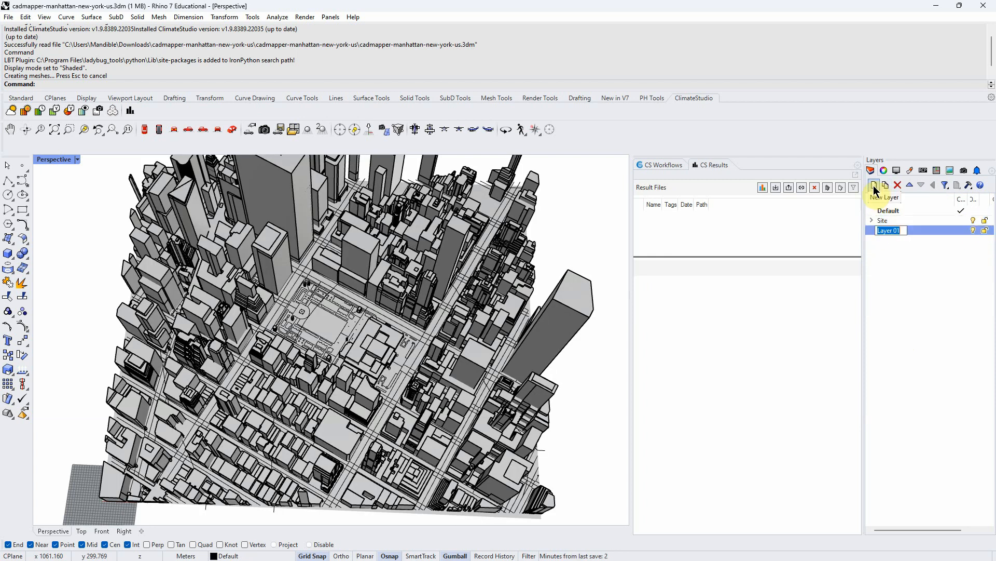
pyautogui.write('Massing')
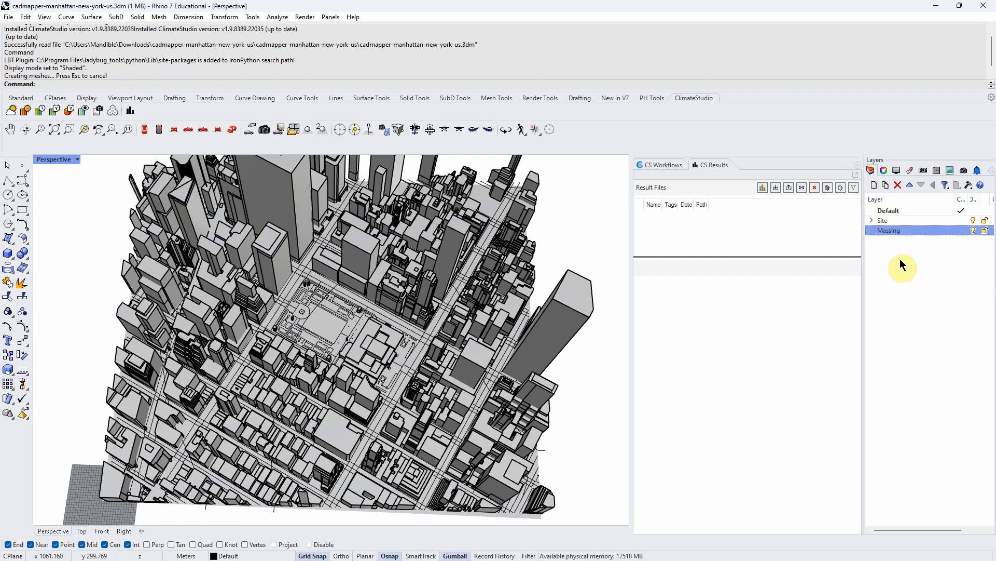
# - Add a sublayer named Massing1 under the Massing layer
pyautogui.click(887, 188)
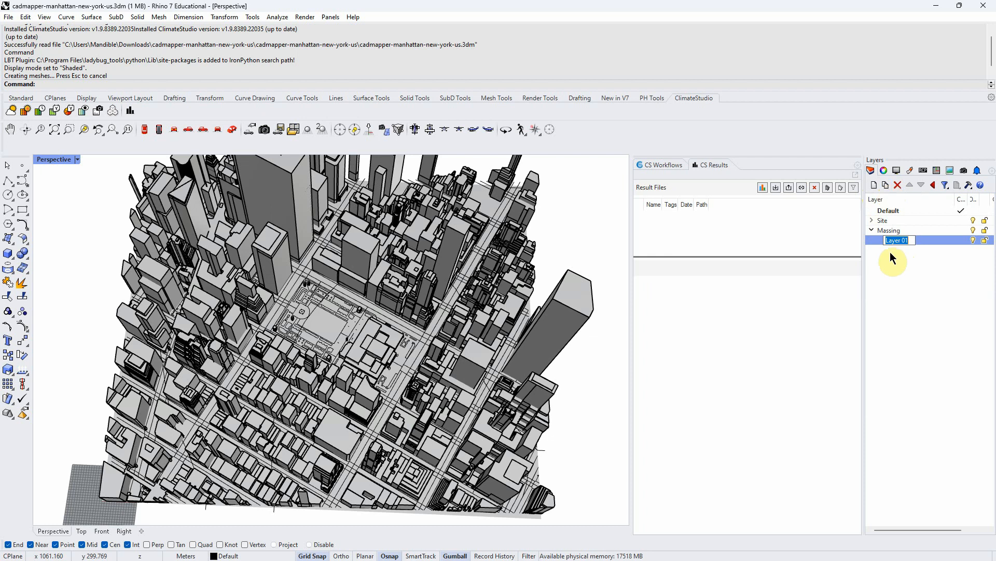
pyautogui.click(874, 188)
pyautogui.doubleClick(901, 241)
pyautogui.click(896, 241)
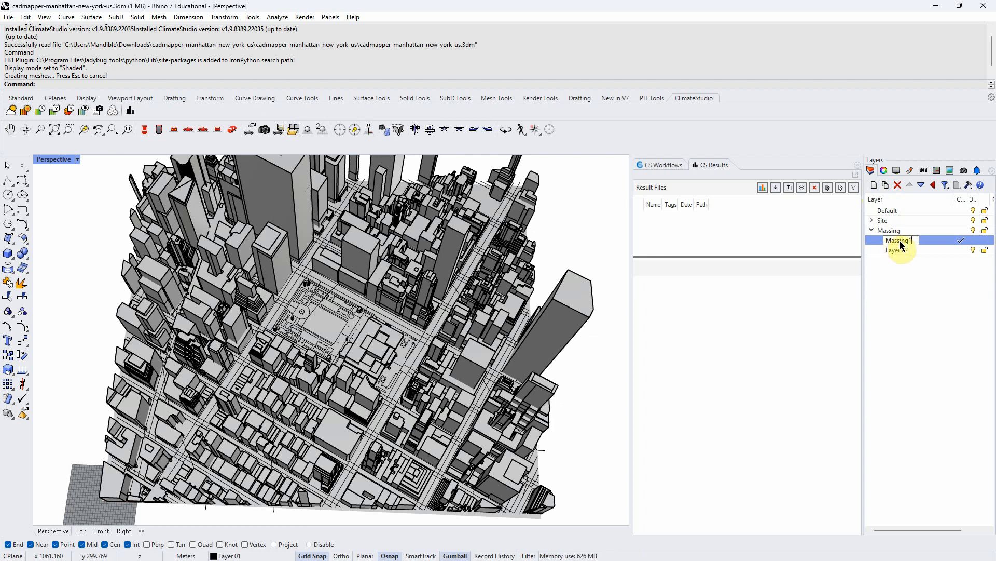
# - Rename the second Massing sublayer to Trees and select the Default layer
pyautogui.doubleClick(902, 251)
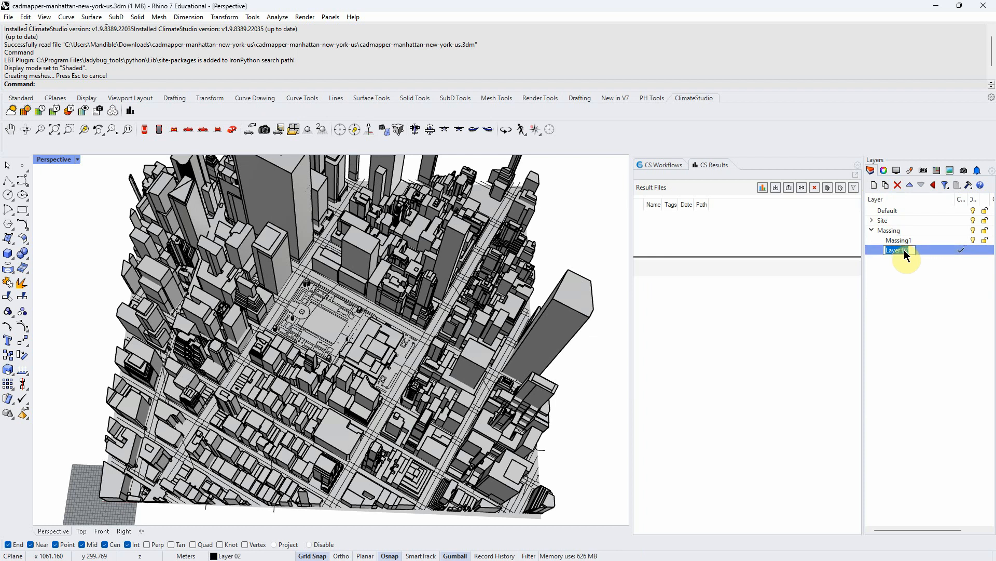
pyautogui.write('Trees')
pyautogui.click(910, 210)
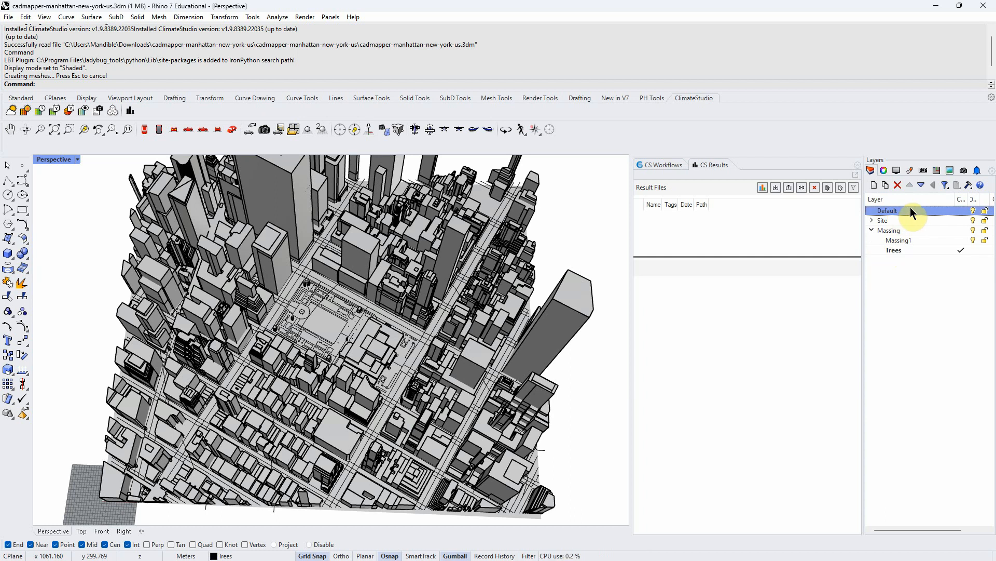
pyautogui.click(912, 317)
# - Review the assignment instruction about extruding a box as a preliminary building massing
pyautogui.hotkey('alt', 'Tab')
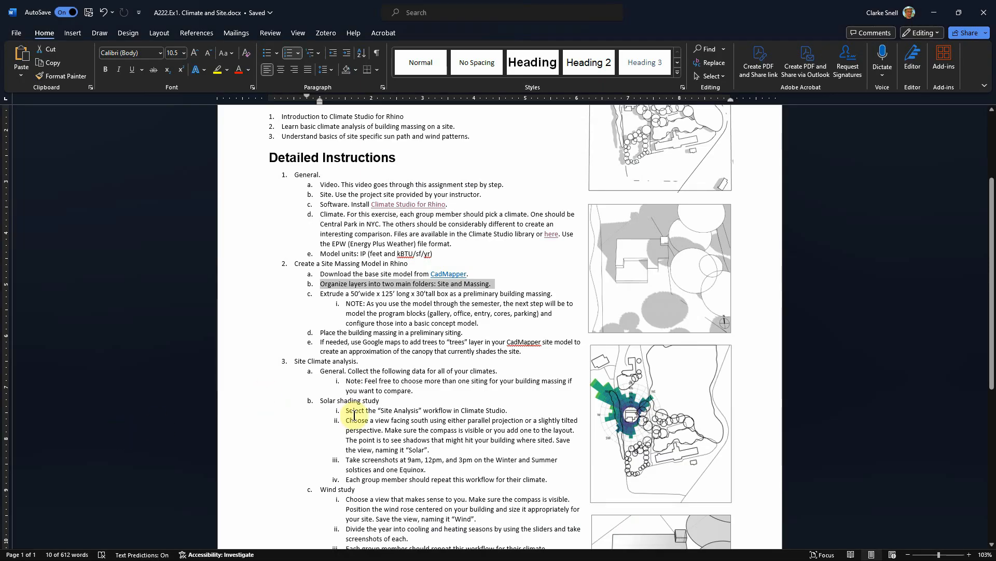
pyautogui.click(308, 408)
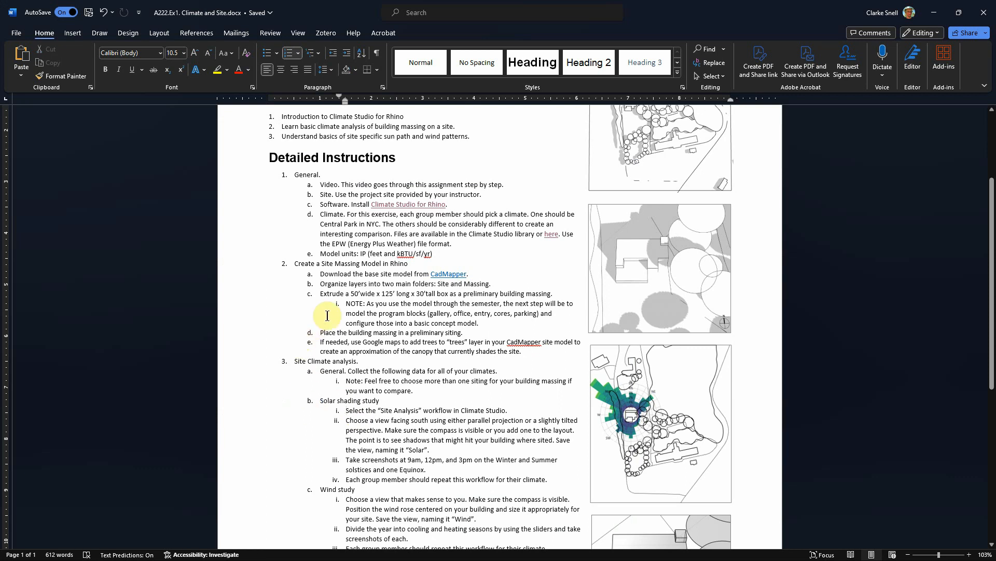
pyautogui.moveTo(321, 293); pyautogui.dragTo(555, 293)
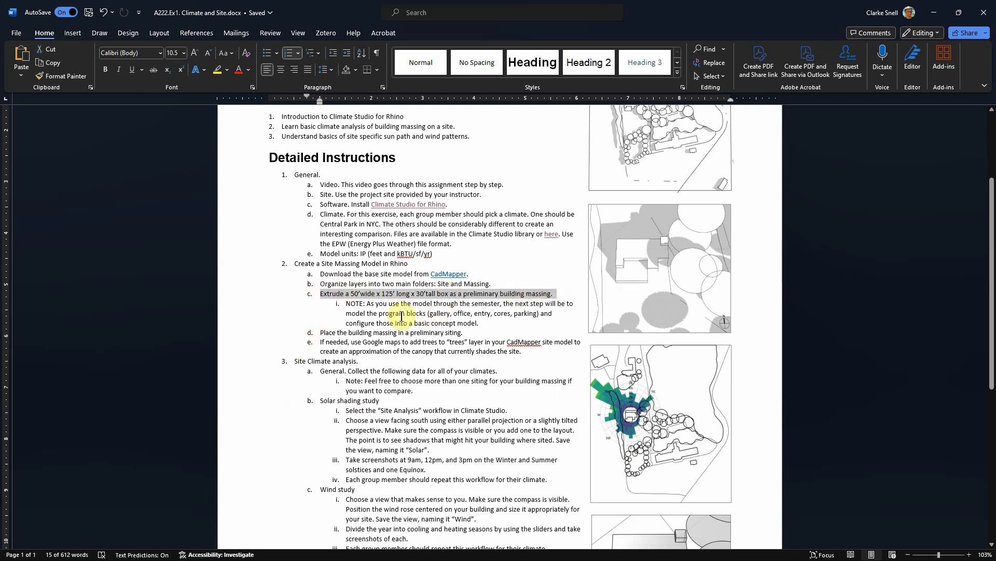
pyautogui.click(327, 315)
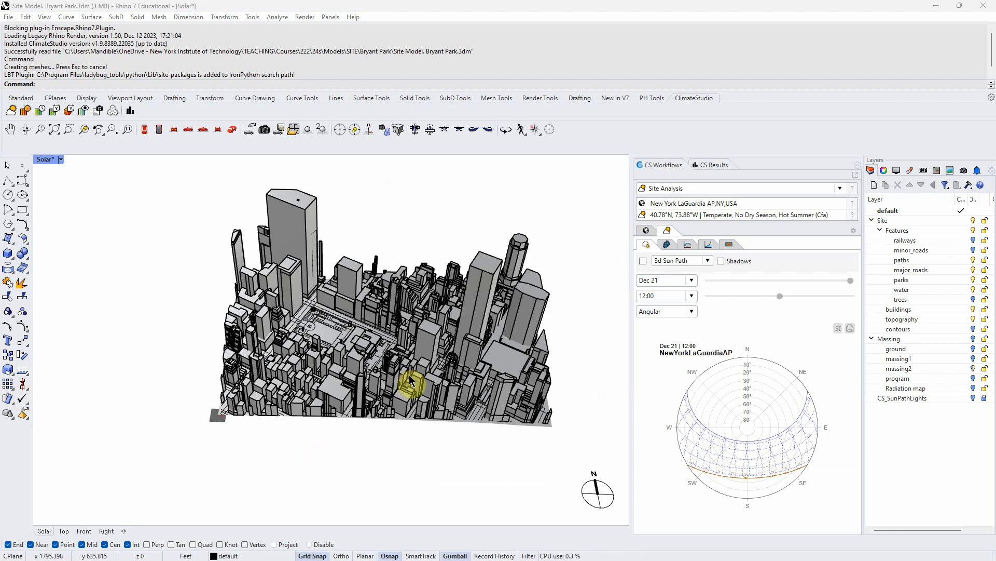
# - Examine the Massing sublayers in the Bryant Park site model by toggling their visibility
pyautogui.scroll(2, 436, 317)
pyautogui.scroll(2, 436, 317)
pyautogui.scroll(-2, 436, 317)
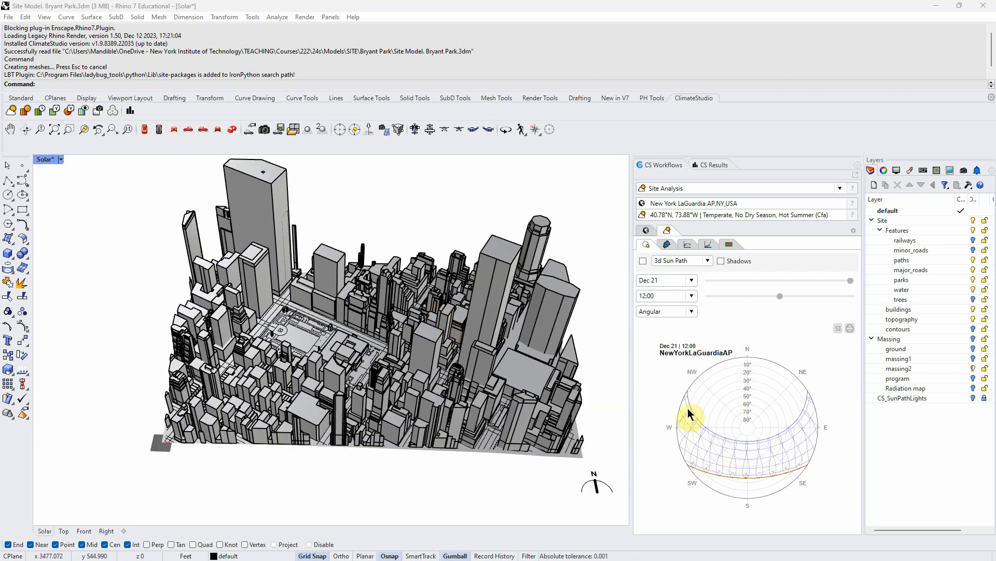
pyautogui.moveTo(348, 398); pyautogui.dragTo(346, 409, button='right')
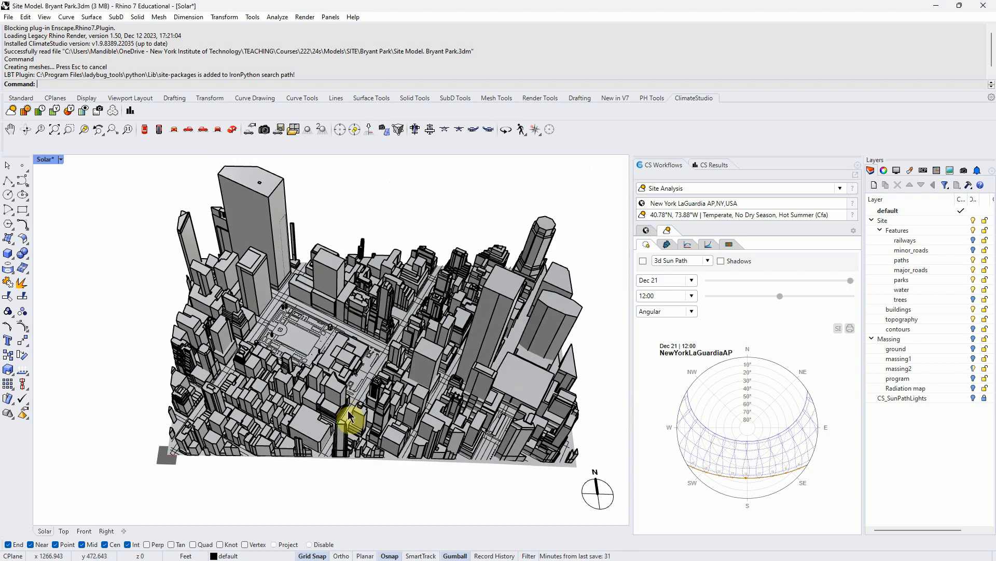
pyautogui.click(974, 359)
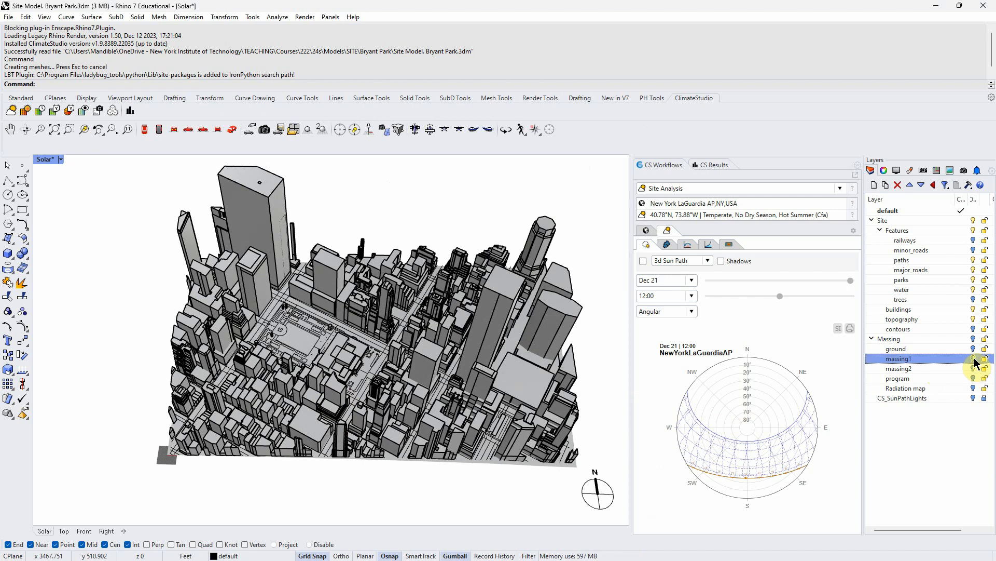
pyautogui.click(974, 339)
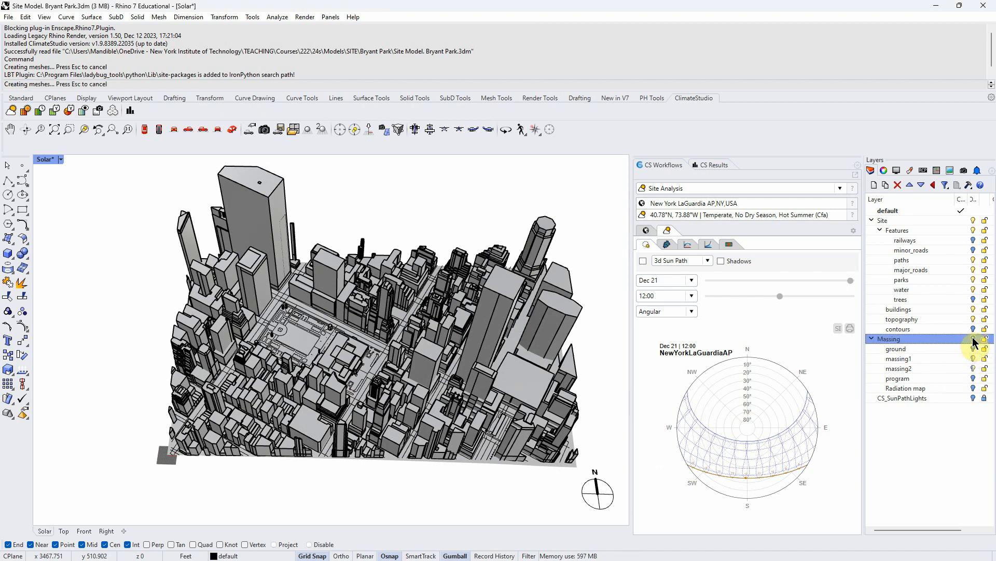
pyautogui.click(975, 367)
pyautogui.scroll(10, 301, 340)
# - Check the box dimensions given in the massing instruction
pyautogui.moveTo(301, 343); pyautogui.dragTo(306, 335, button='right')
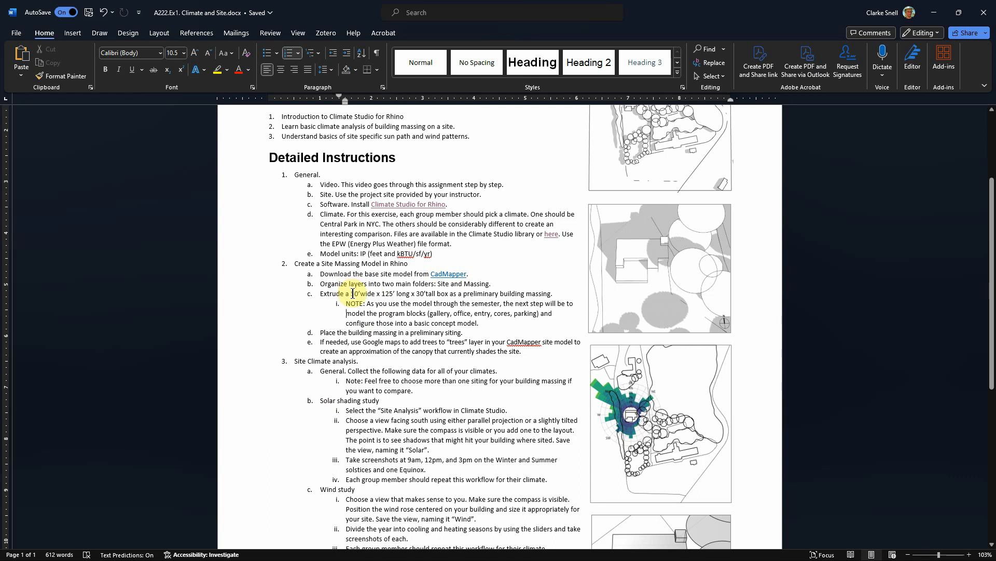
pyautogui.moveTo(350, 294); pyautogui.dragTo(397, 295)
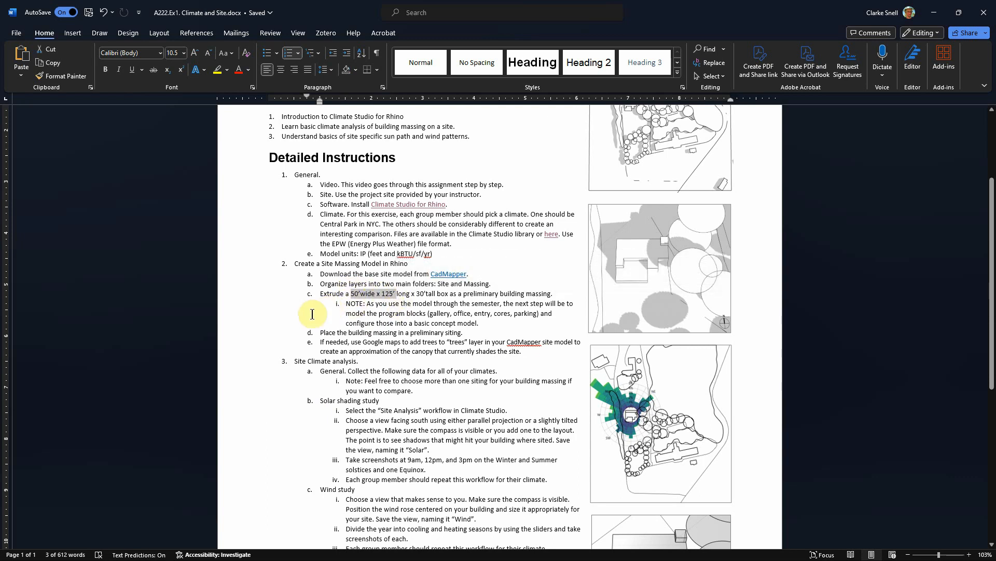
pyautogui.click(373, 304)
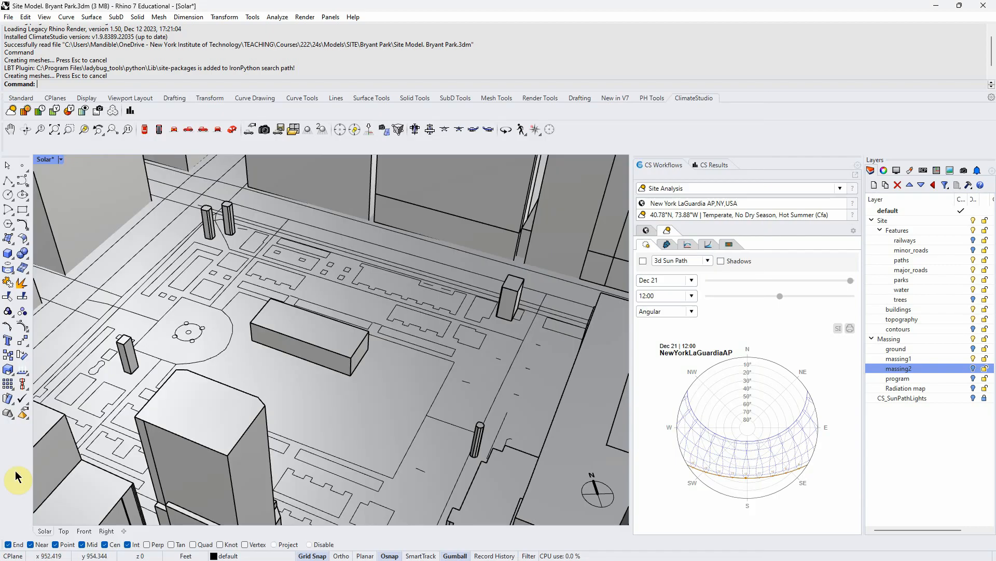
pyautogui.moveTo(366, 433); pyautogui.dragTo(432, 381, button='right')
pyautogui.scroll(-15, 436, 377)
# - Draw a box 125 ft long, 50 ft wide and 30 ft tall beside the site
pyautogui.click(8, 255)
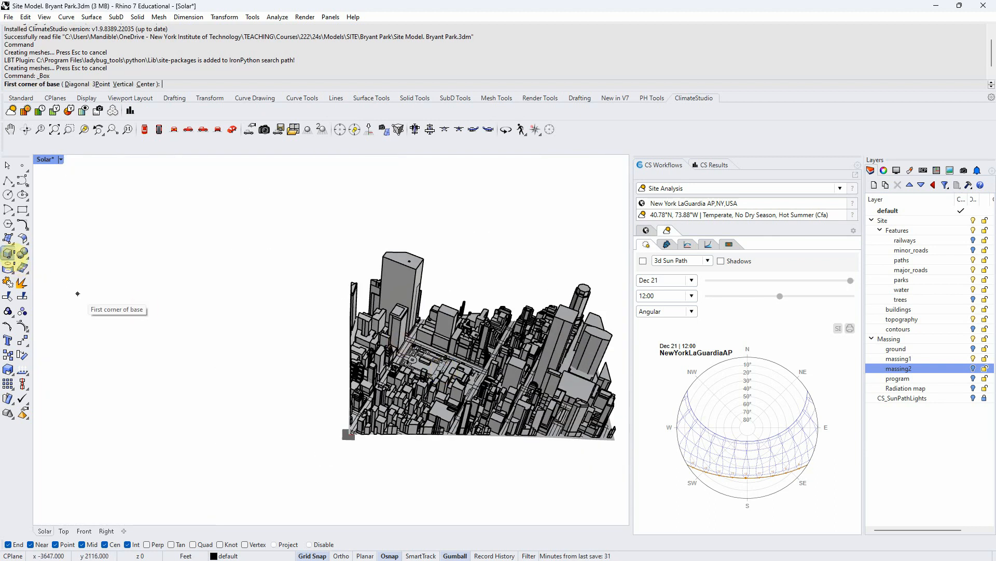
pyautogui.click(165, 410)
pyautogui.write('1')
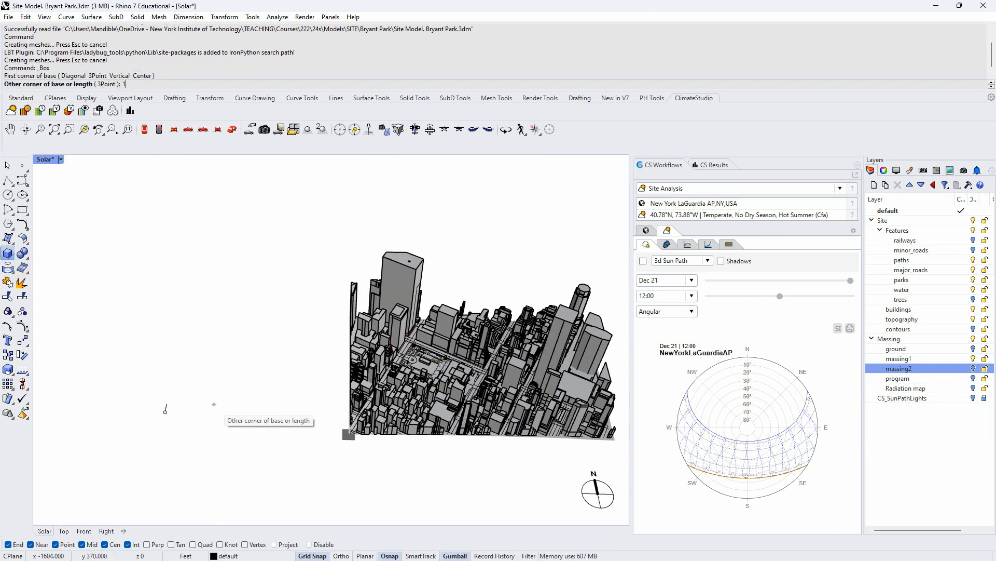
pyautogui.write('25')
pyautogui.press('Return')
pyautogui.write('50')
pyautogui.click(214, 404)
pyautogui.write('30')
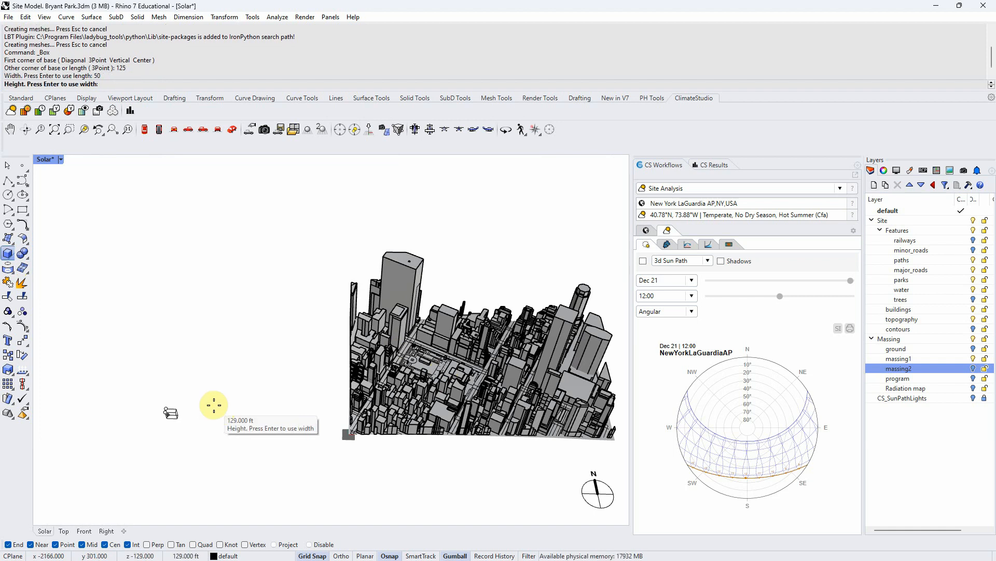
pyautogui.press('Return')
# - Select and delete the new box
pyautogui.scroll(-2, 192, 421)
pyautogui.scroll(6, 185, 423)
pyautogui.click(157, 394)
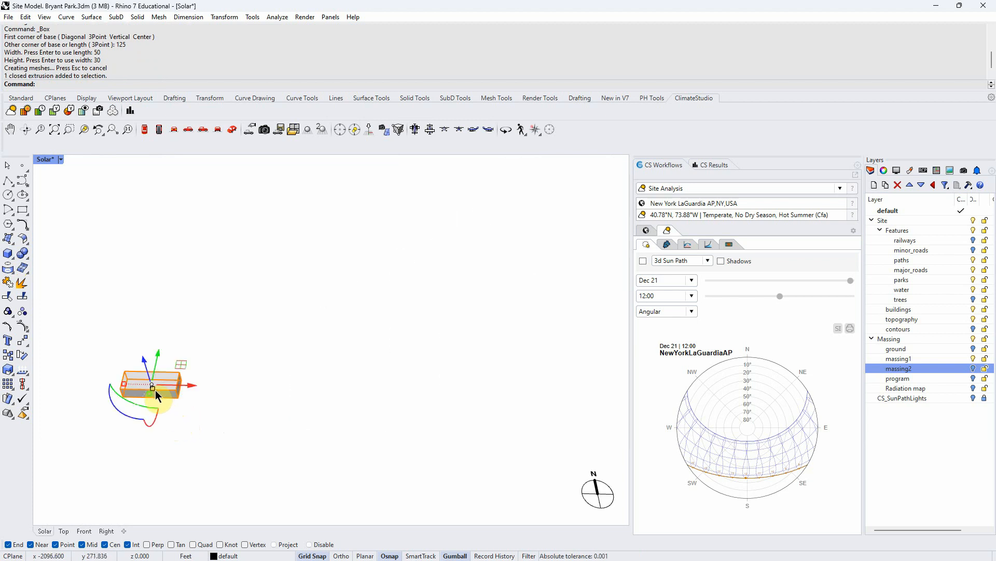
pyautogui.press('Delete')
# - Hide the massing2 layer and show the program layer on the park
pyautogui.scroll(-4, 372, 396)
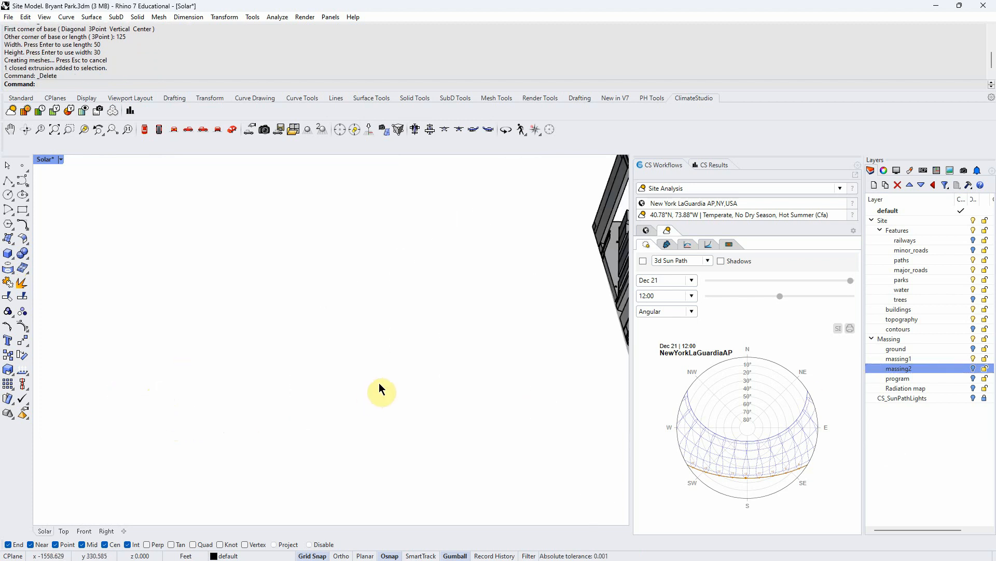
pyautogui.scroll(10, 527, 349)
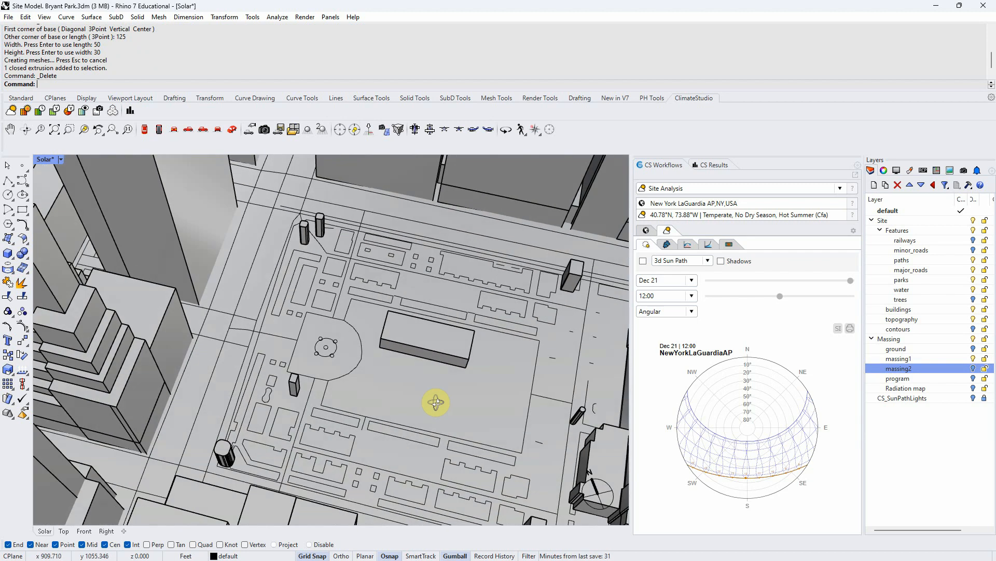
pyautogui.moveTo(435, 401); pyautogui.dragTo(457, 422, button='right')
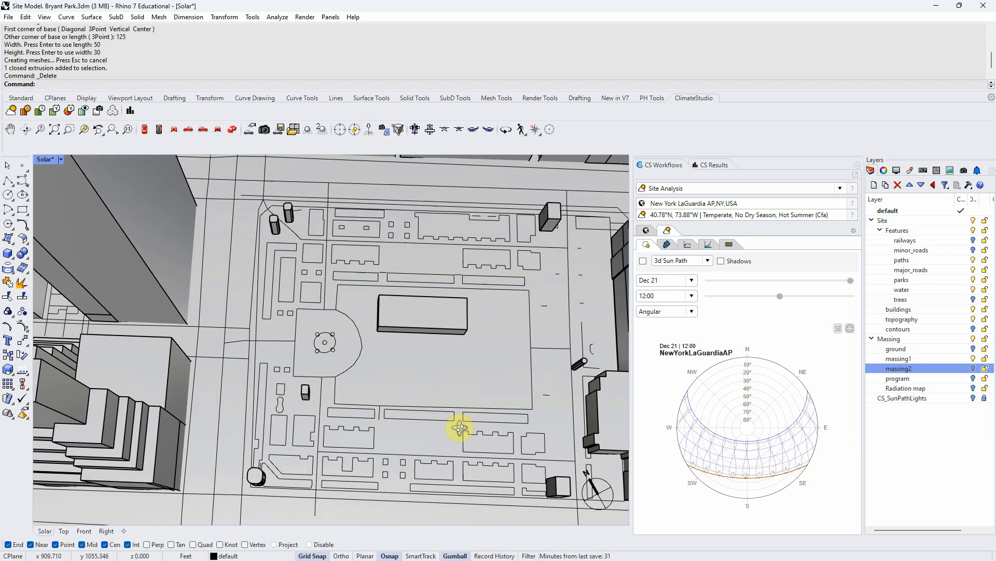
pyautogui.click(973, 368)
pyautogui.click(974, 378)
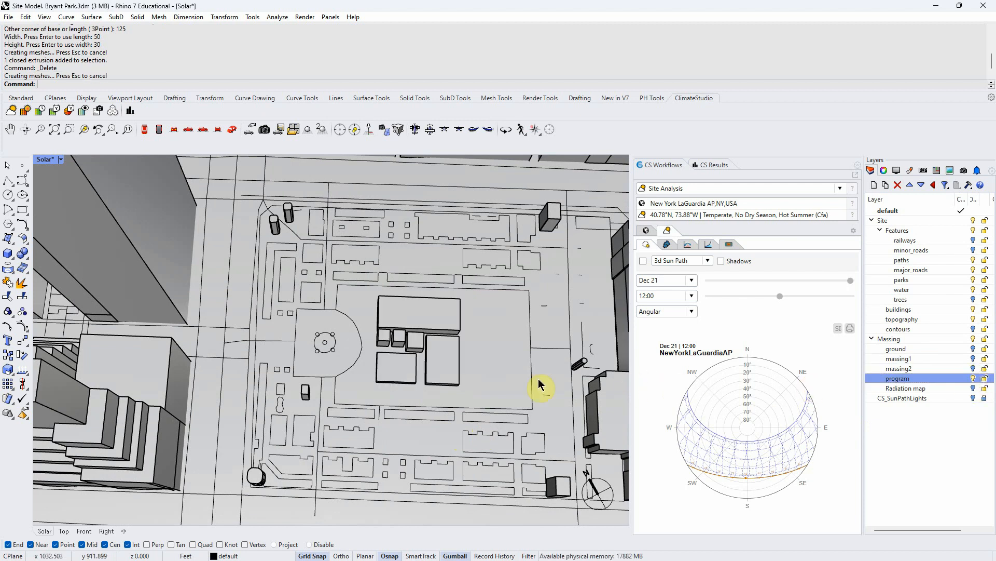
pyautogui.scroll(6, 494, 355)
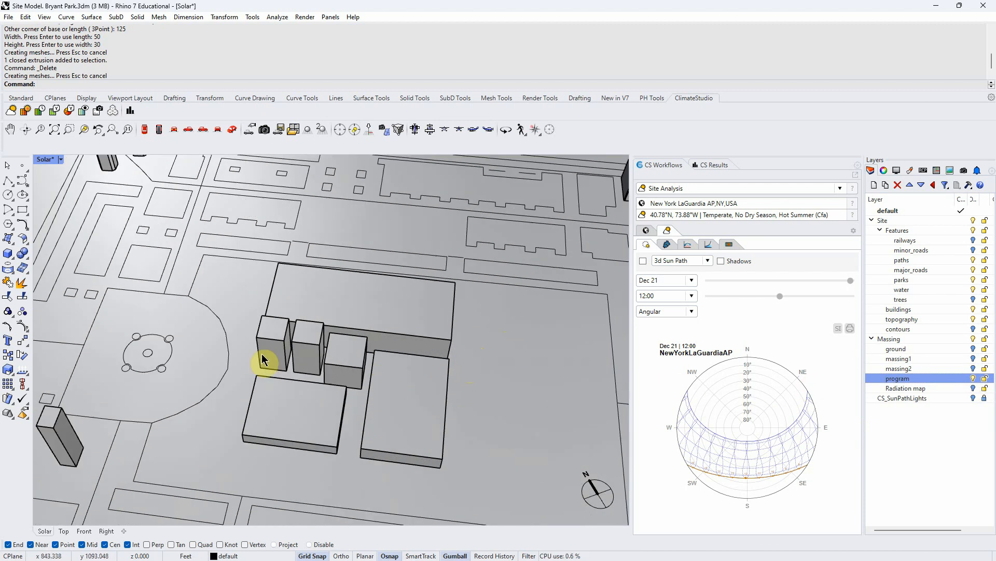
# - Select the program blocks and ungroup them
pyautogui.click(267, 356)
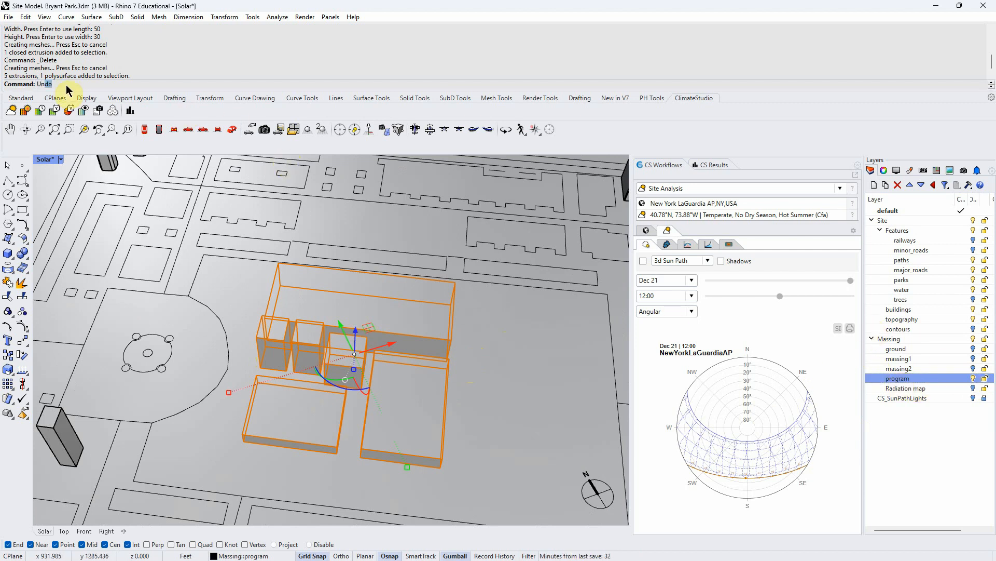
pyautogui.write('group')
pyautogui.press('Return')
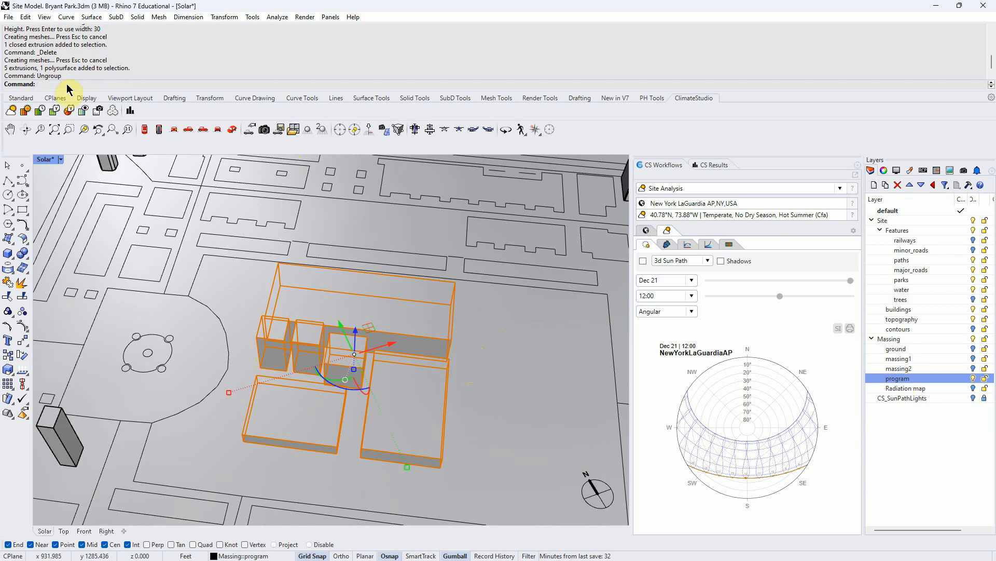
# - Select the individual program blocks one at a time to inspect them on the park
pyautogui.scroll(-10, 405, 223)
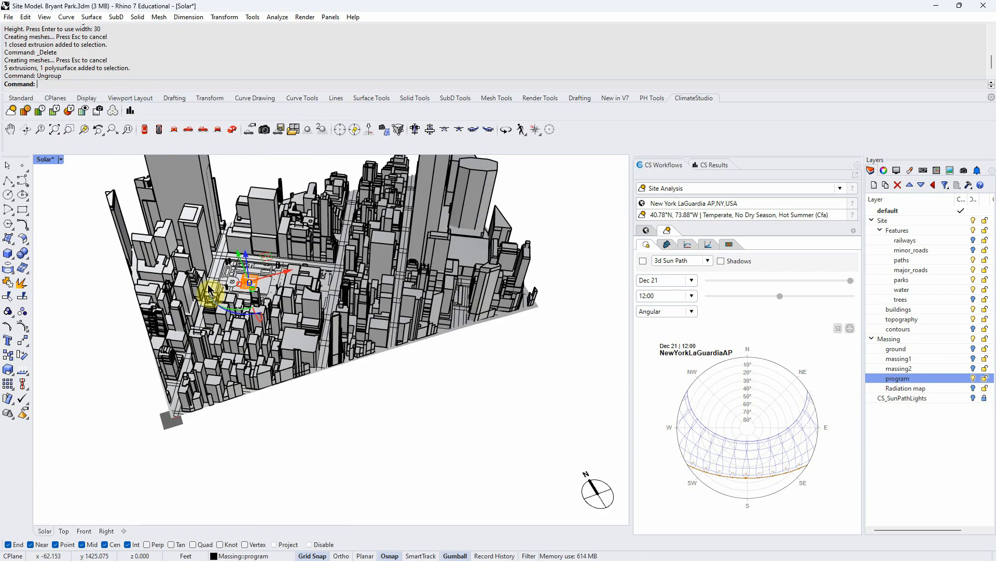
pyautogui.click(210, 290)
pyautogui.scroll(10, 218, 289)
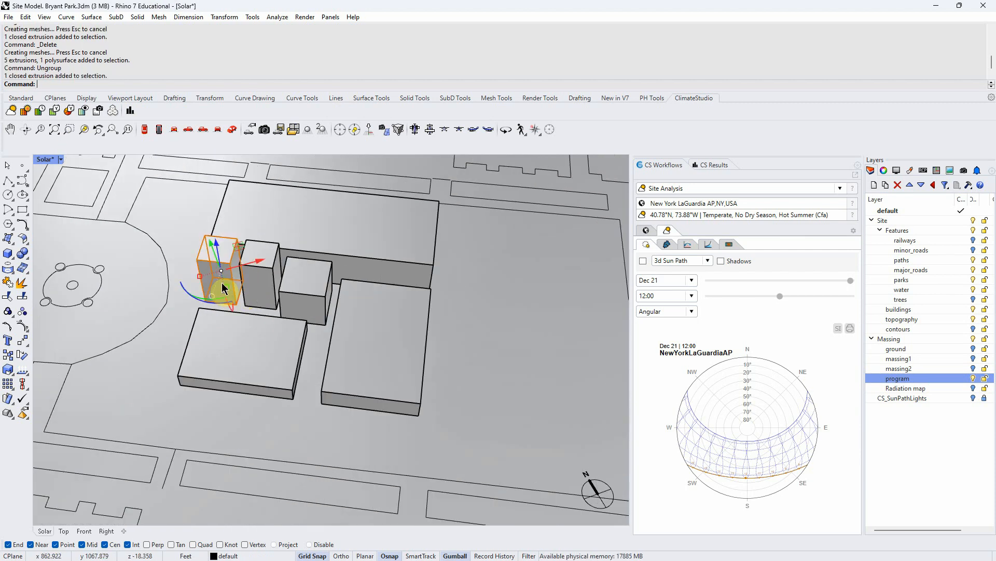
pyautogui.click(260, 284)
pyautogui.click(304, 229)
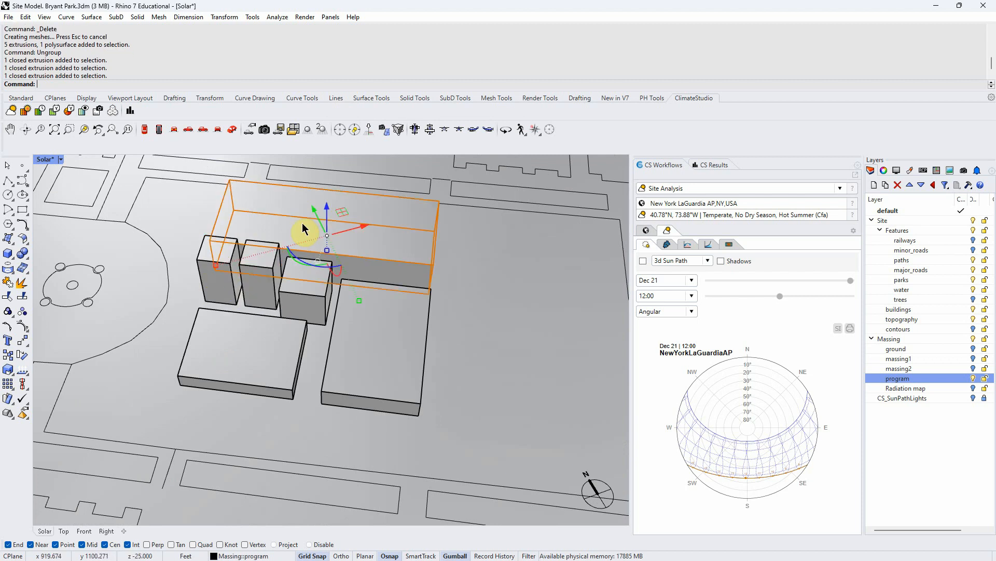
pyautogui.click(280, 379)
pyautogui.click(369, 384)
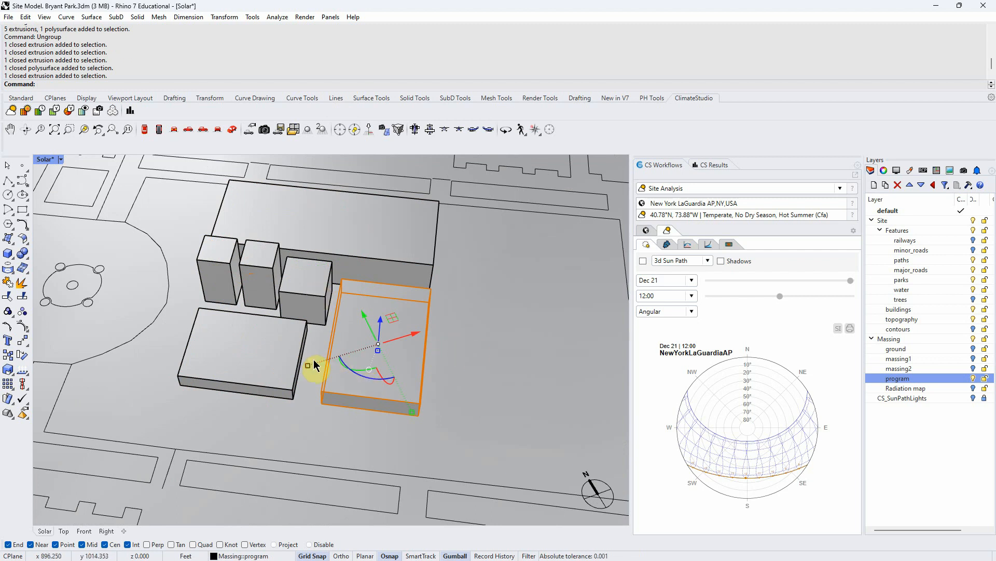
pyautogui.scroll(-10, 314, 364)
pyautogui.moveTo(324, 376); pyautogui.dragTo(332, 393, button='right')
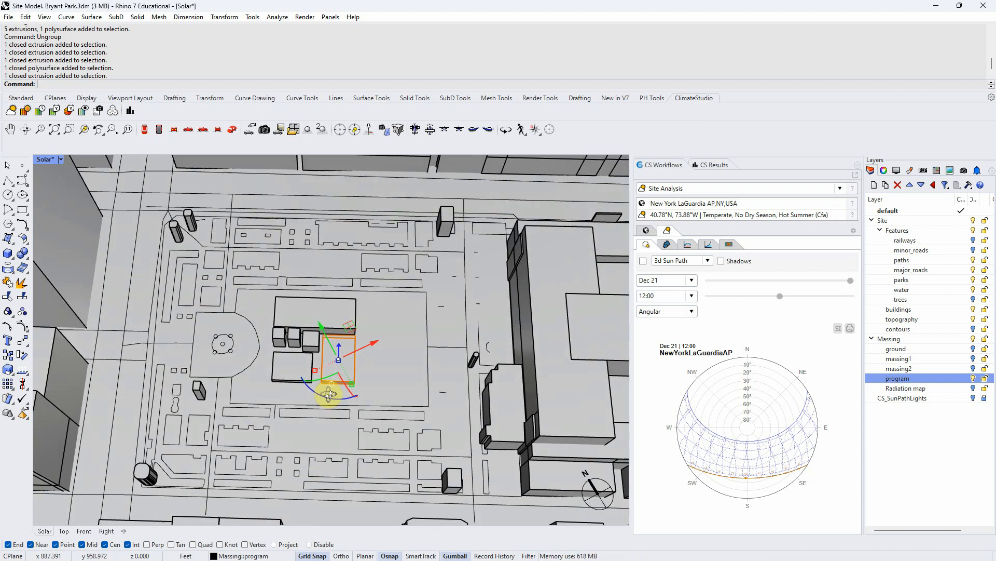
# - Hide the program layer and show the massing1 and massing2 layers
pyautogui.click(974, 379)
pyautogui.click(966, 359)
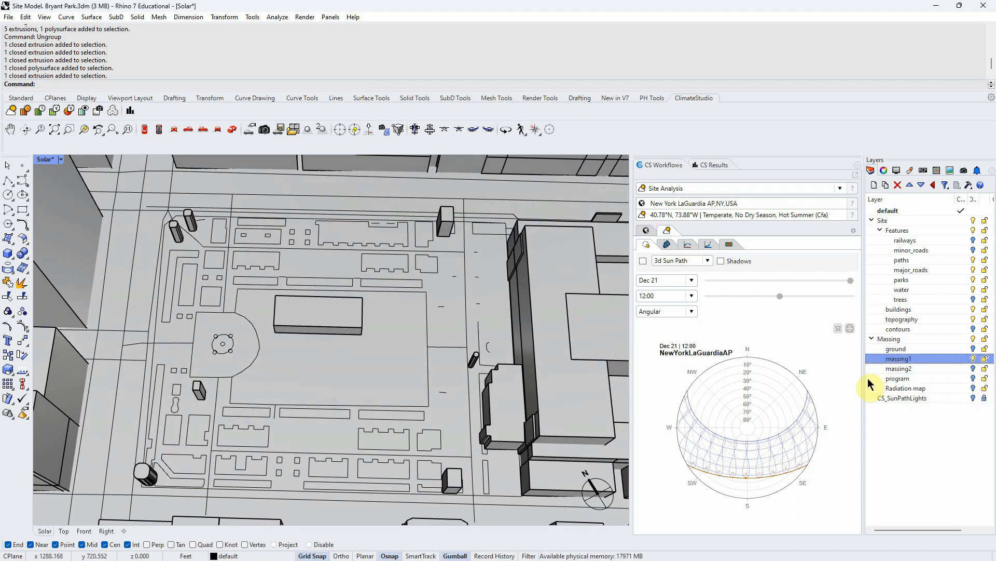
pyautogui.click(974, 369)
pyautogui.click(973, 359)
# - Select the L-shaped building massing and ungroup it
pyautogui.moveTo(355, 399); pyautogui.dragTo(371, 348, button='right')
pyautogui.rightClick(309, 347)
pyautogui.scroll(5, 310, 348)
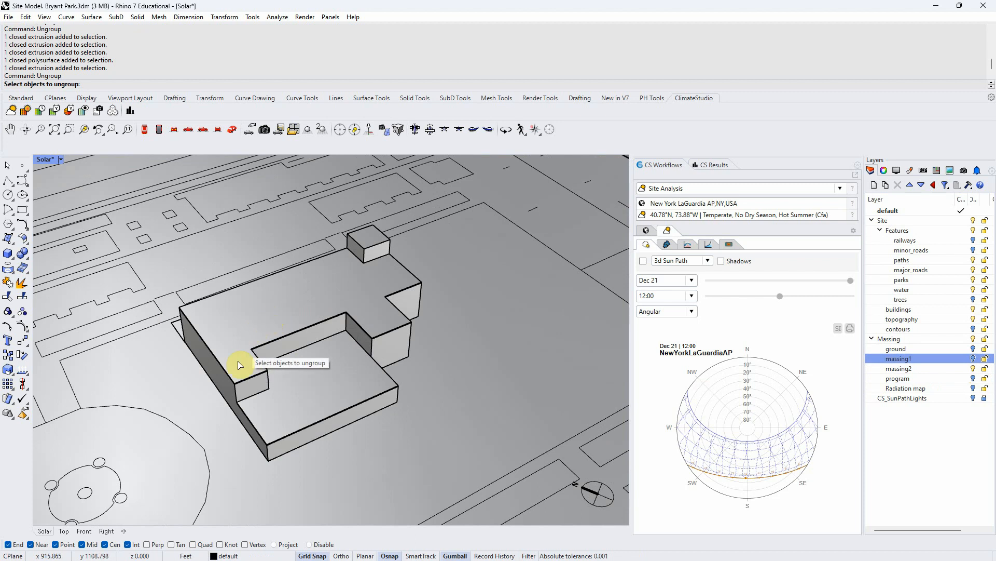
pyautogui.click(362, 244)
pyautogui.moveTo(391, 358); pyautogui.dragTo(366, 238, button='right')
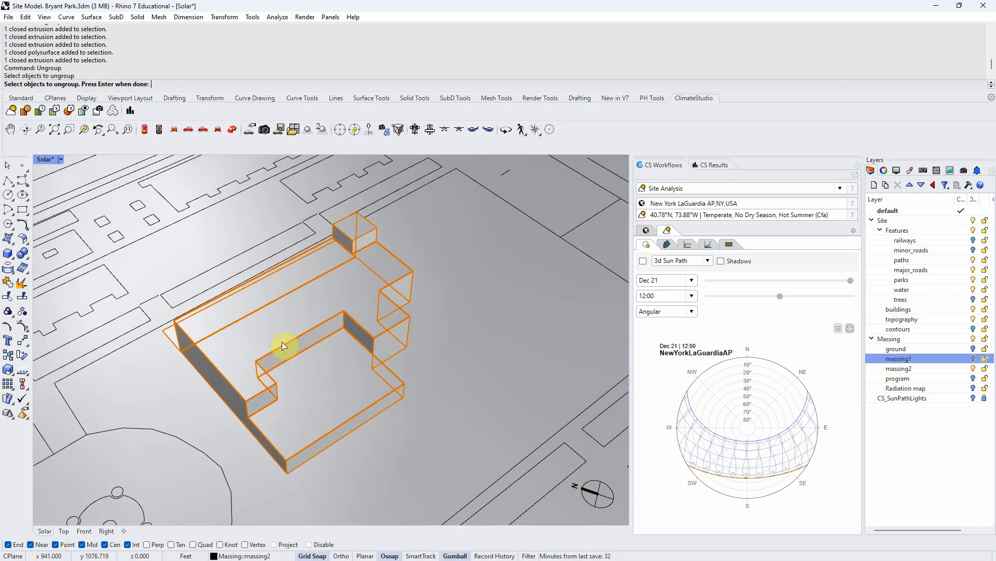
pyautogui.moveTo(260, 383); pyautogui.dragTo(258, 424, button='right')
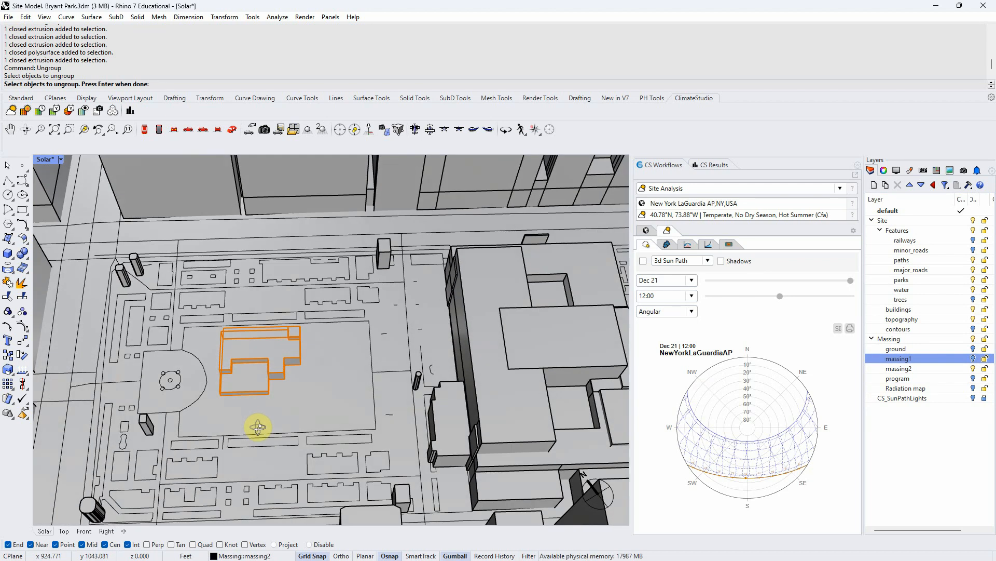
pyautogui.scroll(-8, 257, 424)
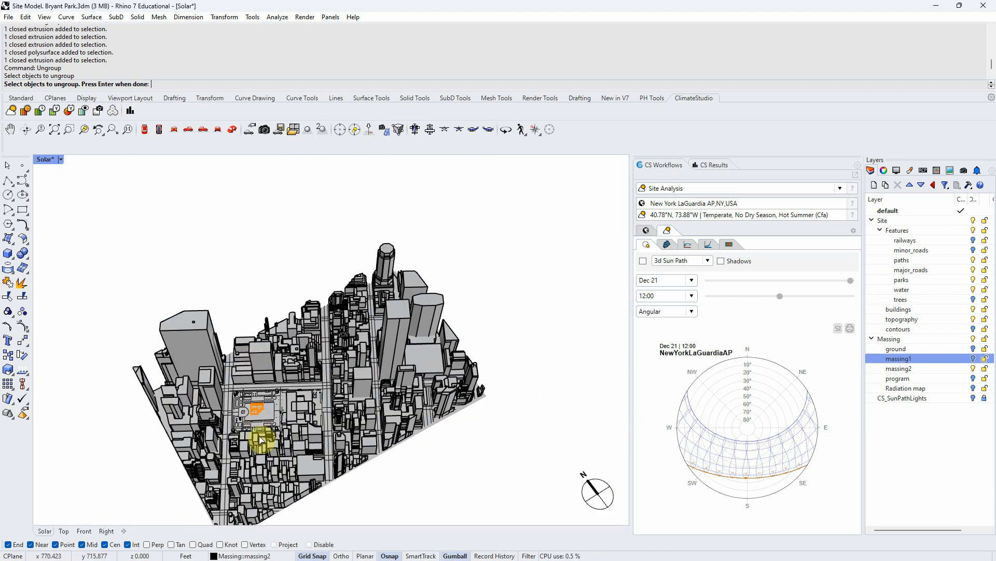
pyautogui.press('Return')
# - Examine the massing's placement within the park from several views
pyautogui.scroll(2, 231, 455)
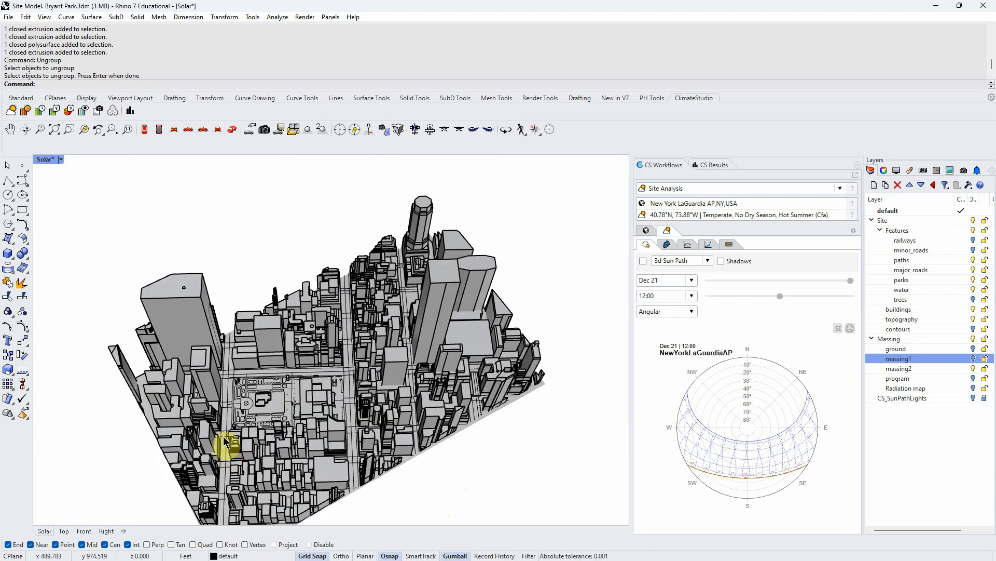
pyautogui.scroll(4, 236, 425)
pyautogui.scroll(3, 369, 407)
pyautogui.scroll(2, 329, 401)
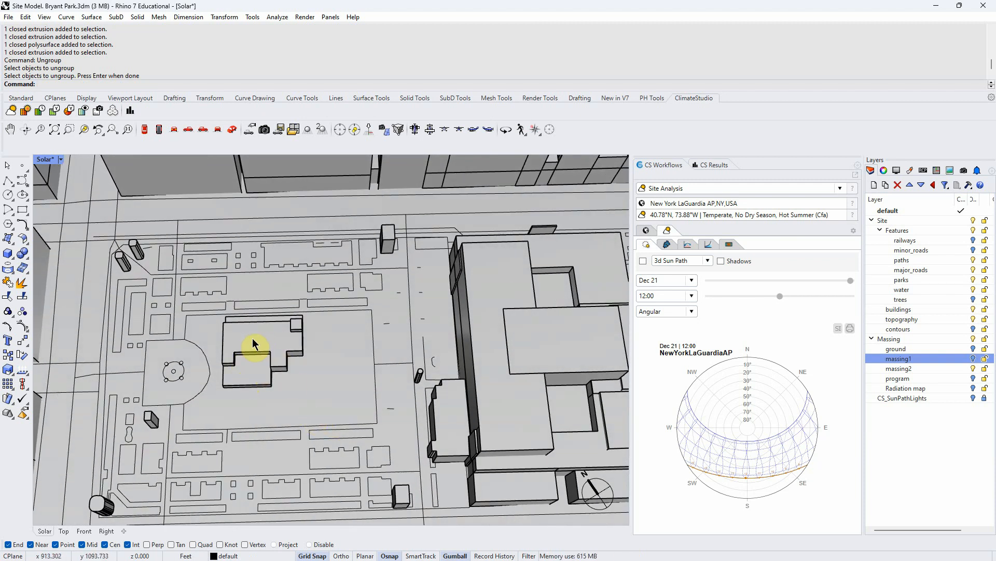
pyautogui.moveTo(252, 343); pyautogui.dragTo(249, 363, button='right')
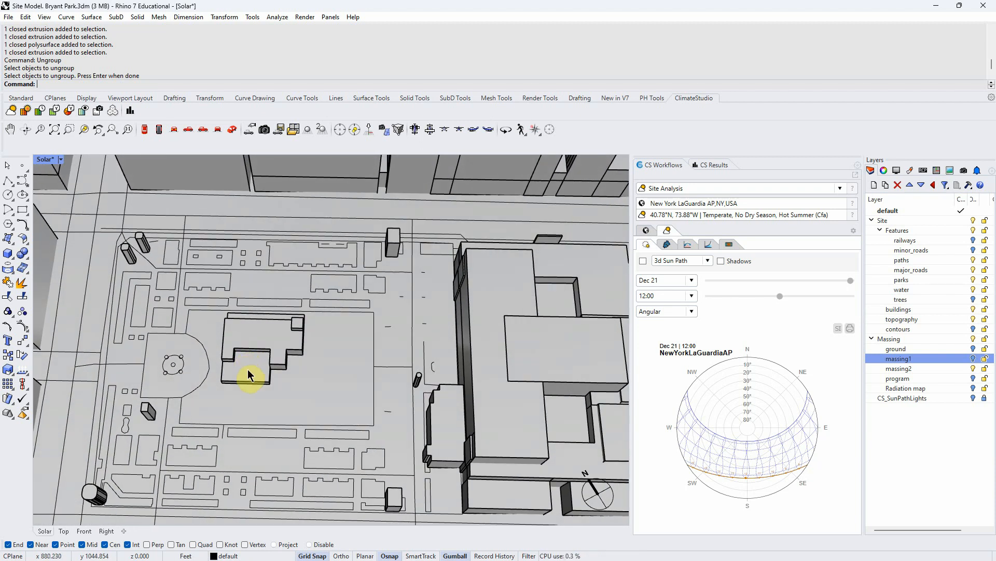
pyautogui.scroll(-2, 348, 431)
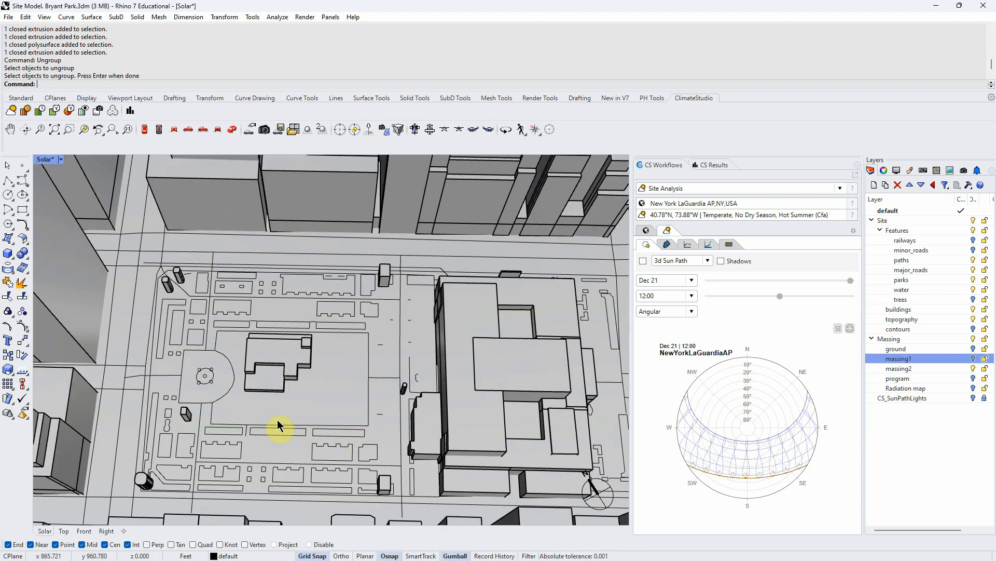
pyautogui.scroll(-2, 302, 421)
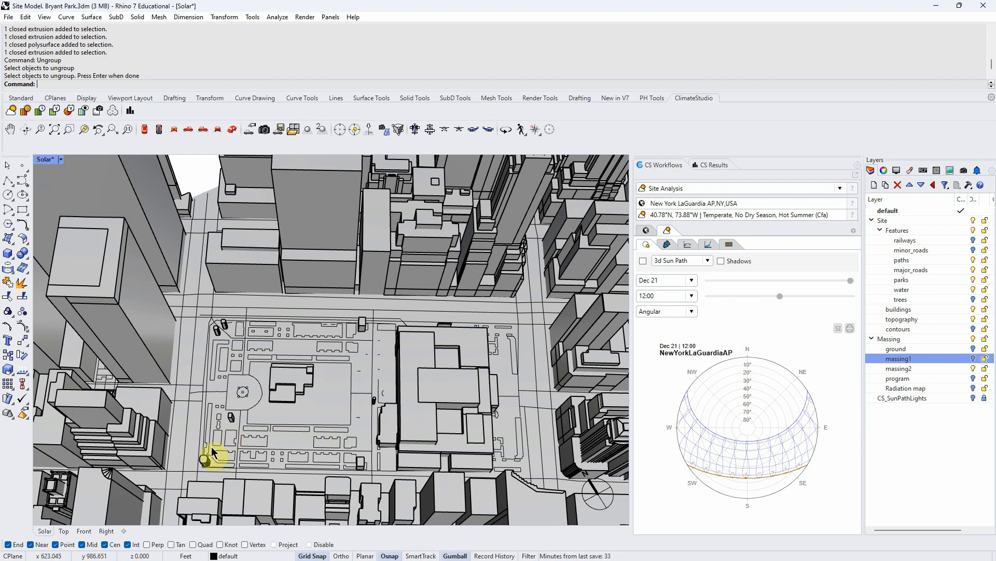
pyautogui.scroll(2, 212, 458)
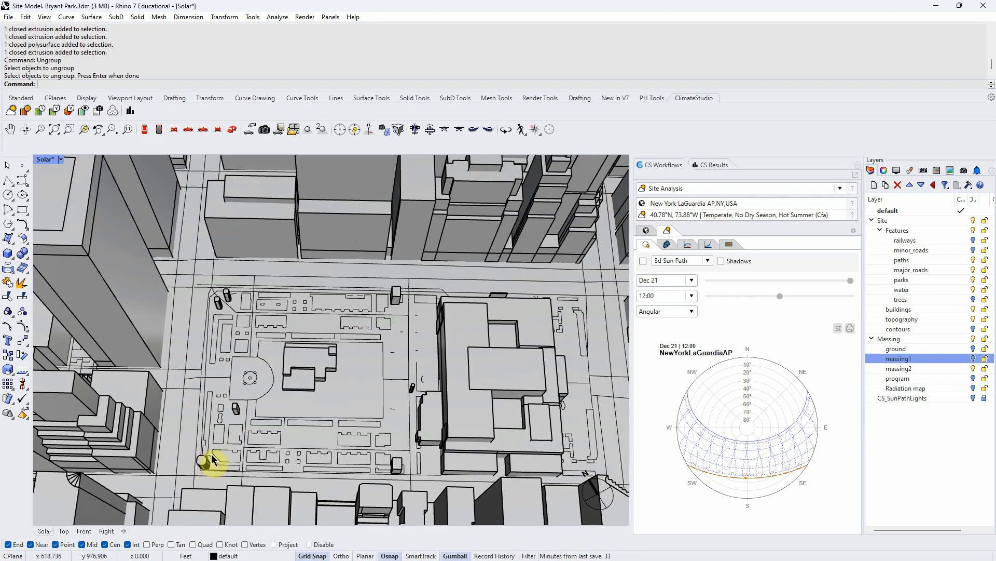
# - Switch to the assignment document and read the massing placement and trees instructions
pyautogui.hotkey('alt', 'Tab')
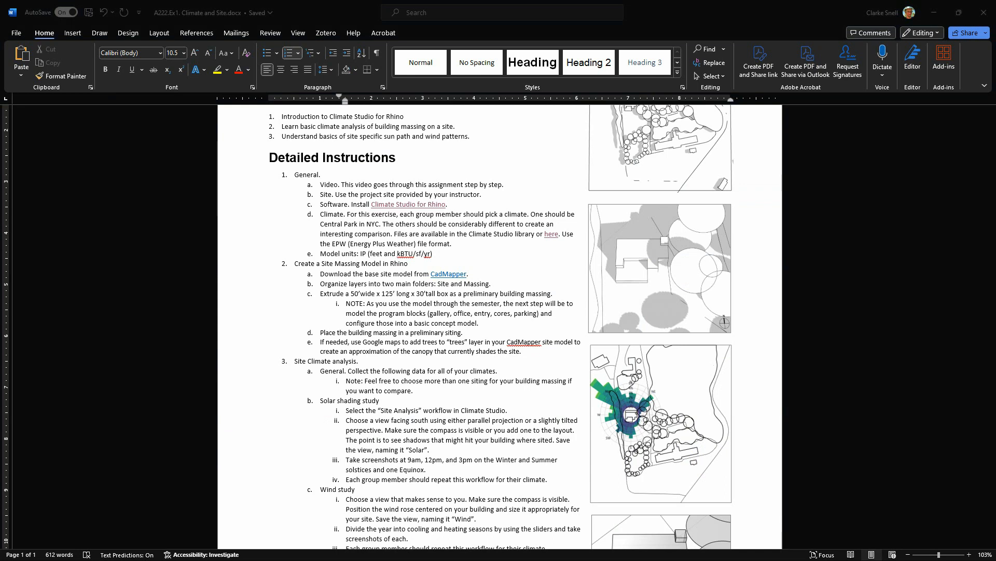
pyautogui.click(292, 490)
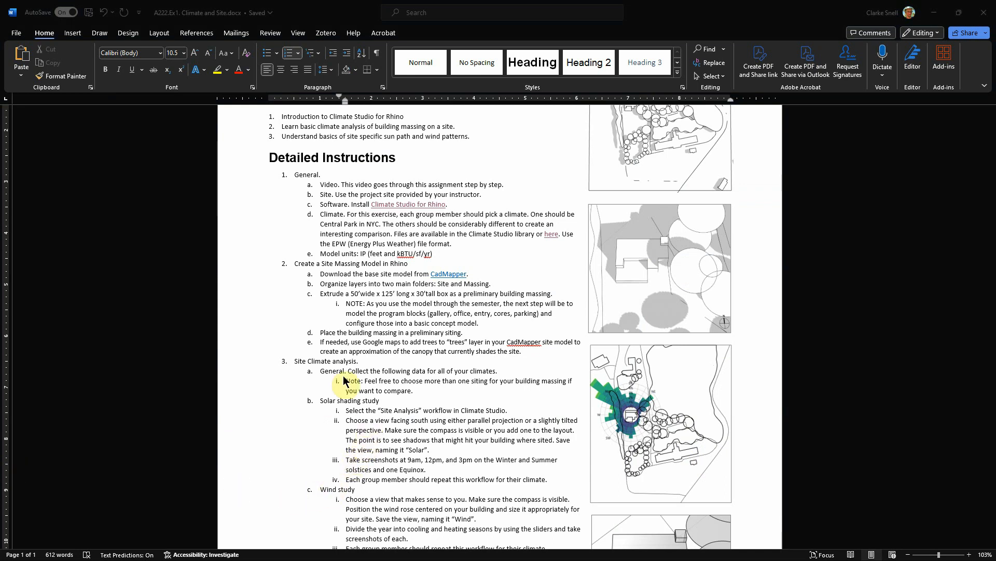
pyautogui.click(398, 365)
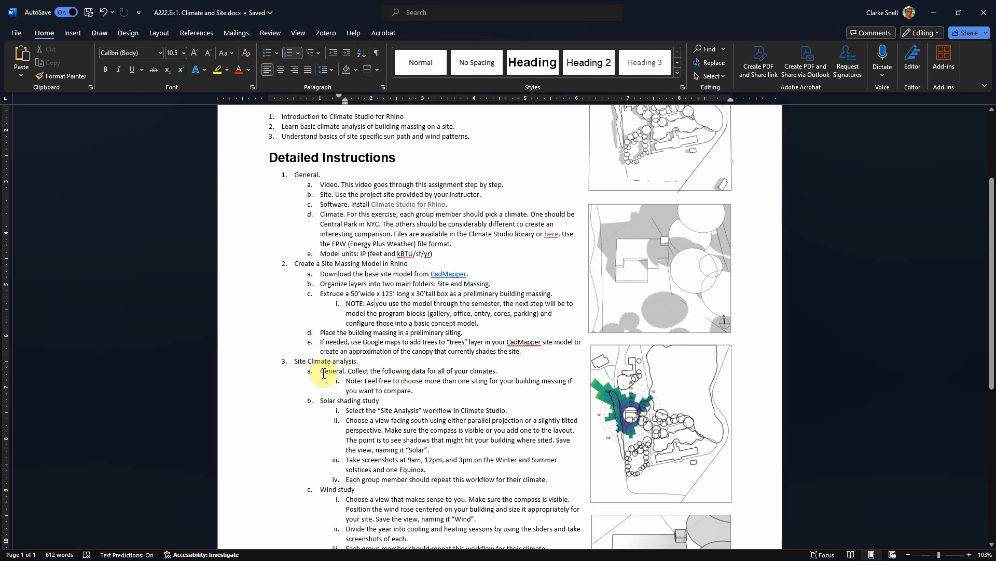
pyautogui.moveTo(322, 332); pyautogui.dragTo(463, 333)
pyautogui.click(414, 351)
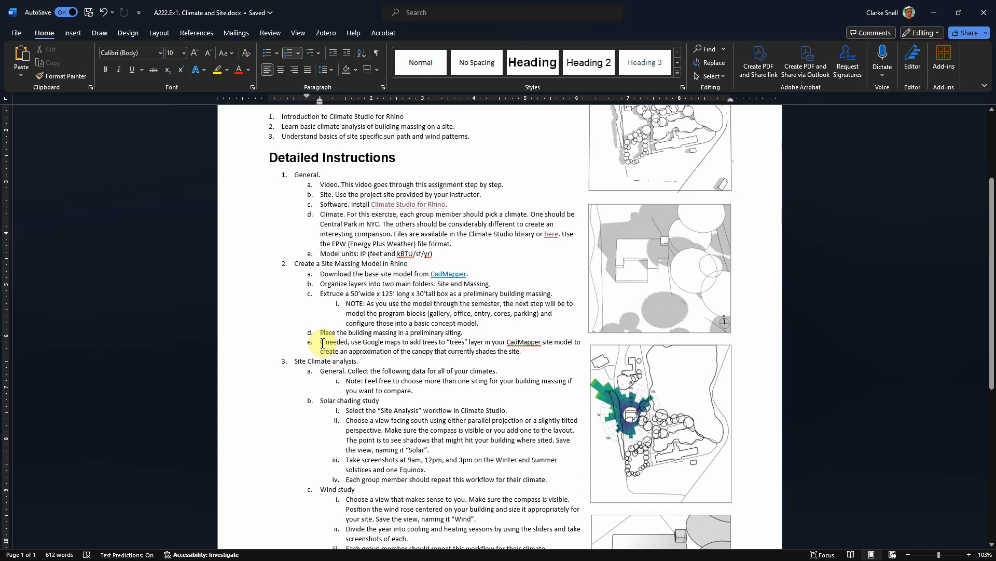
pyautogui.moveTo(319, 343); pyautogui.dragTo(530, 356)
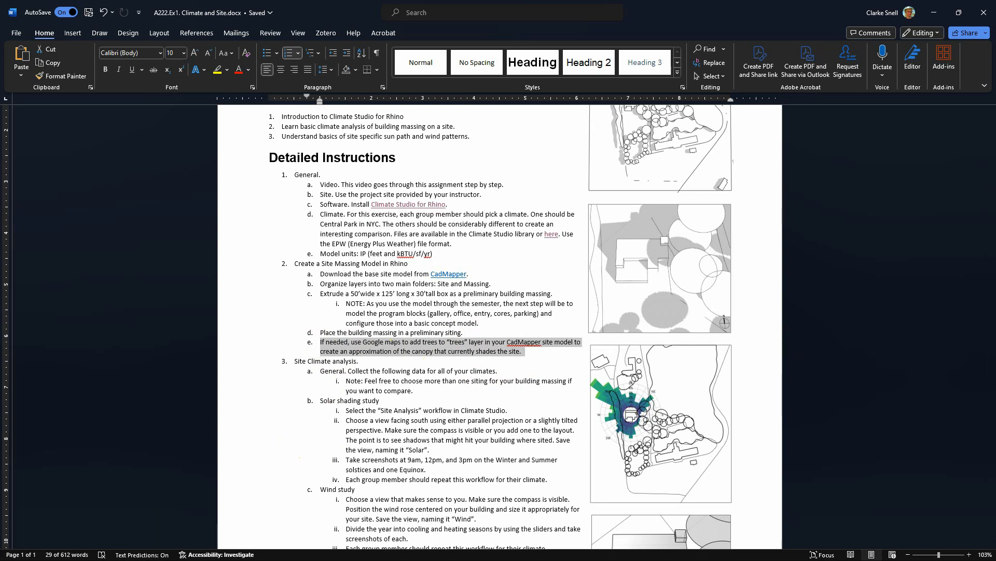
# - Switch to Google Maps and zoom into the Bryant Park aerial view to study the tree canopy
pyautogui.hotkey('alt', 'Tab')
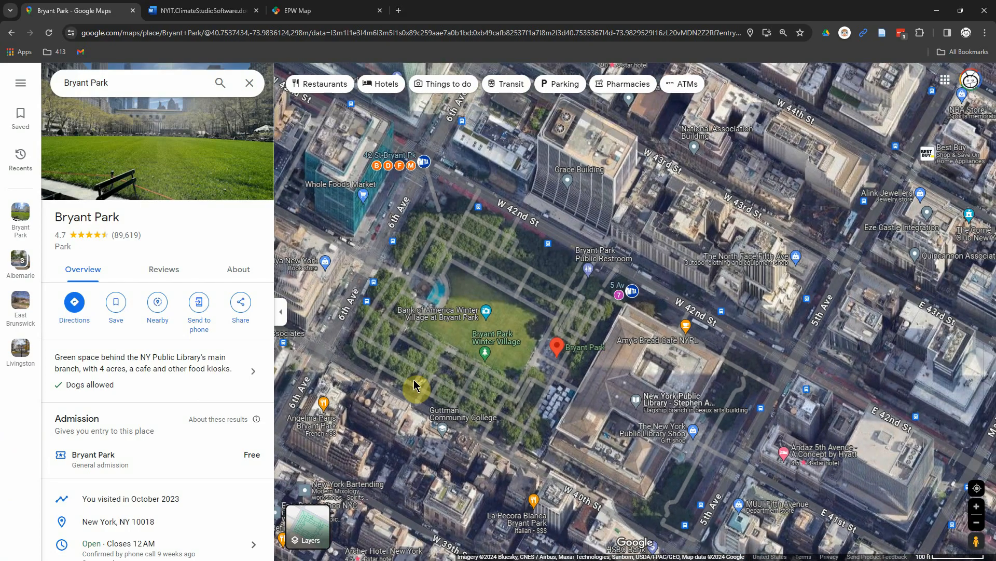
pyautogui.scroll(3, 490, 322)
pyautogui.scroll(1, 559, 312)
pyautogui.scroll(-1, 670, 312)
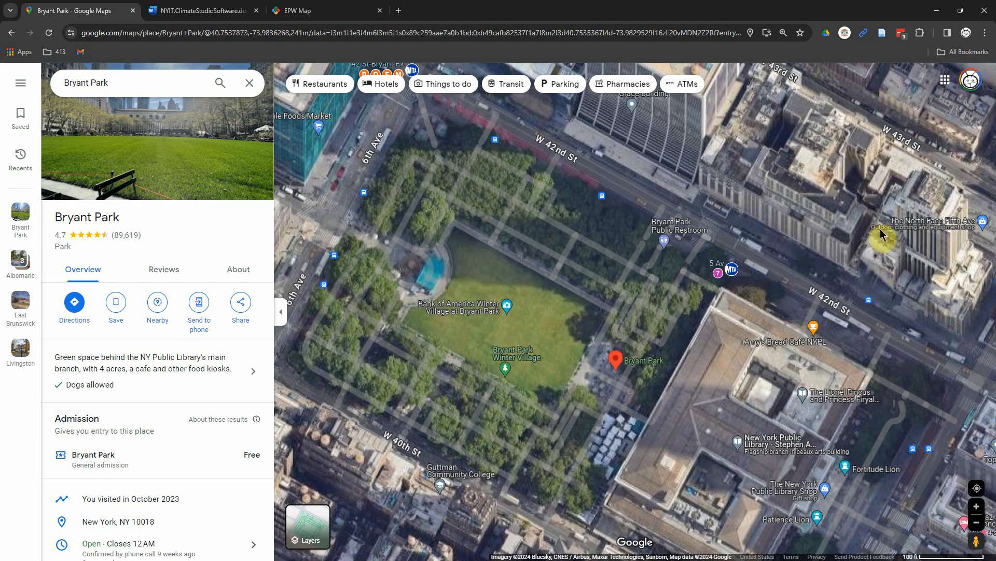
pyautogui.click(937, 11)
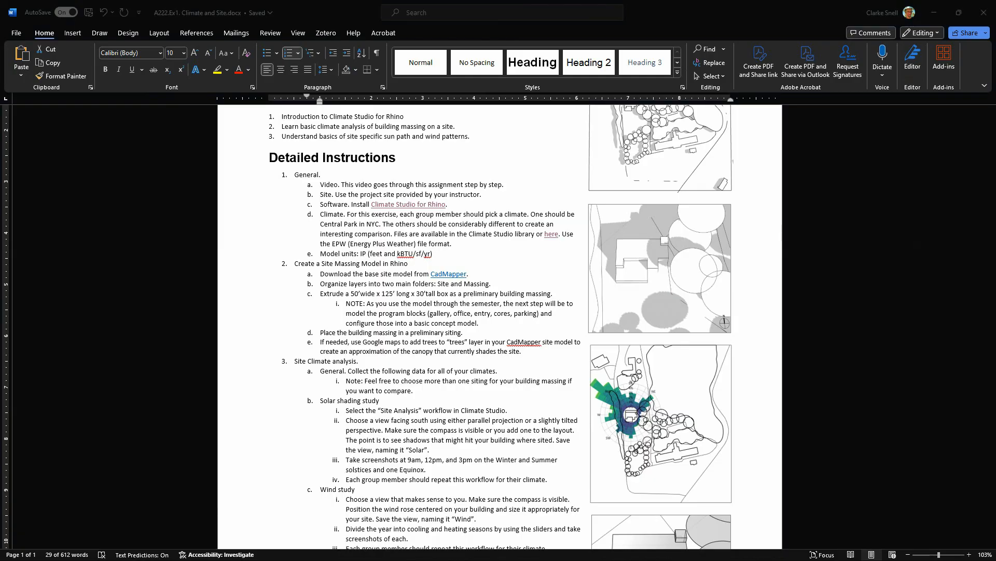
# - Switch back to Rhino and draw four overlapping circles of different sizes as tree canopies in plan
pyautogui.hotkey('alt', 'Tab')
pyautogui.scroll(-5, 496, 373)
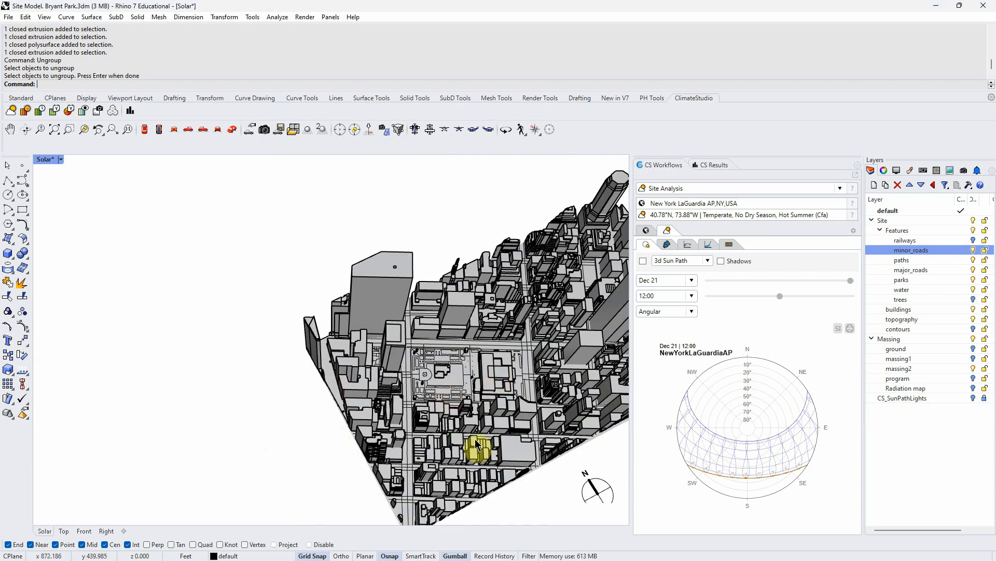
pyautogui.scroll(5, 266, 422)
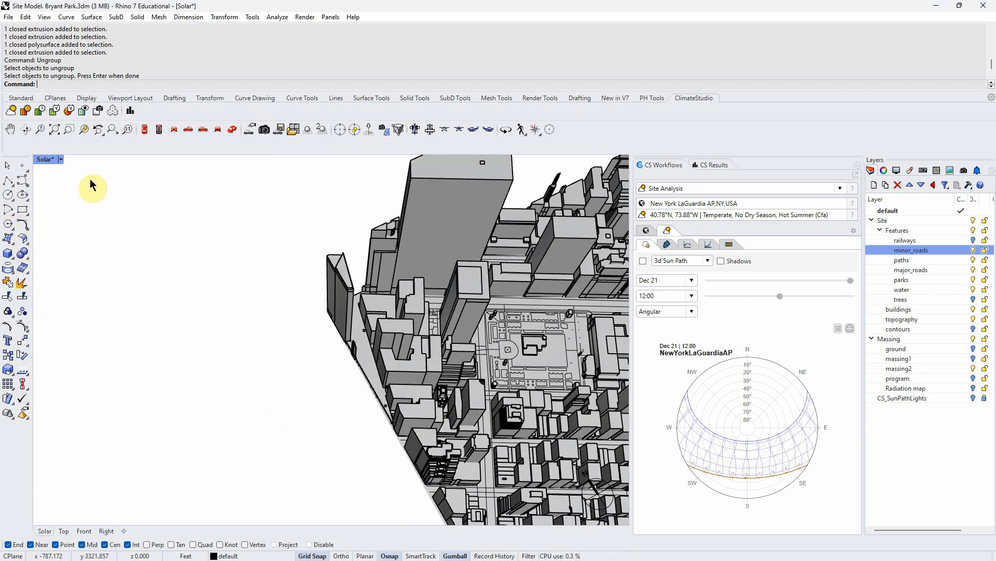
pyautogui.click(144, 130)
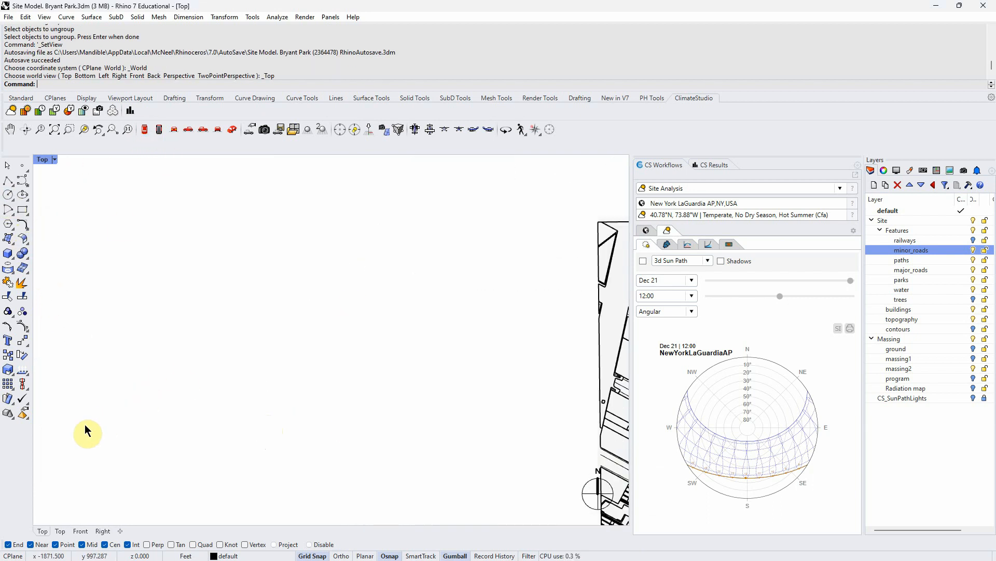
pyautogui.click(8, 196)
pyautogui.click(209, 352)
pyautogui.click(236, 357)
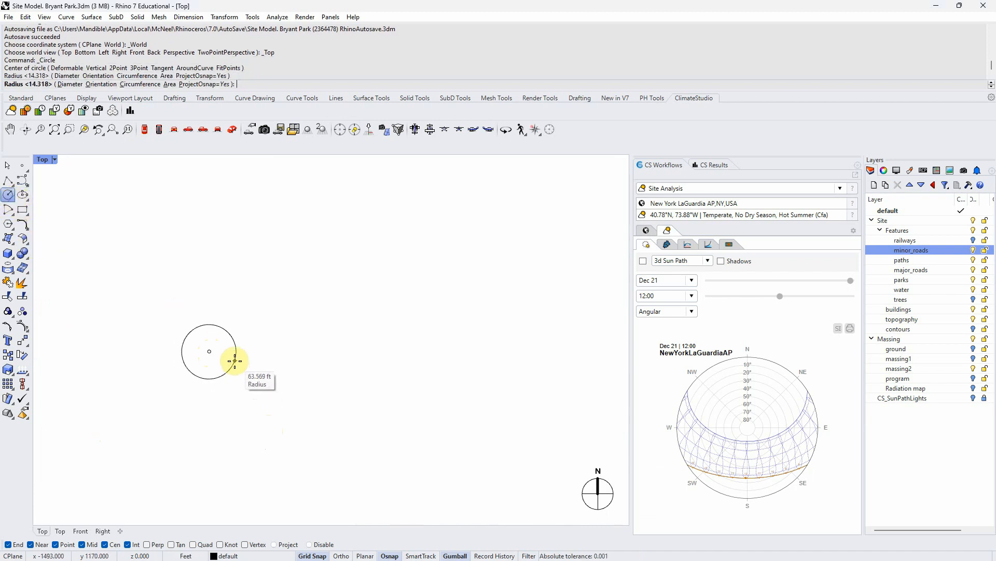
pyautogui.press('Return')
pyautogui.click(231, 319)
pyautogui.click(240, 334)
pyautogui.press('Return')
pyautogui.click(264, 355)
pyautogui.click(250, 337)
pyautogui.press('Return')
pyautogui.click(273, 418)
pyautogui.click(273, 399)
# - Move the circles to arrange them into a tight overlapping cluster
pyautogui.click(274, 400)
pyautogui.write('m')
pyautogui.press('Return')
pyautogui.click(270, 398)
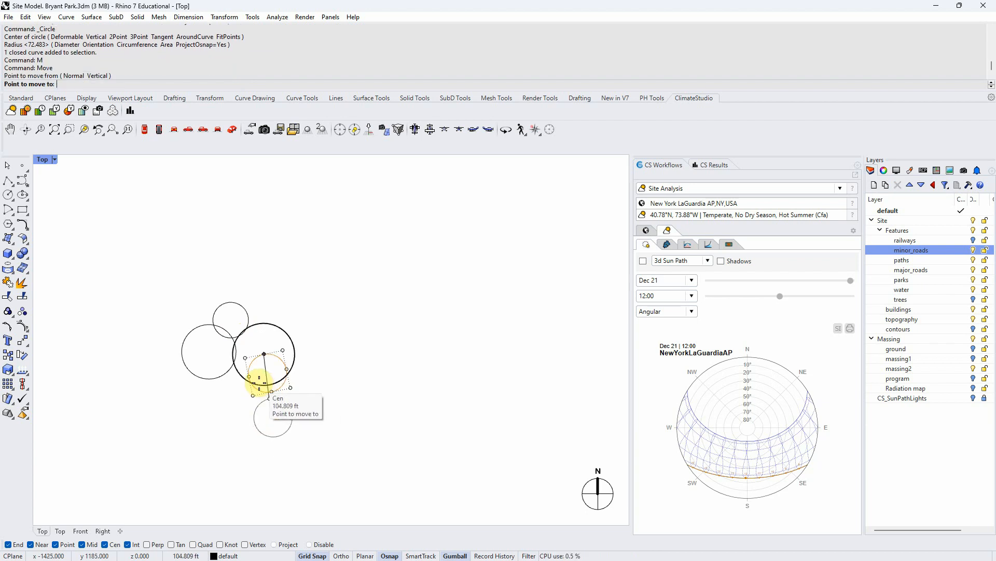
pyautogui.click(337, 383)
pyautogui.moveTo(330, 393); pyautogui.dragTo(279, 370)
pyautogui.click(374, 362)
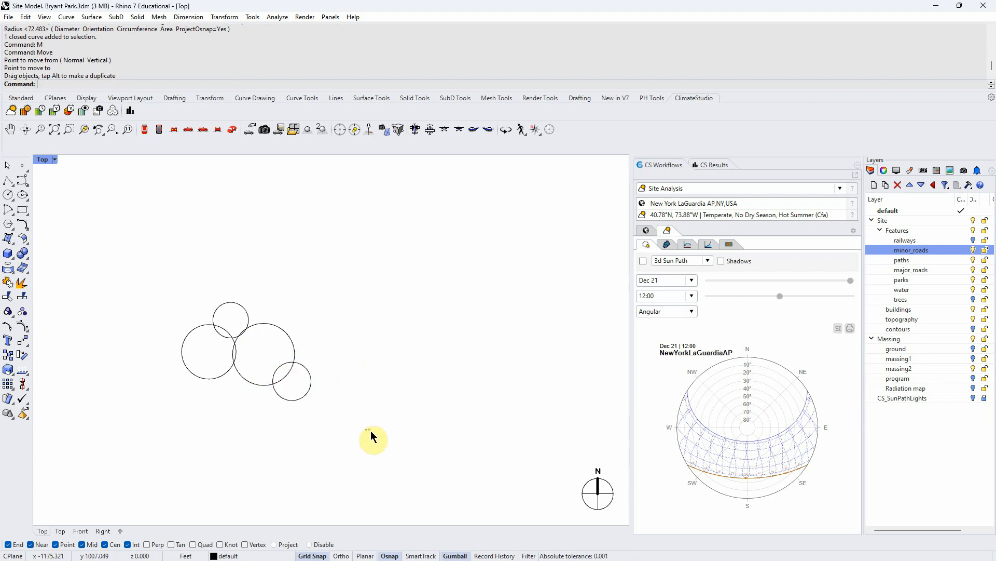
# - Select the four circles and create planar surfaces from them
pyautogui.moveTo(370, 431); pyautogui.dragTo(157, 300)
pyautogui.write('PS')
pyautogui.press('Return')
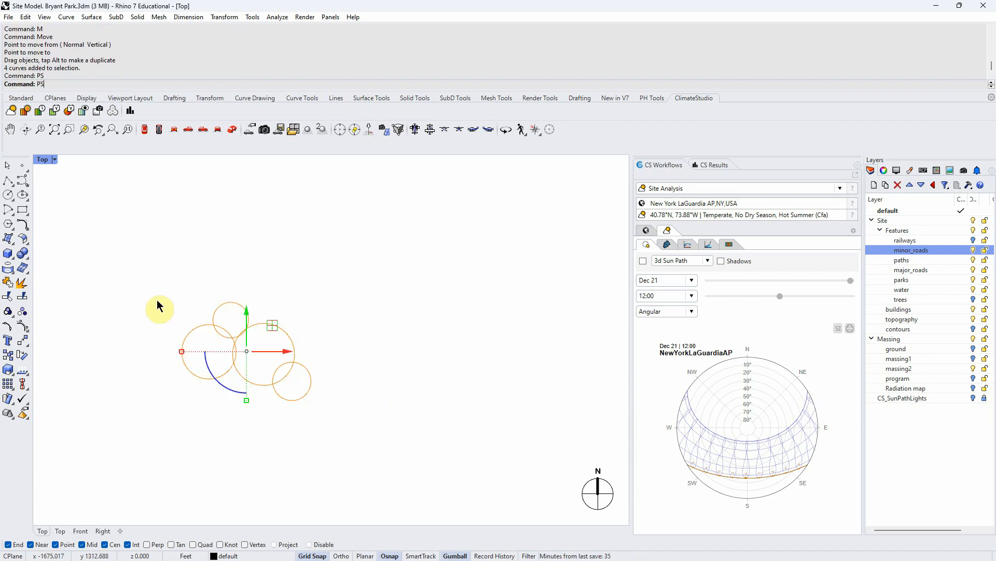
# - Raise the selected circles and surfaces 3 ft with the gumball
pyautogui.click(233, 130)
pyautogui.scroll(5, 314, 342)
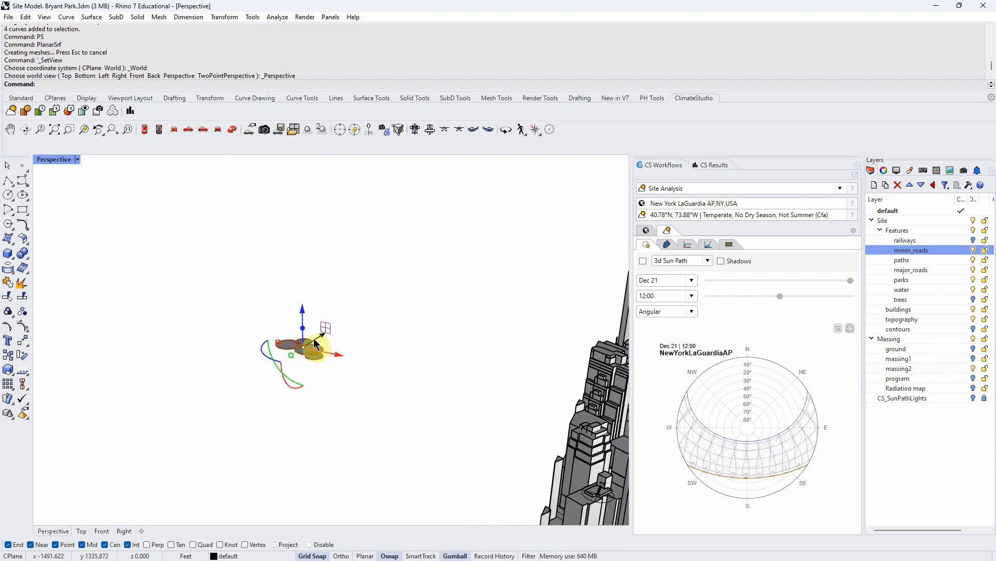
pyautogui.click(301, 319)
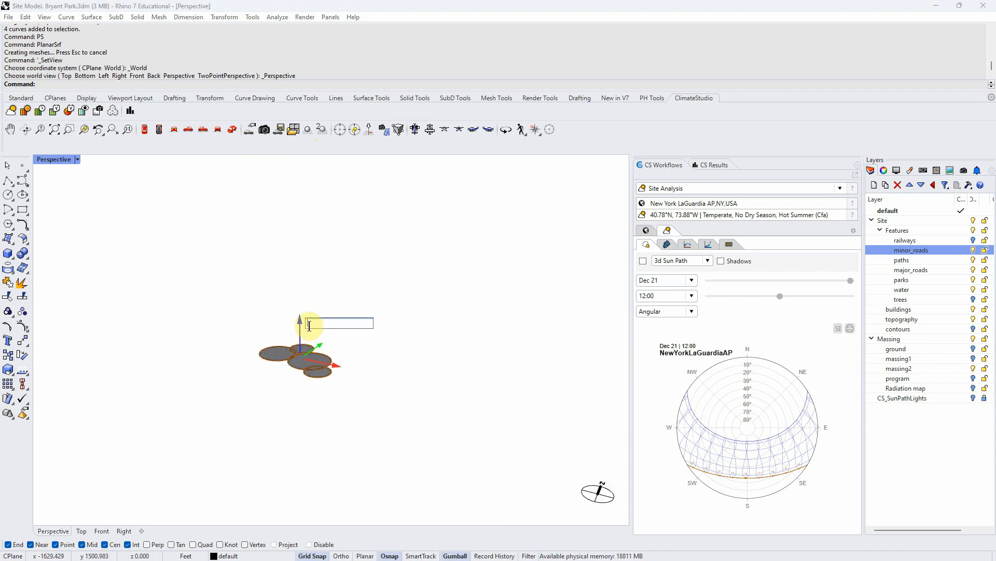
pyautogui.write('35')
pyautogui.press('Return')
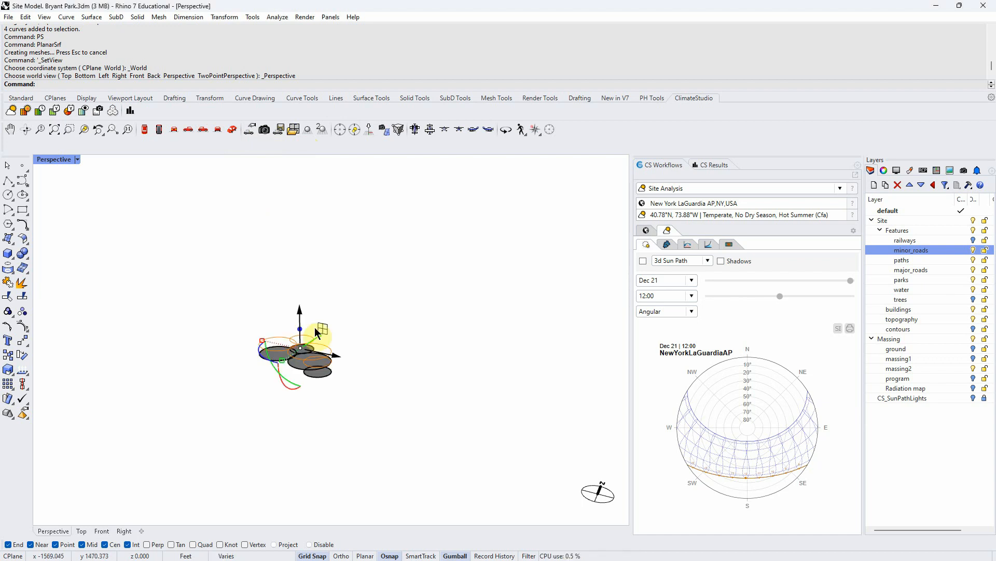
# - Delete the circle outlines, keeping the four canopy surfaces, and reposition the surfaces with the gumball
pyautogui.press('Delete')
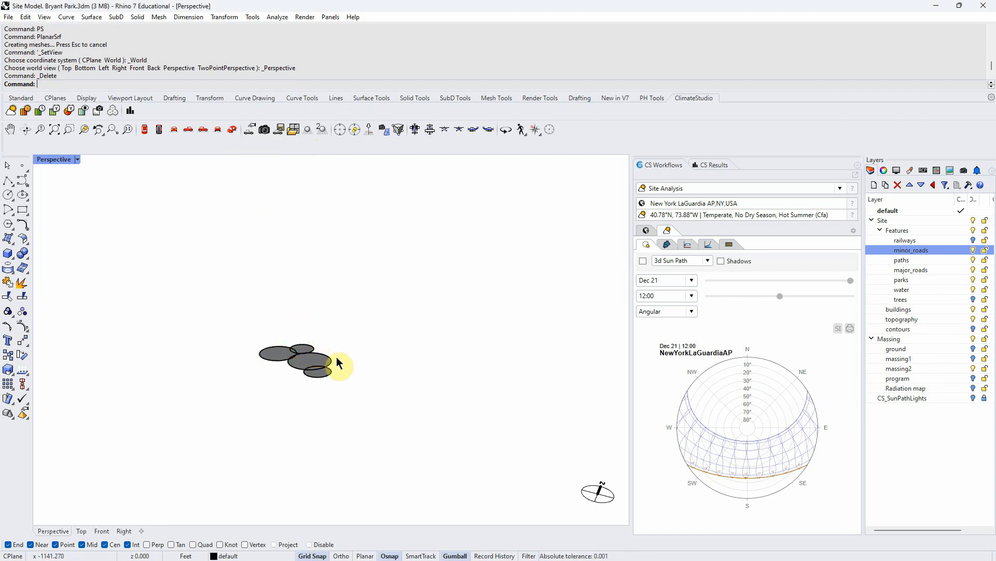
pyautogui.moveTo(378, 434); pyautogui.dragTo(264, 347)
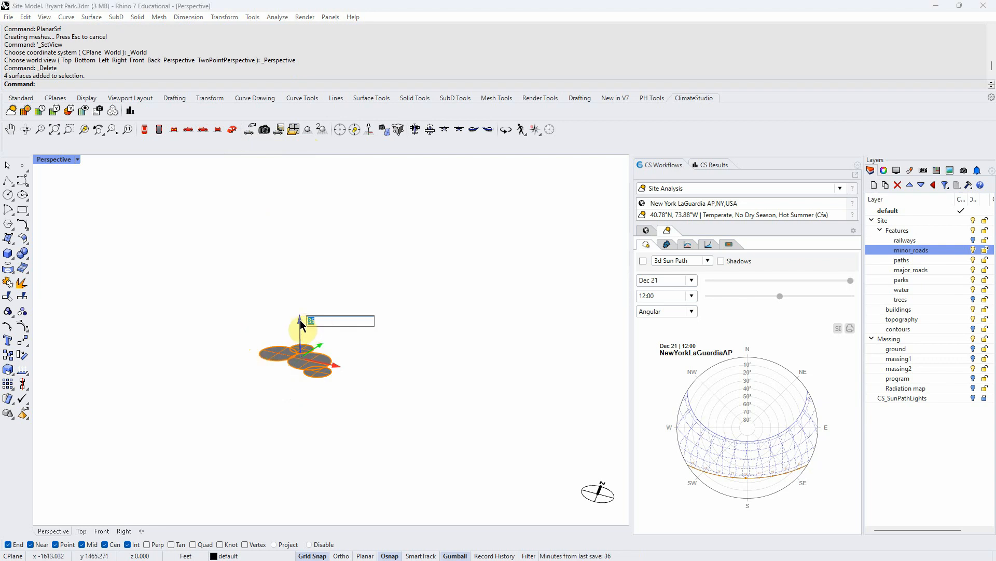
pyautogui.moveTo(304, 331); pyautogui.dragTo(341, 412)
pyautogui.click(339, 393)
pyautogui.moveTo(339, 396); pyautogui.dragTo(340, 411, button='right')
pyautogui.moveTo(355, 396); pyautogui.dragTo(218, 325)
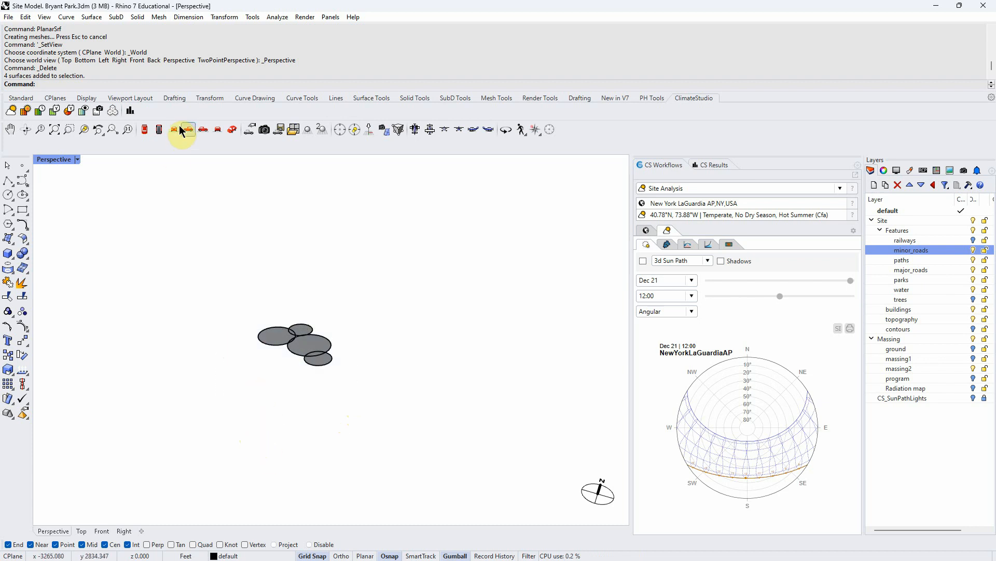
# - Switch to the Top view and draw a large closed freeform curve outlining a tree canopy
pyautogui.click(149, 128)
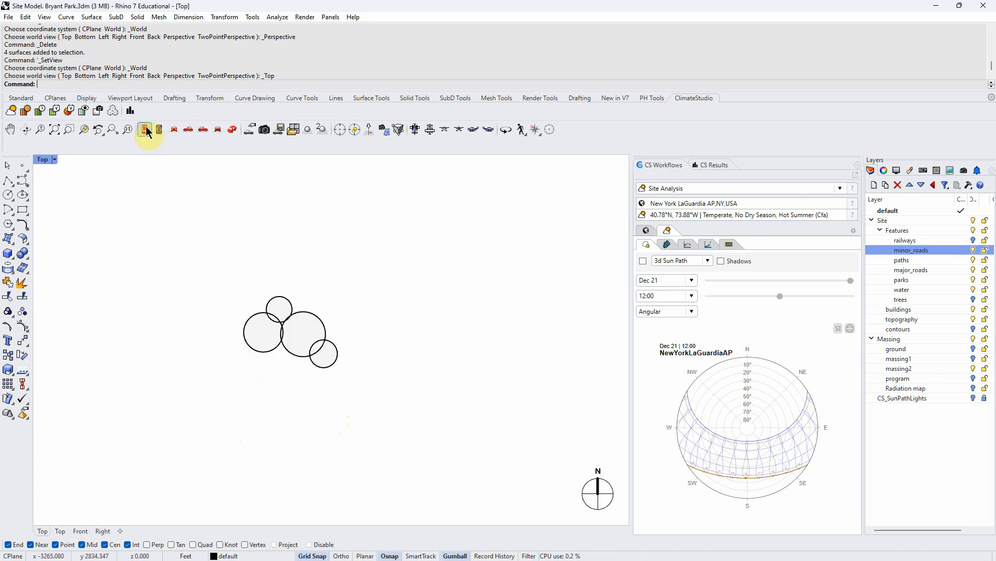
pyautogui.click(23, 183)
pyautogui.click(257, 426)
pyautogui.click(315, 443)
pyautogui.click(306, 472)
pyautogui.click(349, 488)
pyautogui.click(426, 482)
pyautogui.click(463, 435)
pyautogui.click(461, 382)
pyautogui.click(427, 366)
pyautogui.click(398, 406)
pyautogui.click(384, 378)
pyautogui.click(345, 384)
pyautogui.click(312, 389)
pyautogui.click(273, 364)
pyautogui.click(260, 394)
pyautogui.click(240, 406)
pyautogui.click(233, 424)
pyautogui.click(258, 425)
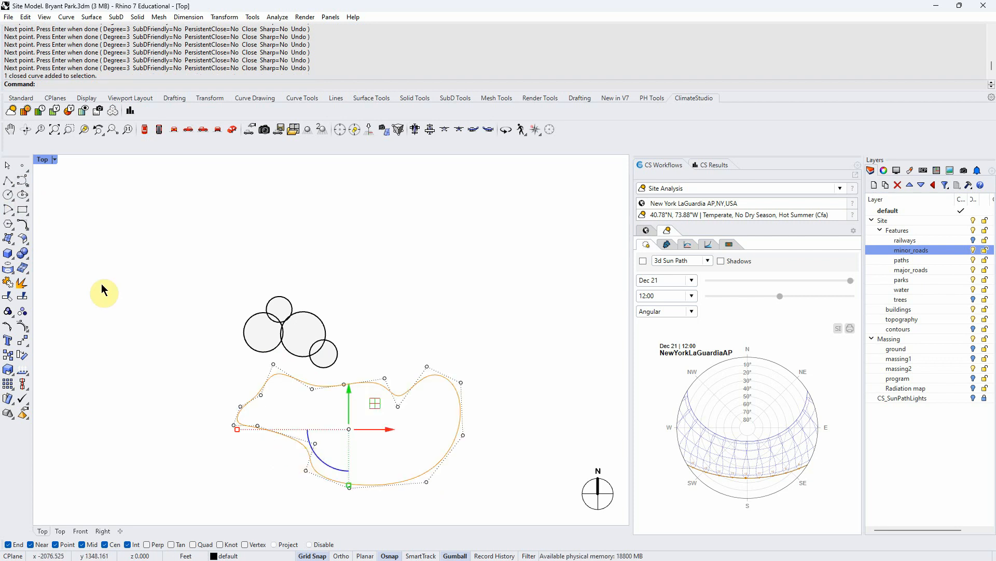
pyautogui.press('Return')
# - Turn the canopy outline into a planar surface and reposition it with the gumball in Perspective
pyautogui.moveTo(362, 335); pyautogui.dragTo(338, 305, button='right')
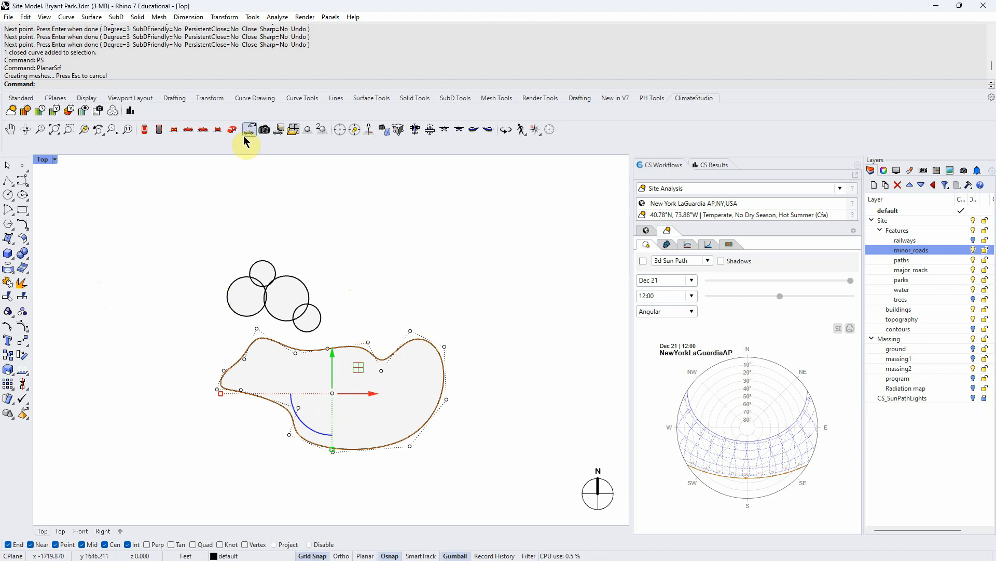
pyautogui.click(224, 130)
pyautogui.scroll(7, 307, 376)
pyautogui.moveTo(307, 378); pyautogui.dragTo(309, 403, button='right')
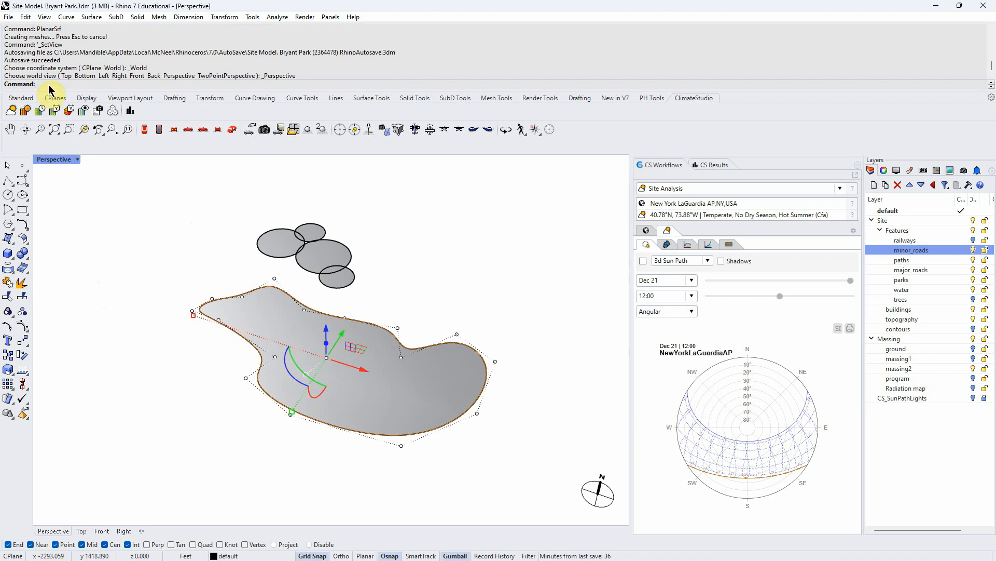
# - Draw a second freeform canopy outline in Perspective and close it with CloseCrv
pyautogui.click(22, 180)
pyautogui.click(108, 414)
pyautogui.click(128, 448)
pyautogui.click(166, 461)
pyautogui.click(200, 437)
pyautogui.click(200, 409)
pyautogui.click(181, 371)
pyautogui.click(152, 377)
pyautogui.click(135, 406)
pyautogui.click(114, 393)
pyautogui.scroll(5, 113, 406)
pyautogui.scroll(-2, 113, 404)
pyautogui.scroll(4, 110, 407)
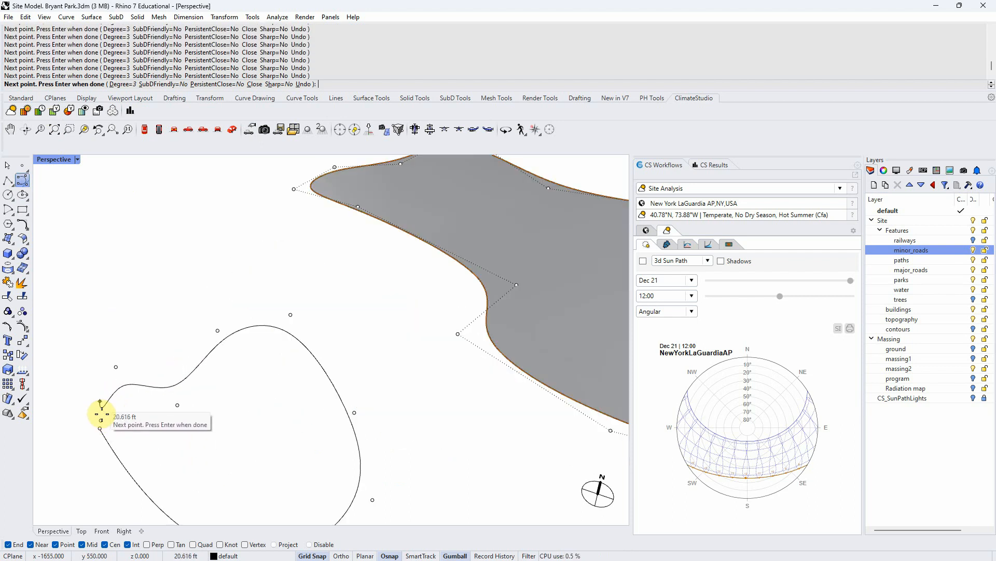
pyautogui.click(95, 372)
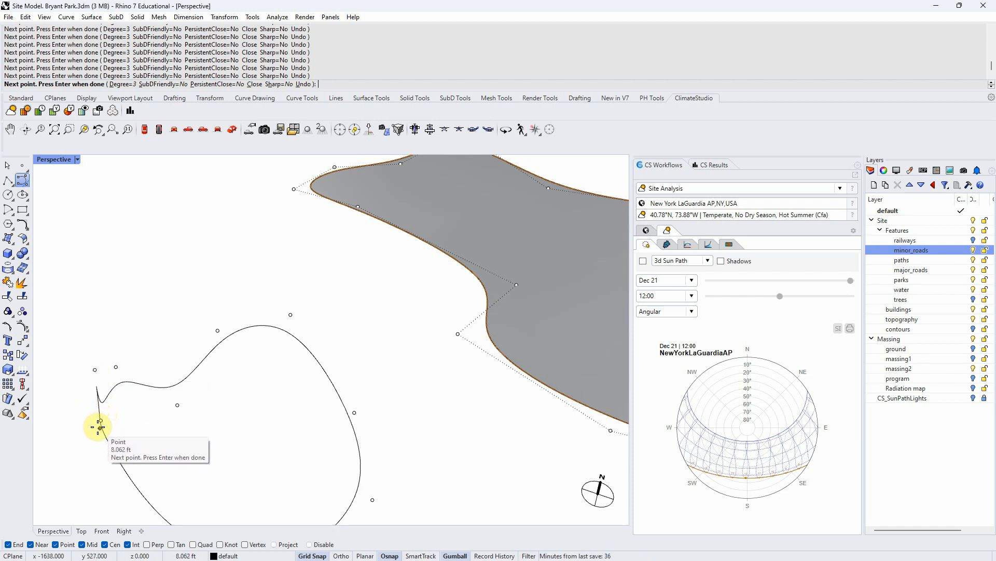
pyautogui.press('Return')
pyautogui.click(157, 388)
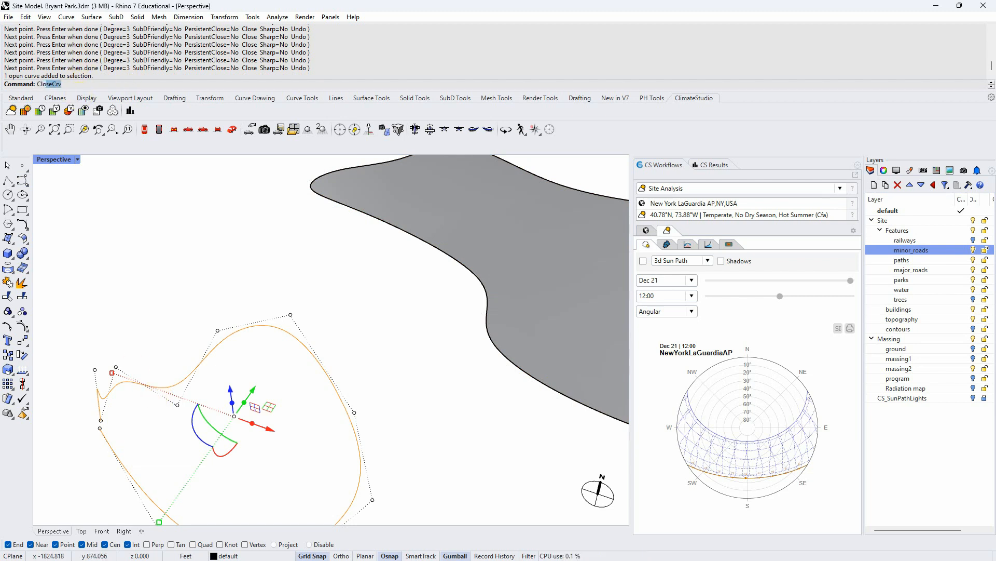
pyautogui.write('lo')
pyautogui.press('Return')
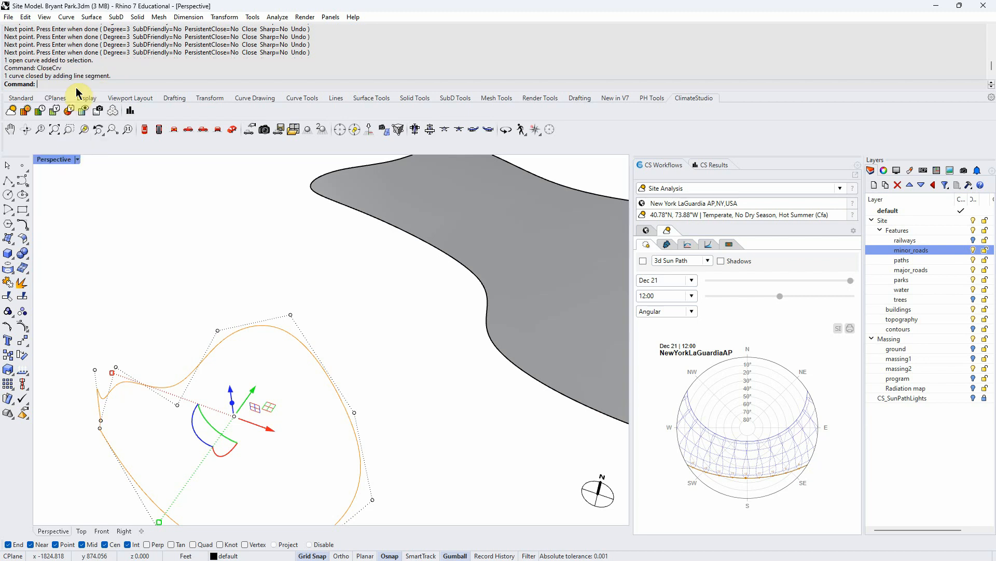
# - Project the second outline onto the construction plane, deleting the original, and make a planar surface from it
pyautogui.click(111, 240)
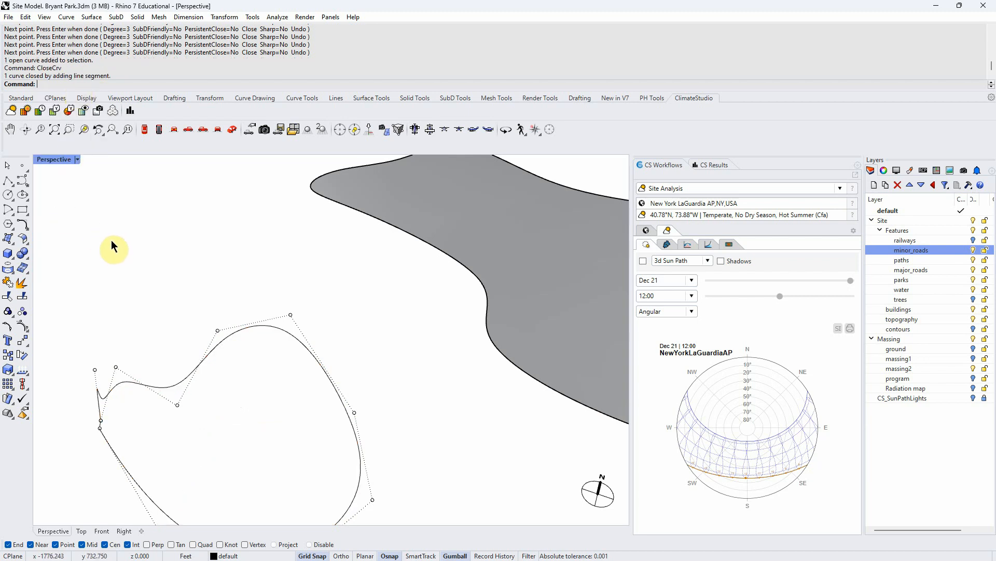
pyautogui.click(208, 354)
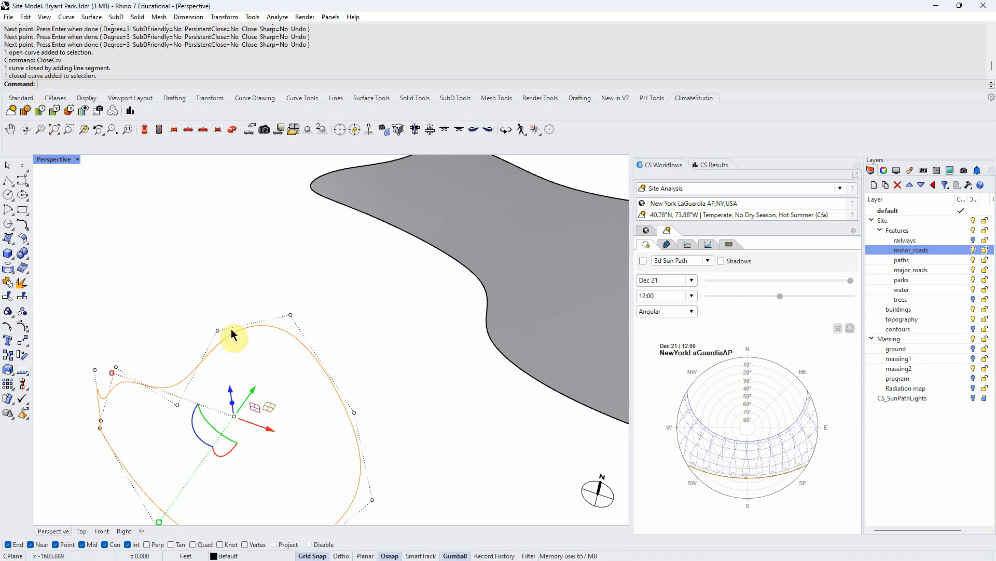
pyautogui.scroll(-11, 231, 317)
pyautogui.moveTo(236, 362); pyautogui.dragTo(225, 316, button='right')
pyautogui.scroll(8, 221, 320)
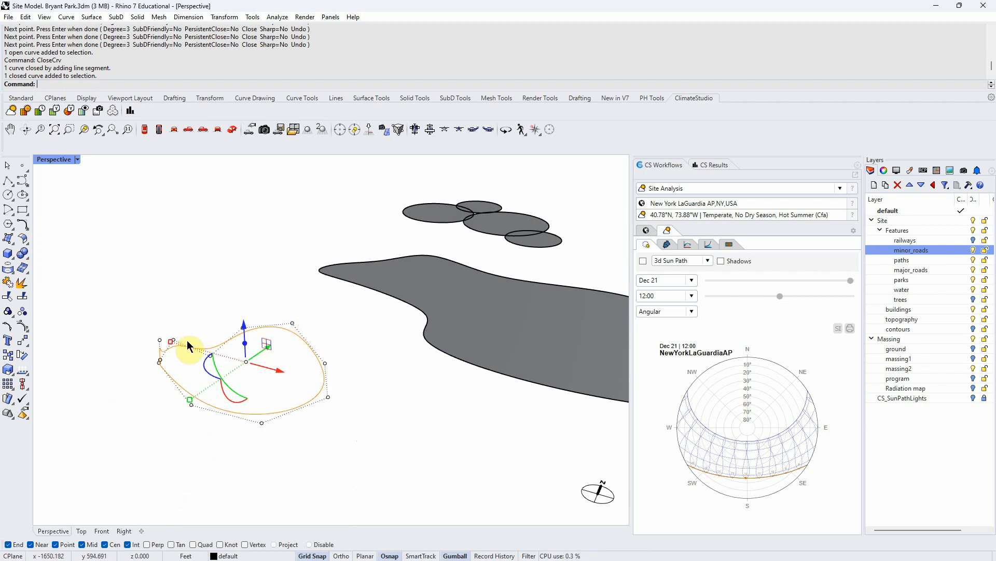
pyautogui.press('Escape')
pyautogui.click(210, 348)
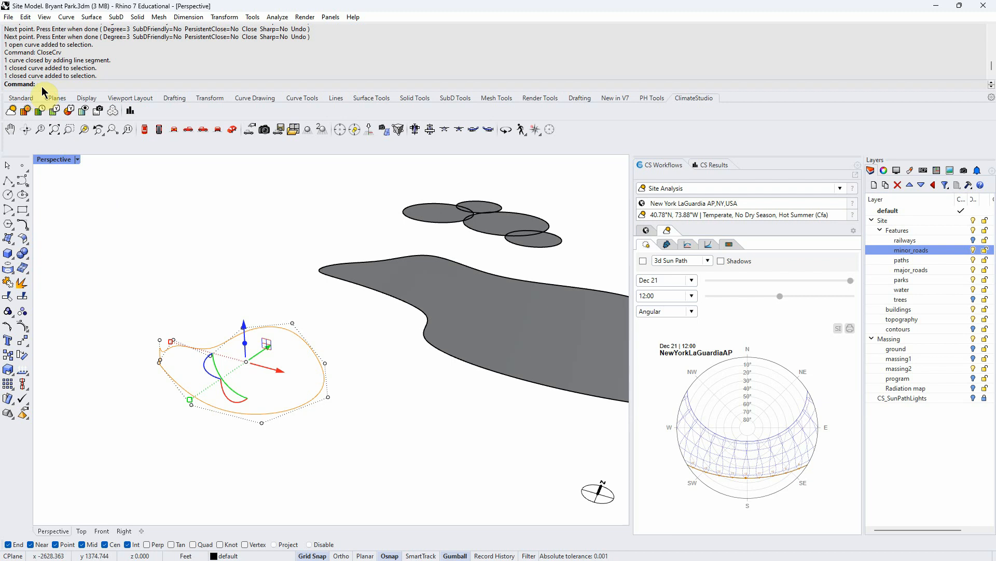
pyautogui.write('roject')
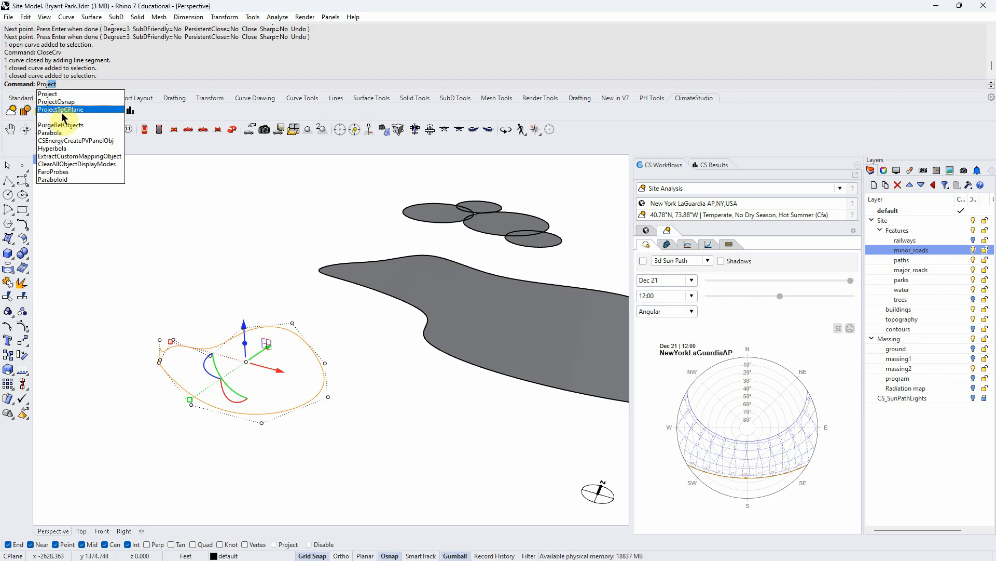
pyautogui.click(77, 109)
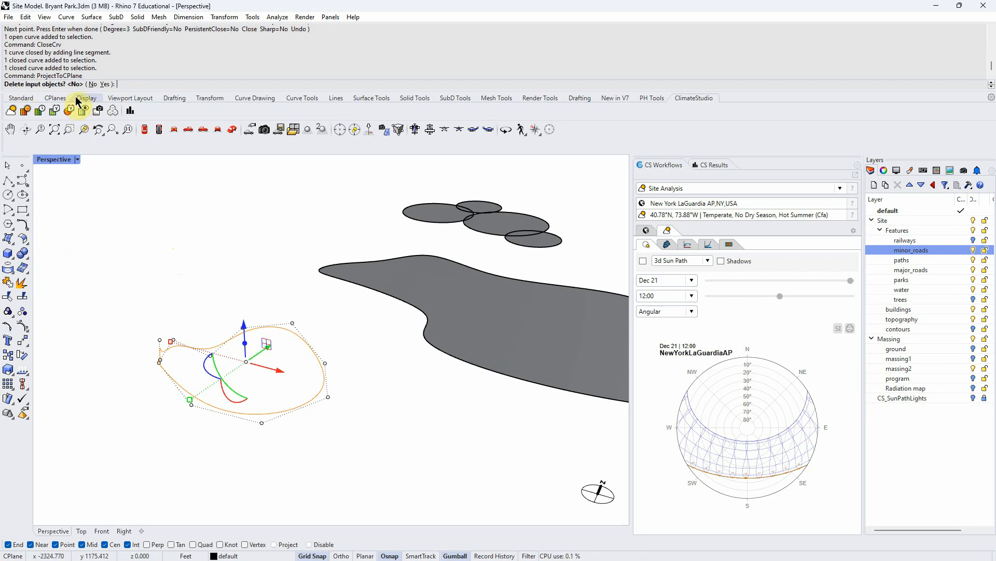
pyautogui.click(104, 84)
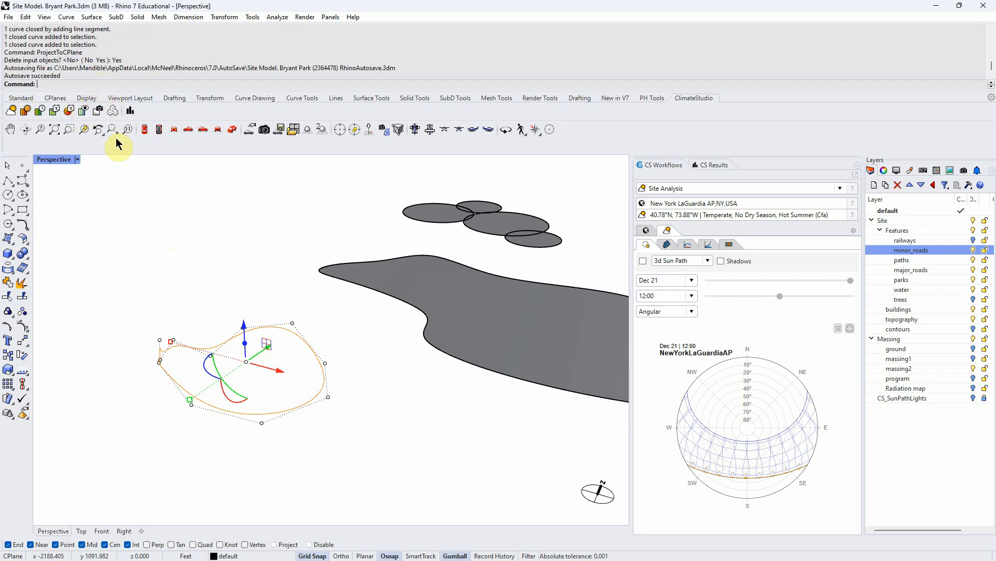
pyautogui.write('ps')
pyautogui.press('Return')
# - Window-select all the sample canopy curves and surfaces and delete them
pyautogui.click(207, 305)
pyautogui.scroll(-3, 172, 334)
pyautogui.scroll(-3, 172, 334)
pyautogui.moveTo(174, 304); pyautogui.dragTo(319, 406)
pyautogui.press('Delete')
pyautogui.scroll(-5, 298, 402)
pyautogui.moveTo(289, 386); pyautogui.dragTo(400, 465, button='right')
pyautogui.scroll(4, 390, 380)
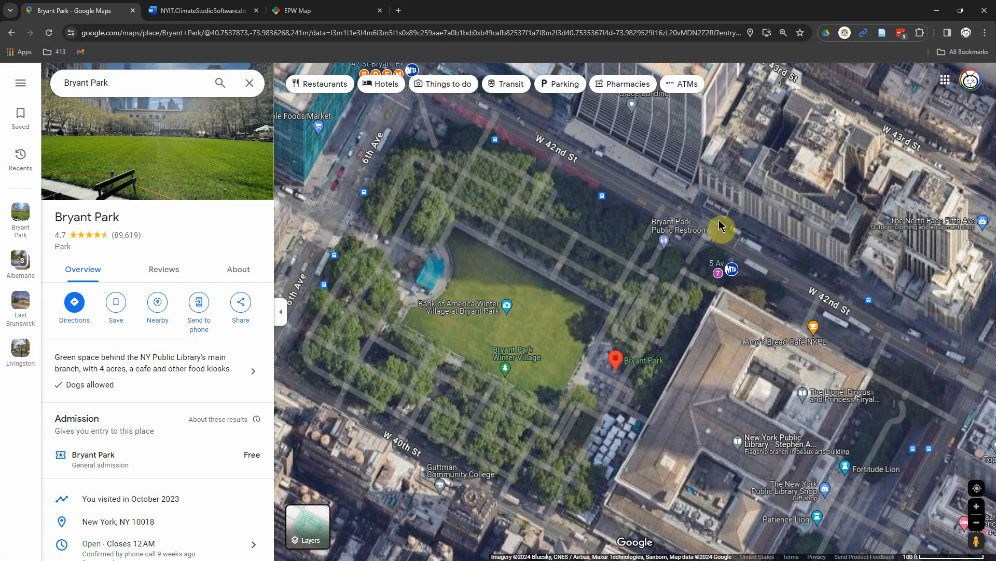
# - Return to Rhino and toggle the trees layer's visibility to show the existing canopy outlines over the park
pyautogui.click(938, 12)
pyautogui.click(215, 9)
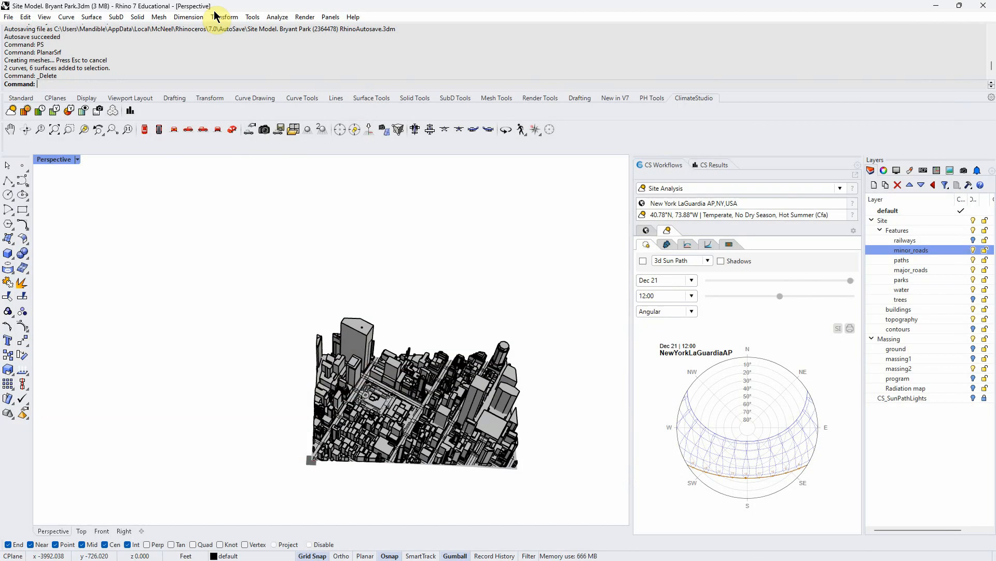
pyautogui.scroll(5, 396, 376)
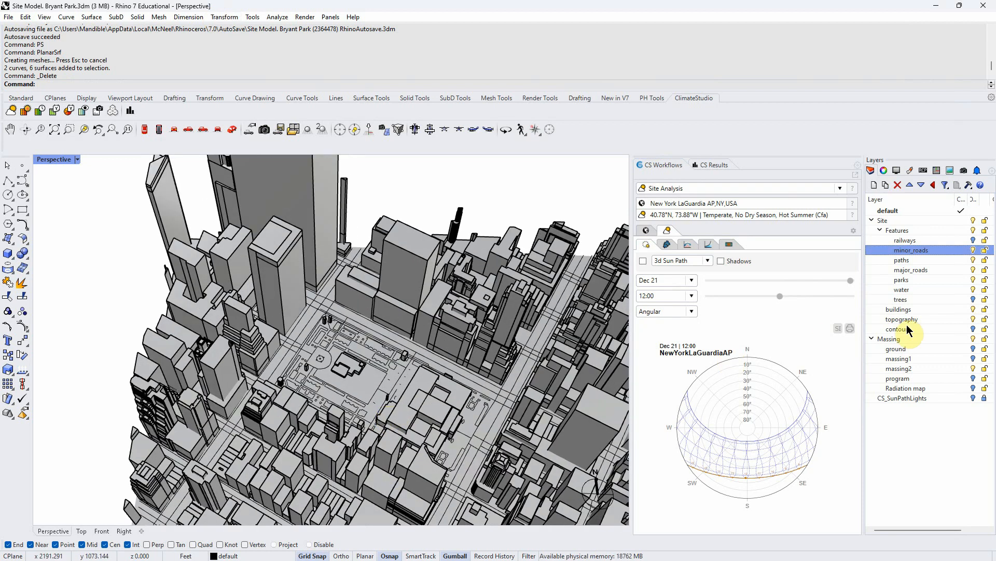
pyautogui.click(973, 300)
pyautogui.moveTo(442, 383); pyautogui.dragTo(320, 410, button='right')
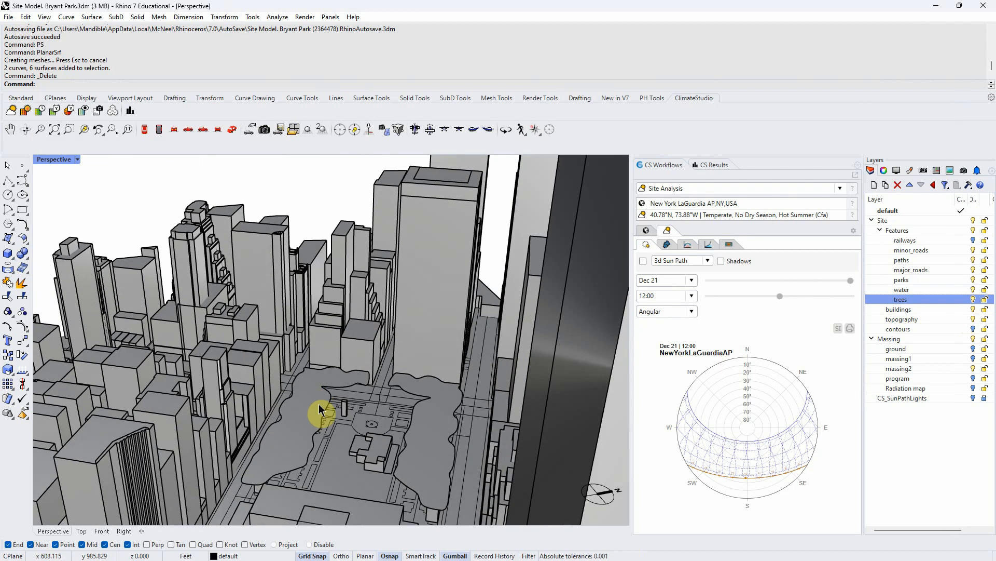
pyautogui.moveTo(326, 461); pyautogui.dragTo(323, 482, button='right')
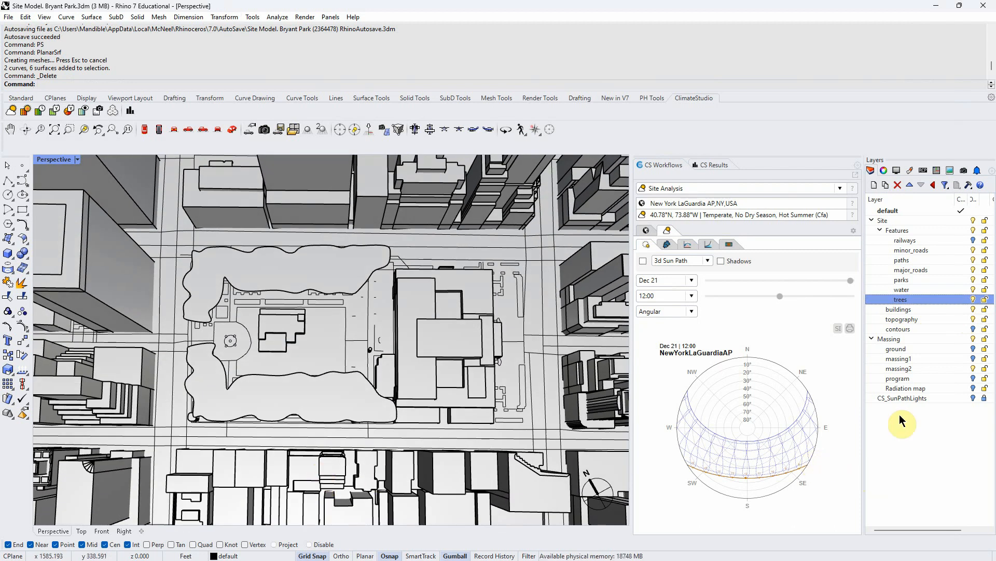
pyautogui.click(972, 300)
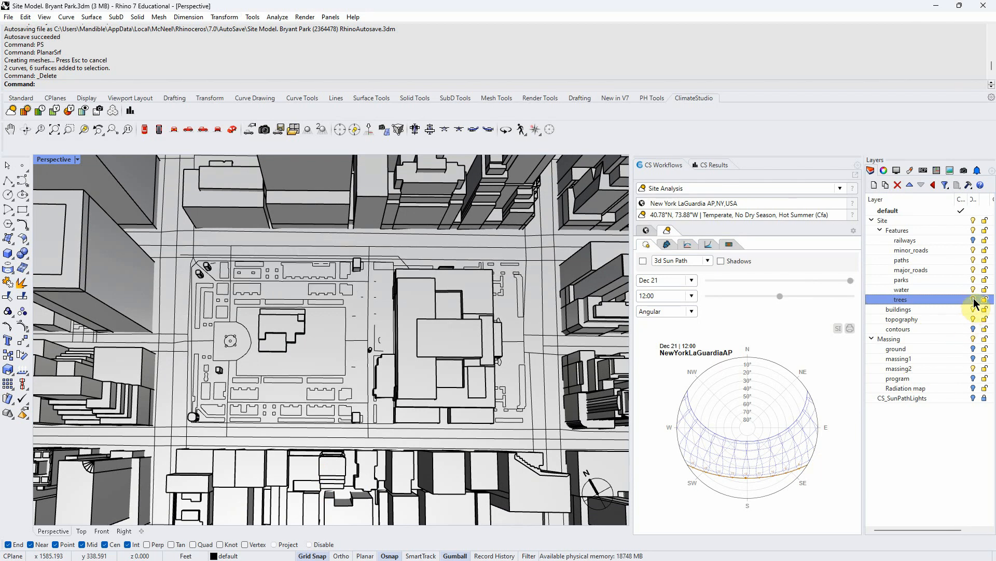
pyautogui.click(973, 300)
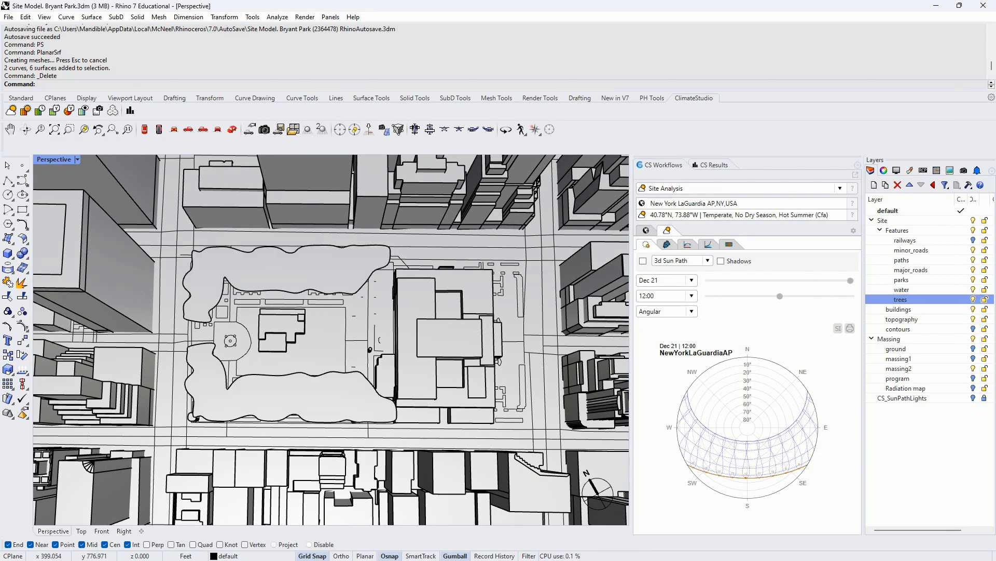
# - Switch to the assignment document and highlight the Site Climate analysis heading
pyautogui.hotkey('alt', 'Tab')
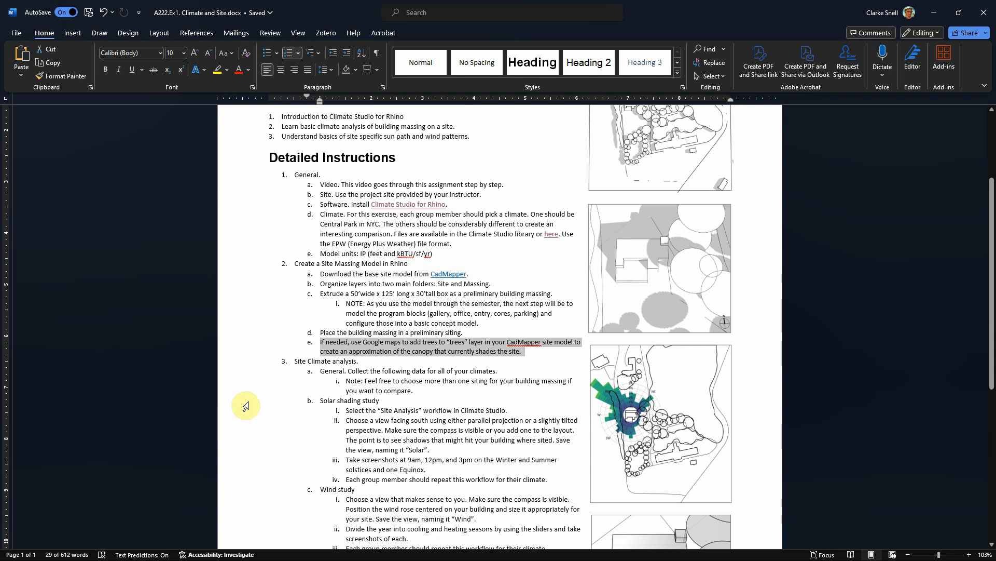
pyautogui.click(274, 398)
pyautogui.moveTo(295, 361); pyautogui.dragTo(357, 360)
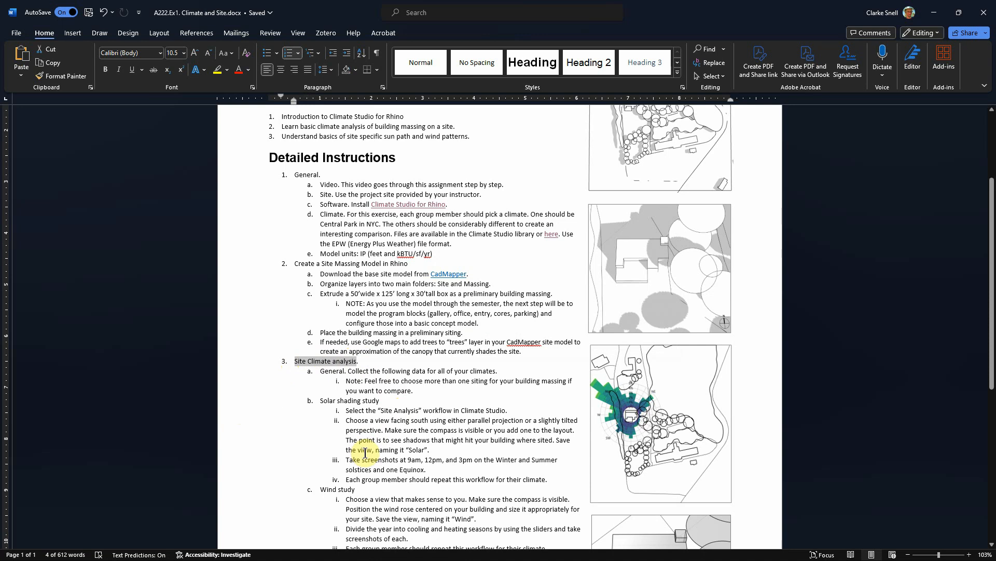
pyautogui.click(934, 13)
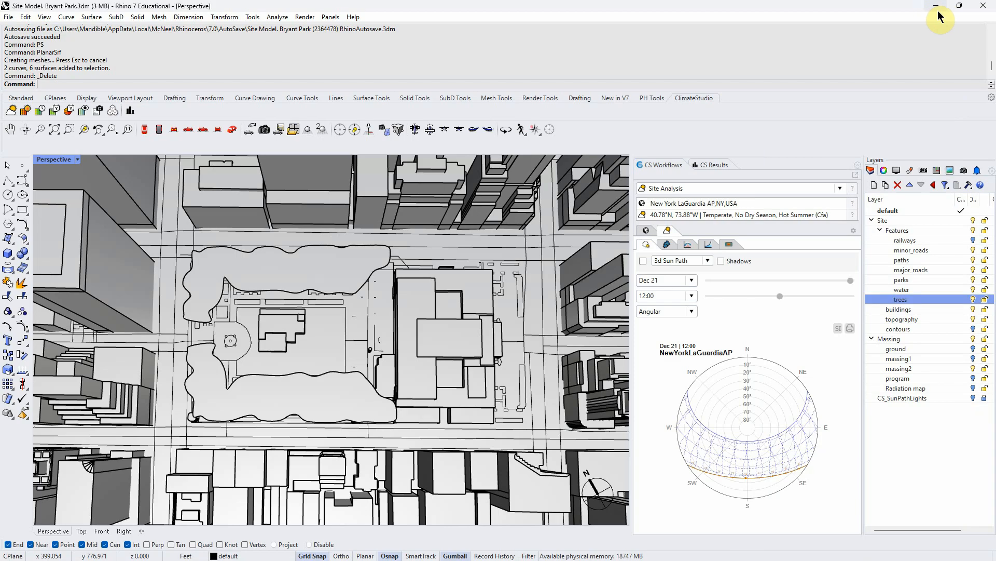
# - Try moving the building massing with the gumball, then undo the move
pyautogui.scroll(3, 267, 322)
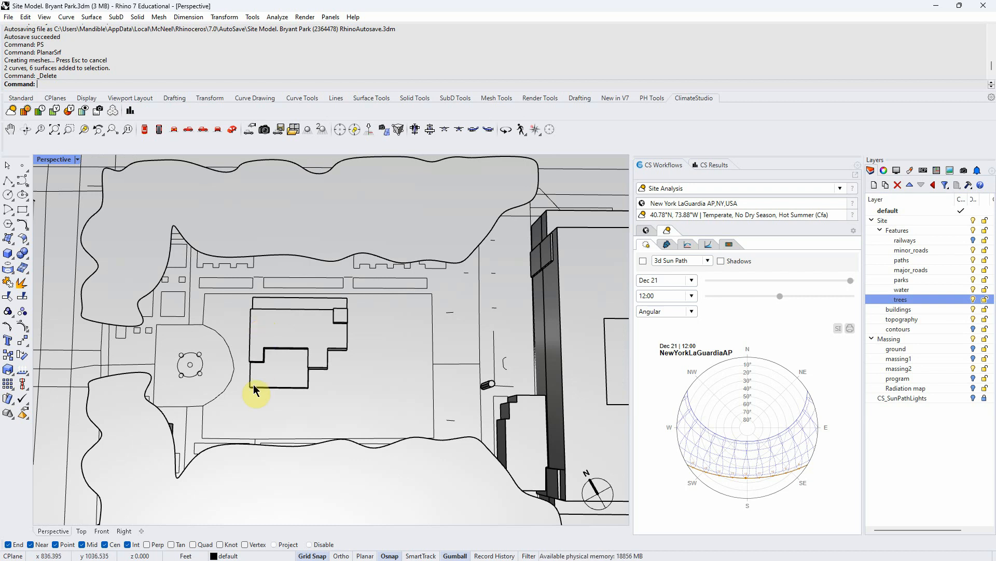
pyautogui.moveTo(265, 415); pyautogui.dragTo(266, 398, button='right')
pyautogui.scroll(-3, 264, 398)
pyautogui.scroll(3, 270, 458)
pyautogui.scroll(-2, 271, 464)
pyautogui.scroll(4, 275, 407)
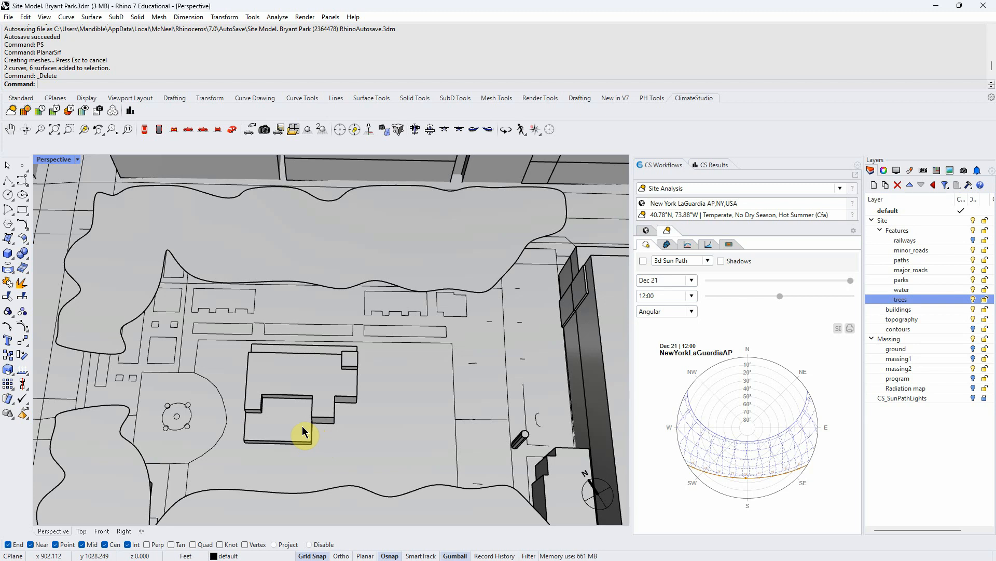
pyautogui.click(303, 396)
pyautogui.moveTo(338, 368); pyautogui.dragTo(377, 415)
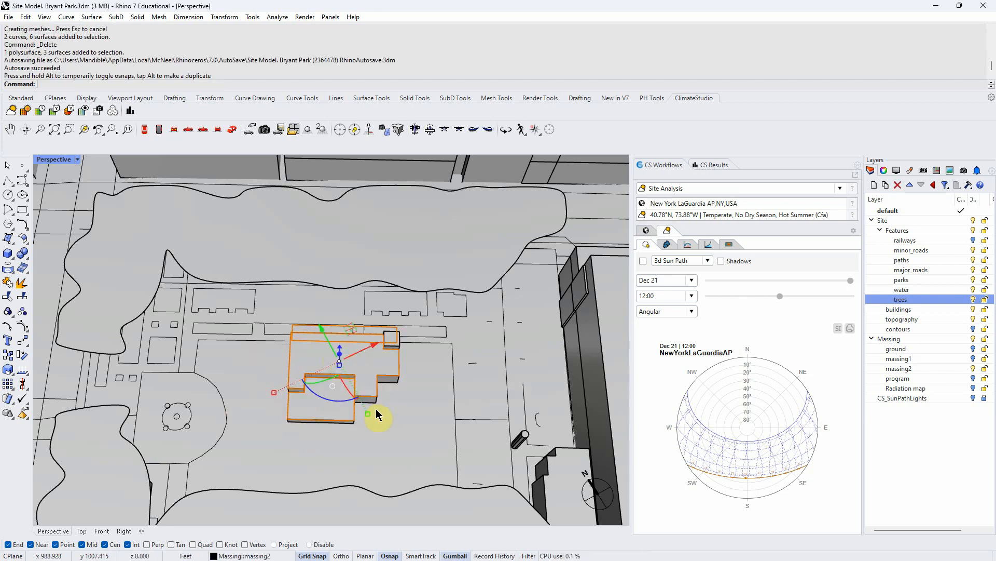
pyautogui.hotkey('ctrl', 'z')
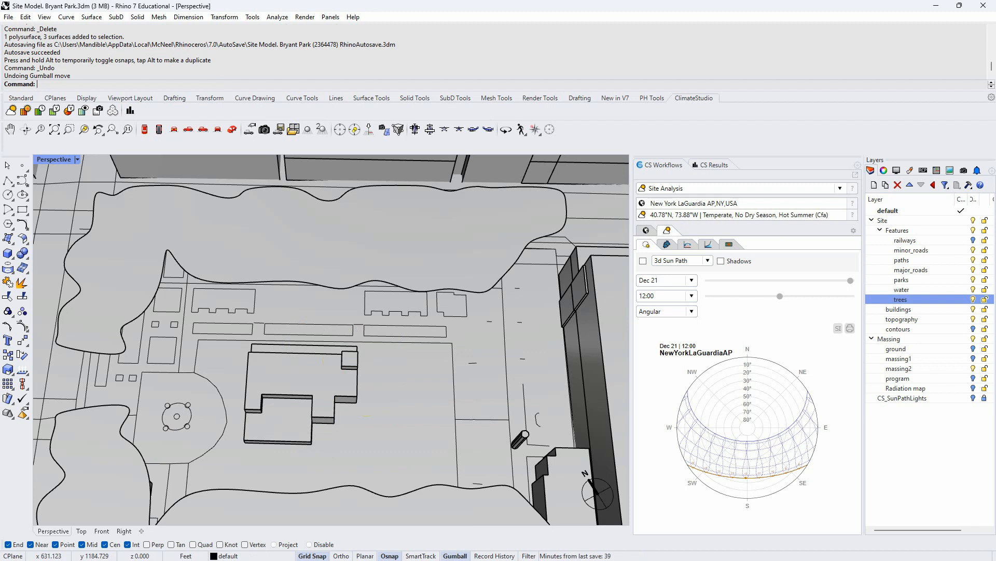
# - Switch to the assignment document and review the Solar shading study and Wind study instructions
pyautogui.hotkey('alt', 'Tab')
pyautogui.click(303, 391)
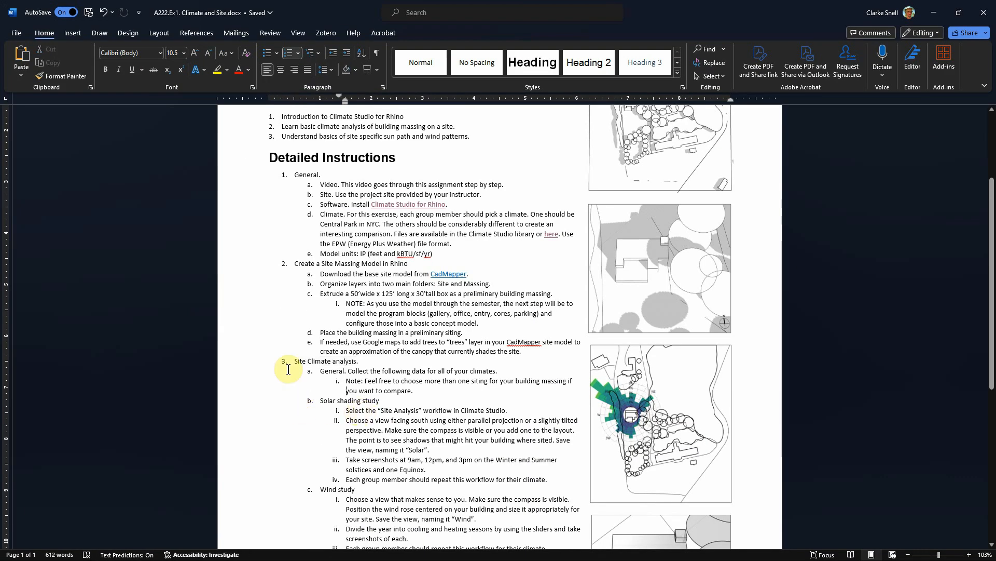
pyautogui.scroll(-6, 289, 369)
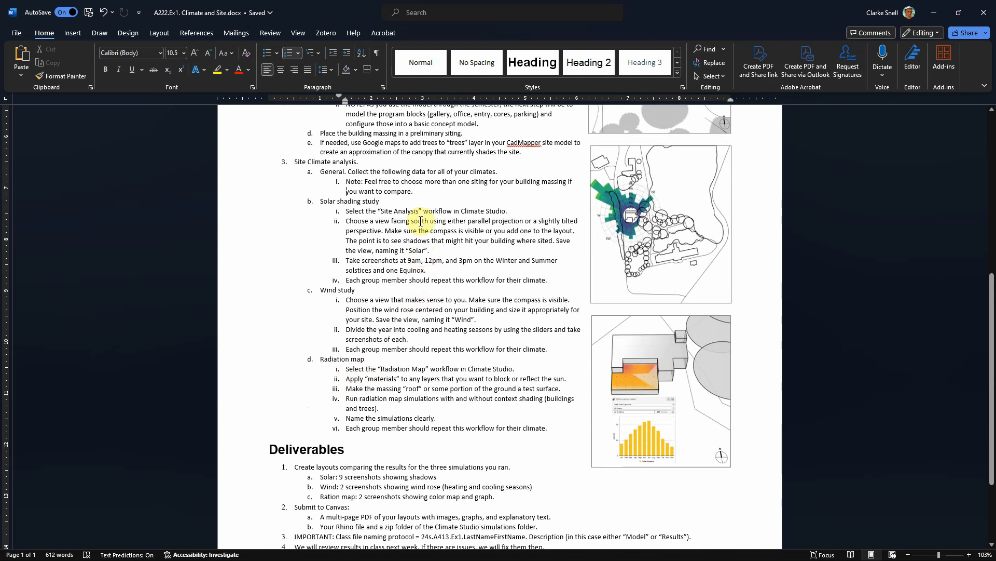
pyautogui.moveTo(321, 199); pyautogui.dragTo(391, 205)
pyautogui.moveTo(320, 291); pyautogui.dragTo(356, 290)
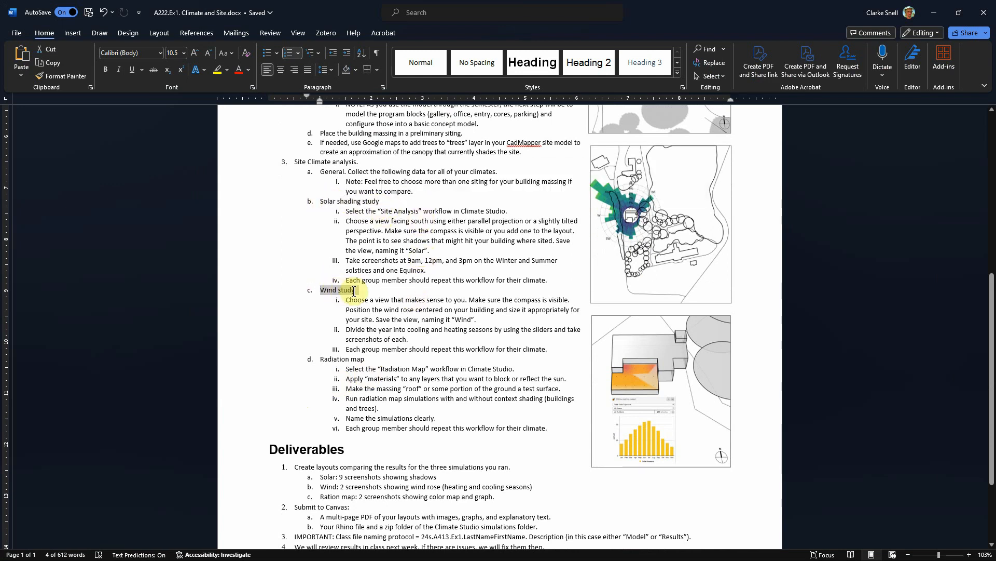
# - Highlight the Radiation map heading in the assignment document
pyautogui.moveTo(320, 359); pyautogui.dragTo(368, 359)
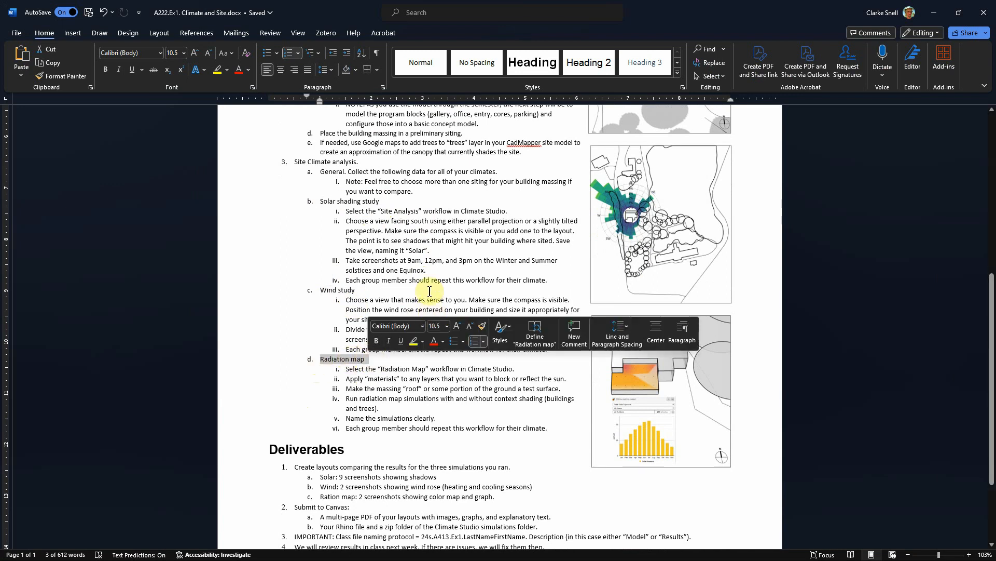
pyautogui.click(429, 197)
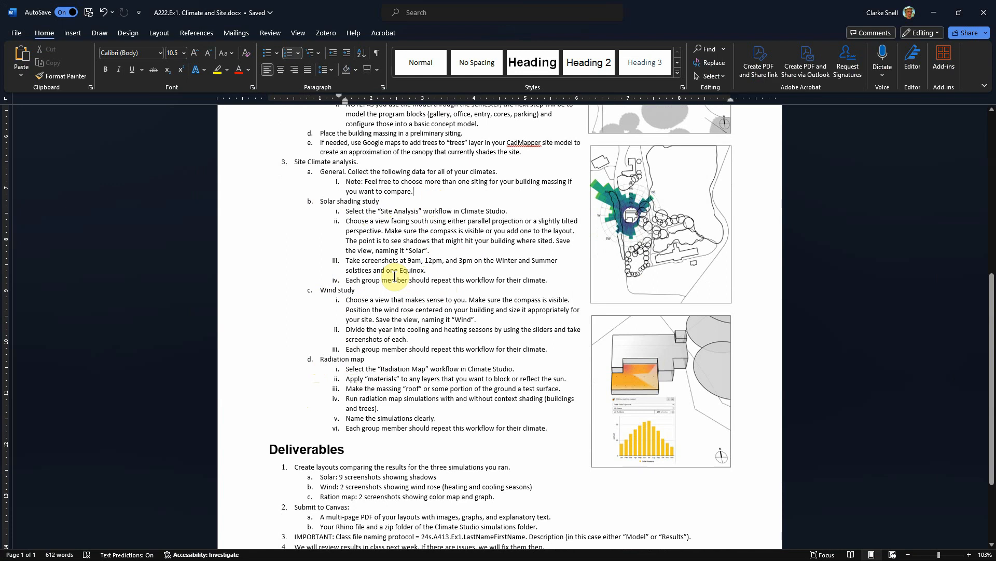
# - Return to Rhino and choose the Site Analysis workflow in the ClimateStudio panel
pyautogui.click(935, 12)
pyautogui.scroll(-8, 404, 291)
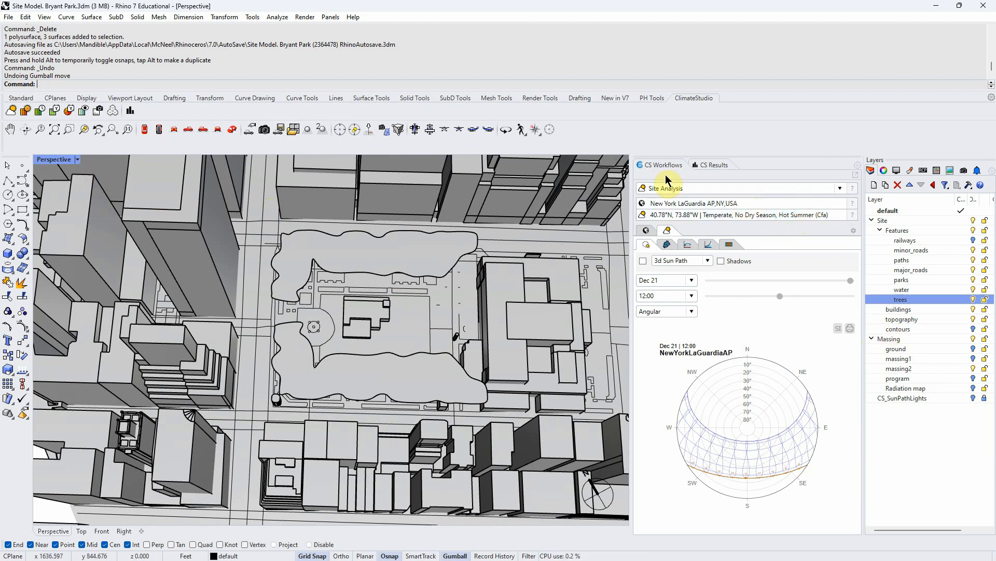
pyautogui.moveTo(666, 168); pyautogui.dragTo(661, 171)
pyautogui.click(840, 189)
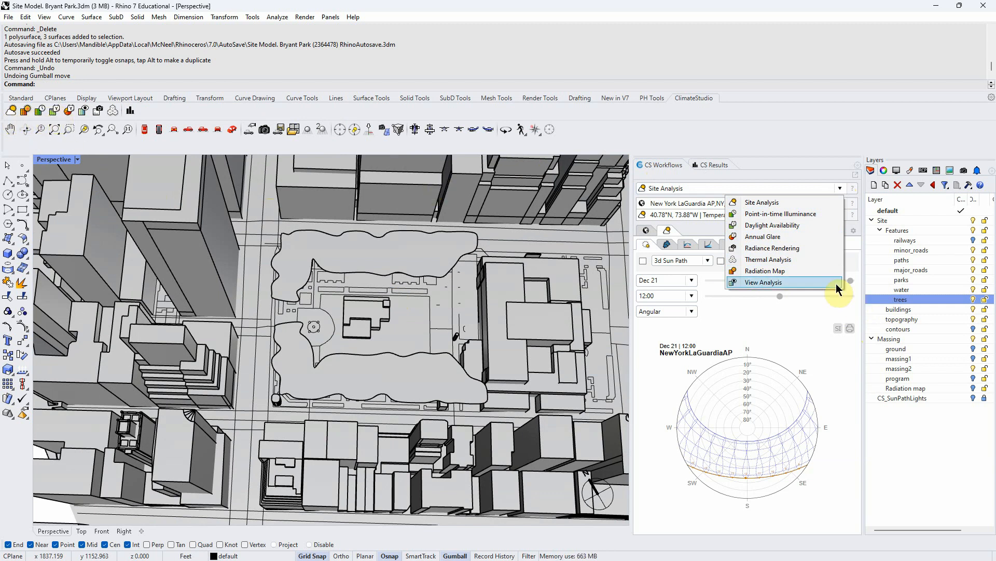
pyautogui.click(774, 205)
# - Browse the Site Analysis weather data, sun path and climate chart tabs
pyautogui.click(647, 230)
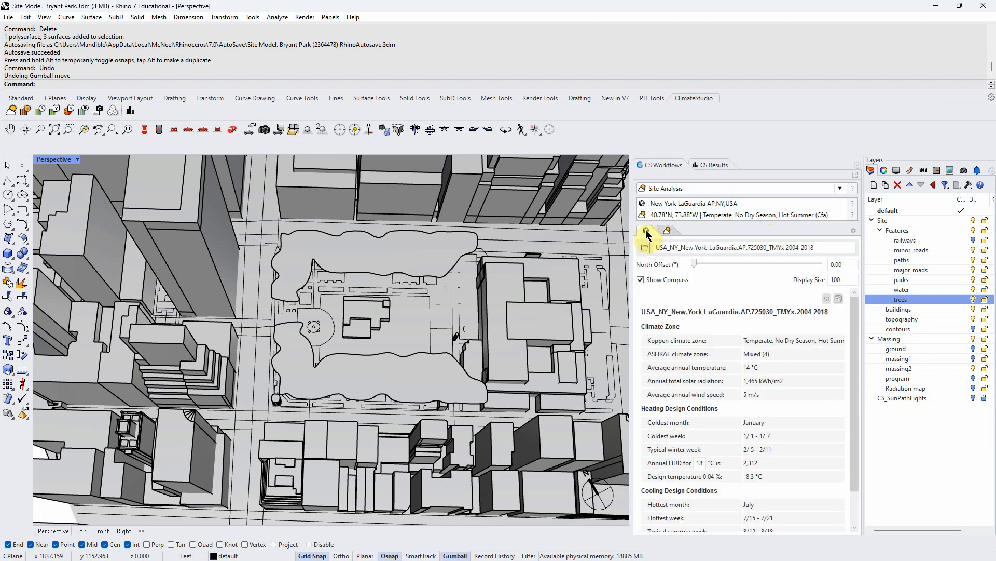
pyautogui.click(667, 230)
pyautogui.click(646, 231)
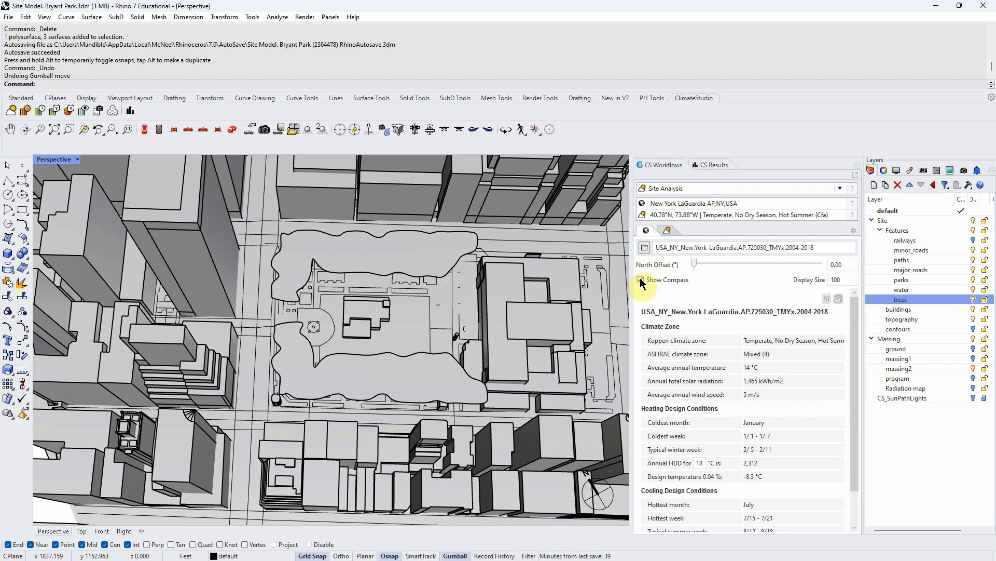
pyautogui.moveTo(694, 268)
pyautogui.mouseDown()
pyautogui.moveTo(737, 266)
pyautogui.moveTo(686, 268)
pyautogui.mouseUp()
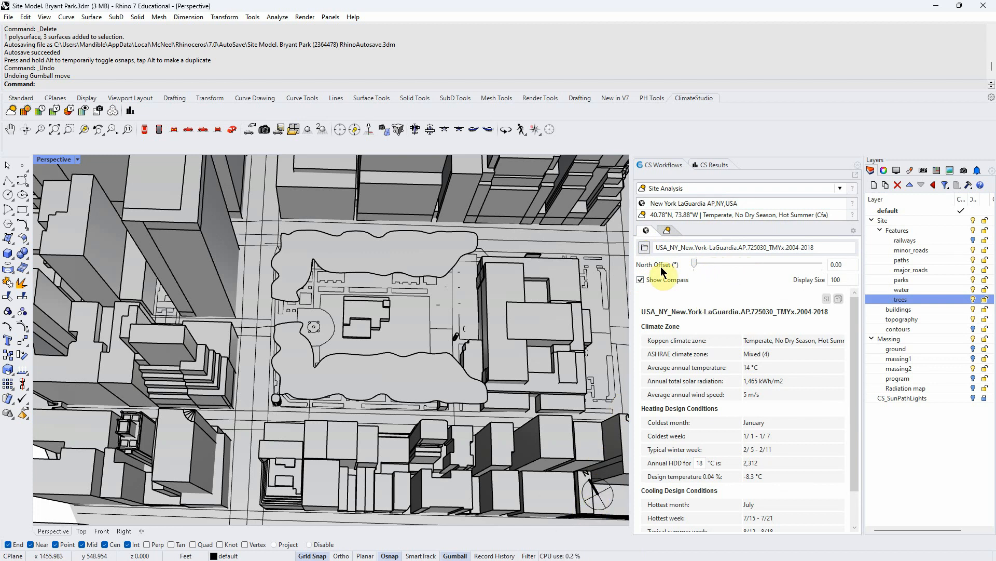
pyautogui.click(667, 232)
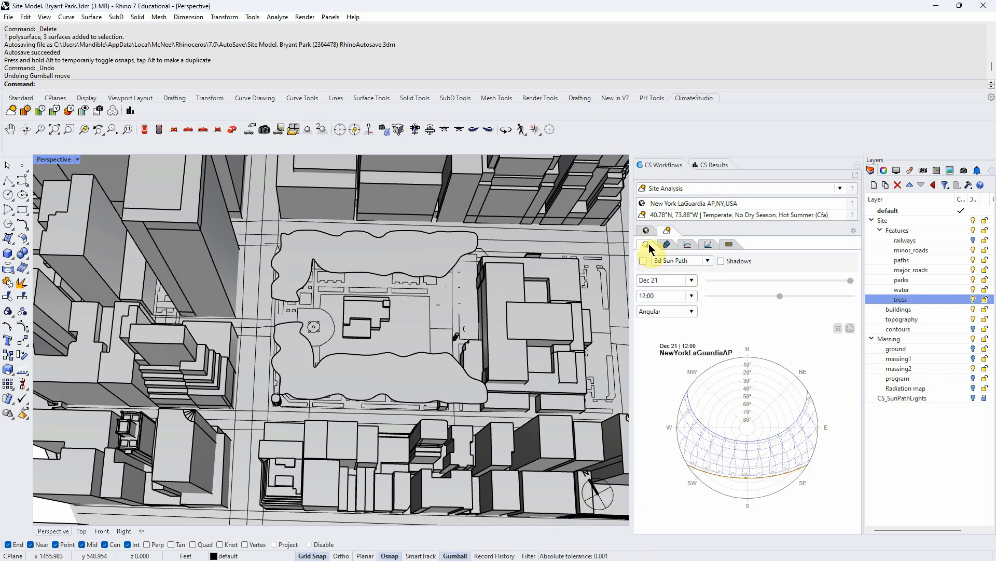
pyautogui.click(668, 245)
pyautogui.click(687, 245)
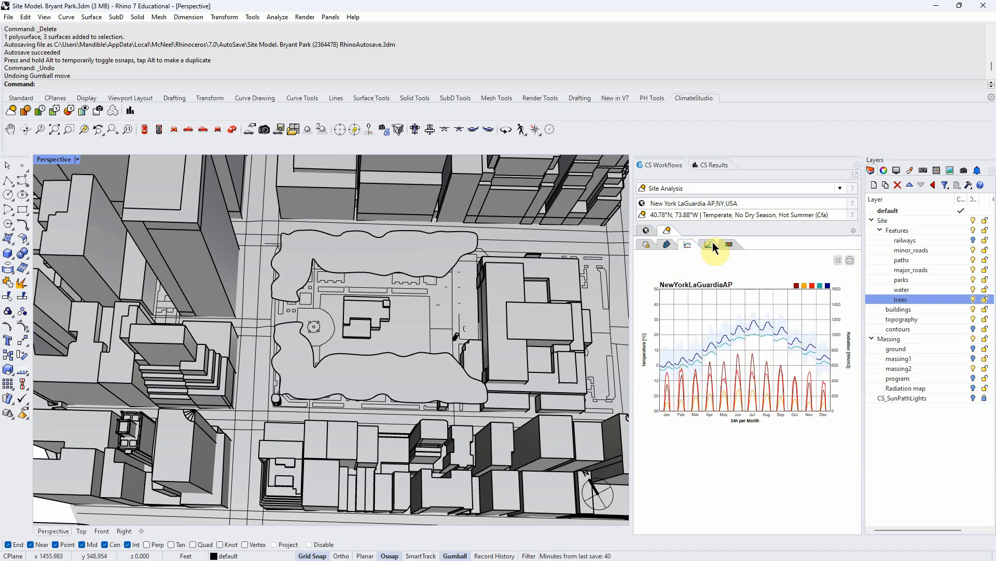
pyautogui.click(710, 244)
pyautogui.click(729, 244)
pyautogui.click(648, 245)
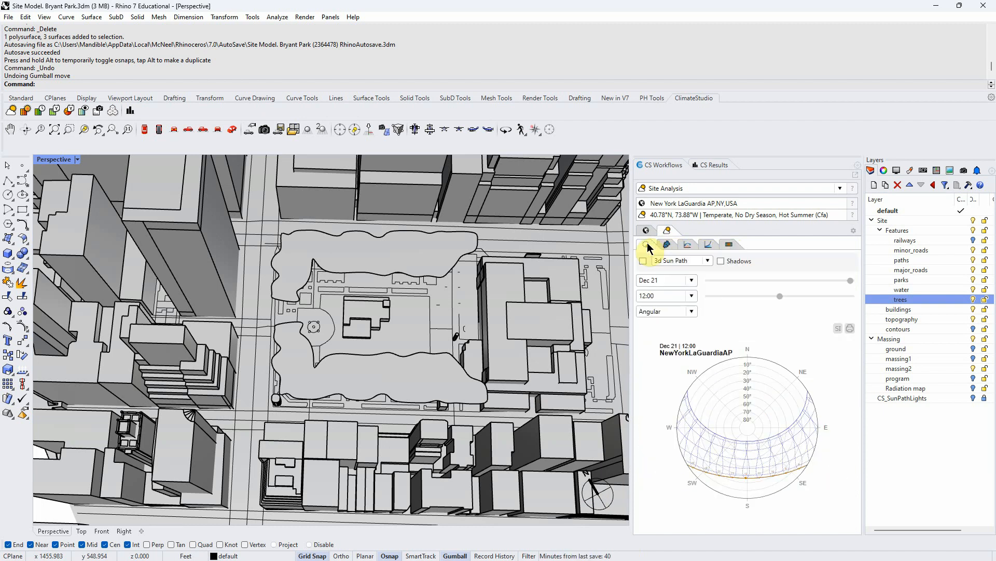
# - Turn on shadows in the sun path settings
pyautogui.click(721, 261)
pyautogui.scroll(-2, 366, 282)
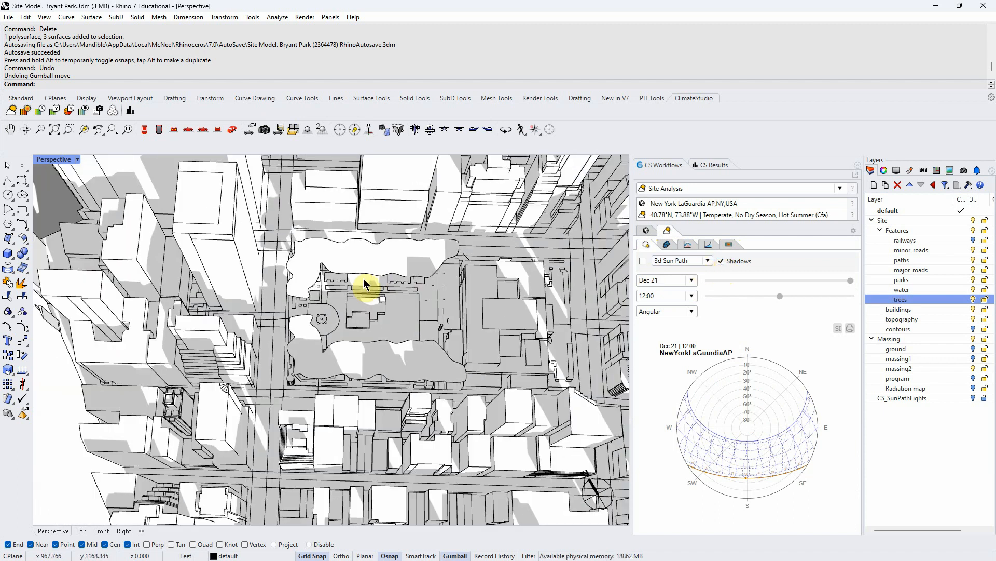
pyautogui.scroll(1, 496, 237)
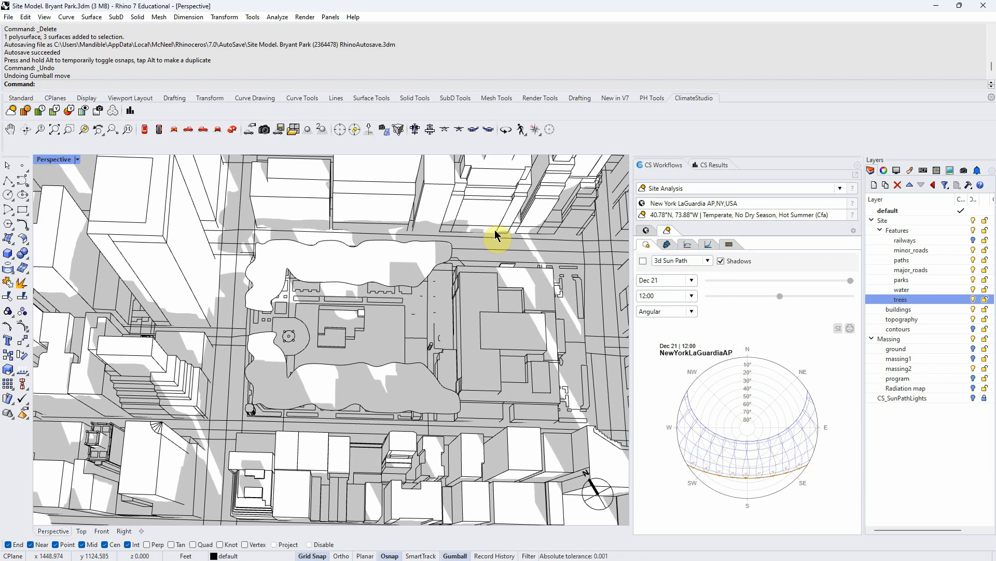
# - Turn on the 3d Sun Path display
pyautogui.click(643, 261)
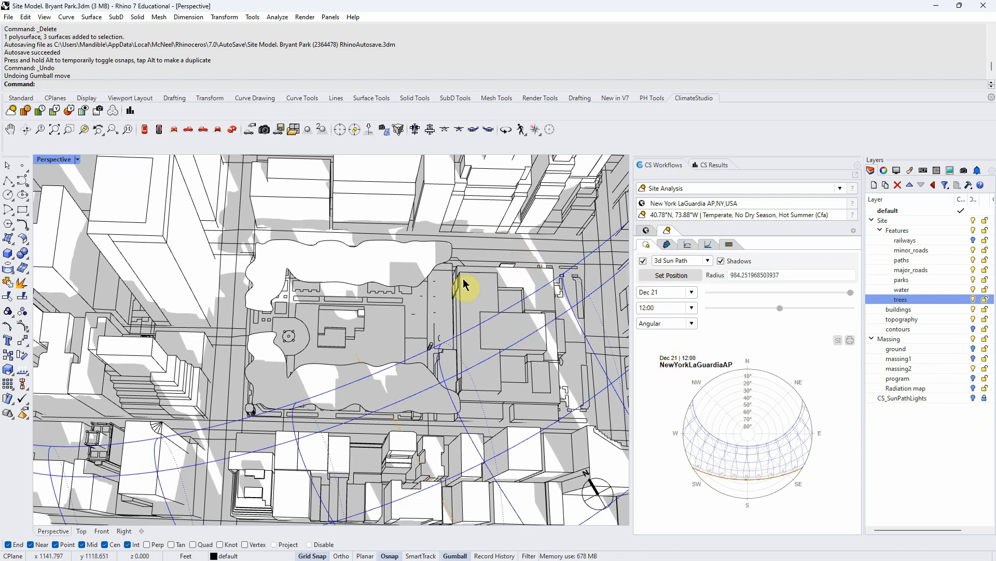
pyautogui.scroll(-5, 403, 283)
pyautogui.scroll(-3, 404, 283)
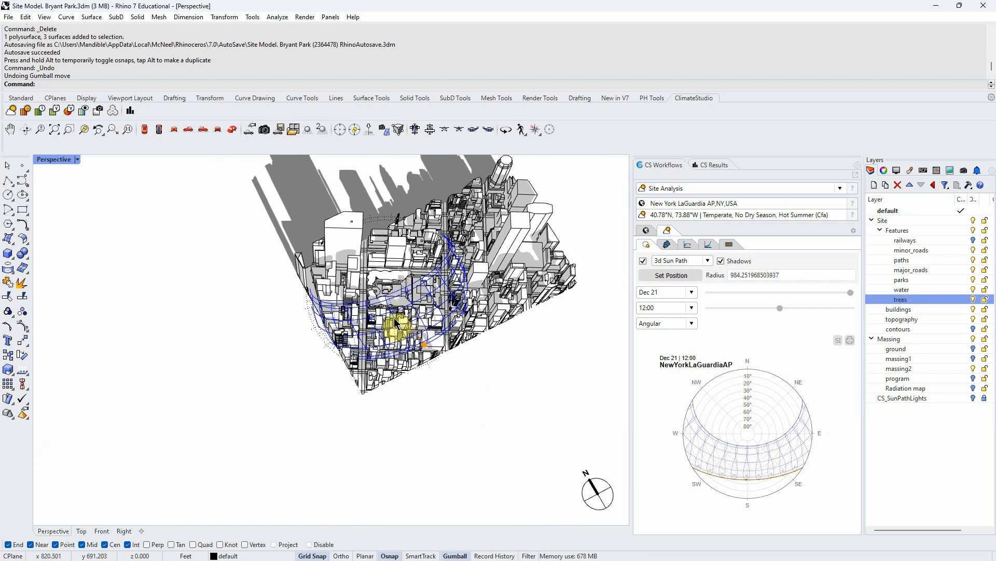
pyautogui.moveTo(548, 388); pyautogui.dragTo(450, 340, button='right')
pyautogui.scroll(5, 400, 314)
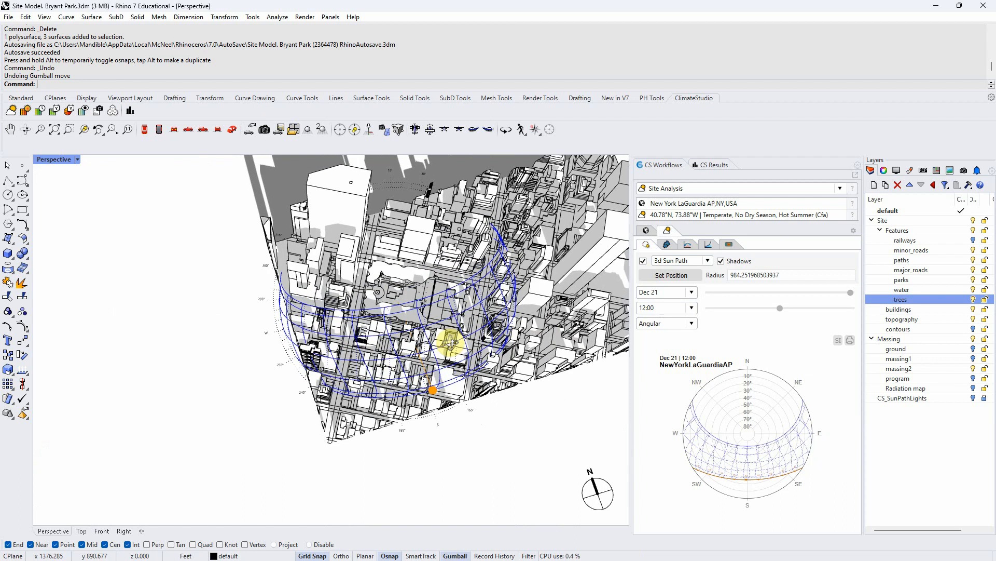
# - Set the sun path's center position on Bryant Park
pyautogui.click(669, 274)
pyautogui.click(150, 337)
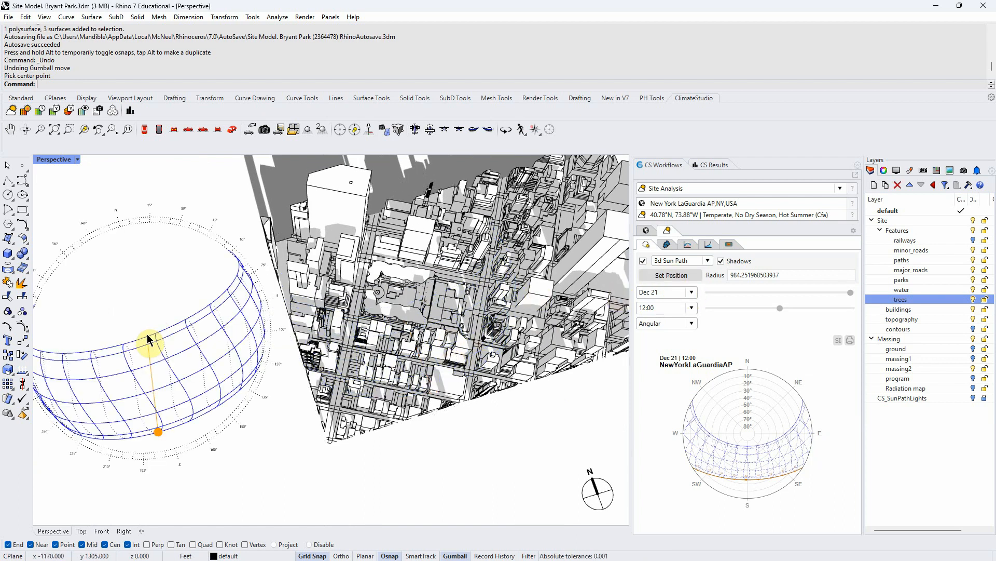
pyautogui.click(676, 276)
pyautogui.click(393, 297)
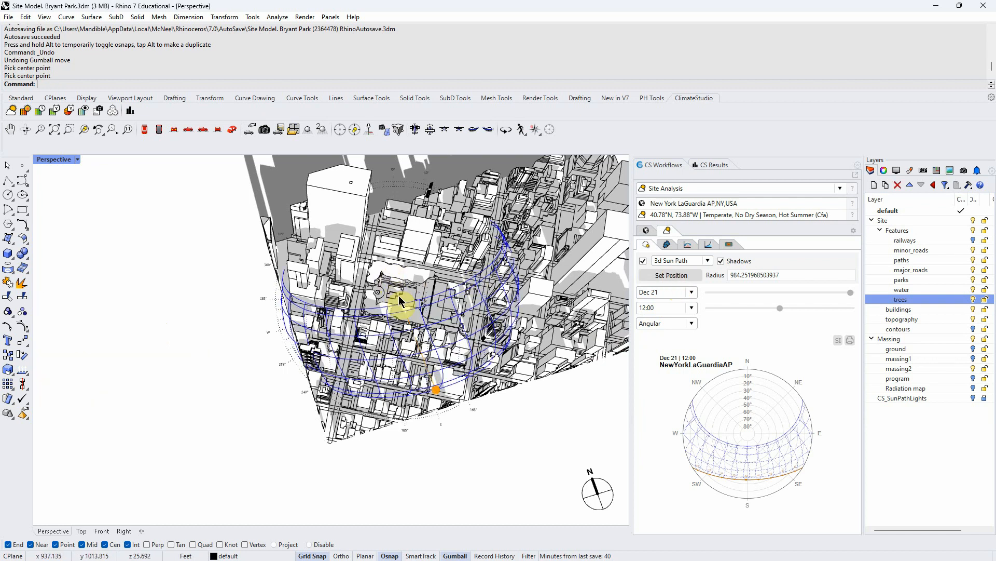
# - Try sun path radii of 500 and then 300
pyautogui.moveTo(782, 274); pyautogui.dragTo(710, 279)
pyautogui.write('500')
pyautogui.press('Return')
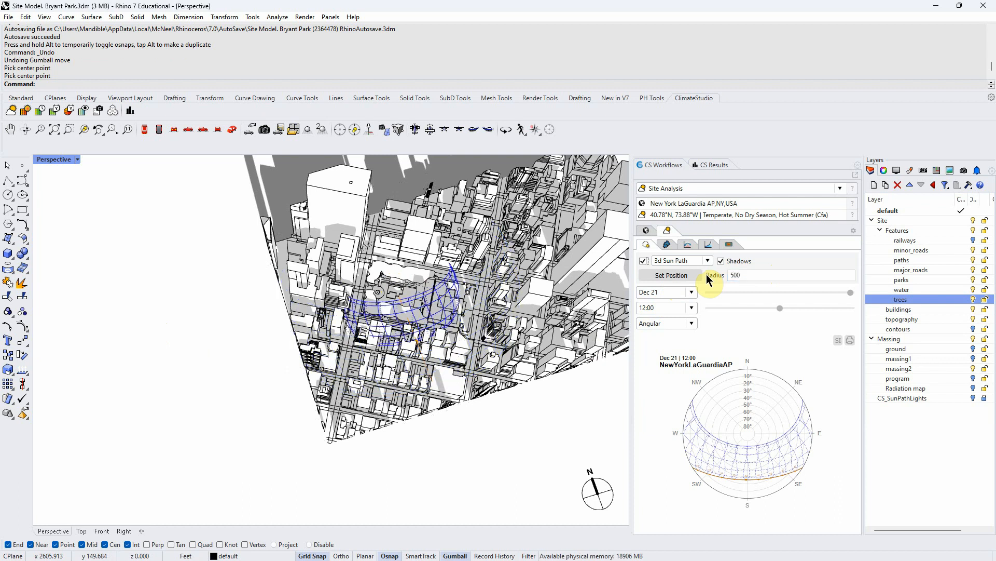
pyautogui.moveTo(747, 274); pyautogui.dragTo(713, 280)
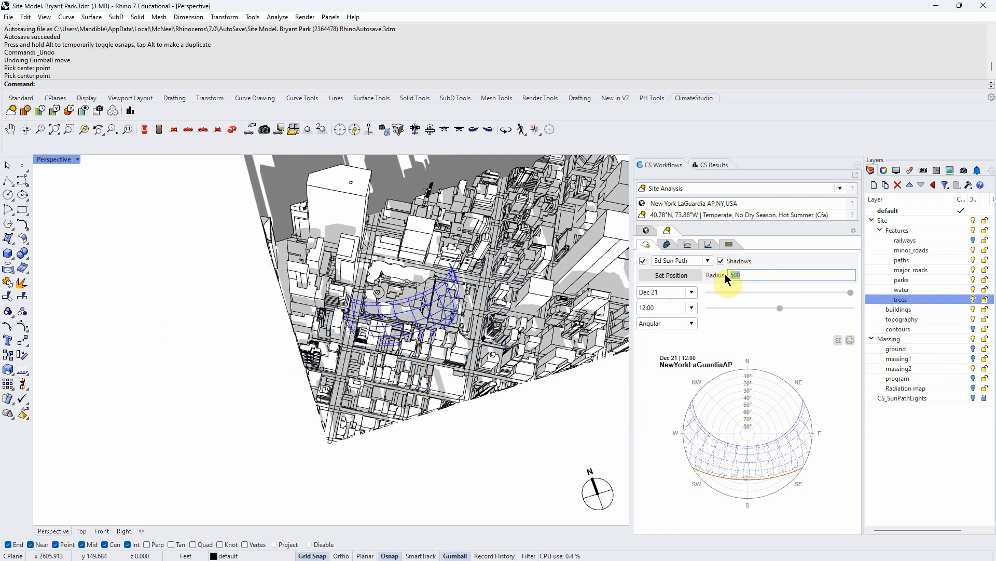
pyautogui.write('300')
pyautogui.press('Return')
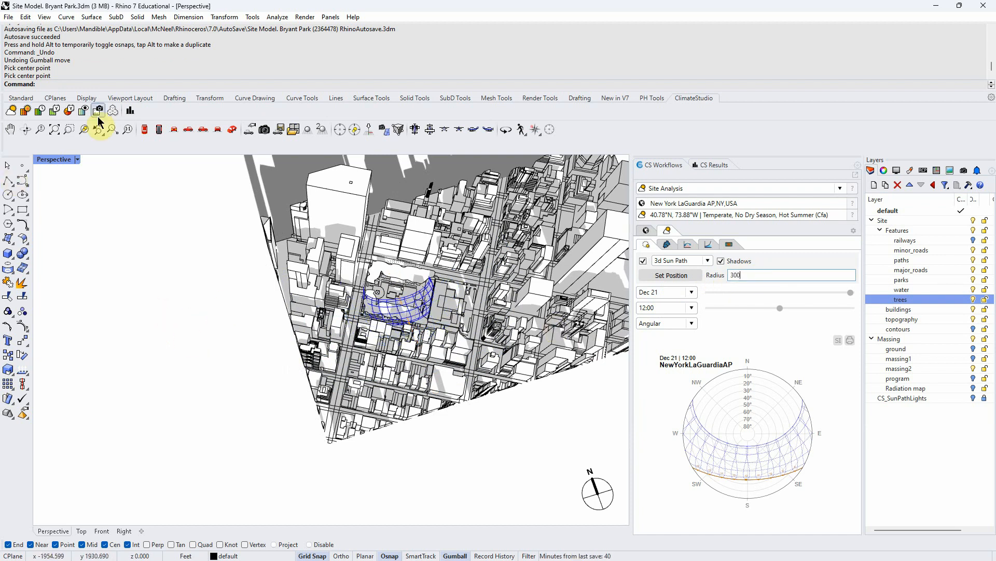
# - Open the document units settings to check the model units, then close them
pyautogui.write('Unit')
pyautogui.press('Return')
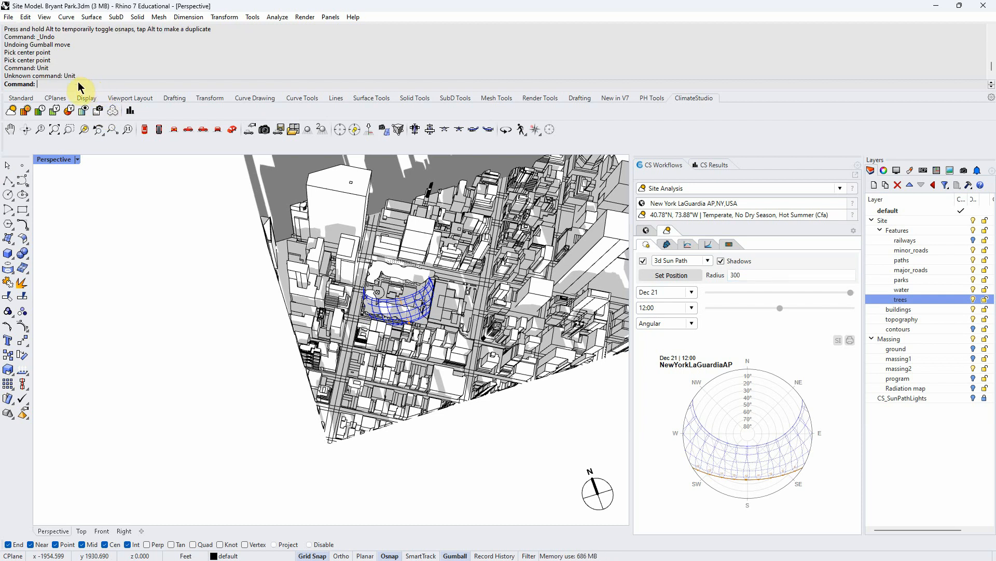
pyautogui.write('Units')
pyautogui.press('Return')
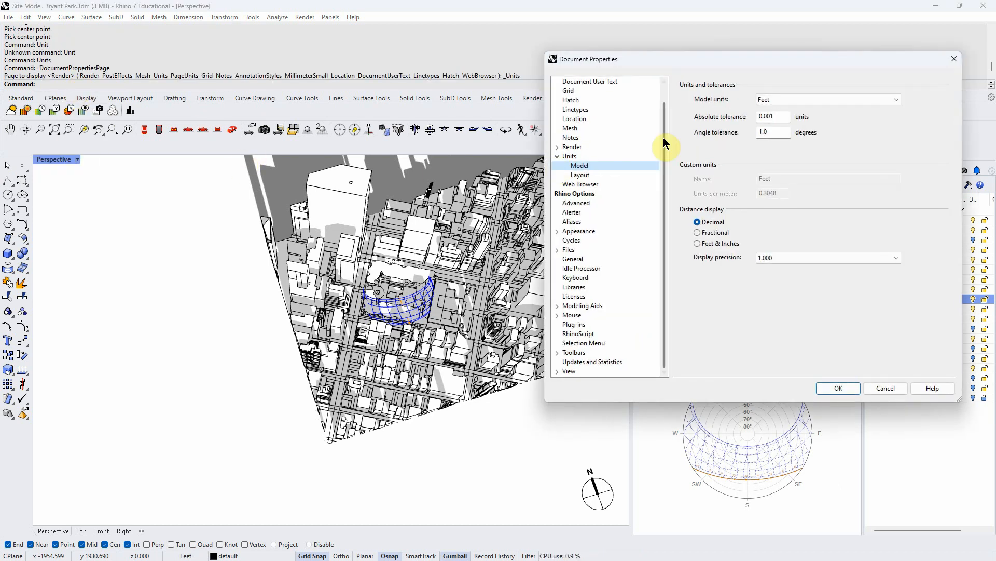
pyautogui.click(954, 59)
# - Set the sun path radius to 1000
pyautogui.scroll(4, 412, 301)
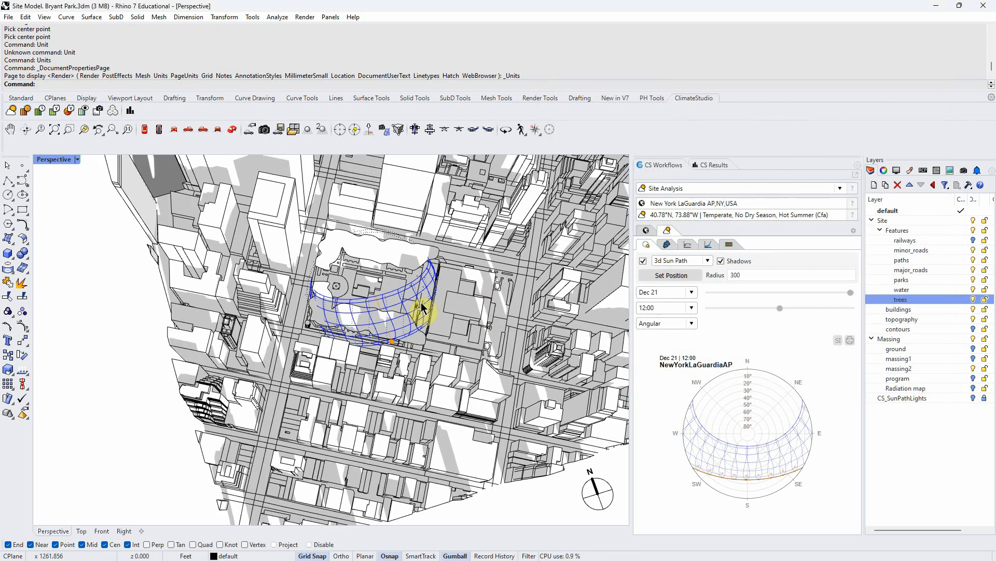
pyautogui.doubleClick(767, 272)
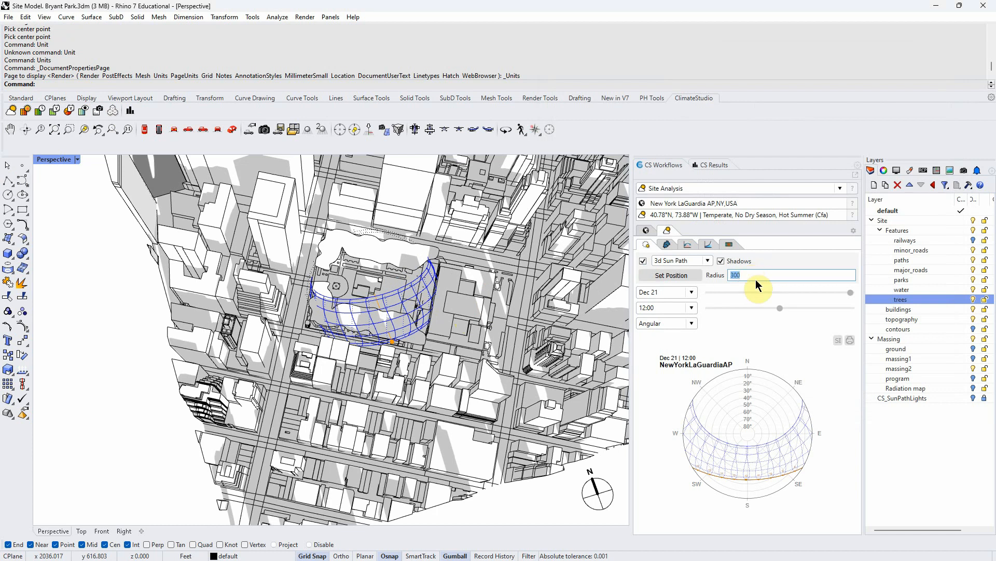
pyautogui.write('1000')
pyautogui.press('Return')
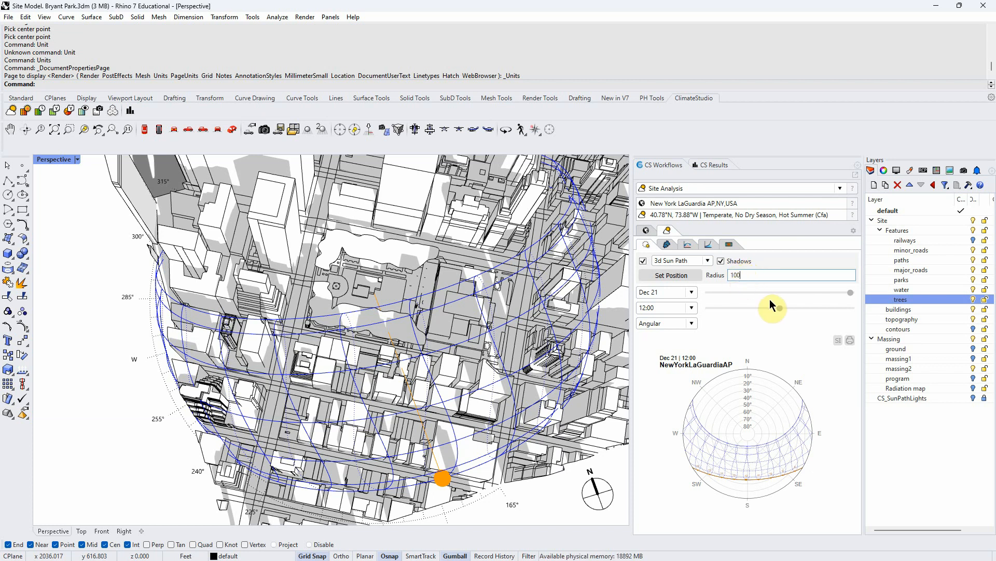
pyautogui.press('Return')
pyautogui.click(750, 275)
pyautogui.moveTo(750, 275); pyautogui.dragTo(714, 277)
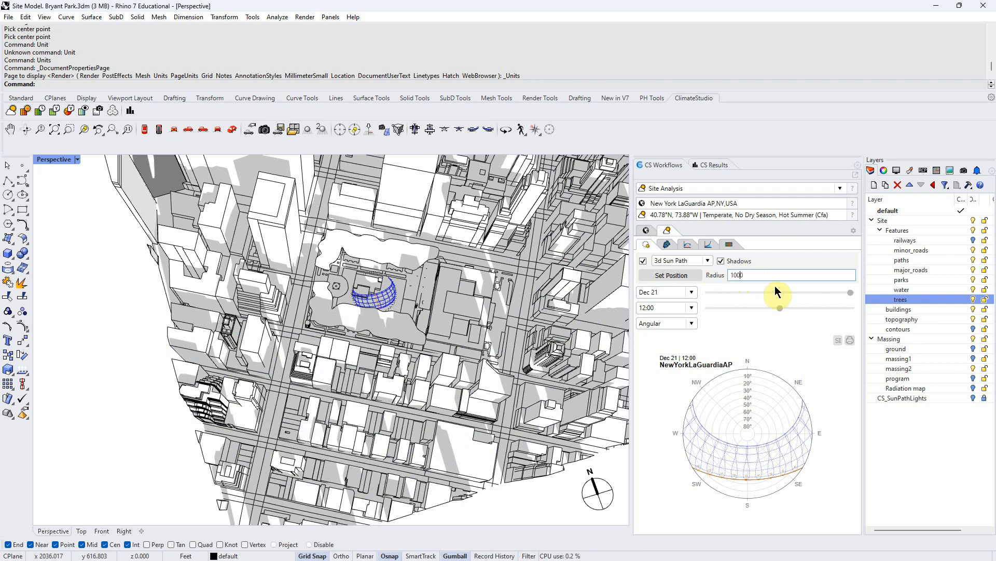
pyautogui.write('0')
pyautogui.press('Return')
# - Set the sun path date to the Summer Solstice
pyautogui.moveTo(550, 384); pyautogui.dragTo(550, 289, button='right')
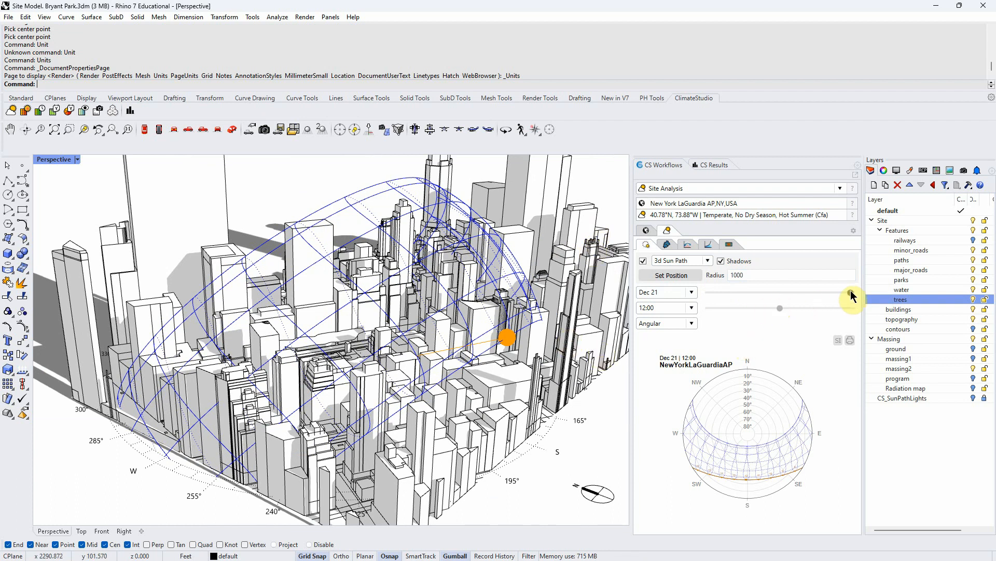
pyautogui.click(671, 292)
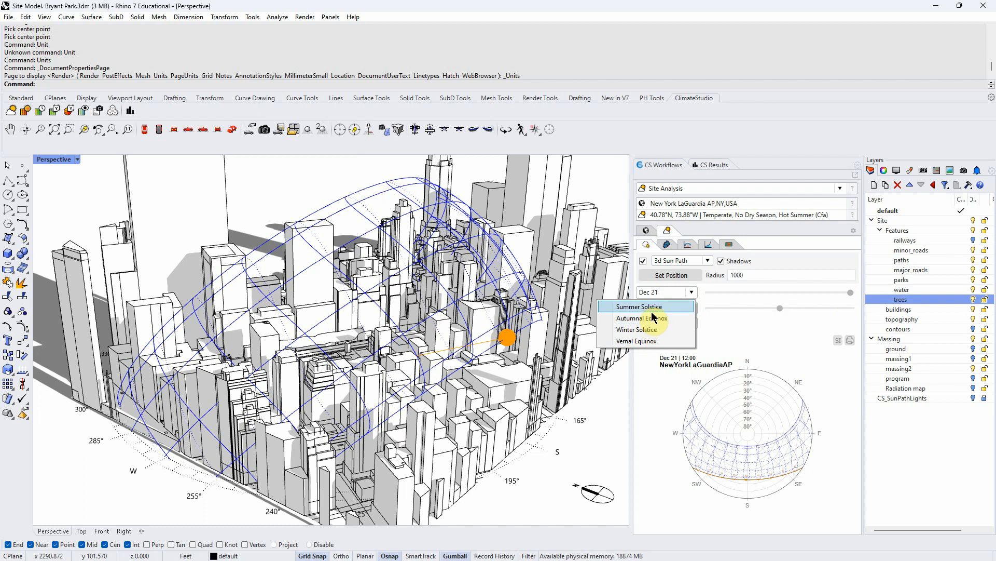
pyautogui.click(726, 323)
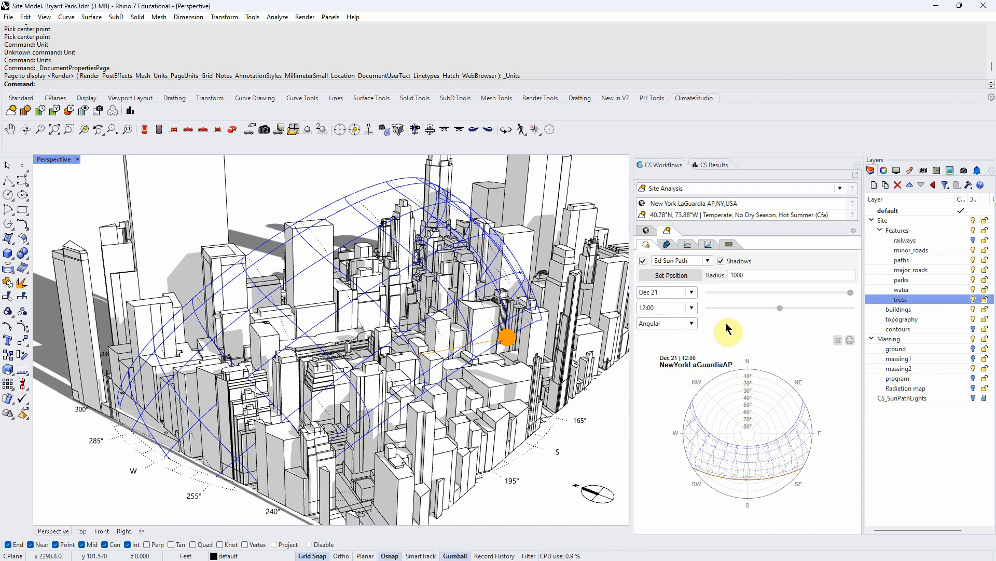
pyautogui.click(692, 293)
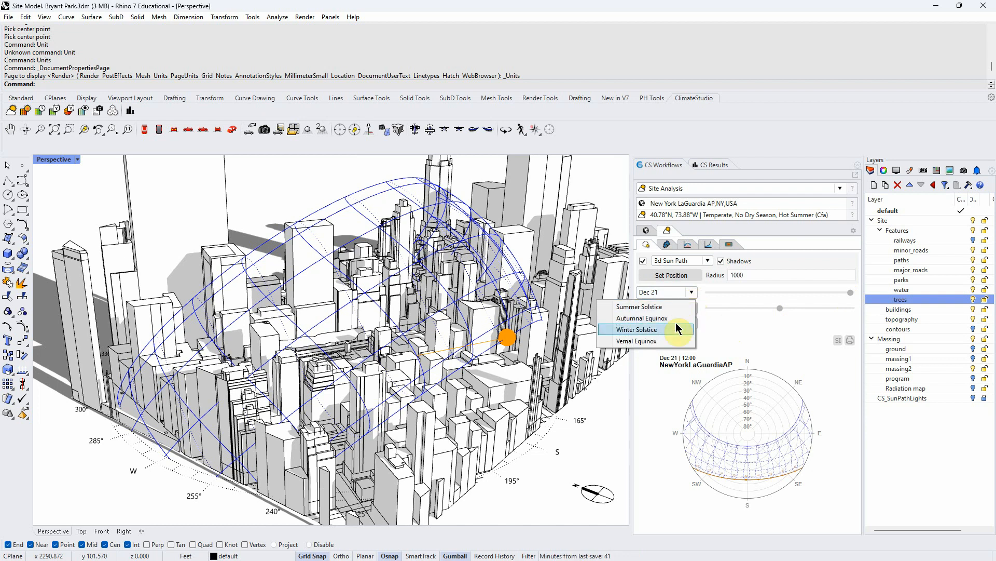
pyautogui.click(676, 308)
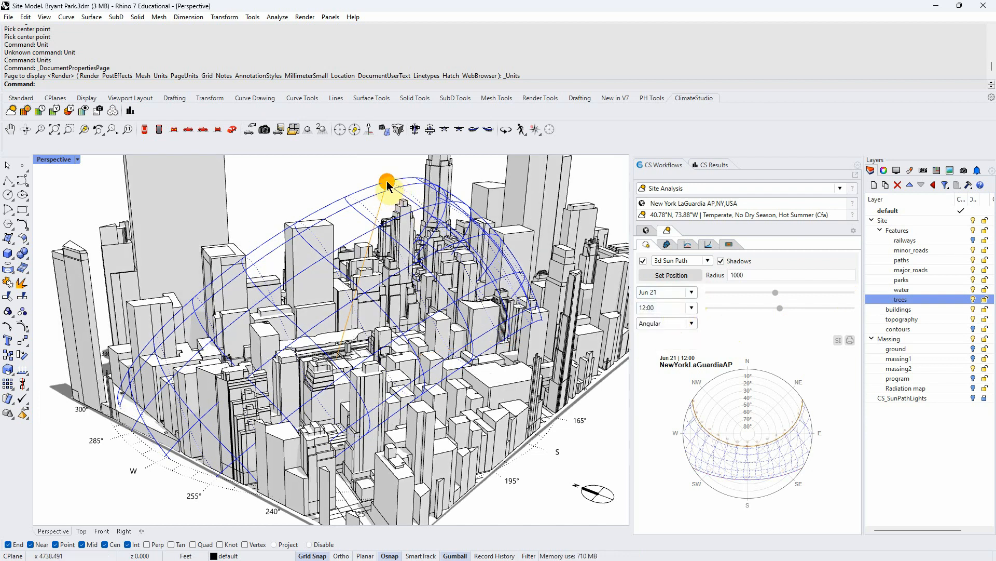
# - Set the sun path date to the Winter Solstice
pyautogui.moveTo(358, 281); pyautogui.dragTo(450, 240, button='right')
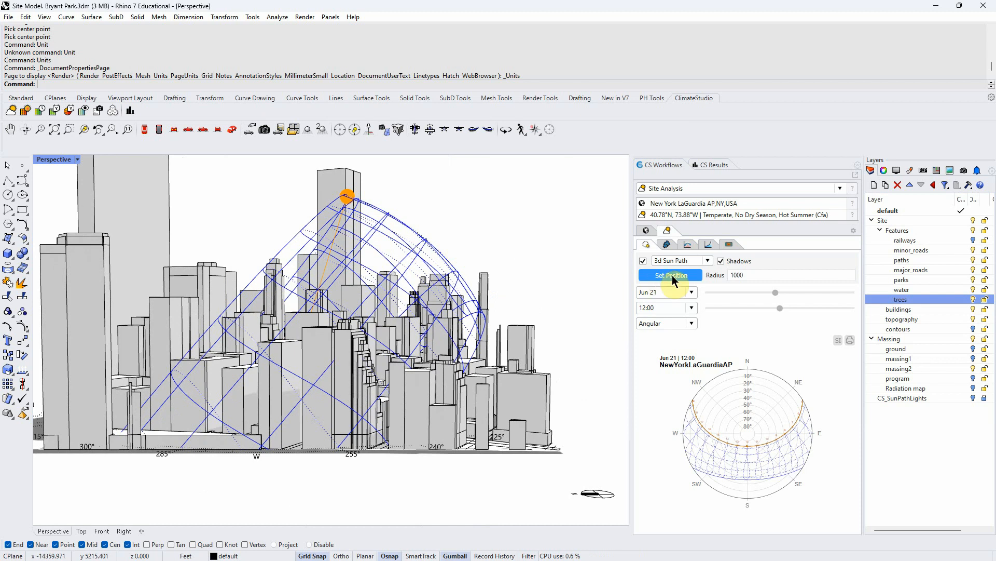
pyautogui.click(692, 292)
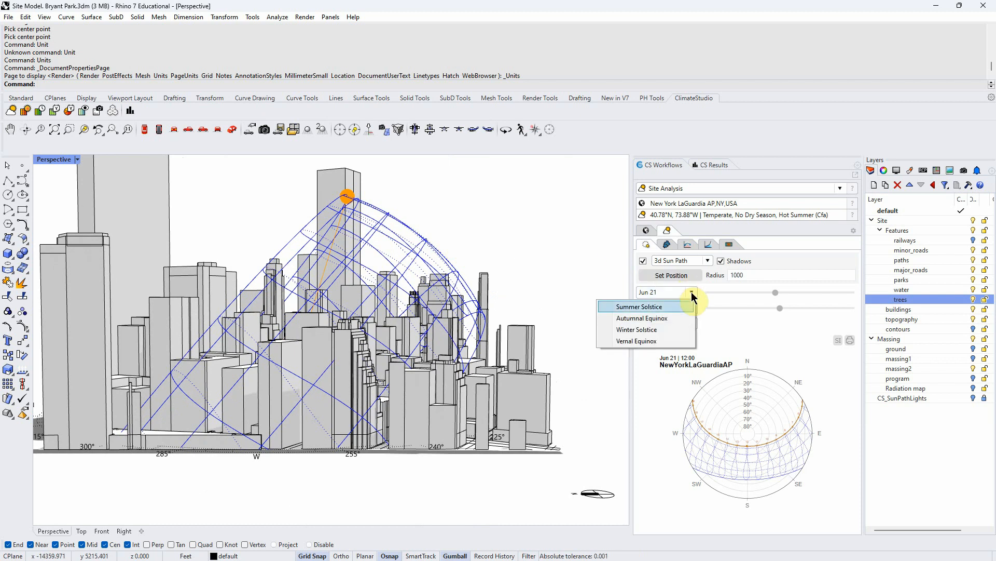
pyautogui.click(655, 329)
# - Drag the date slider to about Nov 14 and the time slider to about 8:53
pyautogui.moveTo(607, 282); pyautogui.dragTo(598, 327, button='right')
pyautogui.moveTo(850, 292)
pyautogui.mouseDown()
pyautogui.moveTo(792, 296)
pyautogui.moveTo(838, 294)
pyautogui.mouseUp()
pyautogui.moveTo(601, 344); pyautogui.dragTo(574, 345, button='right')
pyautogui.moveTo(779, 310); pyautogui.dragTo(760, 309)
pyautogui.moveTo(597, 311); pyautogui.dragTo(544, 365, button='right')
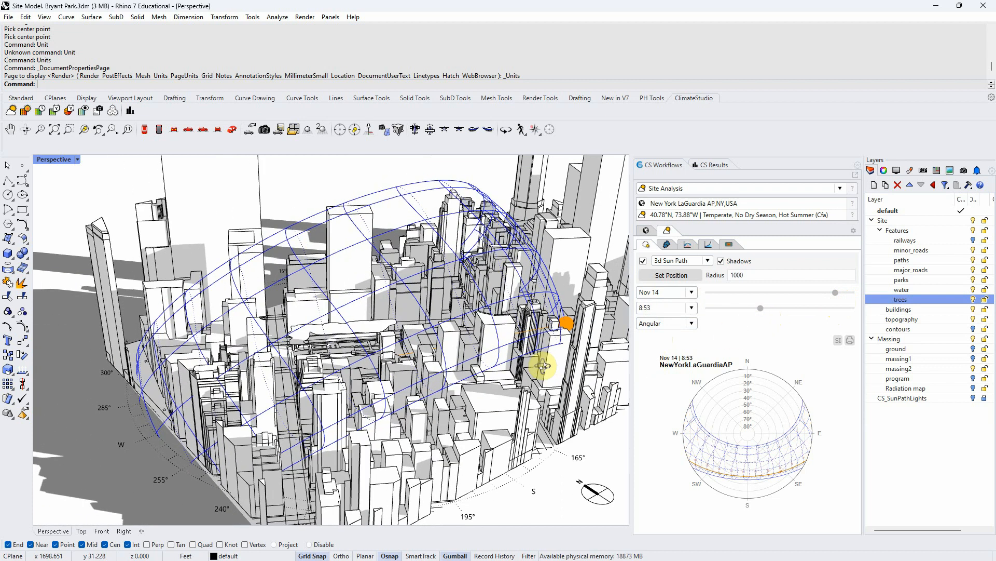
# - Move the time slider to about 12:53
pyautogui.moveTo(763, 309)
pyautogui.mouseDown()
pyautogui.moveTo(752, 310)
pyautogui.moveTo(778, 311)
pyautogui.mouseUp()
pyautogui.moveTo(785, 311); pyautogui.dragTo(787, 311)
pyautogui.moveTo(568, 335)
pyautogui.mouseDown(button='right')
pyautogui.moveTo(490, 344)
pyautogui.moveTo(560, 341)
pyautogui.mouseUp(button='right')
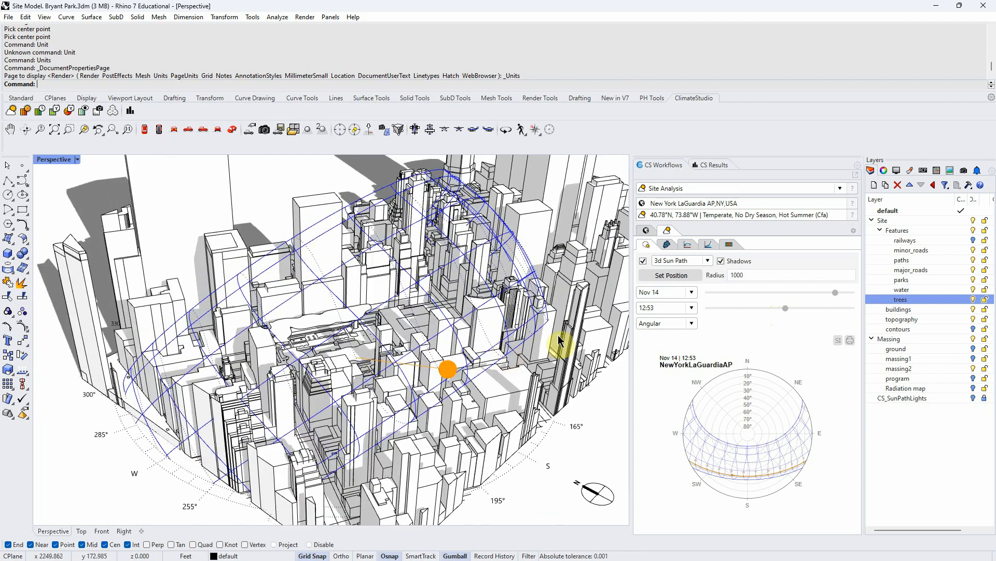
# - Turn off the 3D sun path display and set the sun path date to the Summer Solstice
pyautogui.click(643, 261)
pyautogui.moveTo(514, 298); pyautogui.dragTo(479, 355, button='right')
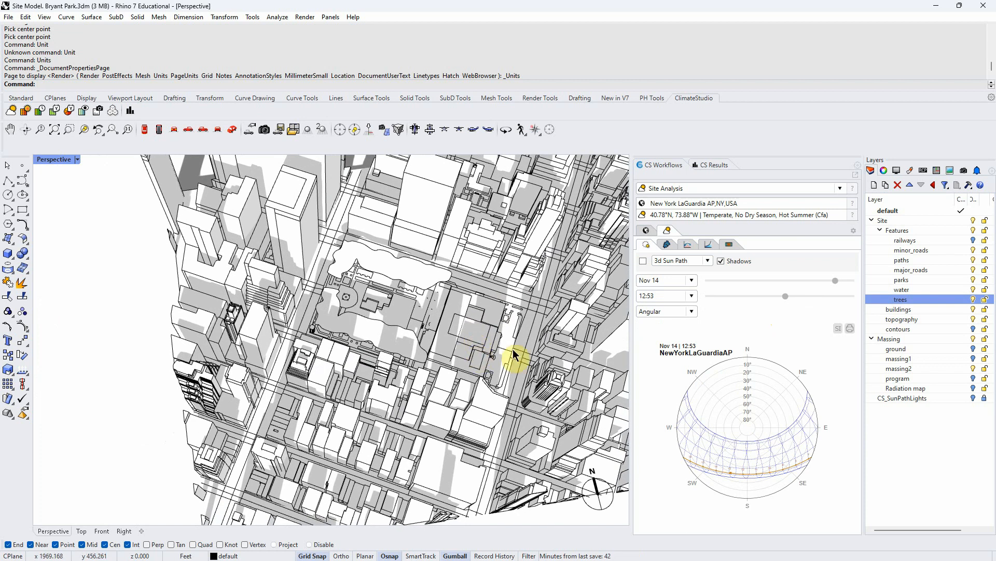
pyautogui.moveTo(572, 411); pyautogui.dragTo(534, 394, button='right')
pyautogui.click(694, 282)
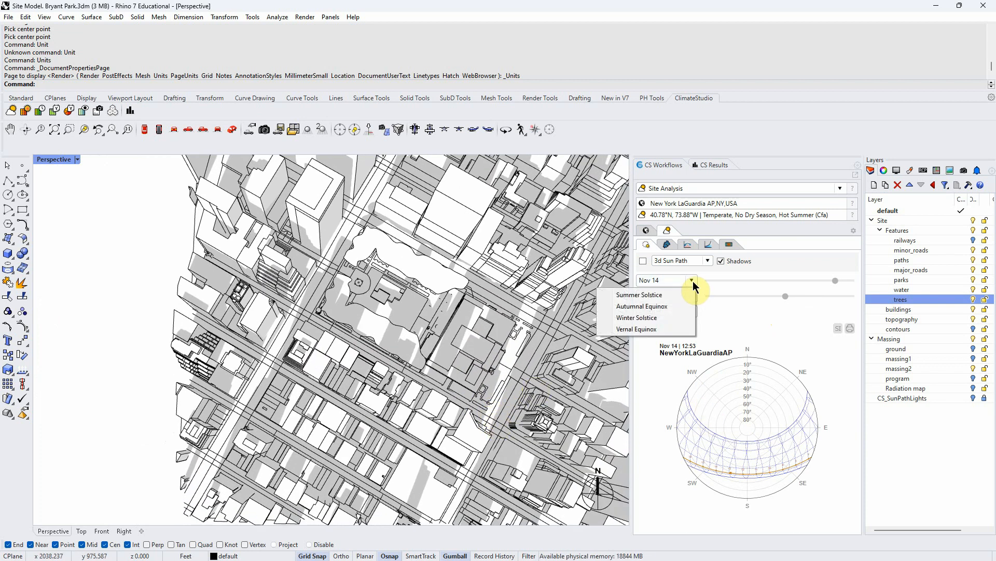
pyautogui.click(652, 295)
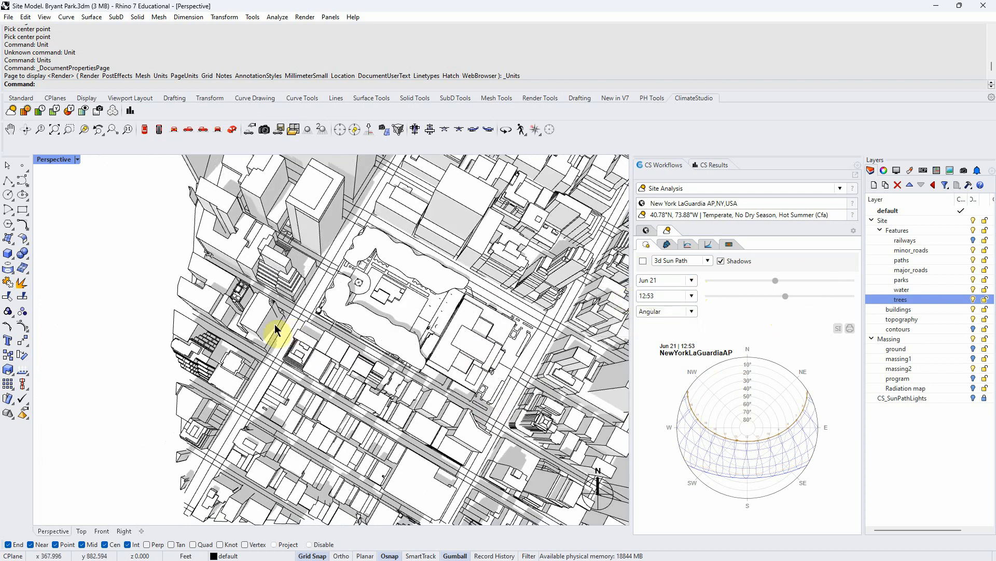
# - Examine the midday shadows cast over Bryant Park from the top view
pyautogui.scroll(-3, 290, 323)
pyautogui.scroll(5, 311, 307)
pyautogui.scroll(2, 312, 314)
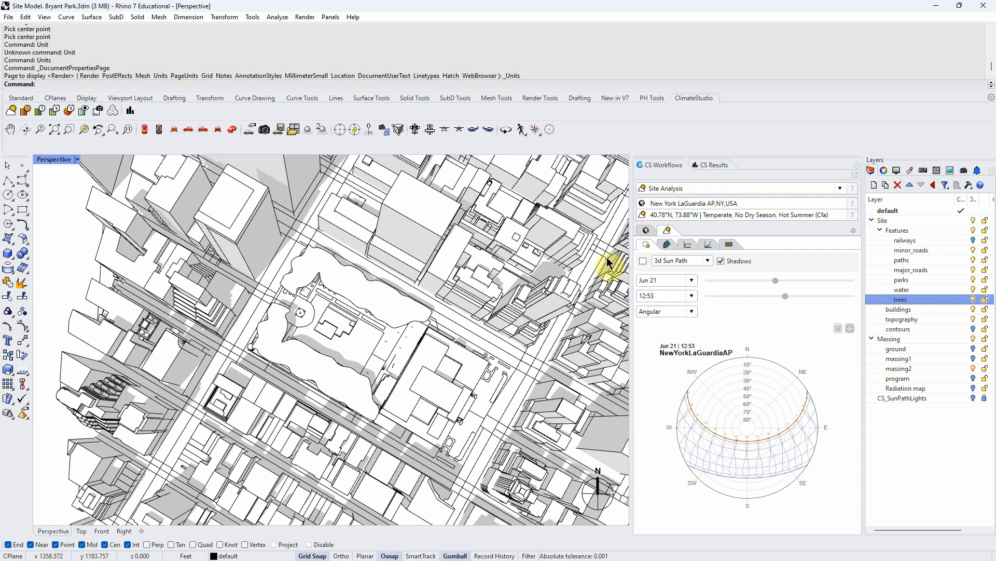
pyautogui.moveTo(400, 318); pyautogui.dragTo(427, 334, button='right')
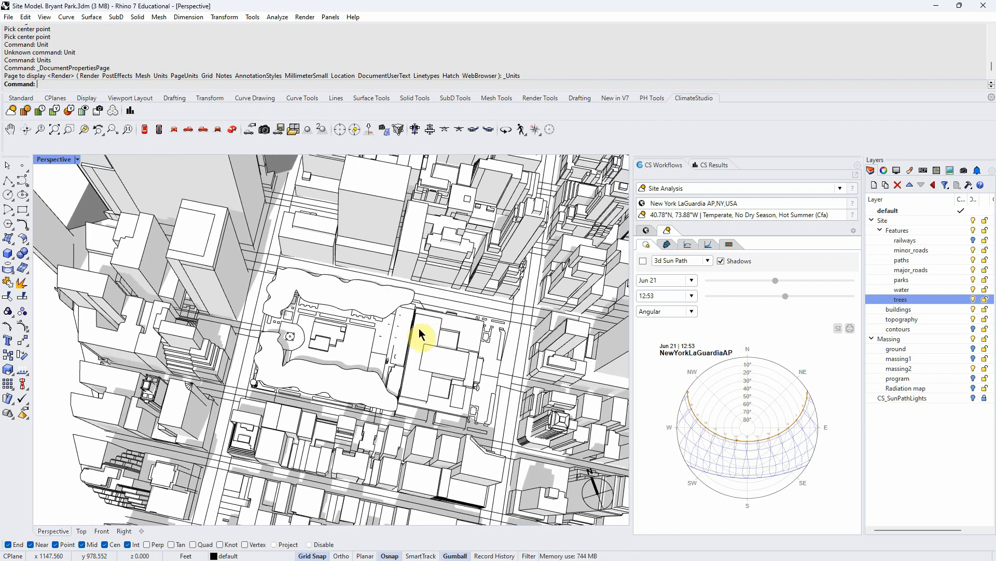
pyautogui.click(145, 129)
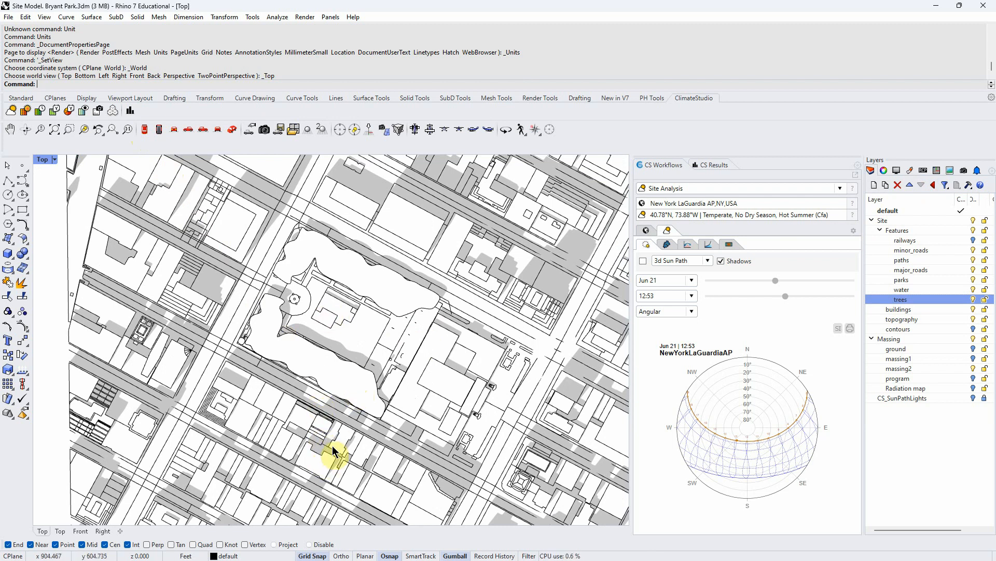
pyautogui.scroll(1, 321, 324)
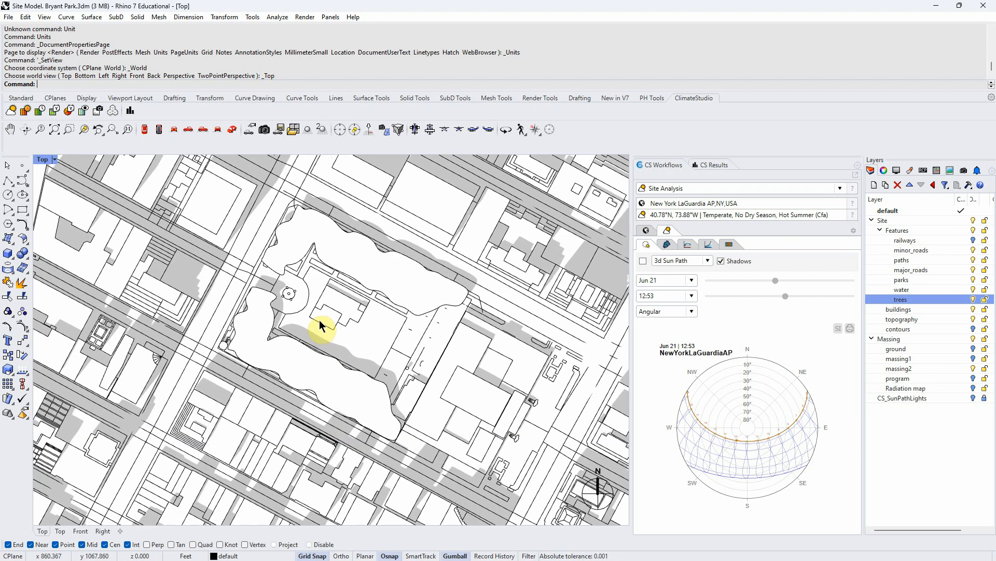
pyautogui.scroll(-1, 306, 260)
pyautogui.scroll(1, 312, 197)
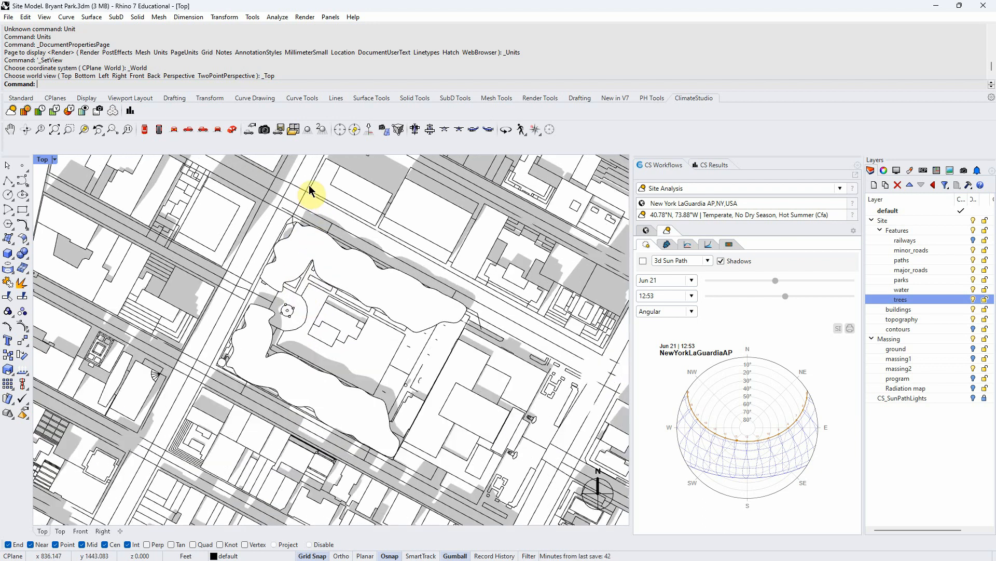
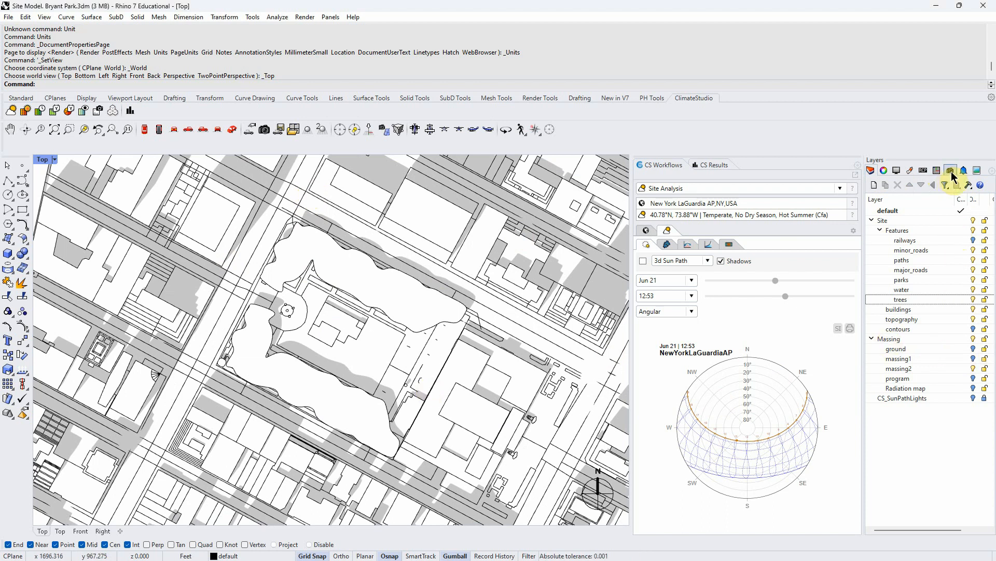
# - Open the Named Views panel and save the current top view as a named view called TopSouth
pyautogui.click(992, 171)
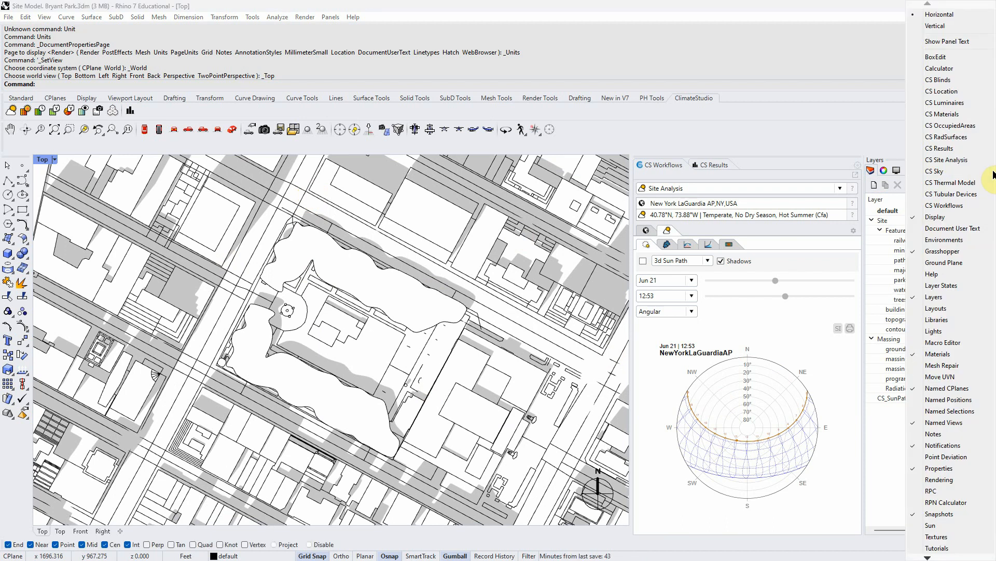
pyautogui.click(941, 424)
pyautogui.click(951, 171)
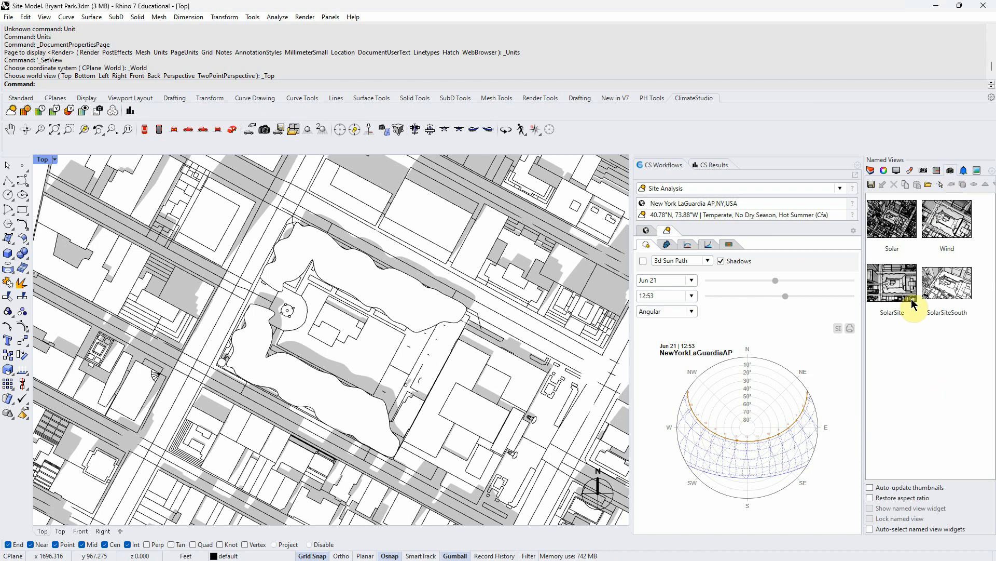
pyautogui.click(872, 185)
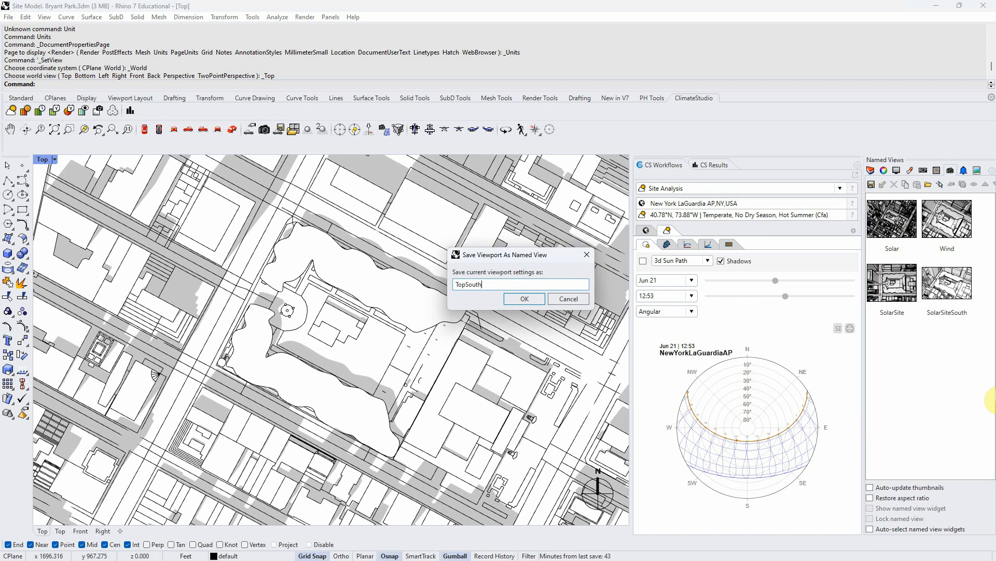
pyautogui.click(523, 300)
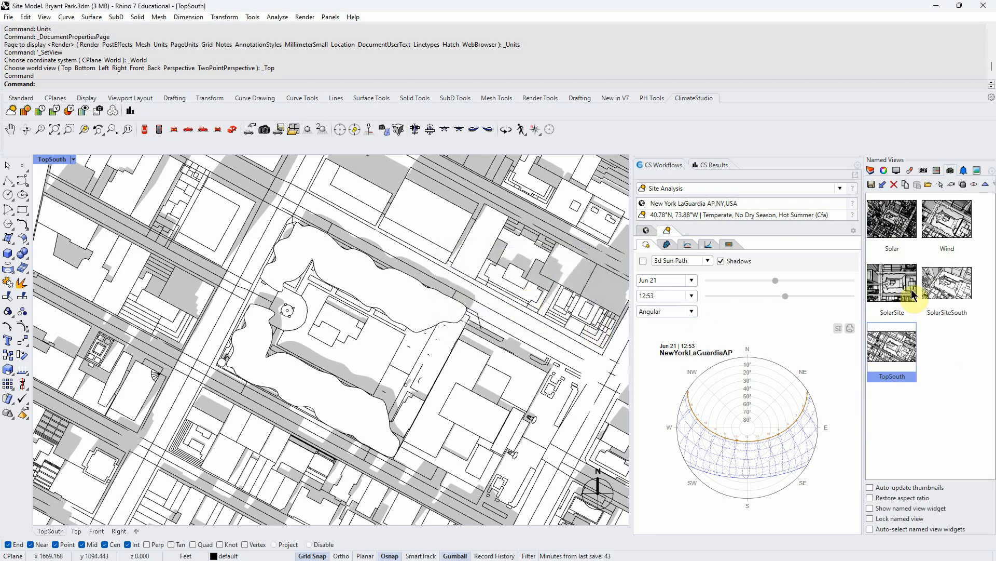
# - Restore the SolarSite, SolarSiteSouth and TopSouth named views in turn to compare them
pyautogui.click(898, 294)
pyautogui.doubleClick(899, 293)
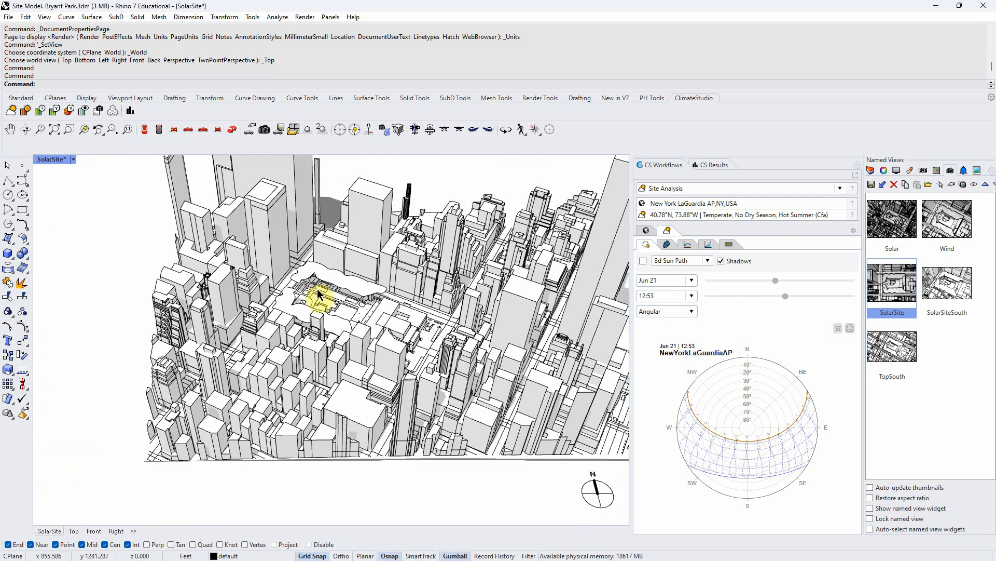
pyautogui.doubleClick(955, 292)
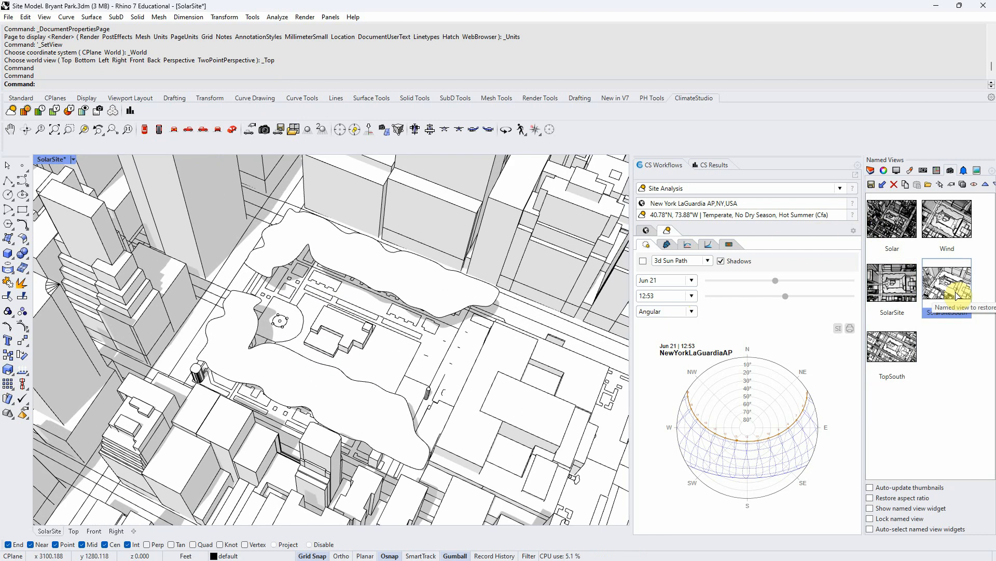
pyautogui.doubleClick(889, 352)
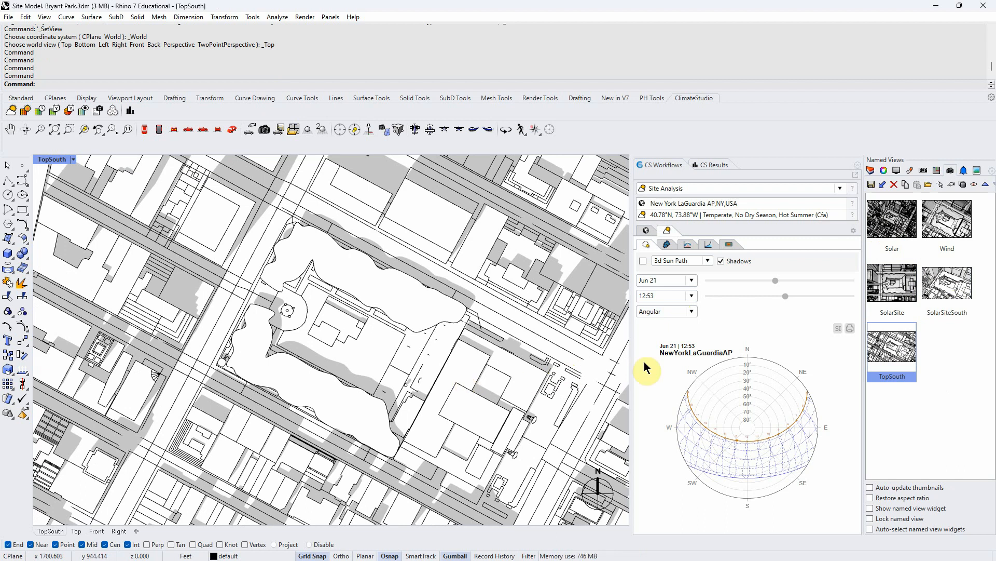
# - Set the sun path date to the Winter Solstice and the shadow time to 9 am
pyautogui.click(693, 281)
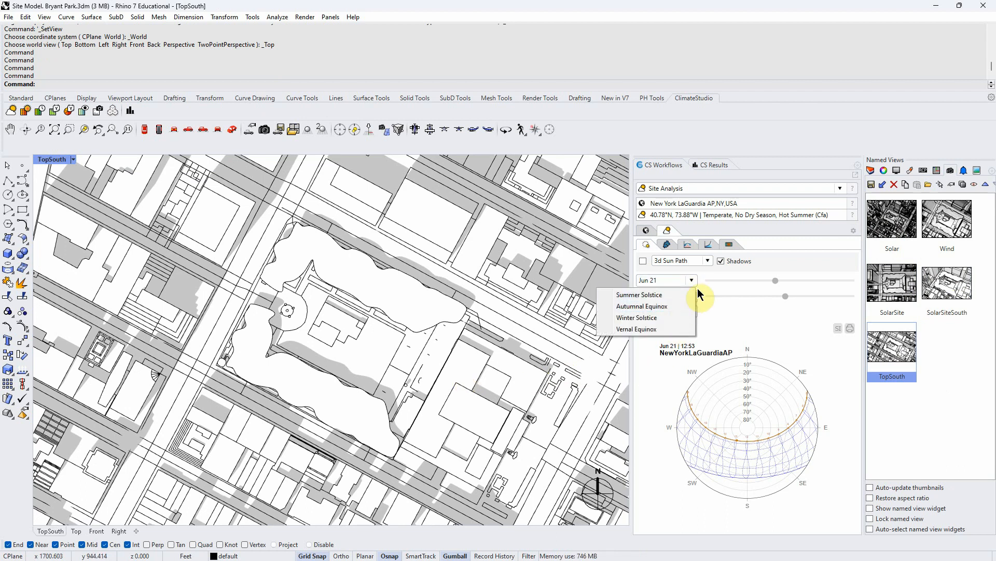
pyautogui.click(692, 294)
pyautogui.click(693, 281)
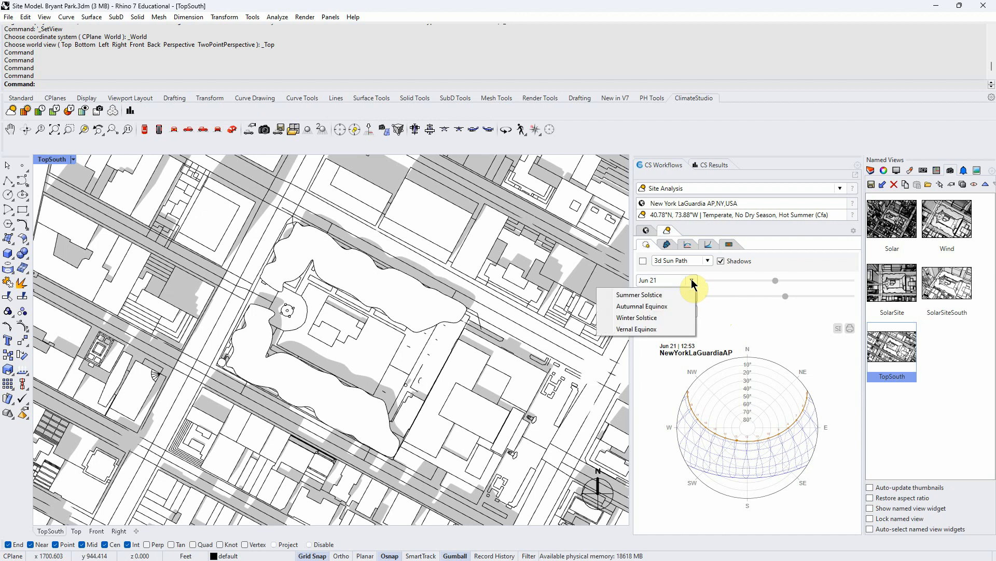
pyautogui.click(648, 318)
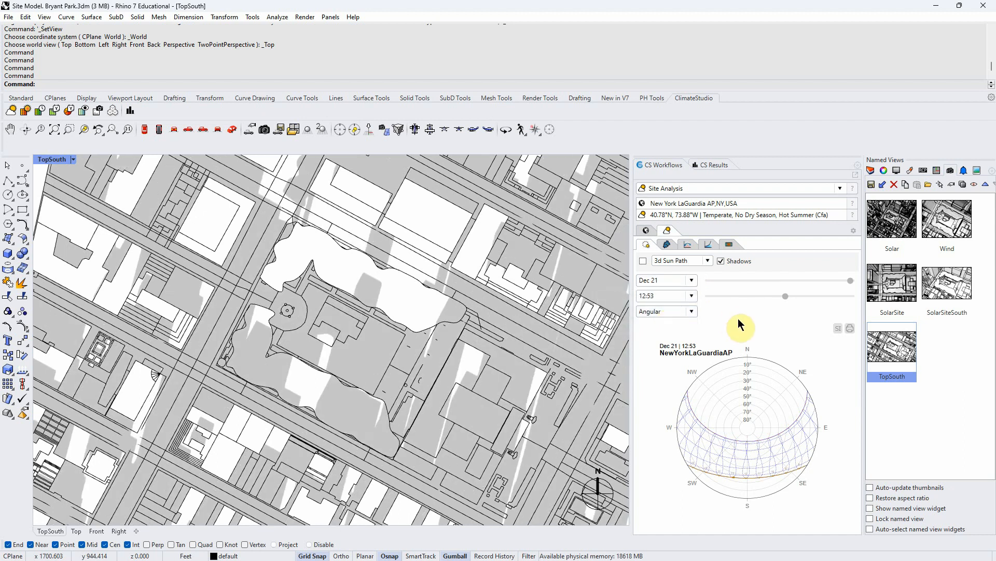
pyautogui.click(692, 295)
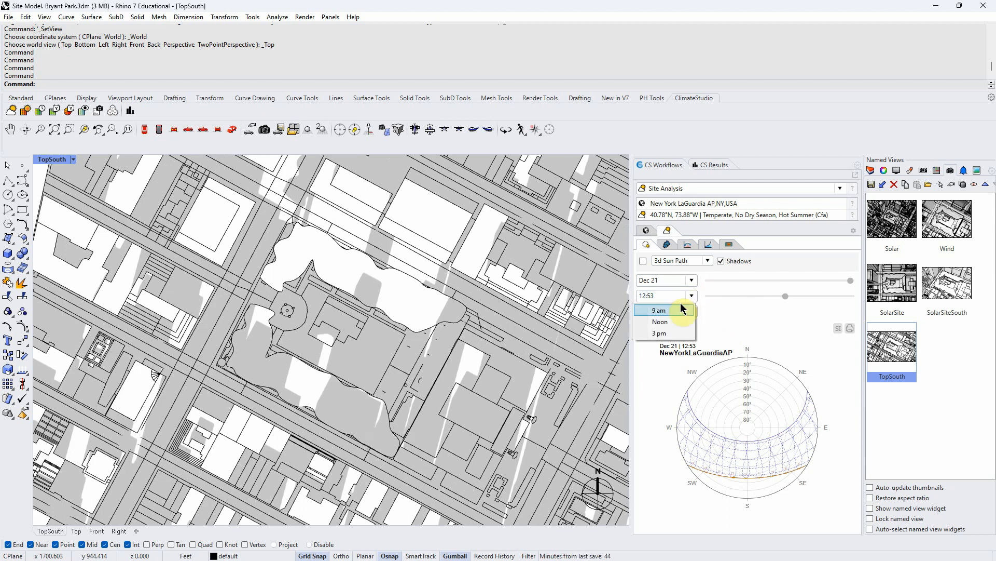
pyautogui.click(675, 307)
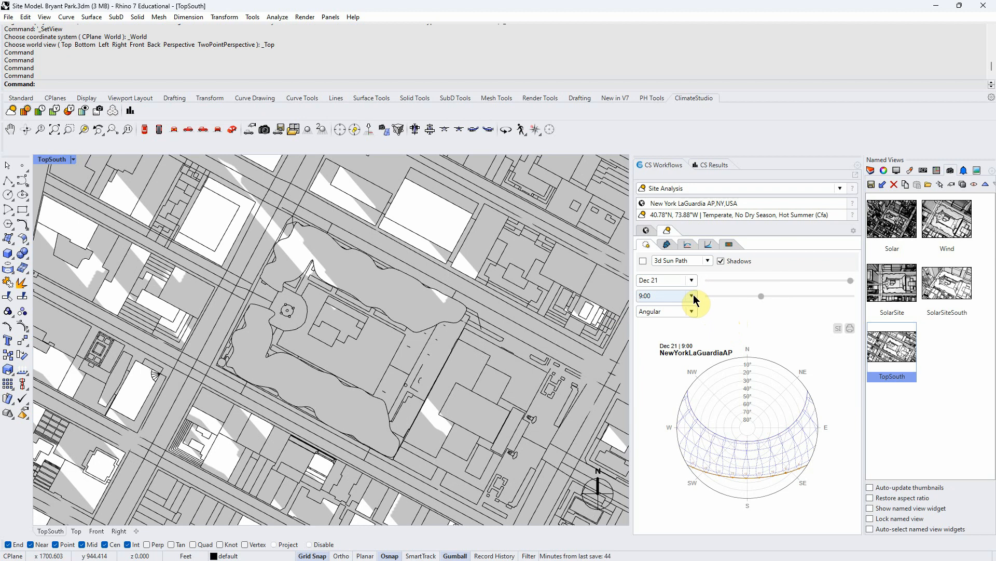
# - Switch the Winter Solstice shadow time to noon and then to 3 pm
pyautogui.click(692, 295)
pyautogui.click(674, 322)
pyautogui.click(691, 296)
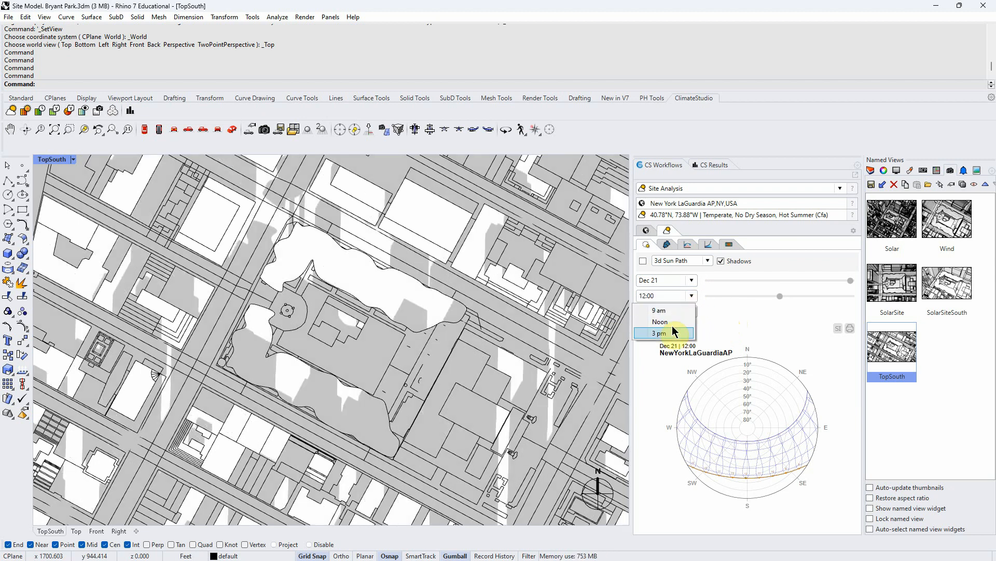
pyautogui.click(671, 334)
# - Set the sun path date to the Autumnal Equinox and the shadow time to 9 am
pyautogui.click(691, 280)
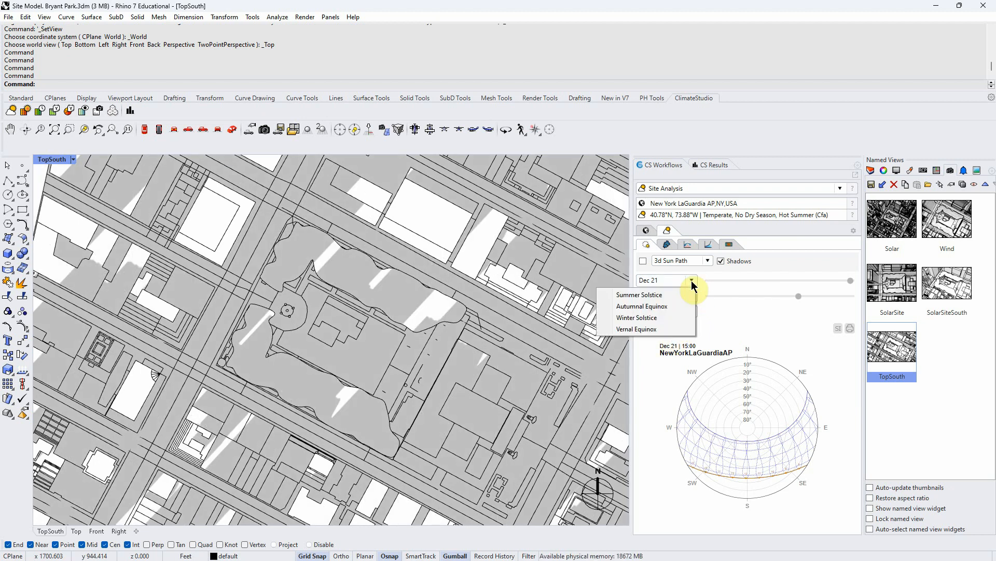
pyautogui.click(642, 306)
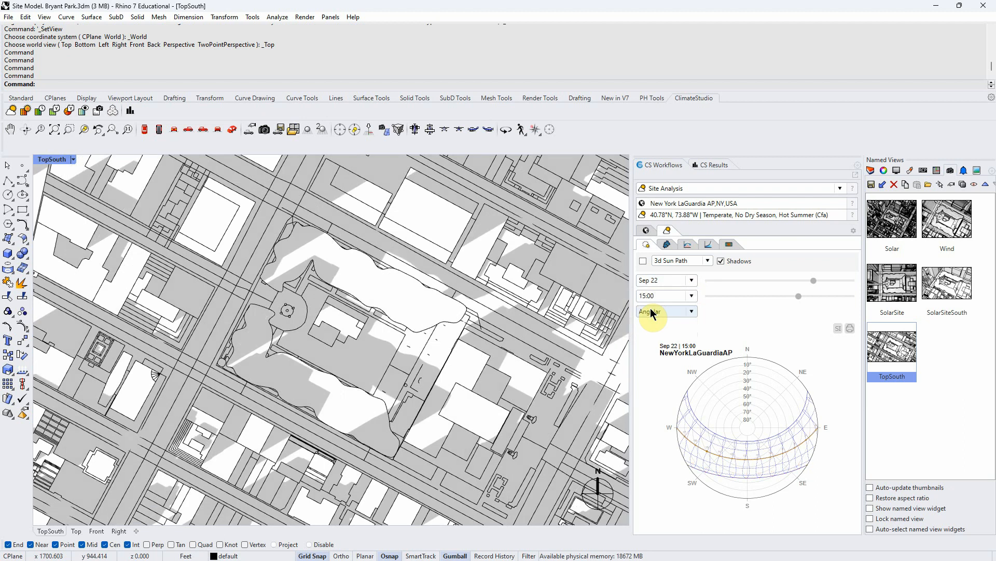
pyautogui.click(692, 280)
pyautogui.click(721, 314)
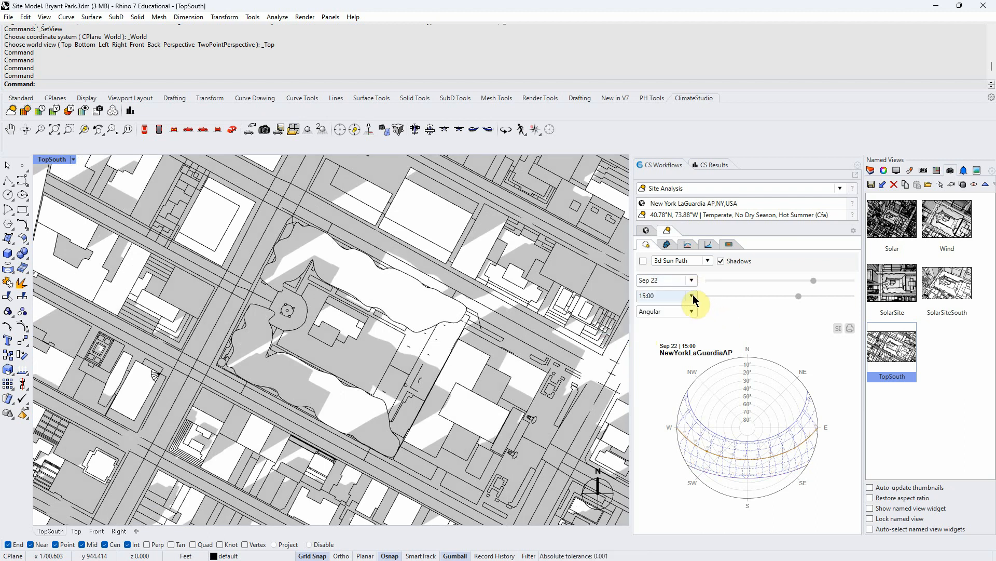
pyautogui.click(692, 296)
pyautogui.click(655, 307)
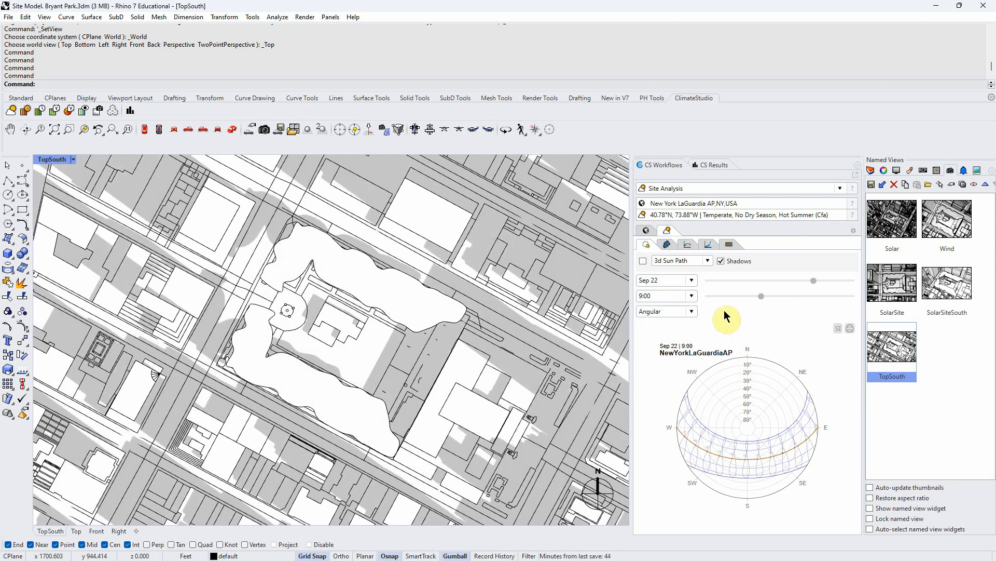
# - Switch the Autumnal Equinox shadow time to noon and then to 3 pm
pyautogui.click(692, 297)
pyautogui.click(672, 321)
pyautogui.click(691, 296)
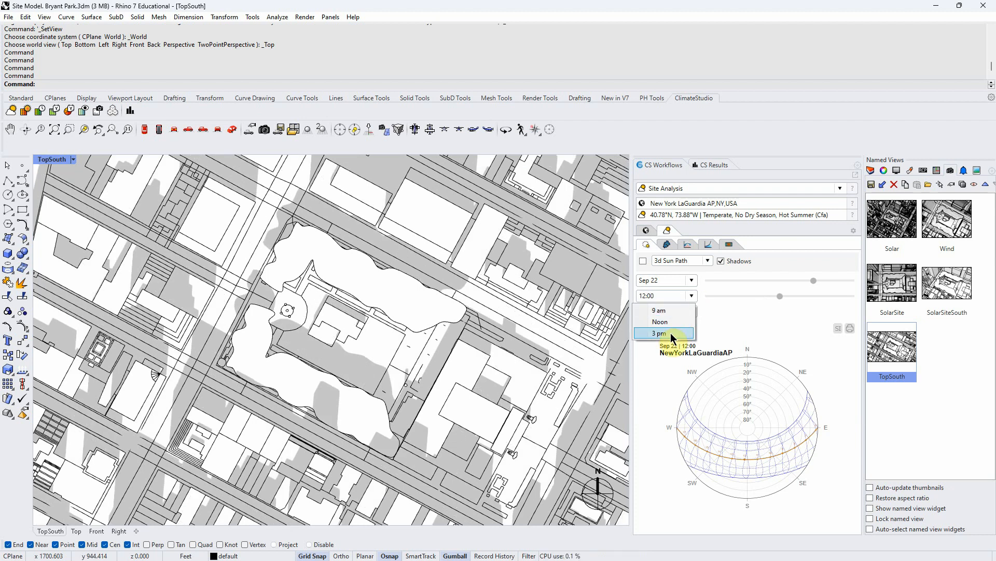
pyautogui.click(673, 333)
# - Set the sun path date to the Summer Solstice and the shadow time to 9 am
pyautogui.click(691, 281)
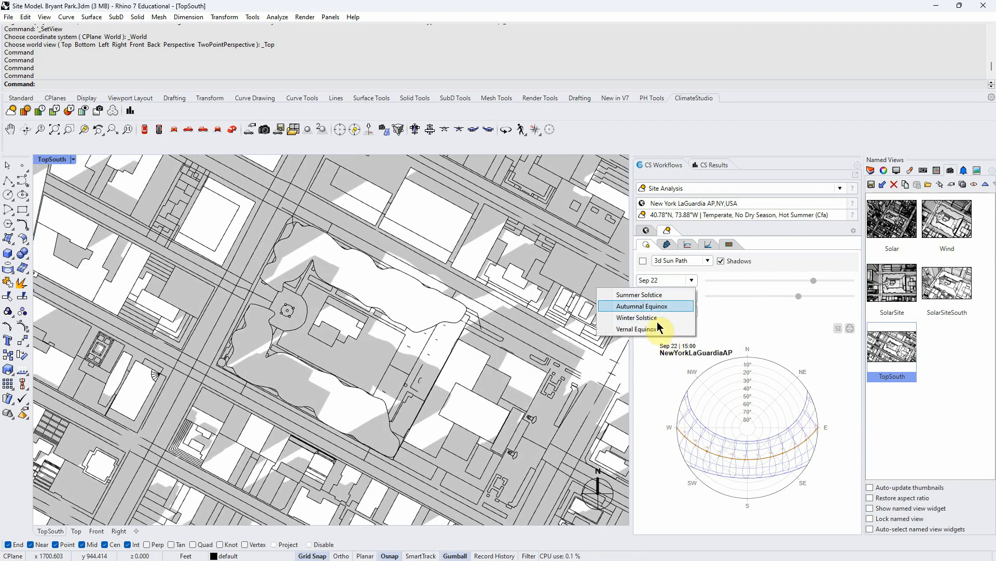
pyautogui.click(656, 294)
pyautogui.click(691, 296)
pyautogui.click(675, 310)
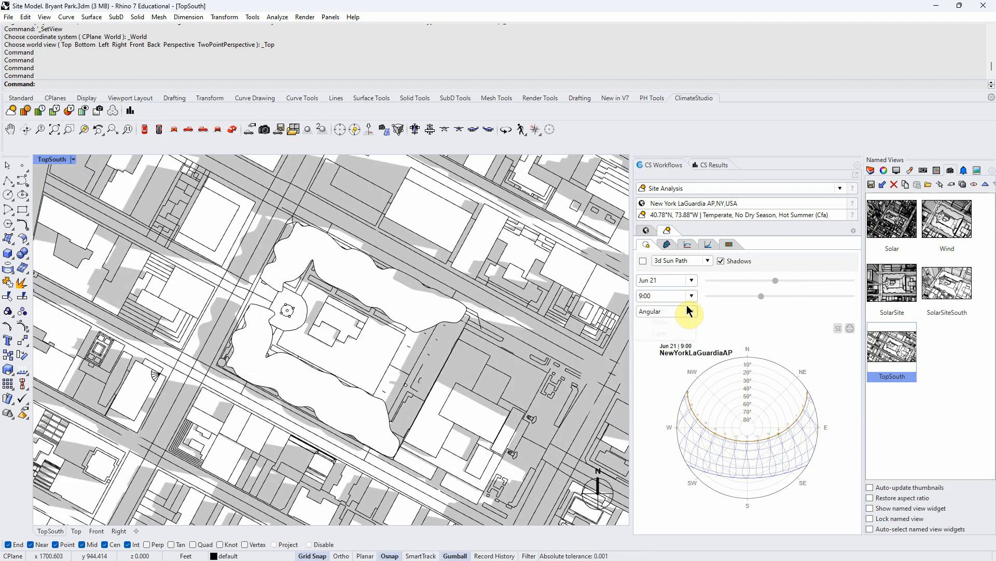
# - Switch the Summer Solstice shadow time to noon and then to 3 pm
pyautogui.click(692, 296)
pyautogui.click(678, 318)
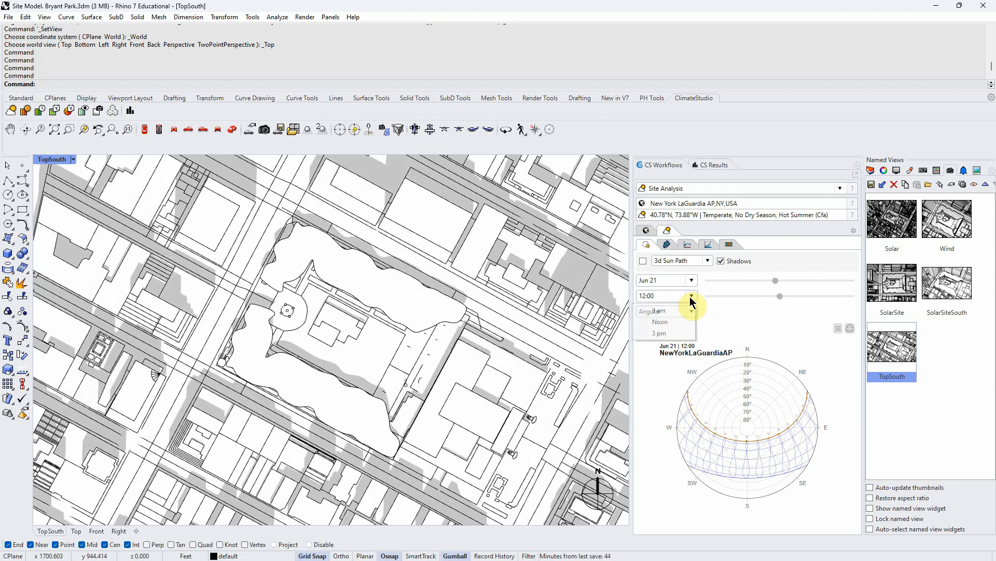
pyautogui.click(662, 335)
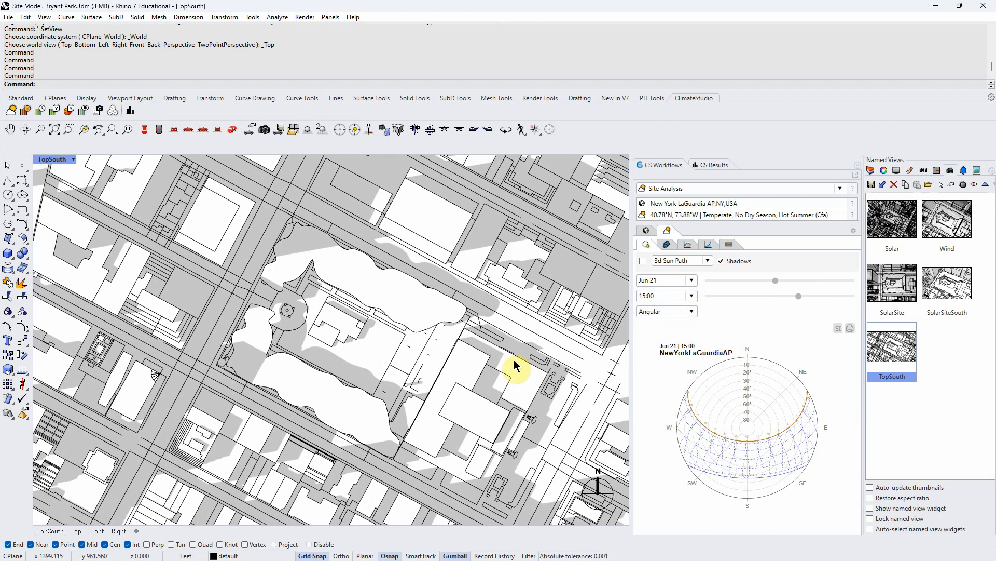
# - Switch to a perspective view and restore the Solar named view
pyautogui.moveTo(477, 379); pyautogui.dragTo(476, 373, button='right')
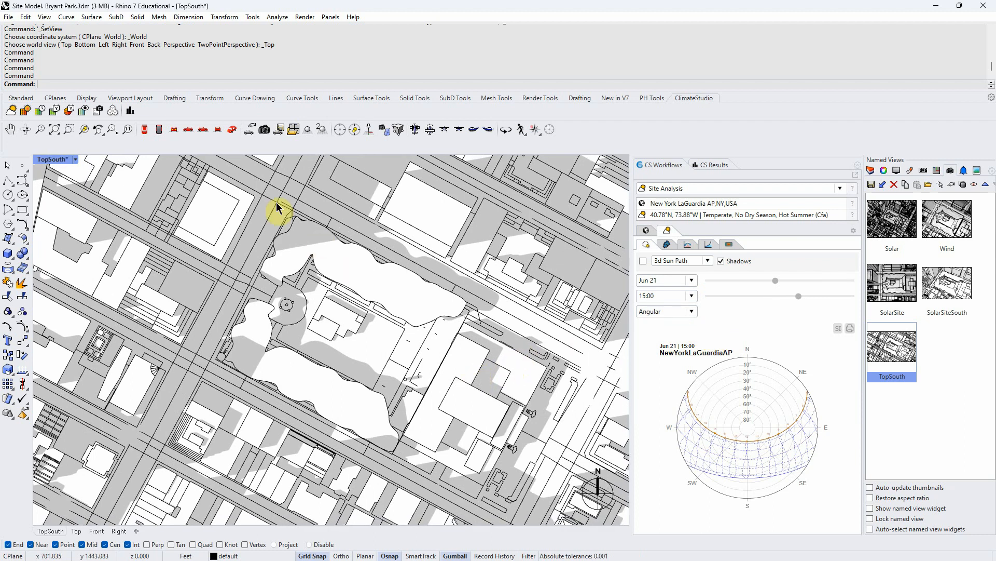
pyautogui.click(232, 132)
pyautogui.moveTo(327, 355); pyautogui.dragTo(370, 420, button='right')
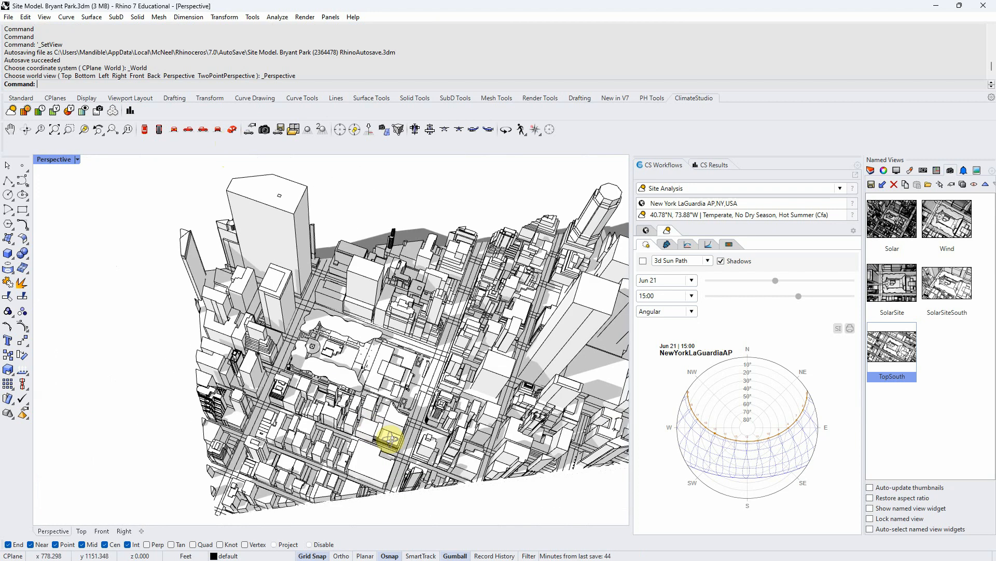
pyautogui.click(940, 239)
pyautogui.doubleClick(896, 227)
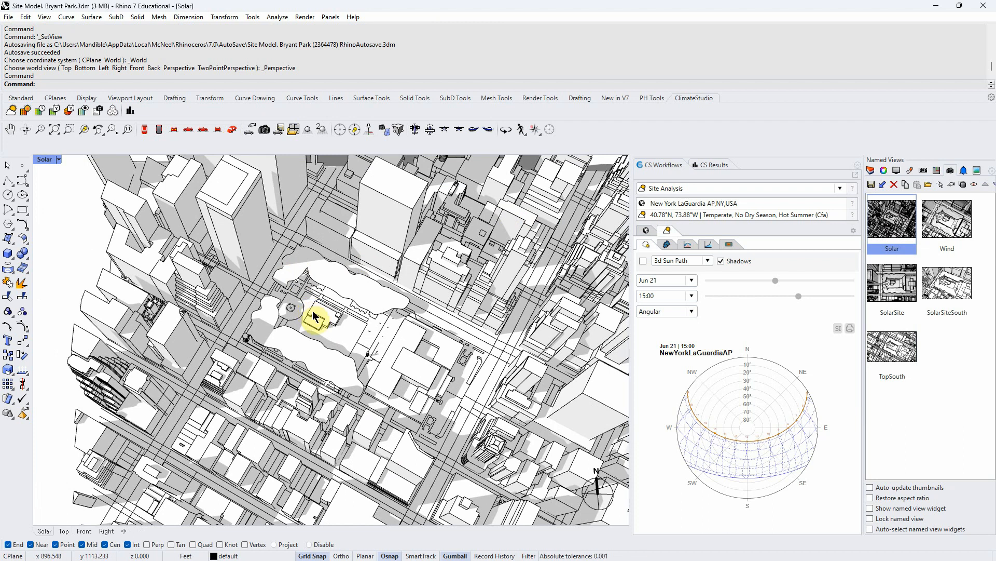
# - Set the sun path date to the Winter Solstice in the zoomed-in Solar view
pyautogui.scroll(3, 310, 311)
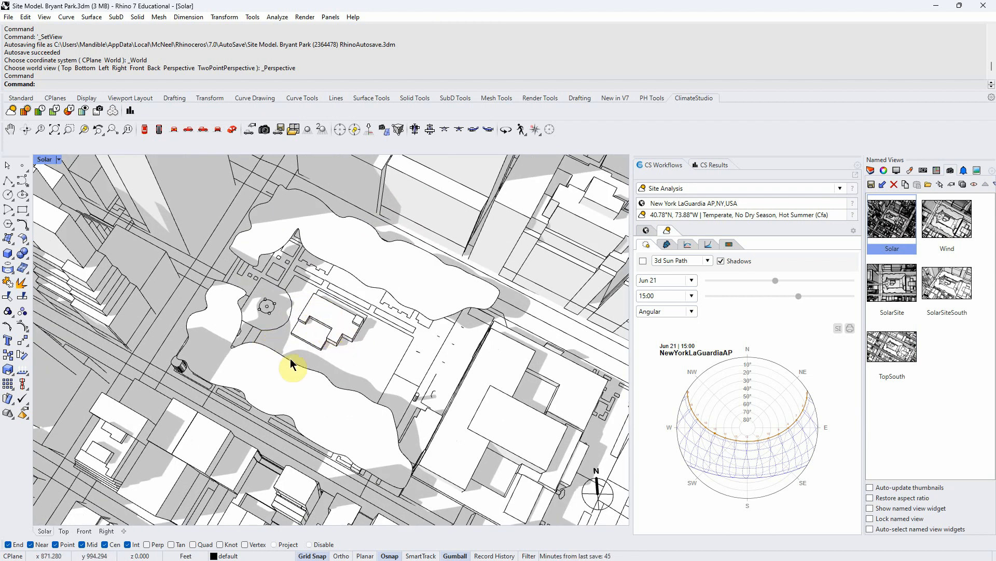
pyautogui.scroll(3, 327, 330)
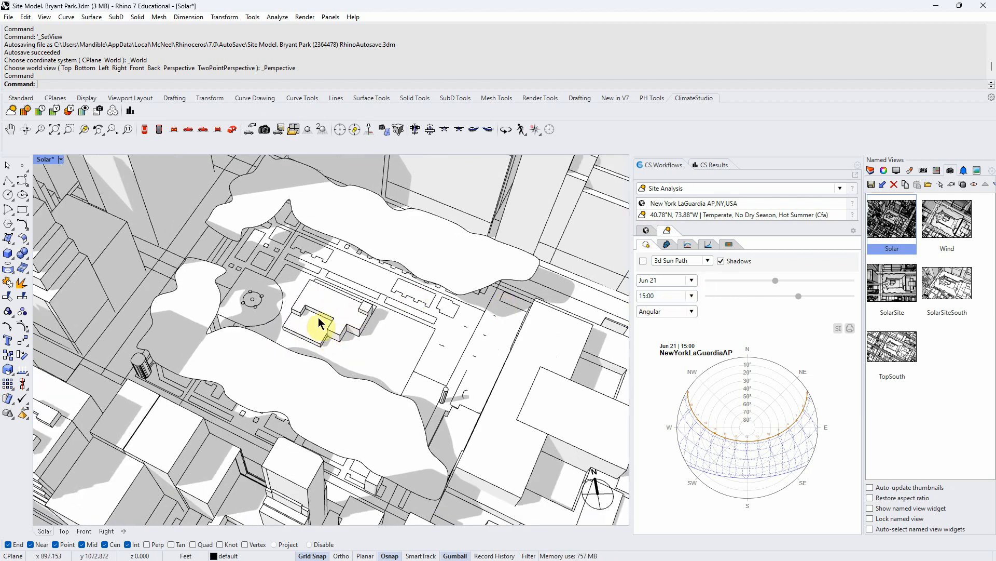
pyautogui.click(692, 281)
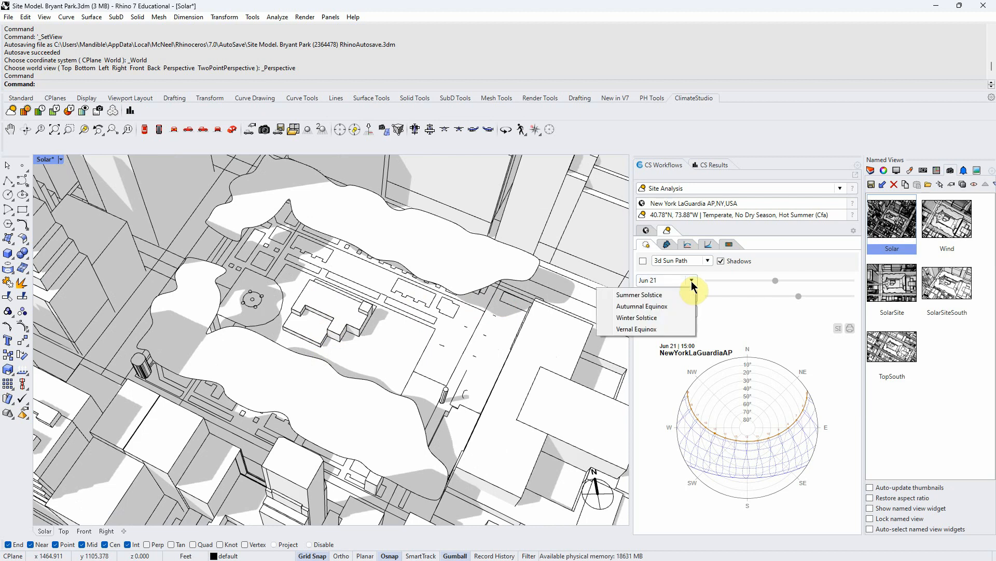
pyautogui.click(639, 317)
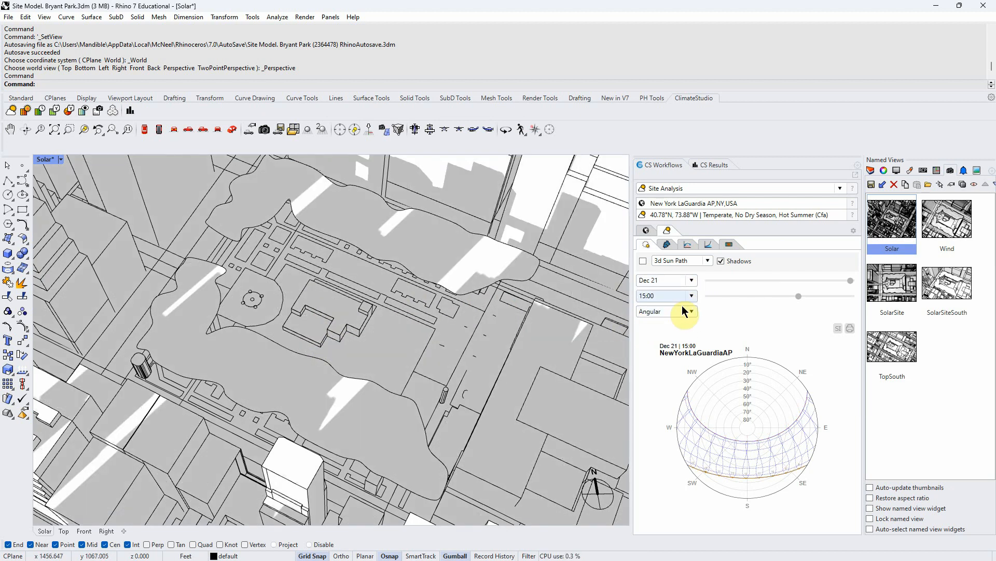
# - Set the shadow time to noon
pyautogui.click(692, 280)
pyautogui.click(691, 283)
pyautogui.click(692, 296)
pyautogui.click(665, 319)
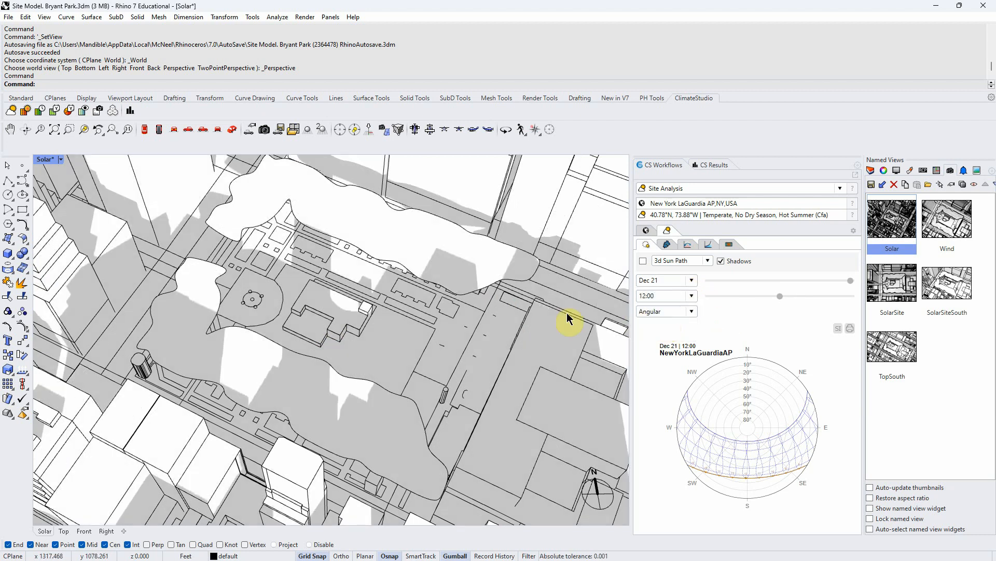
# - Set the sun path date to the Summer Solstice
pyautogui.click(692, 280)
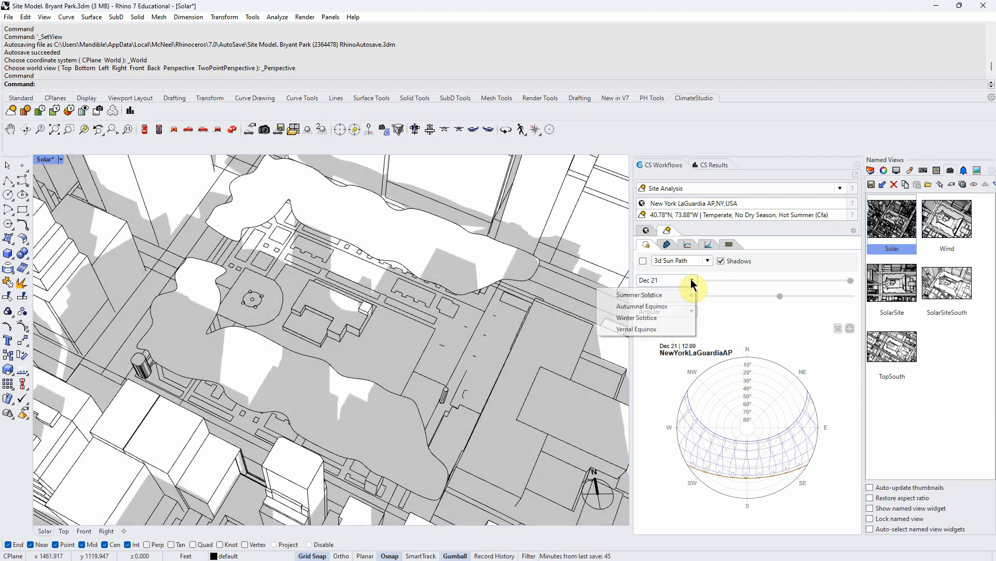
pyautogui.click(651, 296)
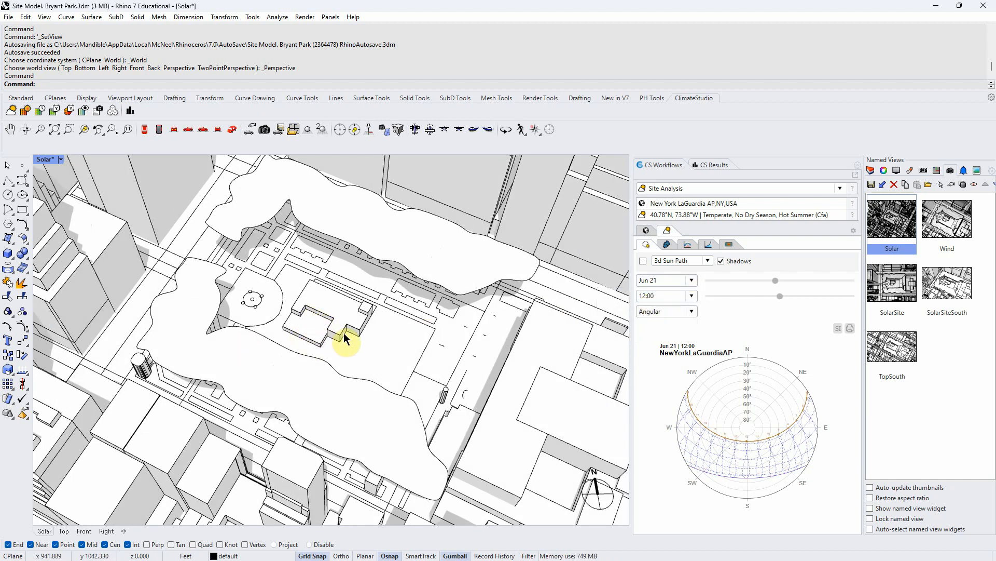
pyautogui.moveTo(337, 330); pyautogui.dragTo(359, 370, button='right')
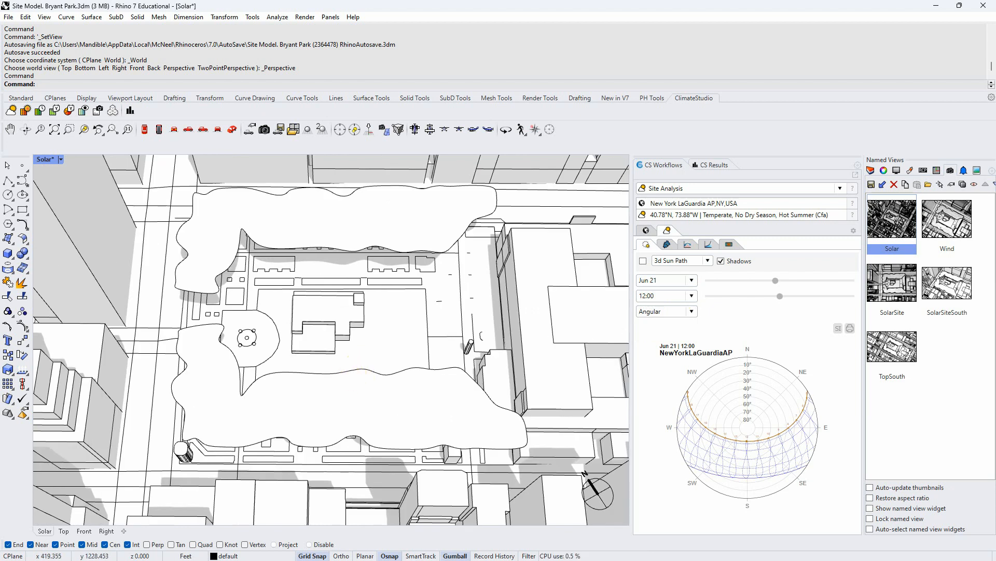
# - Switch to Word to read the solar shading study instructions in the assignment document
pyautogui.hotkey('alt', 'Tab')
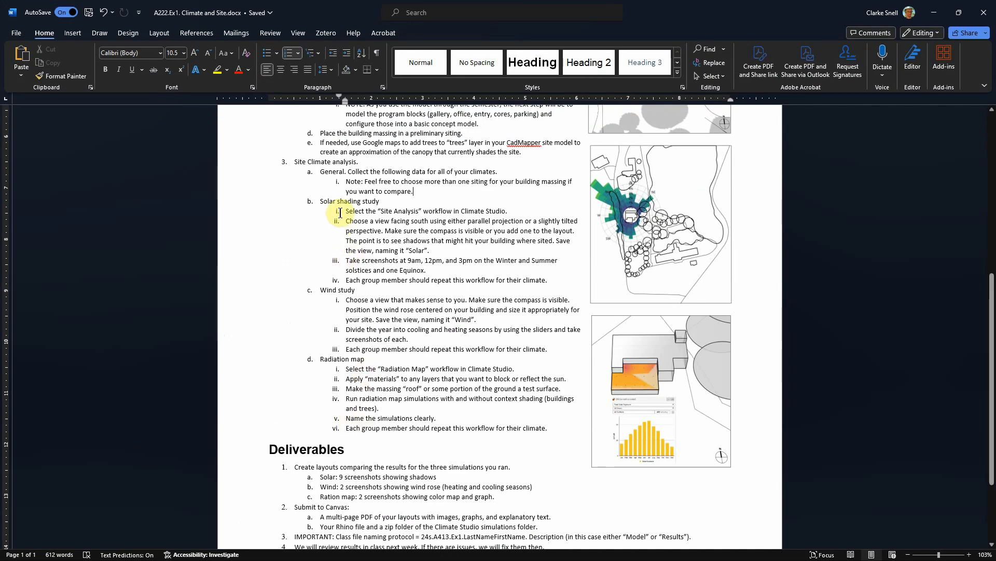
pyautogui.hotkey('alt', 'Tab')
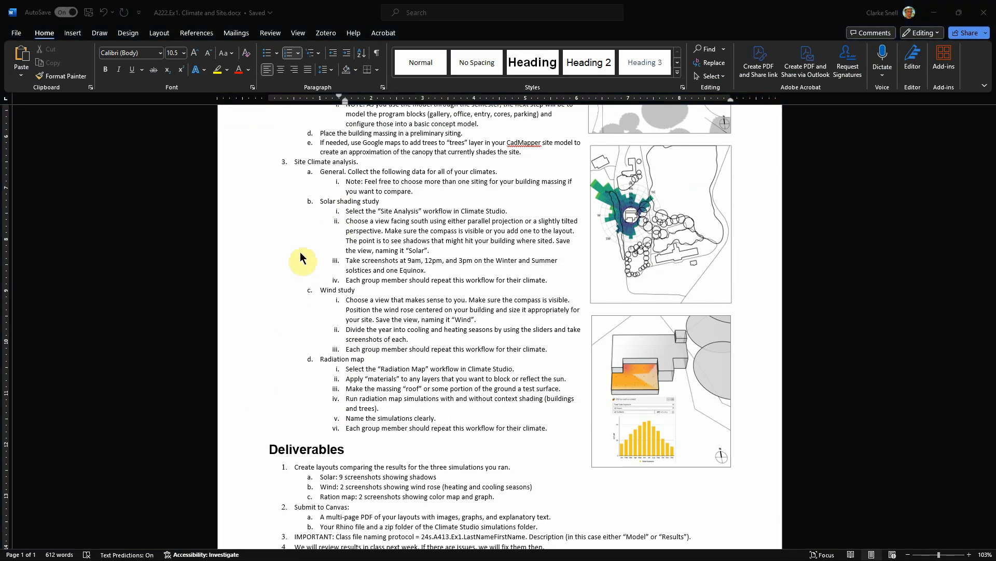
# - Review the solar shading, wind study and deliverables instructions in the assignment document
pyautogui.hotkey('alt', 'Tab')
pyautogui.moveTo(320, 201)
pyautogui.mouseDown()
pyautogui.moveTo(590, 279)
pyautogui.moveTo(571, 282)
pyautogui.mouseUp()
pyautogui.click(316, 360)
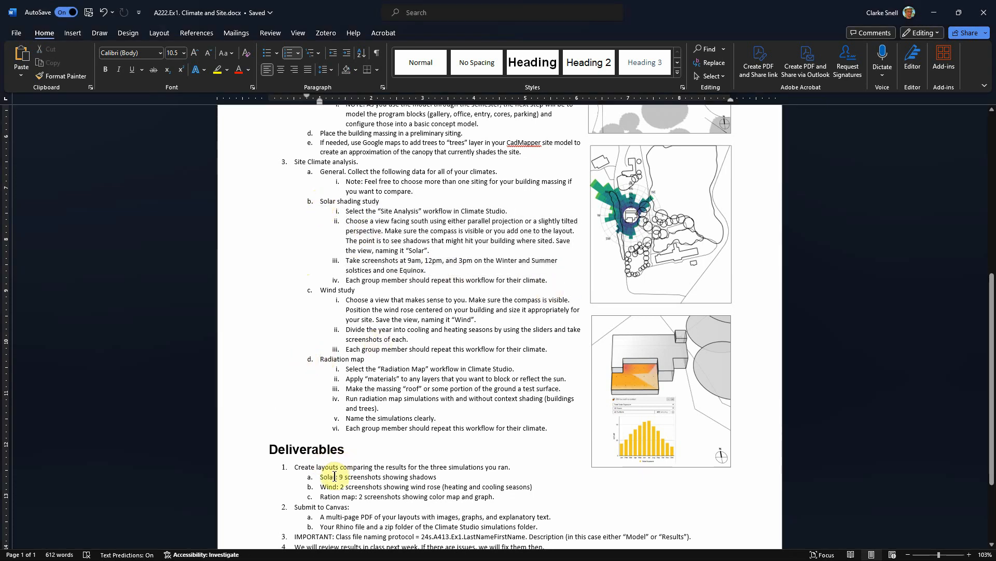
pyautogui.moveTo(319, 478); pyautogui.dragTo(361, 479)
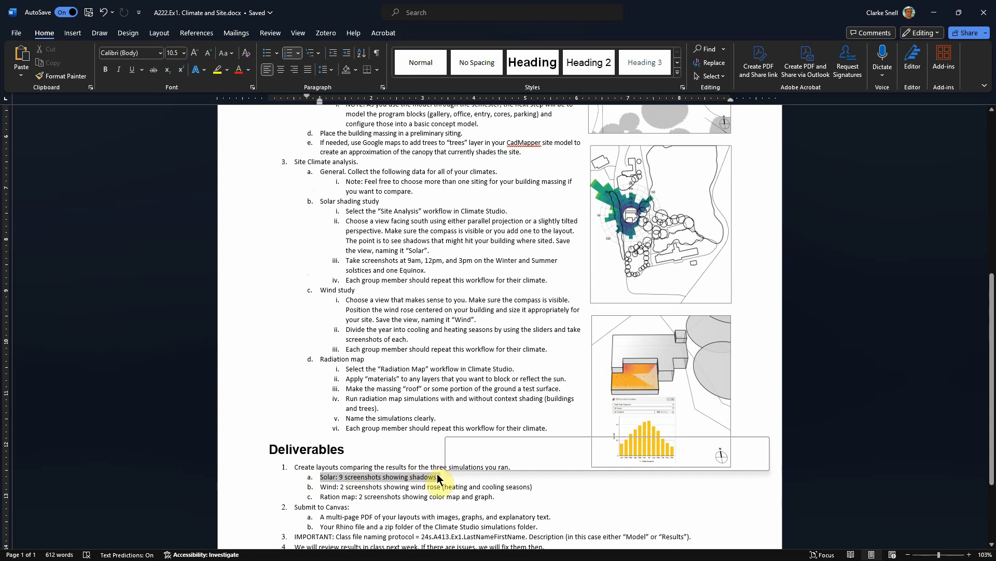
pyautogui.click(290, 380)
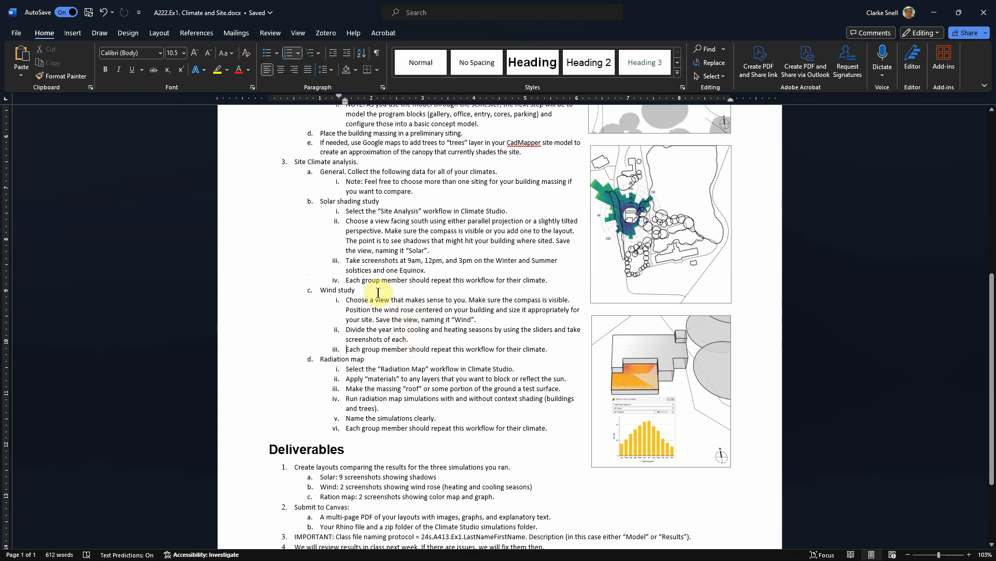
pyautogui.moveTo(344, 281); pyautogui.dragTo(407, 284)
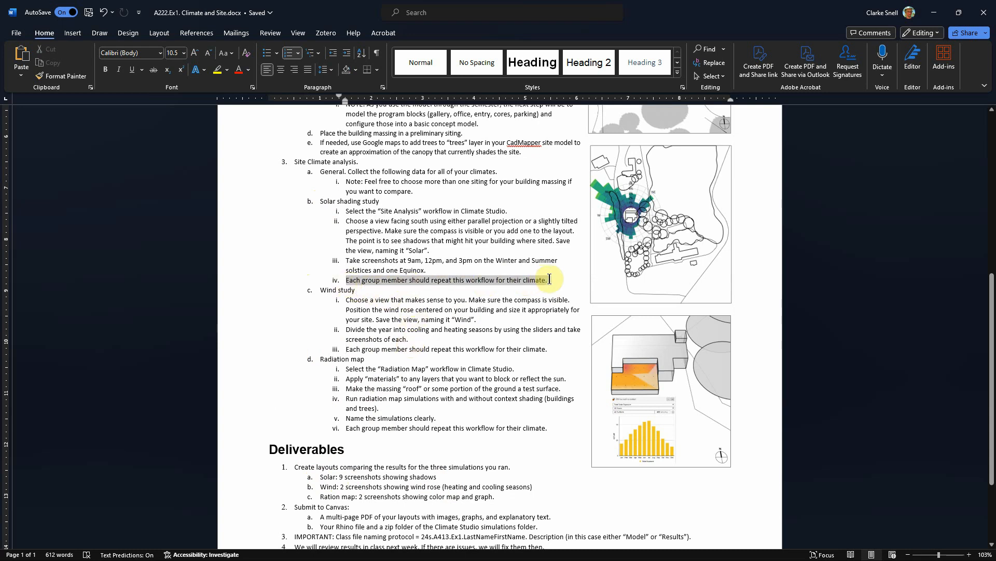
pyautogui.click(319, 344)
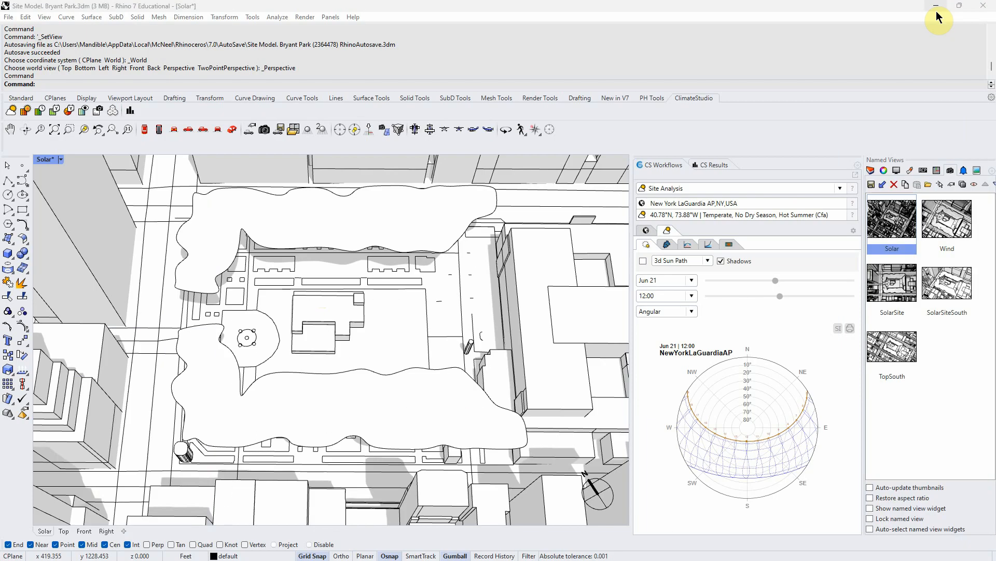
# - Return to Rhino, restore the saved Wind named view and turn off the trees layer
pyautogui.click(938, 13)
pyautogui.doubleClick(953, 224)
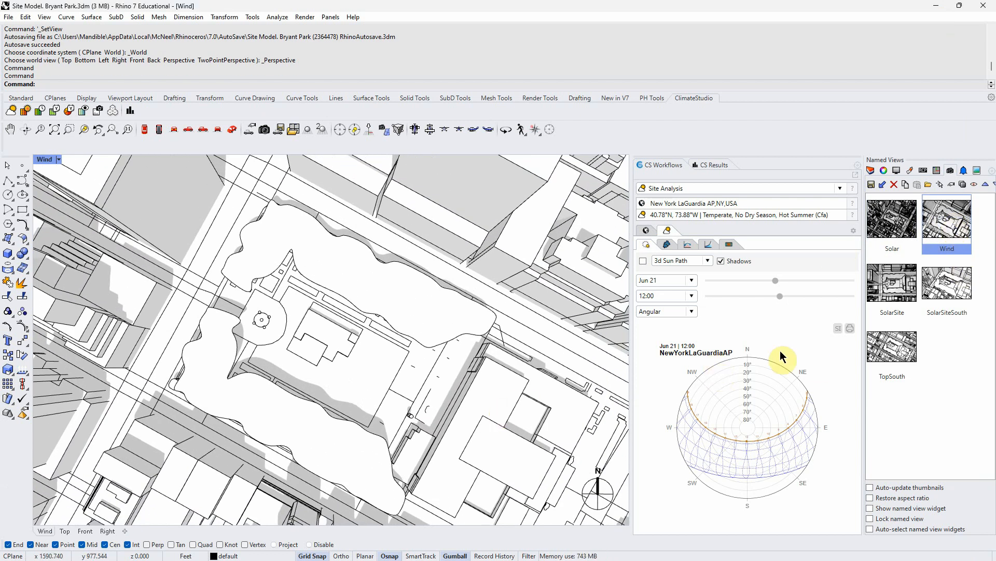
pyautogui.click(872, 170)
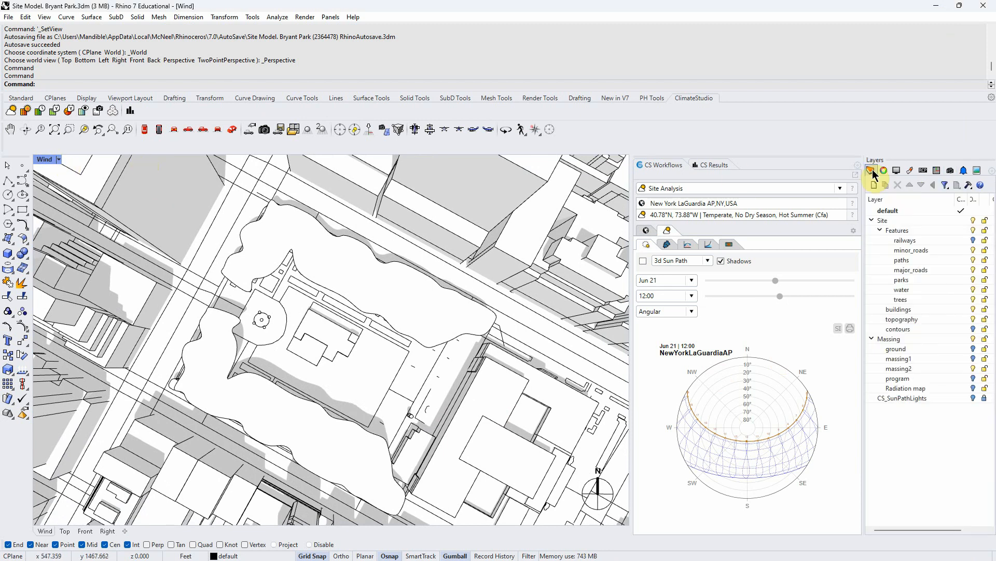
pyautogui.click(973, 300)
# - Set the viewport to Ghosted and show the 3D wind rose centered on the building massing
pyautogui.click(59, 159)
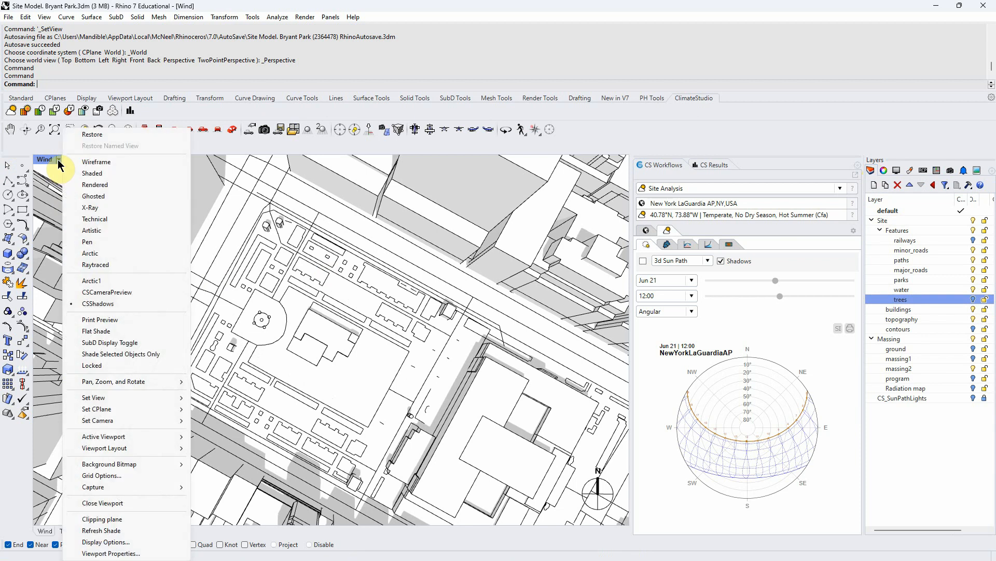
pyautogui.click(93, 196)
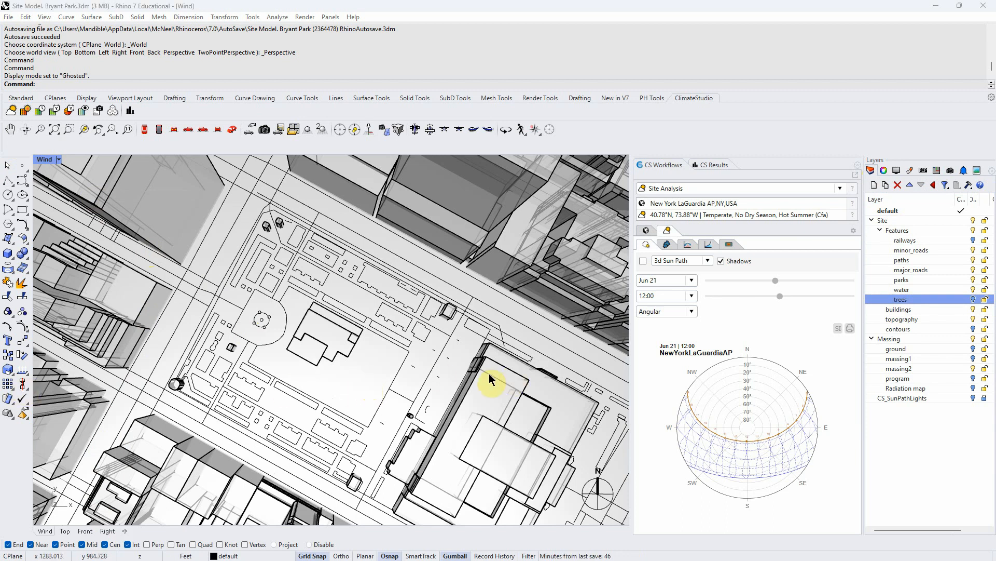
pyautogui.click(669, 244)
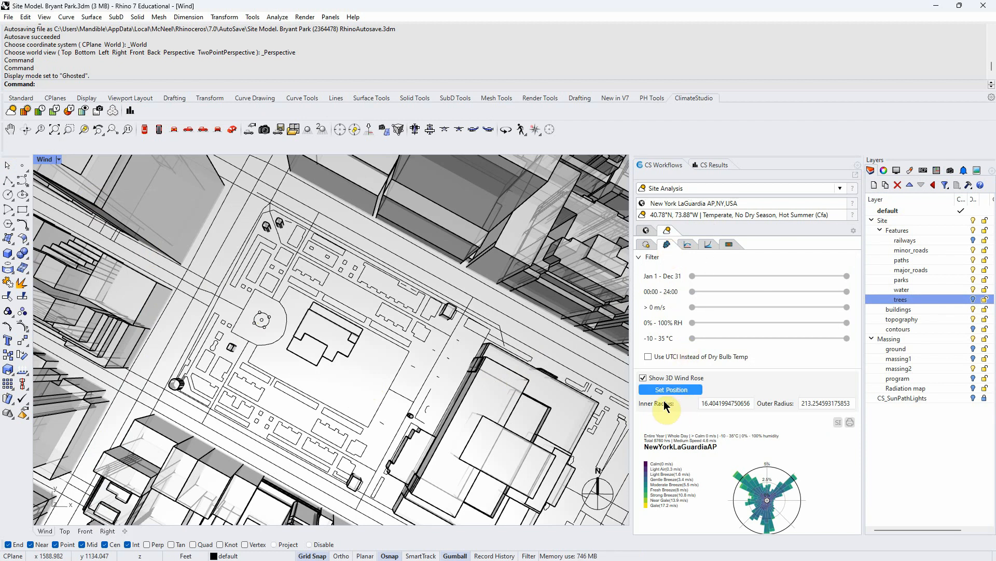
pyautogui.click(644, 378)
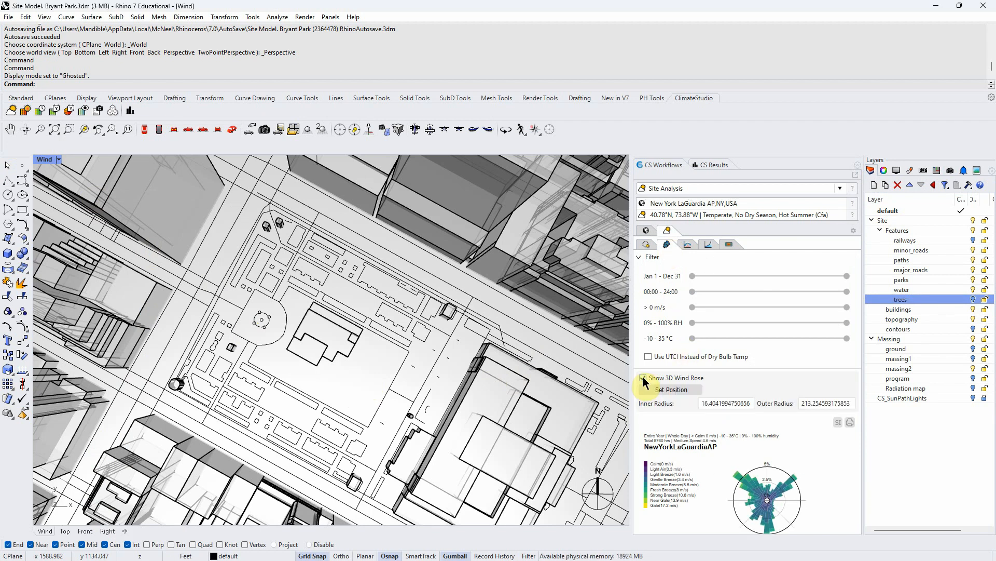
pyautogui.click(671, 390)
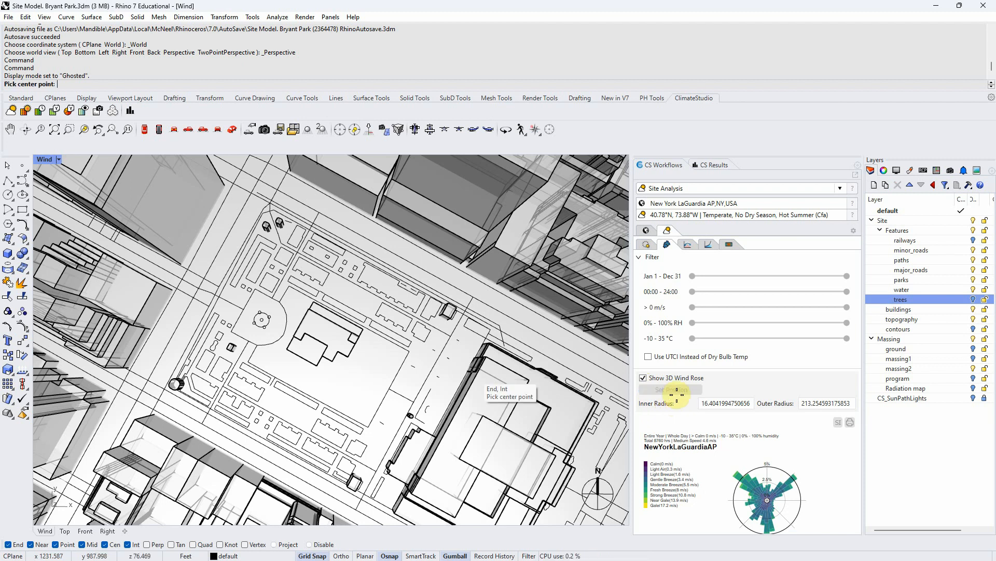
pyautogui.click(324, 334)
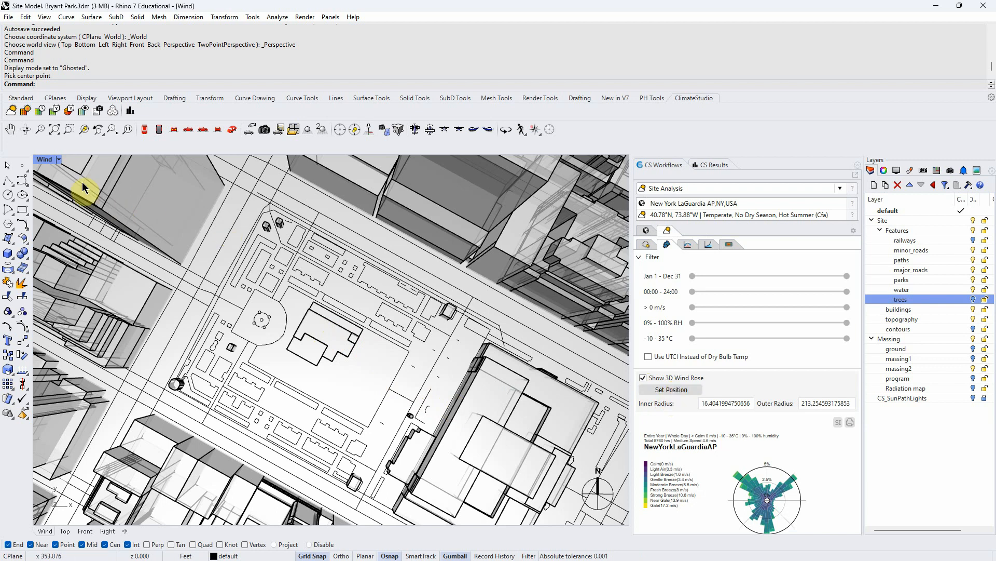
# - Hide the topography and Massing layers, returning the viewport to Ghosted display
pyautogui.click(58, 159)
pyautogui.click(86, 163)
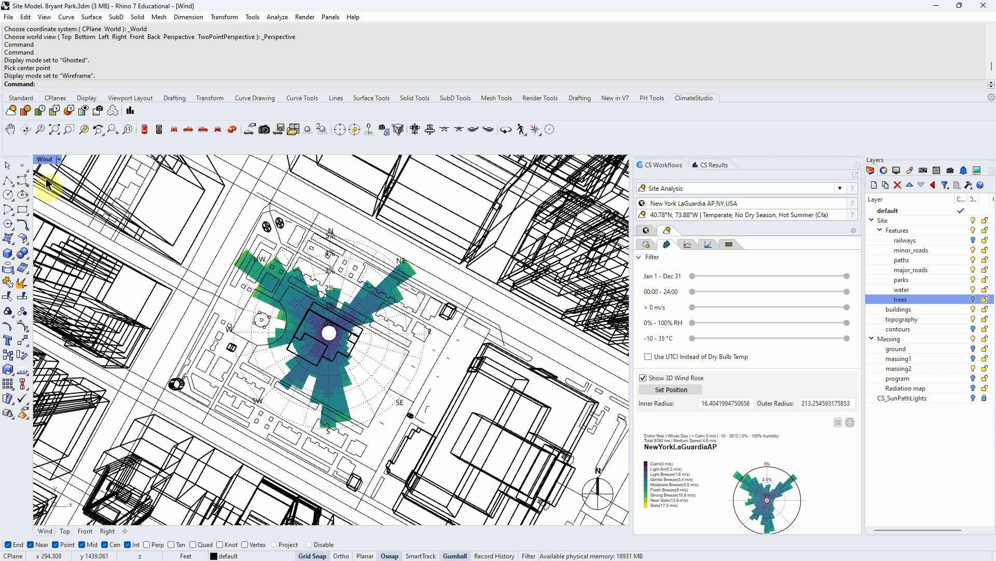
pyautogui.click(973, 320)
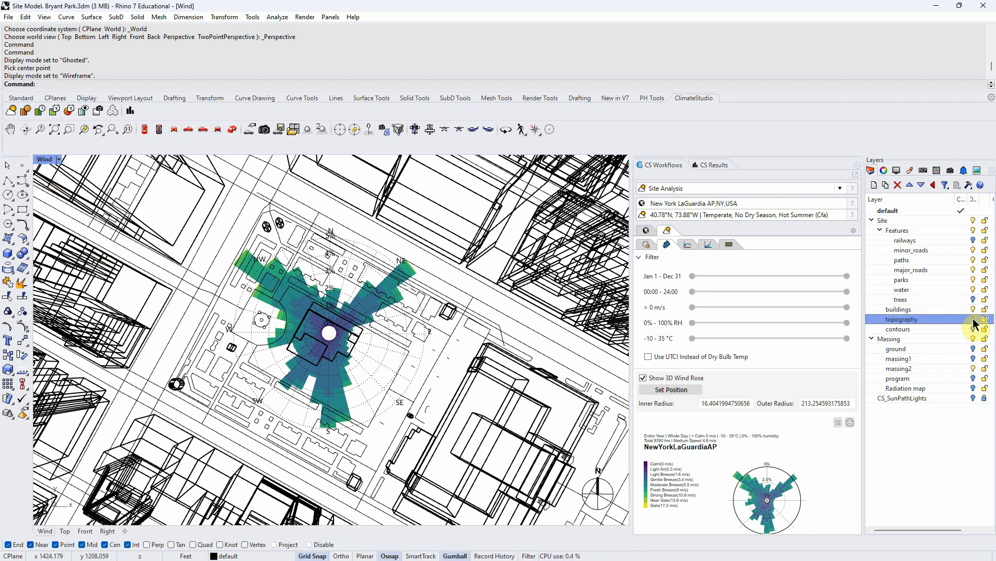
pyautogui.click(58, 160)
pyautogui.click(93, 196)
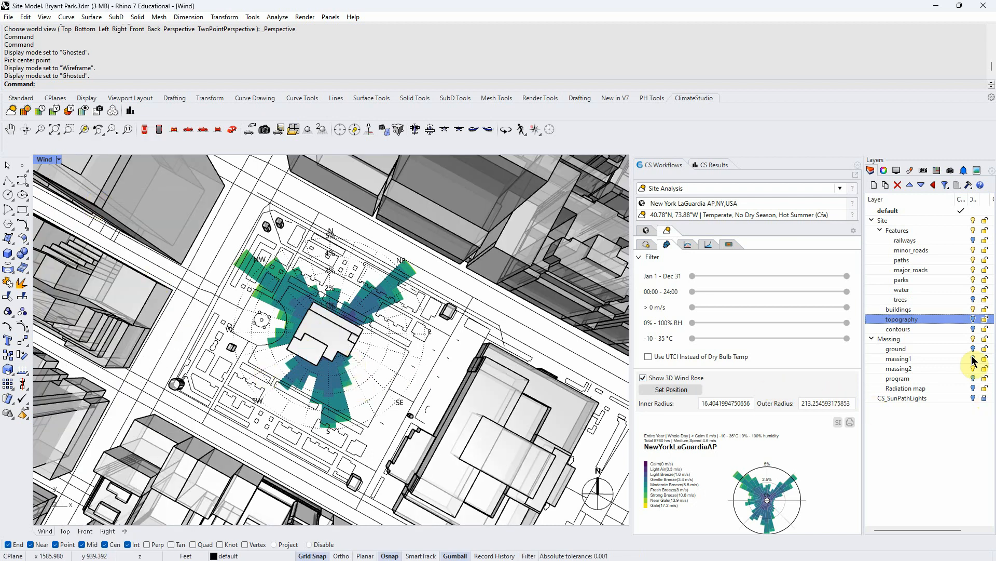
pyautogui.click(973, 338)
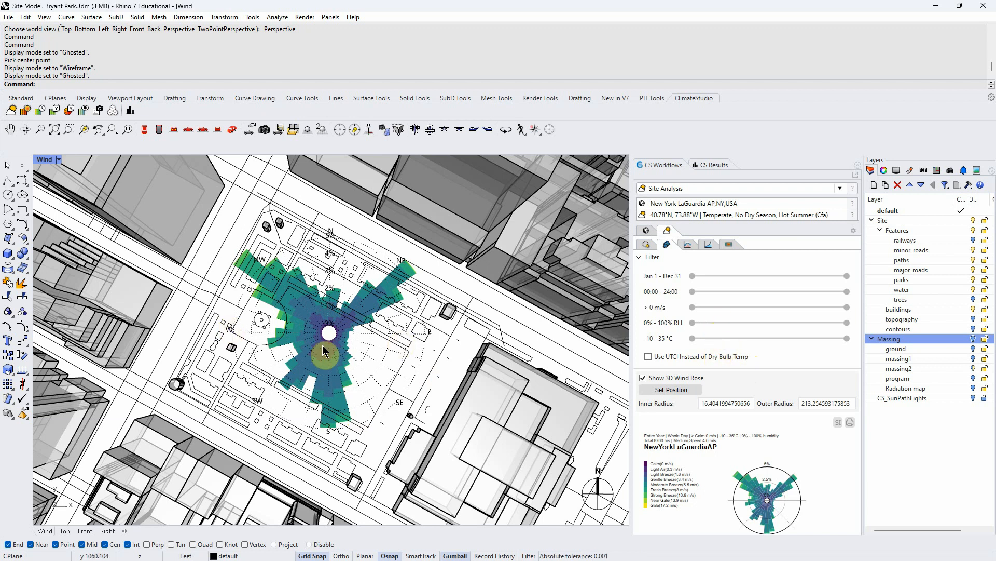
# - Filter the wind rose dates to Nov 1 – May 1 for the heating season
pyautogui.moveTo(847, 281); pyautogui.dragTo(790, 276)
pyautogui.moveTo(693, 276); pyautogui.dragTo(726, 276)
pyautogui.moveTo(821, 275)
pyautogui.mouseDown()
pyautogui.moveTo(794, 276)
pyautogui.moveTo(826, 284)
pyautogui.mouseUp()
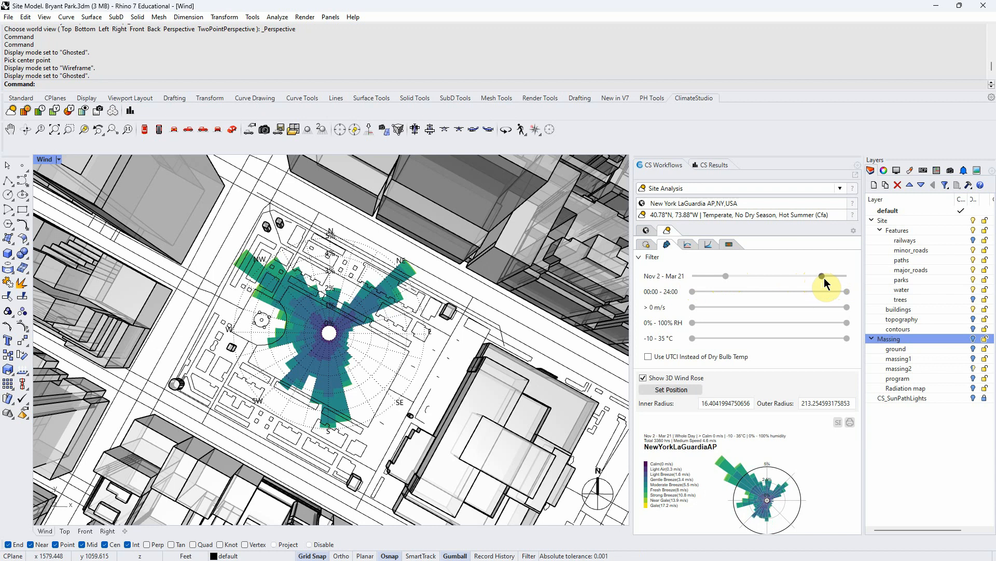
pyautogui.moveTo(728, 277); pyautogui.dragTo(743, 276)
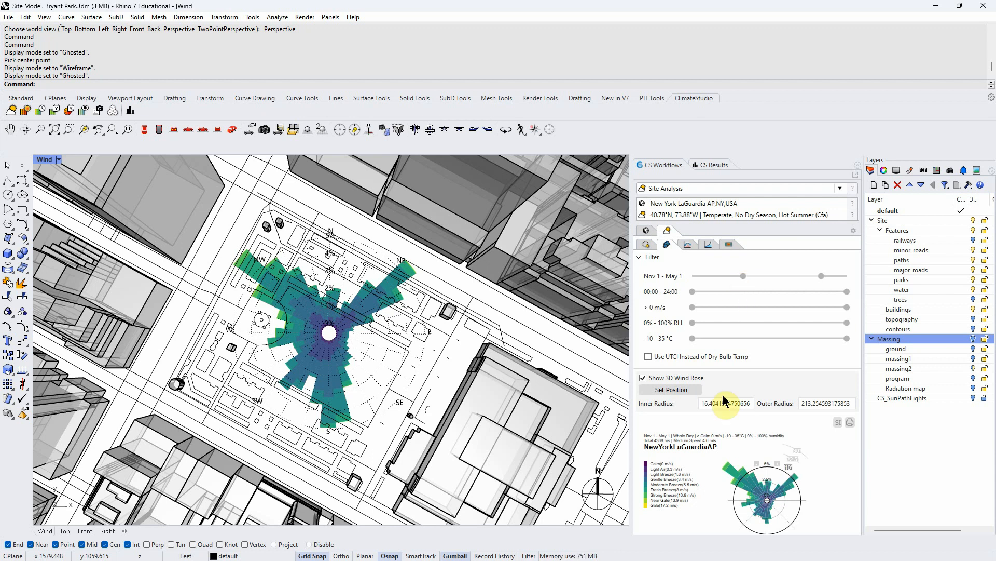
pyautogui.moveTo(761, 501)
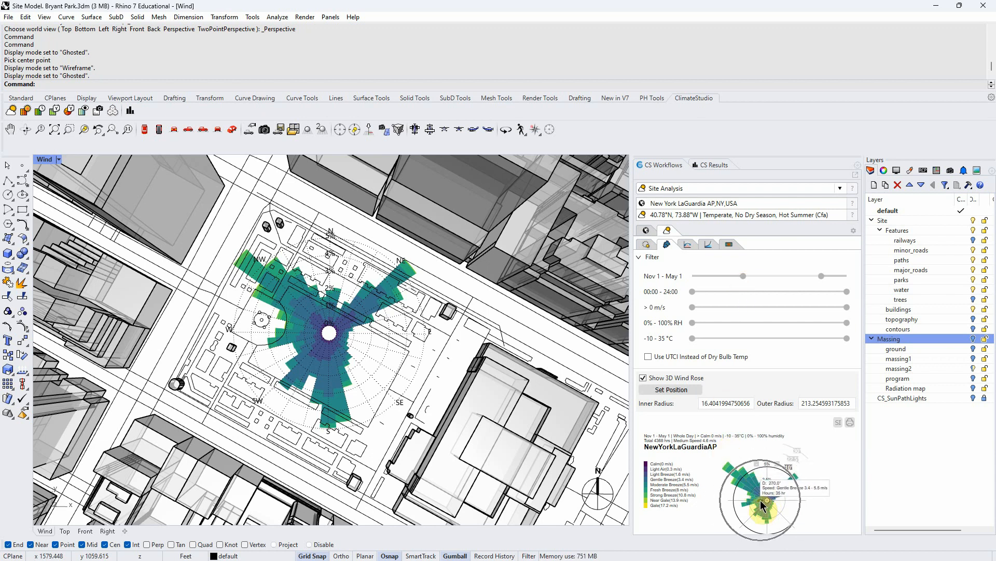
pyautogui.click(851, 423)
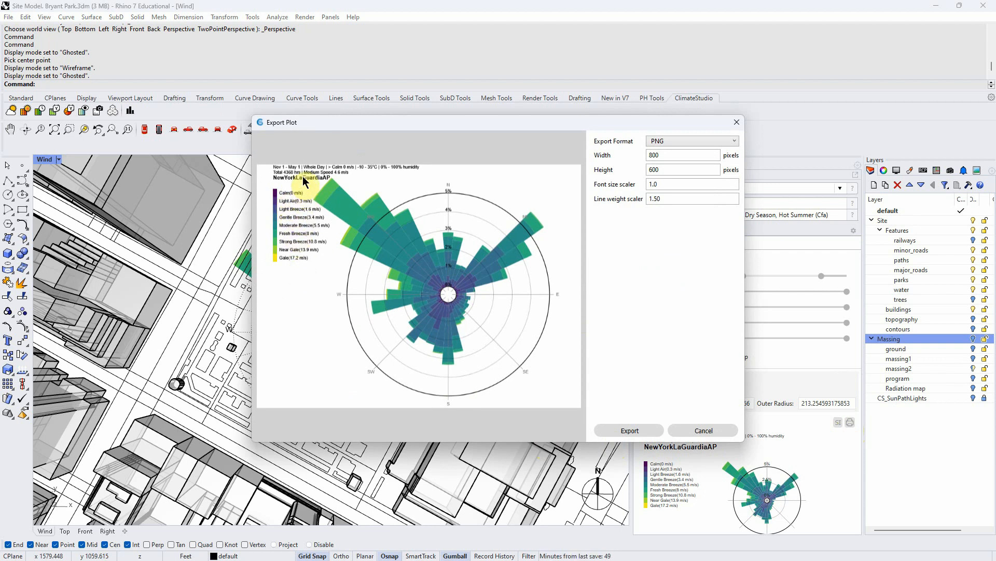
pyautogui.click(697, 430)
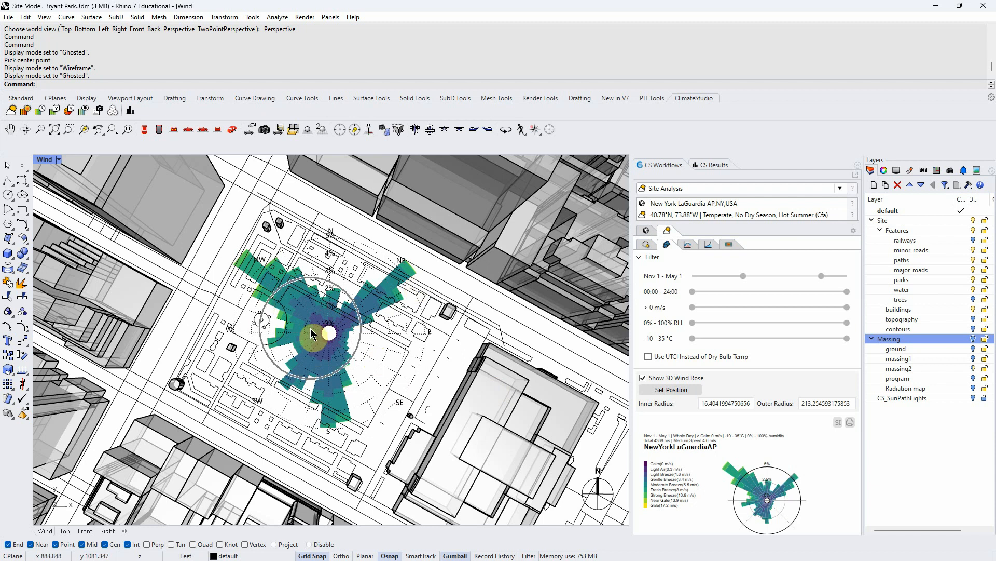
# - Refresh the 3D wind rose and screenshot the viewport region showing the heating-season wind rose
pyautogui.click(644, 378)
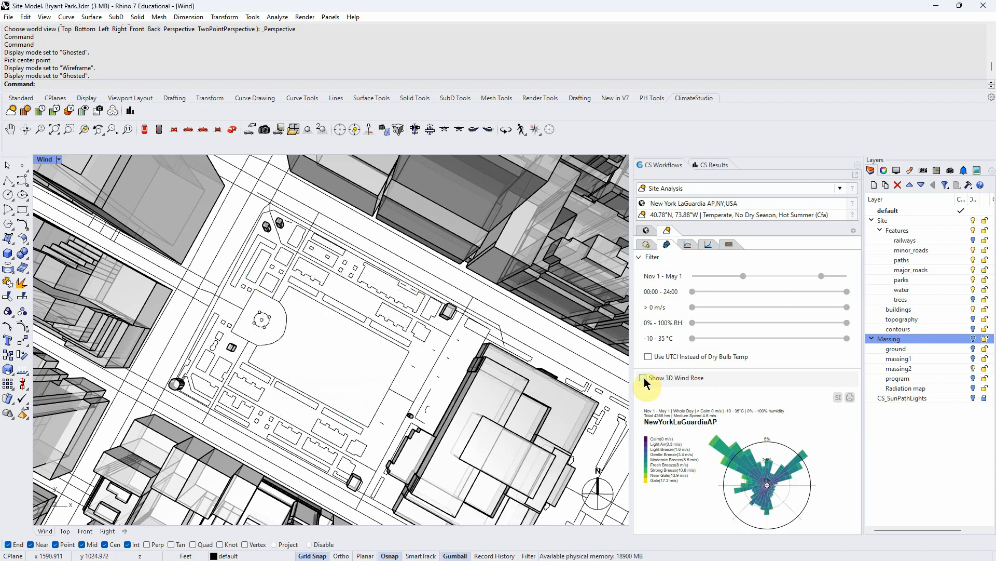
pyautogui.click(644, 378)
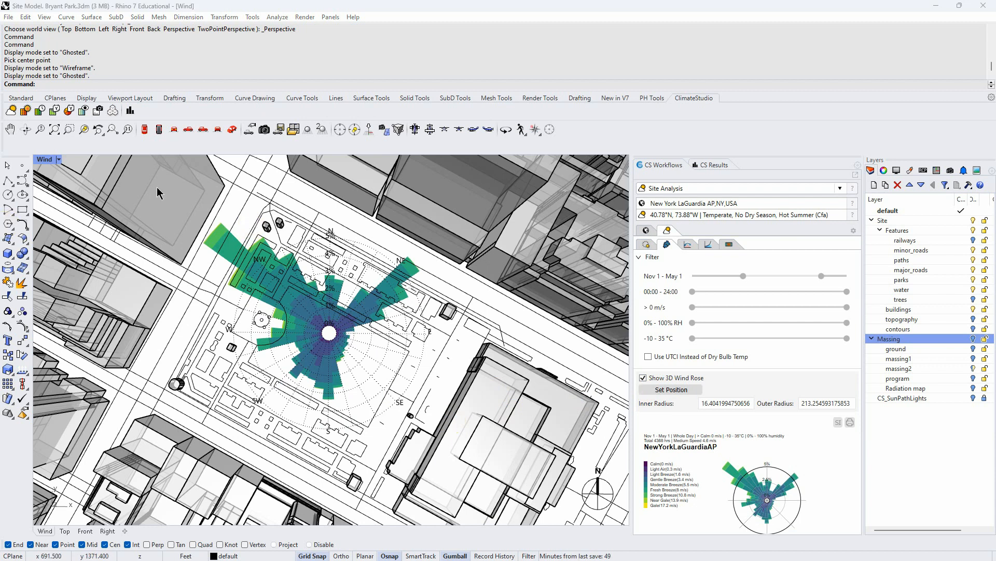
pyautogui.press('super+shift+s')
pyautogui.moveTo(97, 166); pyautogui.dragTo(540, 514)
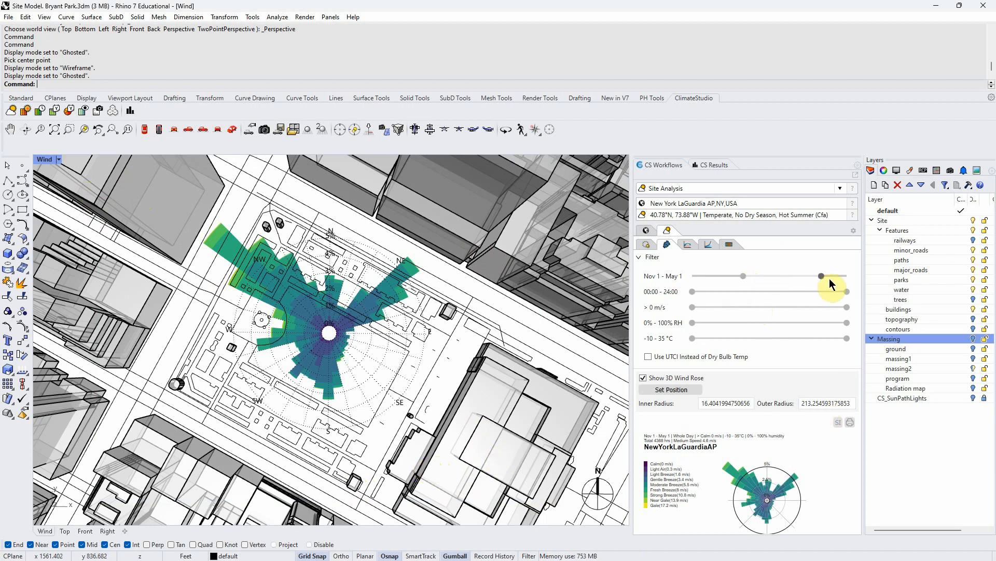
# - Set the wind rose date range to May 2 – Sep 28 for the cooling season and refresh the 3D wind rose
pyautogui.moveTo(821, 275); pyautogui.dragTo(795, 275)
pyautogui.moveTo(732, 275); pyautogui.dragTo(809, 278)
pyautogui.click(644, 379)
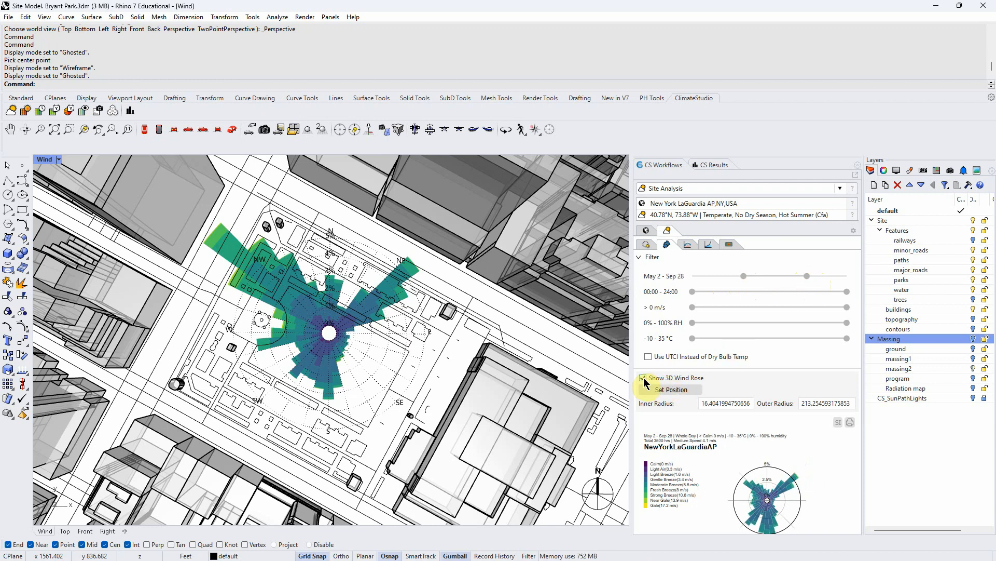
pyautogui.click(643, 378)
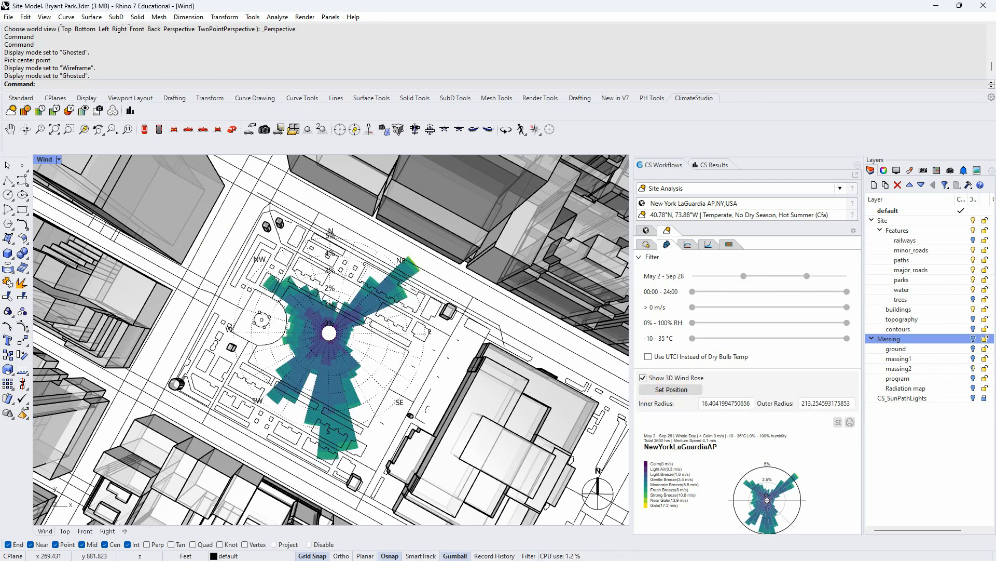
# - Capture a screenshot of the cooling-season wind rose and dismiss the Snipping Tool window
pyautogui.press('Print')
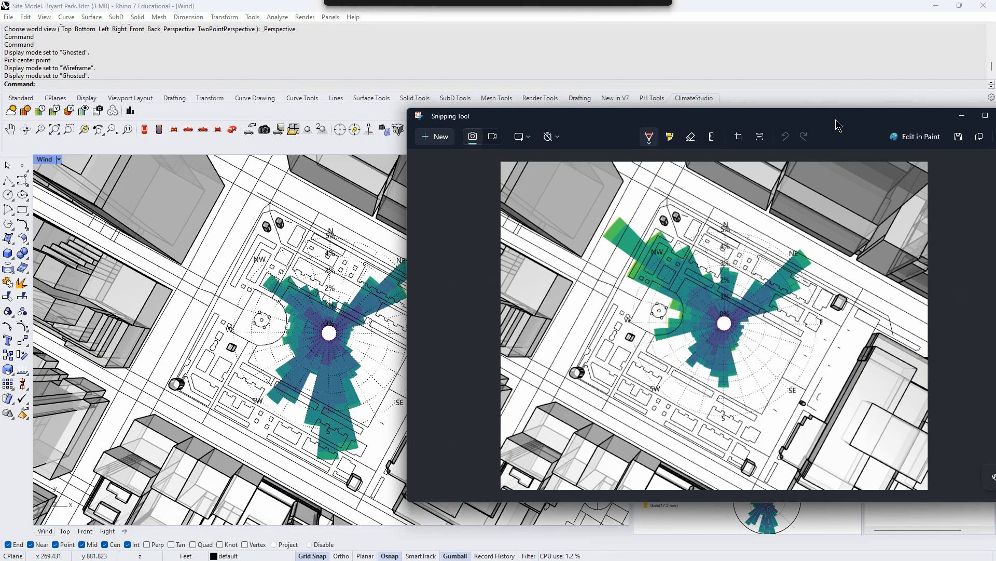
pyautogui.moveTo(835, 120); pyautogui.dragTo(903, 128)
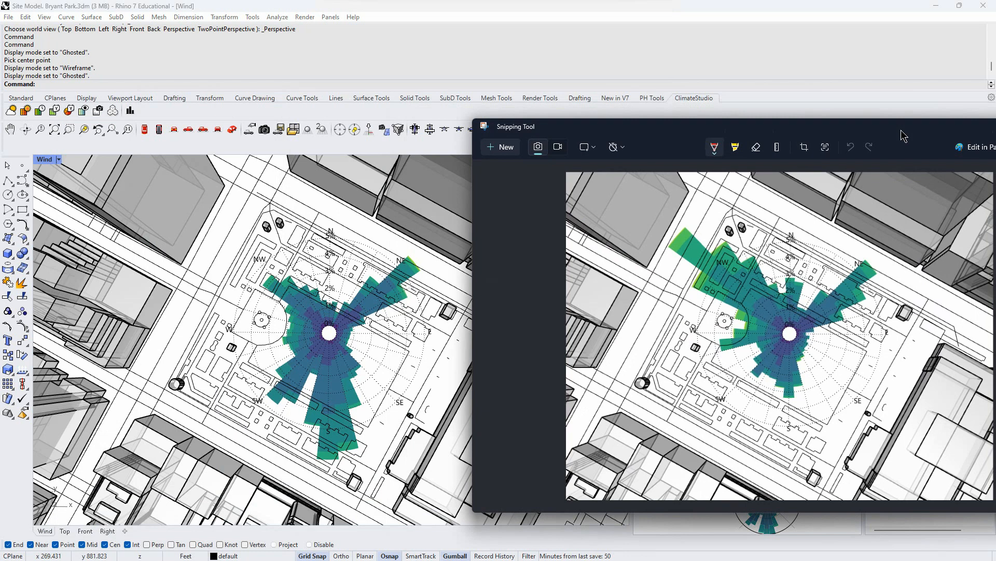
pyautogui.moveTo(901, 130); pyautogui.dragTo(991, 120)
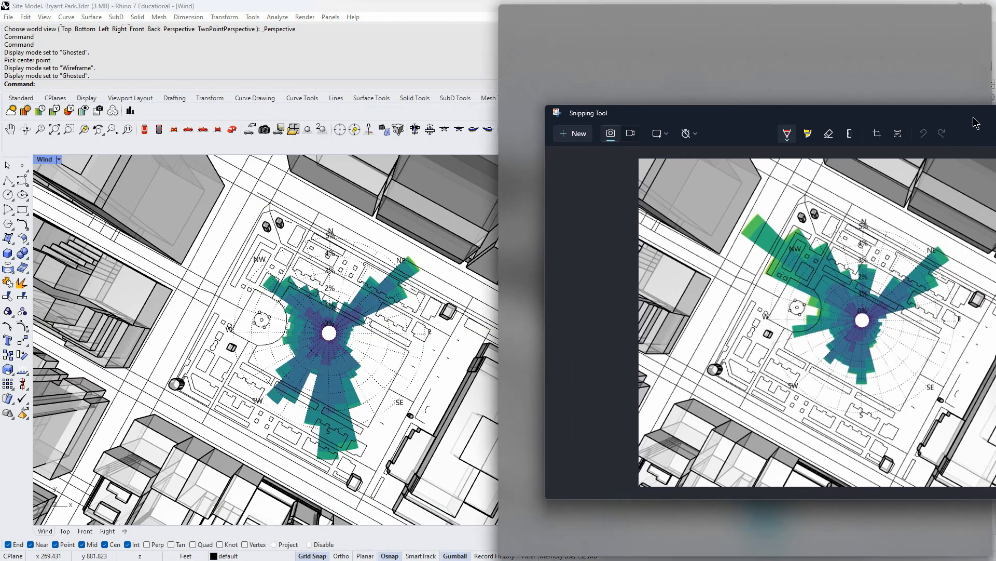
pyautogui.moveTo(912, 127); pyautogui.dragTo(0, 140)
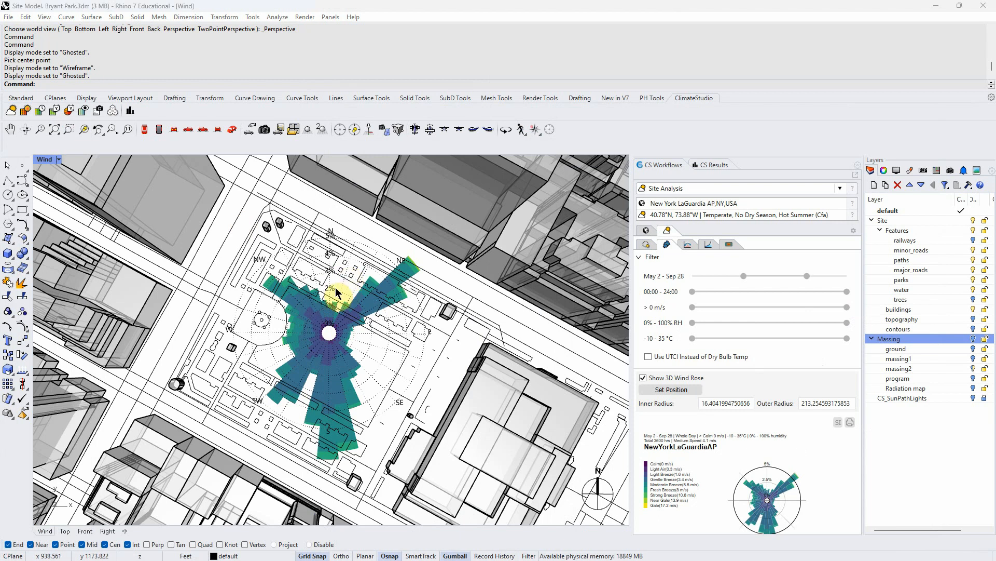
# - Examine the wind rose in the context of the surrounding city blocks
pyautogui.scroll(-5, 337, 292)
pyautogui.scroll(5, 351, 323)
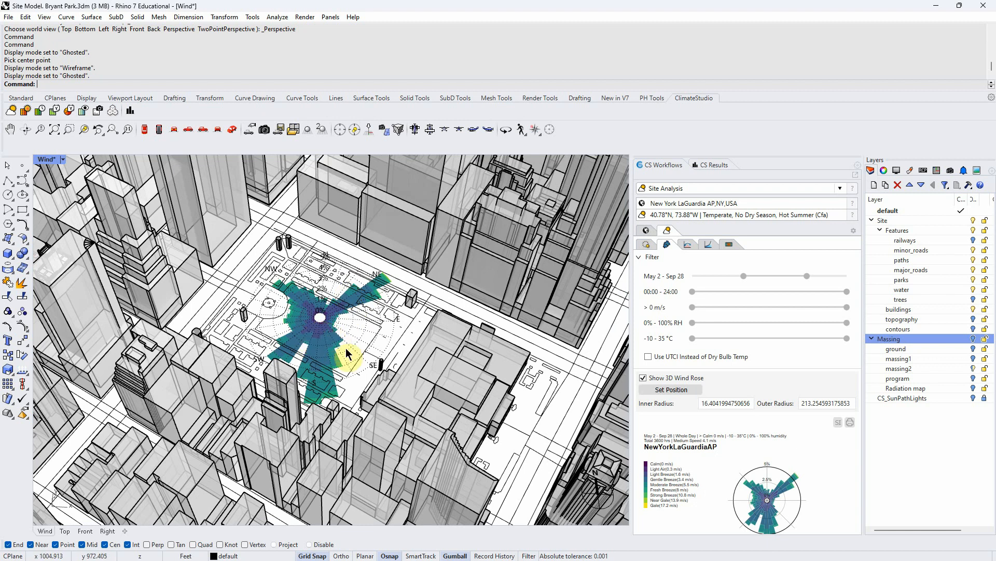
pyautogui.scroll(-3, 346, 354)
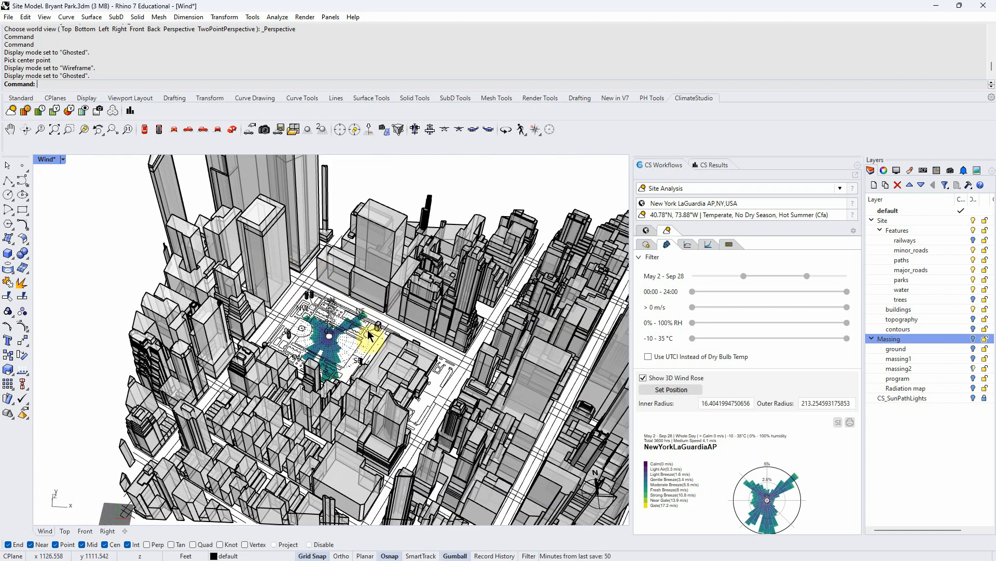
pyautogui.moveTo(370, 332); pyautogui.dragTo(382, 348, button='right')
pyautogui.moveTo(331, 367); pyautogui.dragTo(329, 393, button='right')
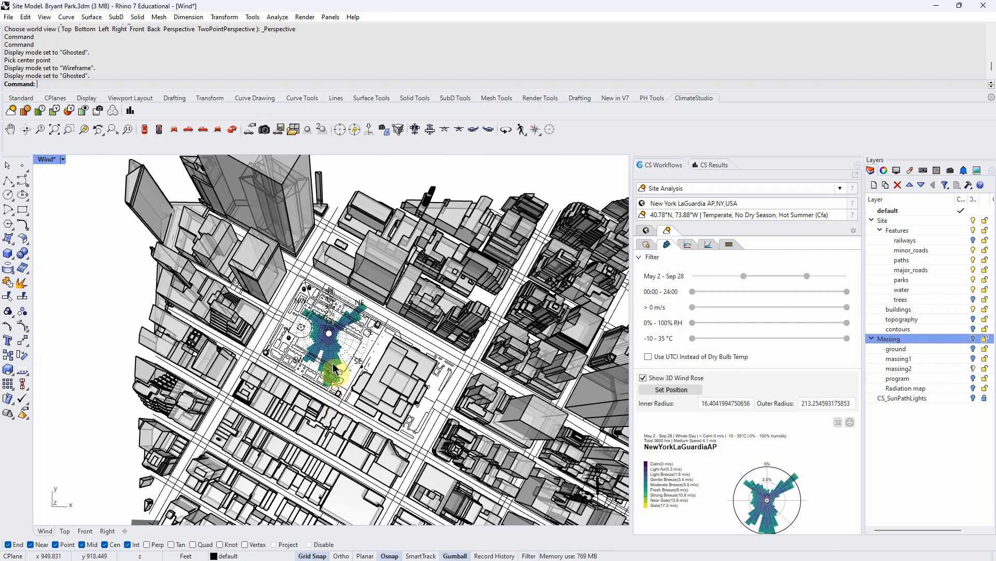
pyautogui.scroll(3, 337, 347)
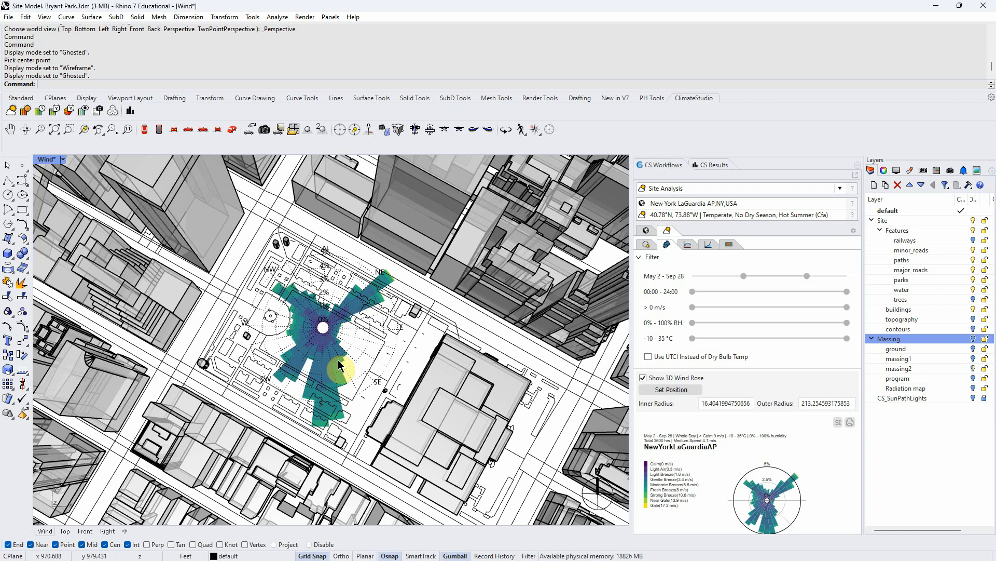
pyautogui.moveTo(338, 363); pyautogui.dragTo(333, 369, button='right')
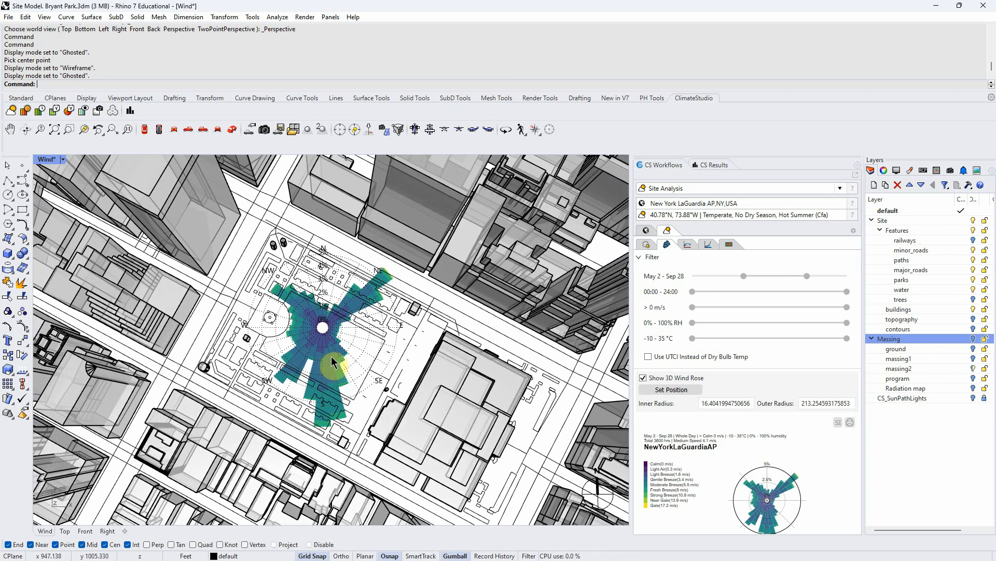
# - Review the wind study and deliverables requirements in the assignment document
pyautogui.scroll(2, 333, 364)
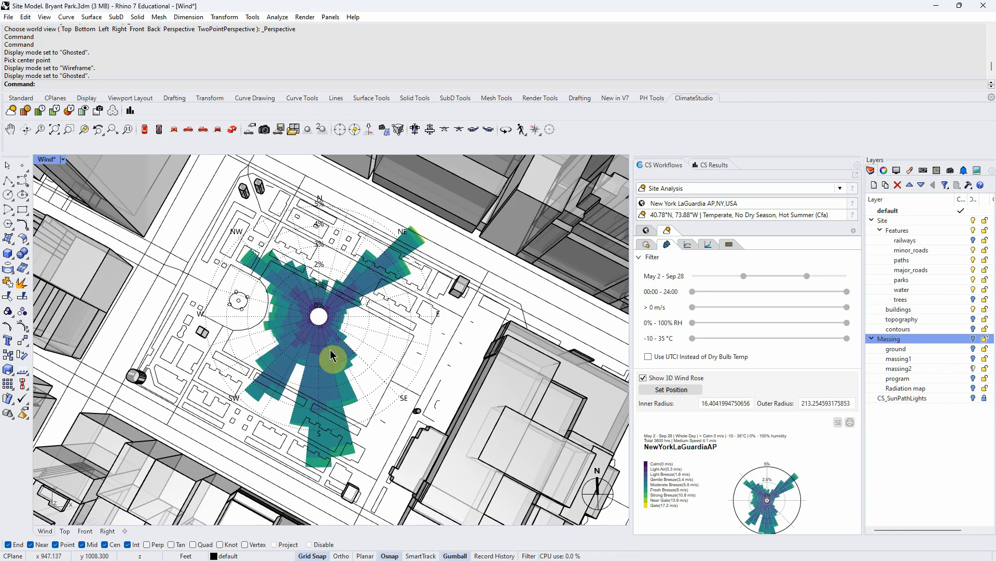
pyautogui.click(678, 207)
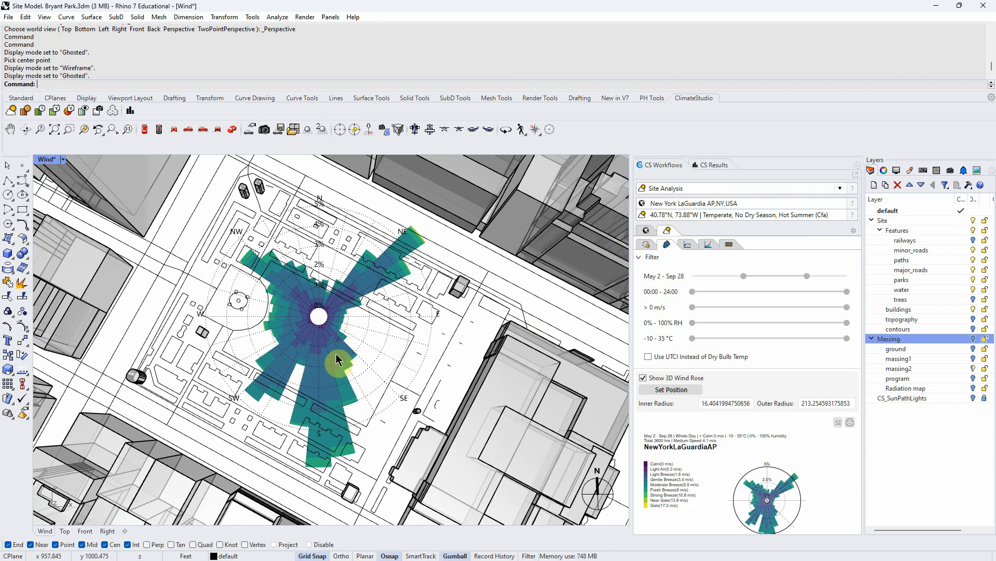
pyautogui.scroll(-2, 292, 358)
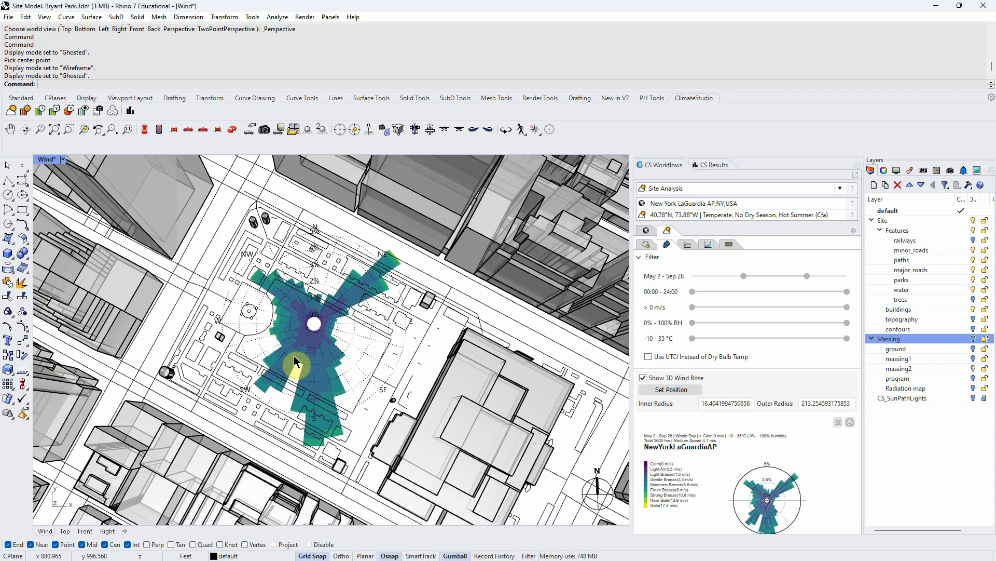
pyautogui.hotkey('alt', 'Tab')
pyautogui.moveTo(320, 290); pyautogui.dragTo(545, 351)
pyautogui.scroll(-4, 363, 451)
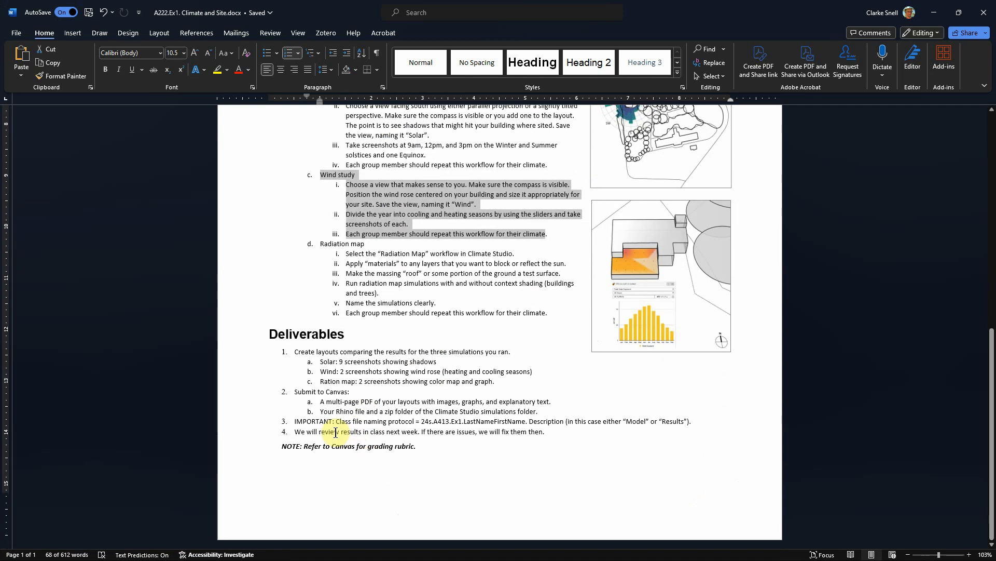
pyautogui.moveTo(320, 371); pyautogui.dragTo(539, 371)
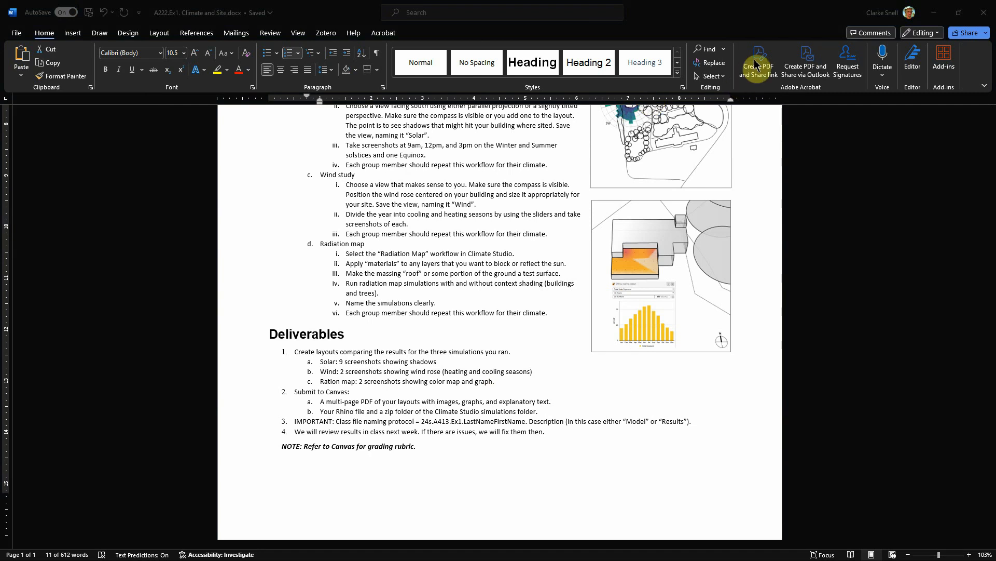
pyautogui.click(934, 12)
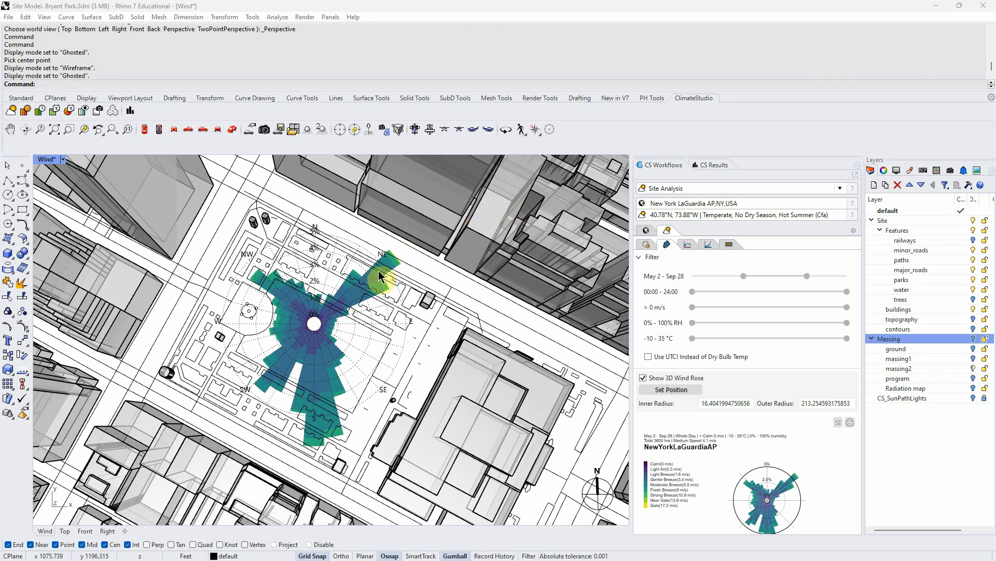
# - Switch the ClimateStudio workflow to Radiation Map
pyautogui.moveTo(382, 318)
pyautogui.mouseDown(button='right')
pyautogui.moveTo(378, 282)
pyautogui.moveTo(378, 319)
pyautogui.mouseUp(button='right')
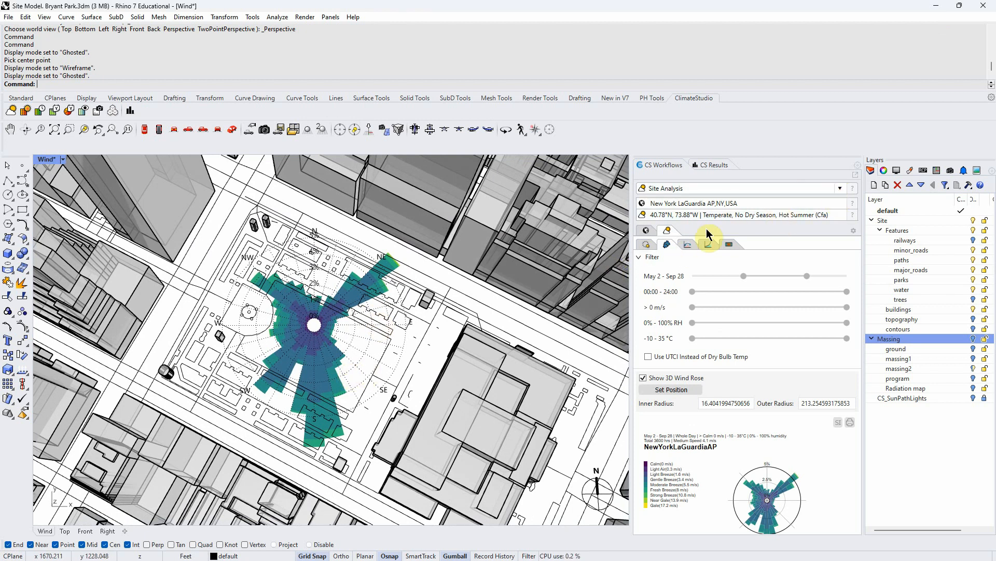
pyautogui.moveTo(400, 306); pyautogui.dragTo(429, 292, button='right')
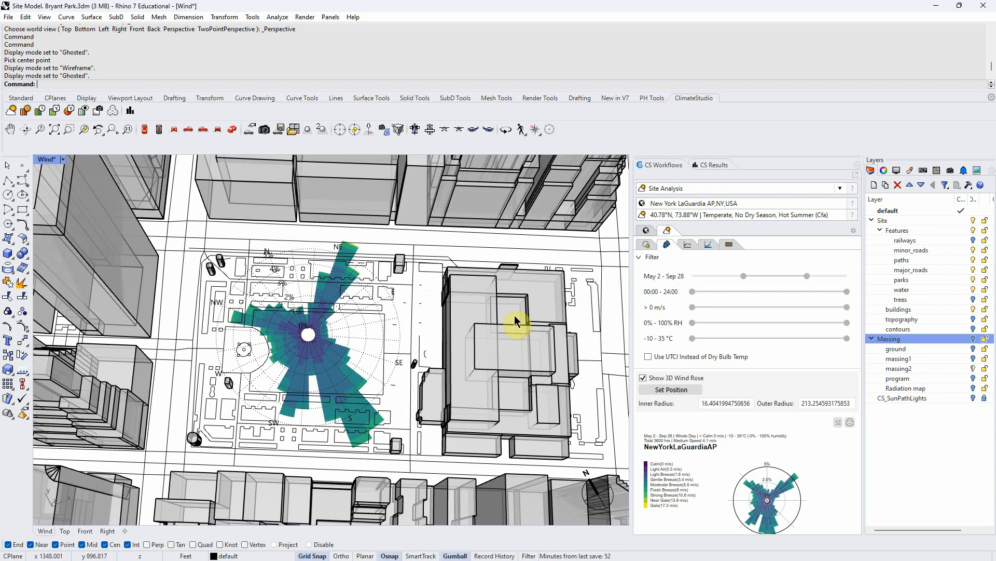
pyautogui.moveTo(442, 351); pyautogui.dragTo(436, 349, button='right')
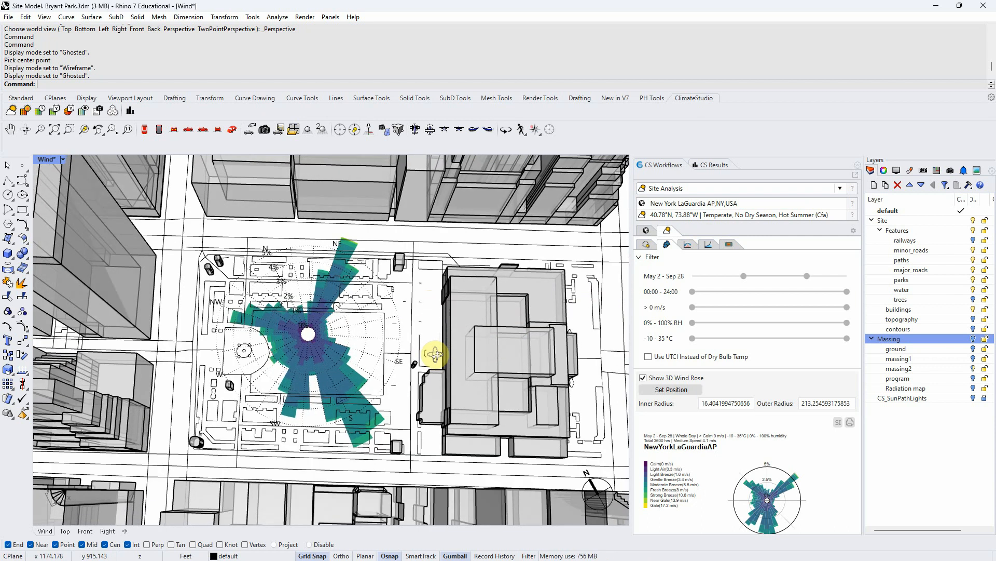
pyautogui.click(840, 188)
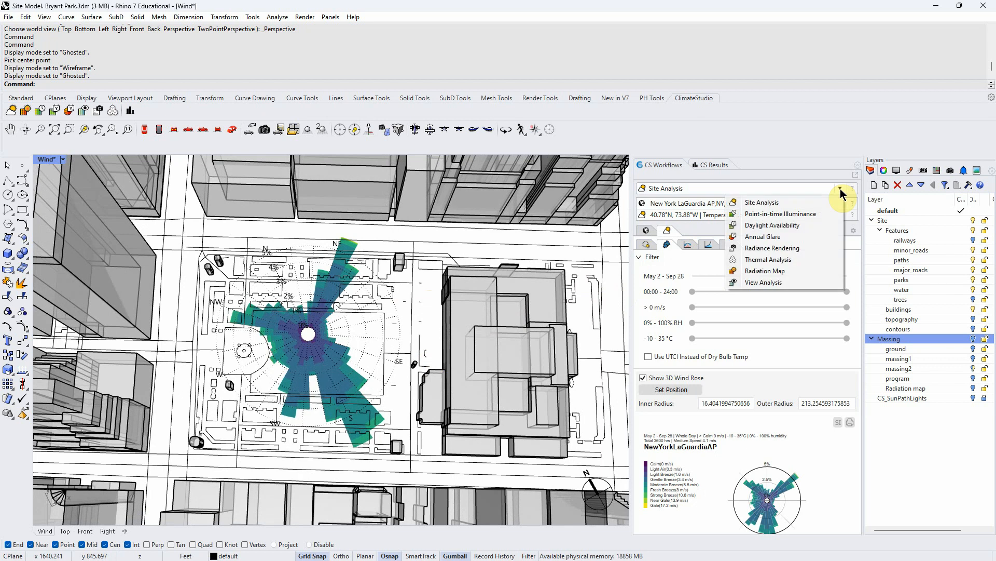
pyautogui.click(776, 271)
pyautogui.moveTo(423, 279)
pyautogui.mouseDown(button='right')
pyautogui.moveTo(396, 285)
pyautogui.moveTo(407, 285)
pyautogui.mouseUp(button='right')
pyautogui.scroll(-3, 378, 296)
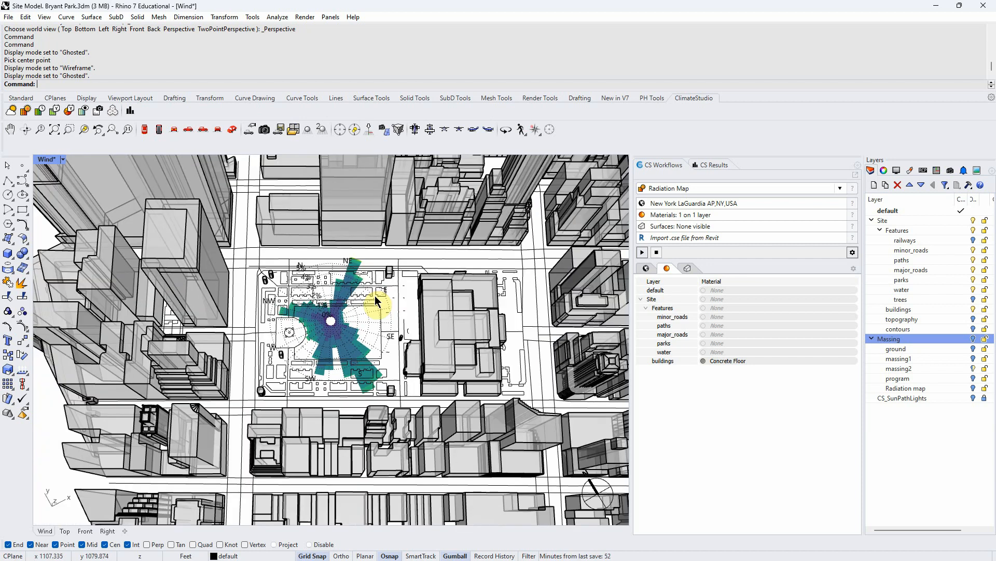
# - Set the Wind viewport to Shaded display mode and turn on the topography layer
pyautogui.click(69, 163)
pyautogui.click(98, 182)
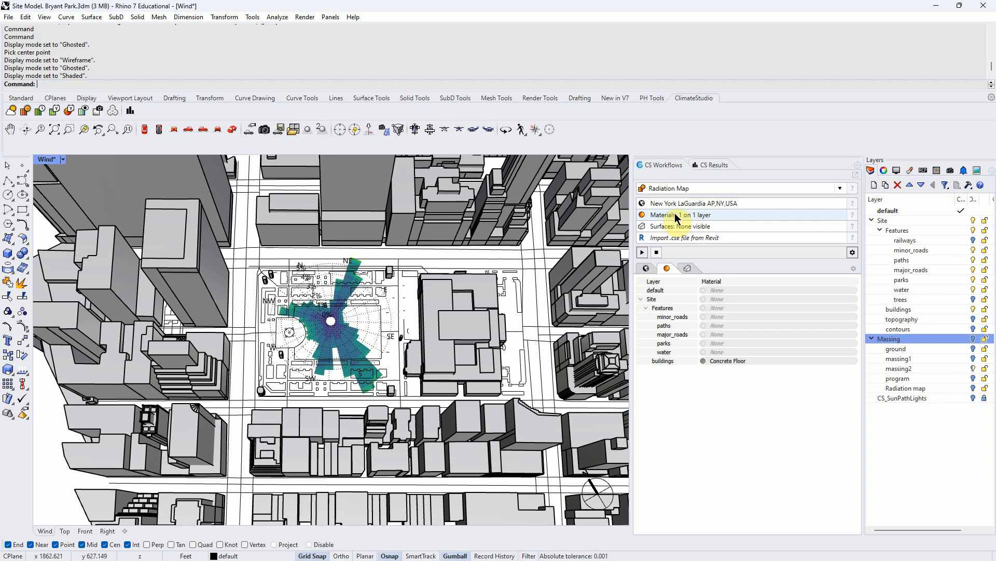
pyautogui.moveTo(417, 312); pyautogui.dragTo(323, 286, button='right')
pyautogui.click(973, 319)
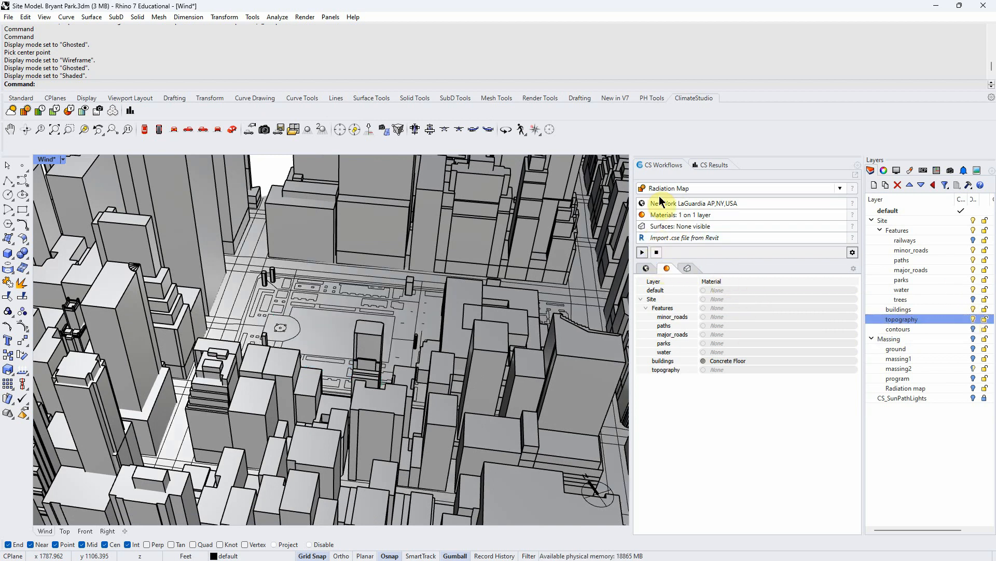
# - Return to the Site Analysis workflow and turn off the 3D wind rose
pyautogui.click(840, 188)
pyautogui.click(765, 200)
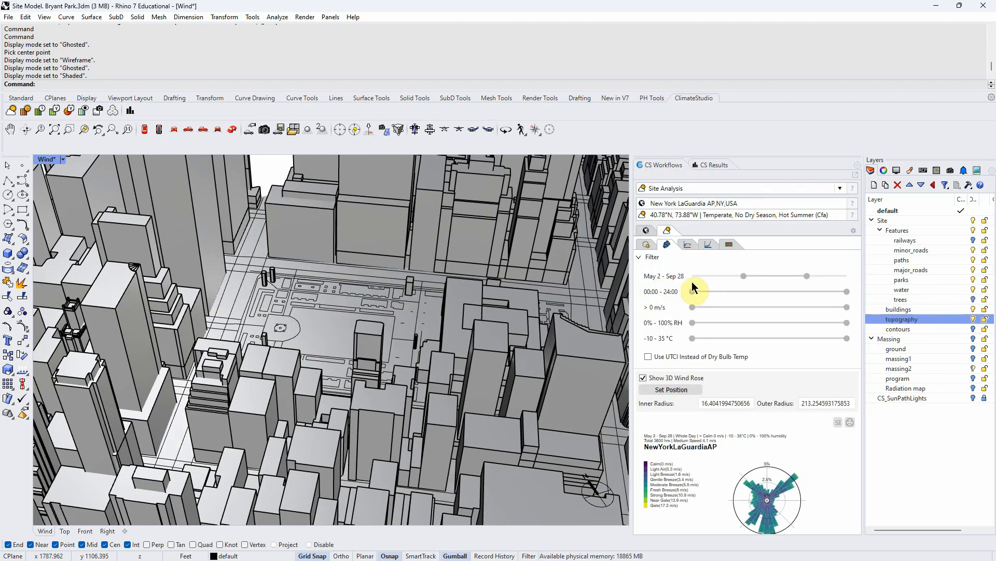
pyautogui.click(643, 379)
pyautogui.moveTo(384, 260); pyautogui.dragTo(337, 329, button='right')
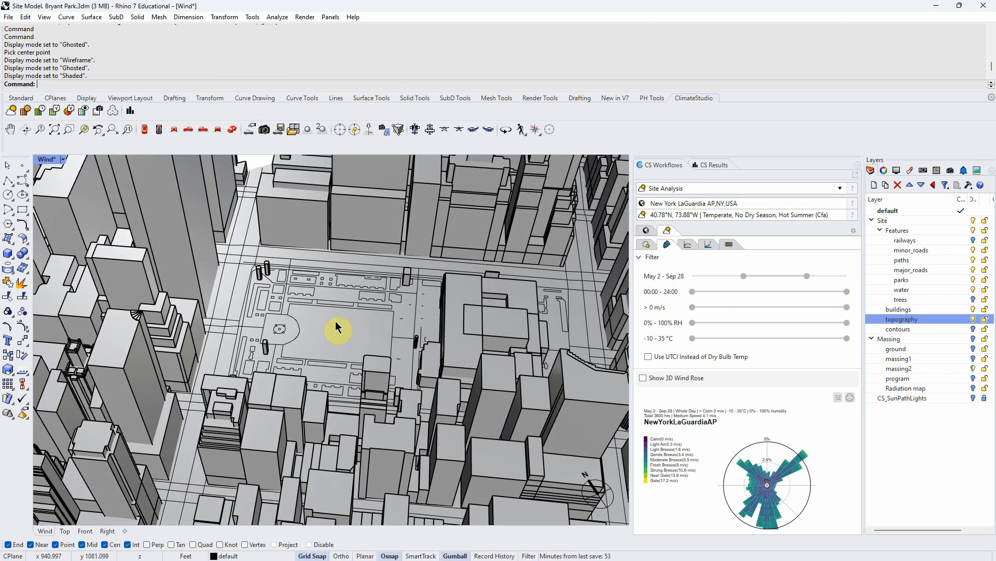
# - Switch the ClimateStudio workflow to Radiation Map to set up layer materials
pyautogui.click(840, 188)
pyautogui.click(781, 268)
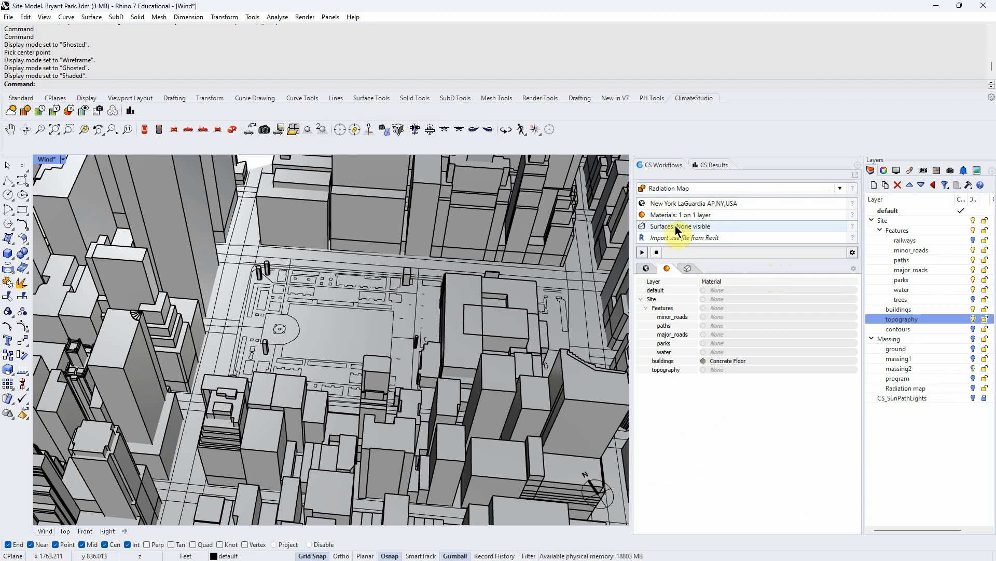
pyautogui.moveTo(457, 317); pyautogui.dragTo(456, 322, button='right')
pyautogui.click(690, 216)
pyautogui.moveTo(410, 379); pyautogui.dragTo(378, 368, button='right')
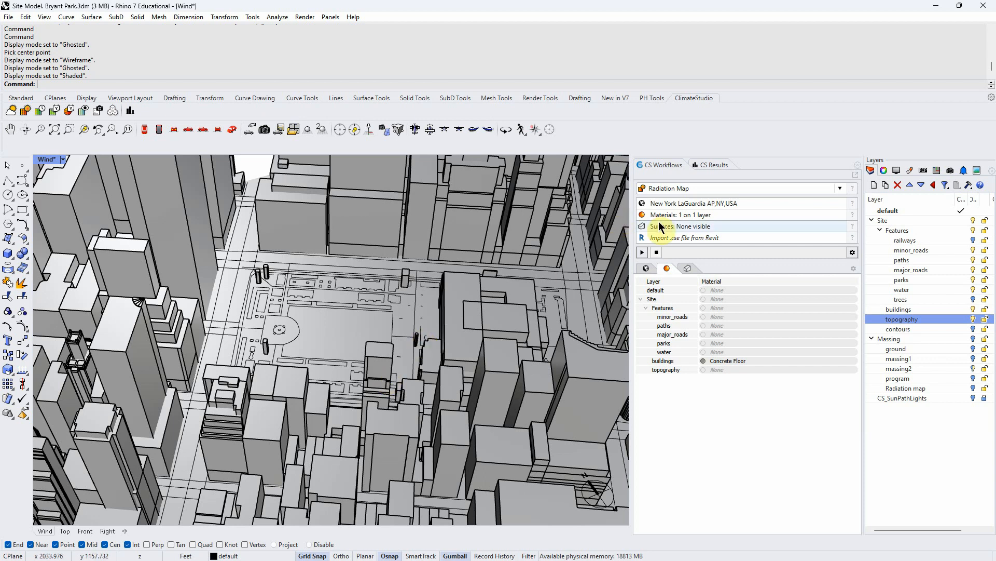
pyautogui.scroll(2, 418, 304)
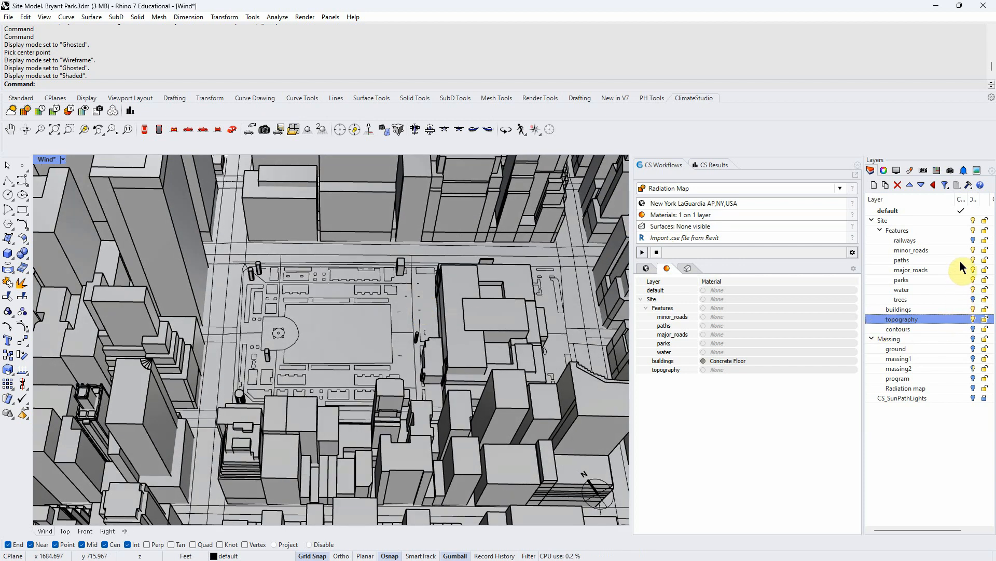
# - Toggle the buildings layer off and back on
pyautogui.click(973, 308)
pyautogui.moveTo(607, 374); pyautogui.dragTo(459, 376, button='right')
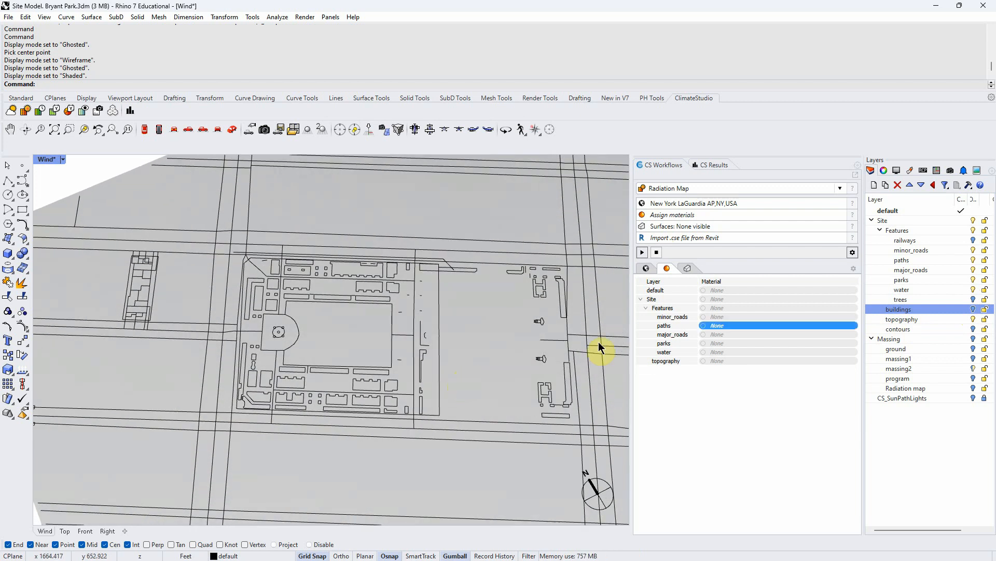
pyautogui.click(974, 309)
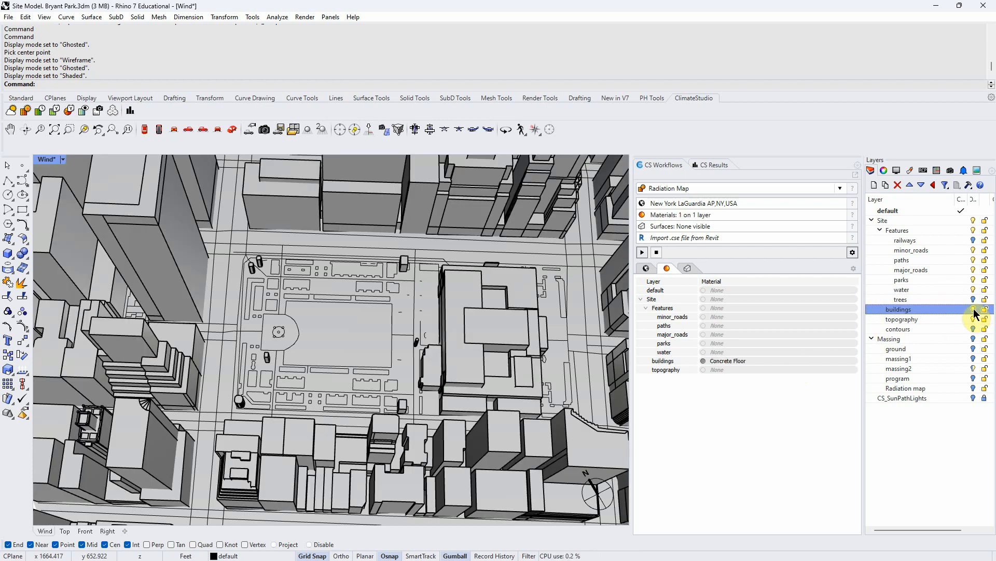
# - Hide the minor_roads layer after toggling the other site feature layers off and back on
pyautogui.moveTo(587, 341); pyautogui.dragTo(586, 322, button='right')
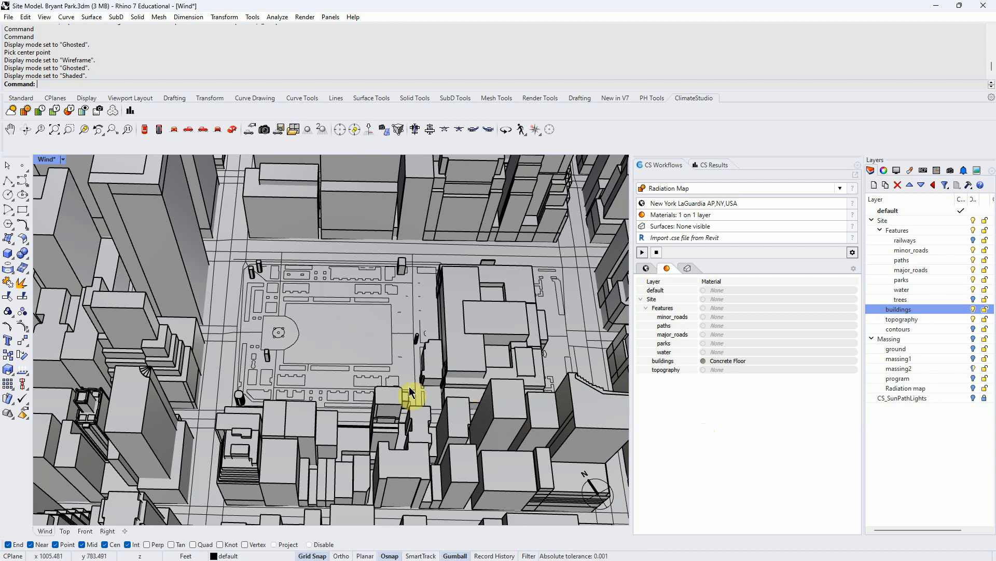
pyautogui.scroll(3, 386, 390)
pyautogui.scroll(1, 380, 385)
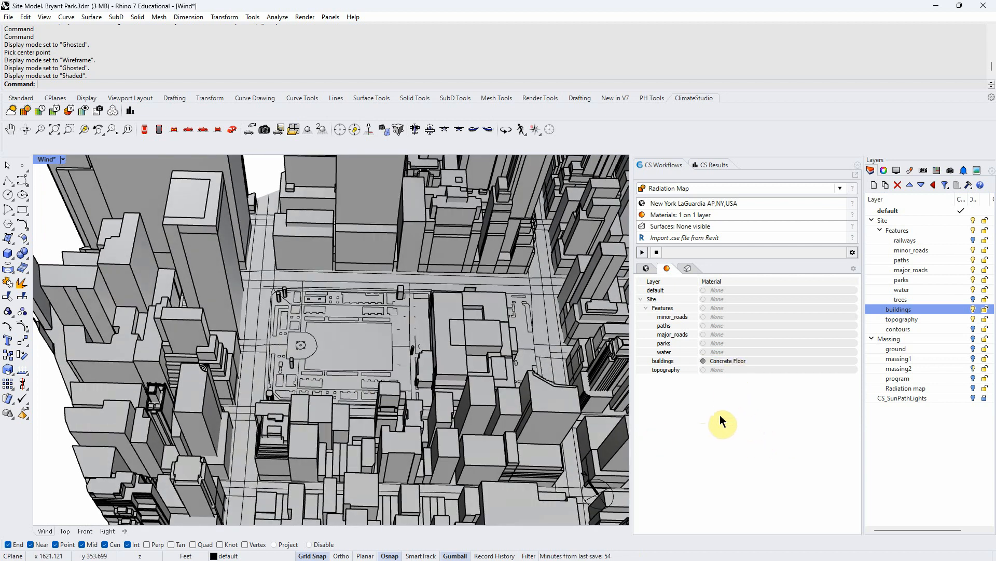
pyautogui.click(728, 369)
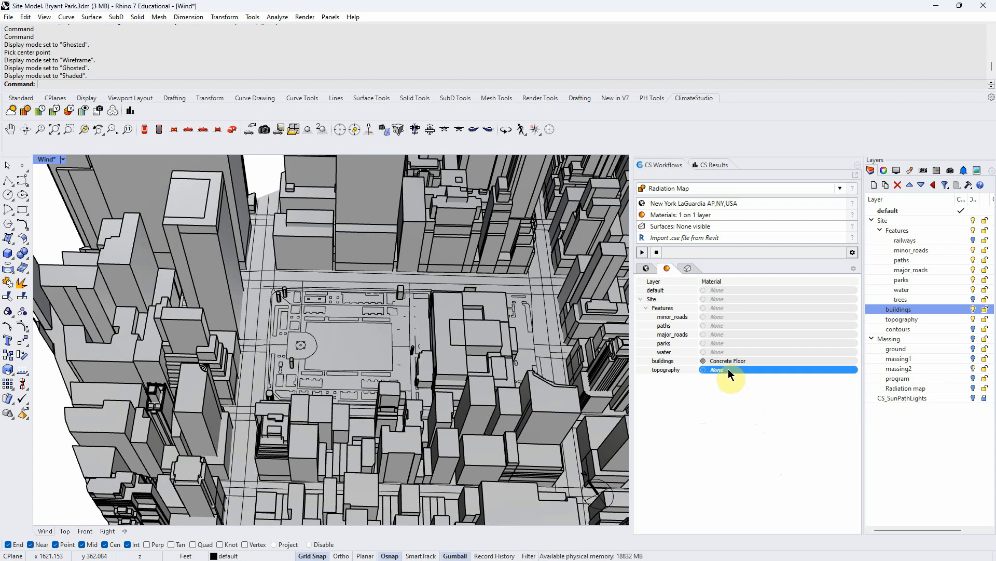
pyautogui.click(974, 250)
pyautogui.click(973, 259)
pyautogui.click(974, 270)
pyautogui.click(974, 280)
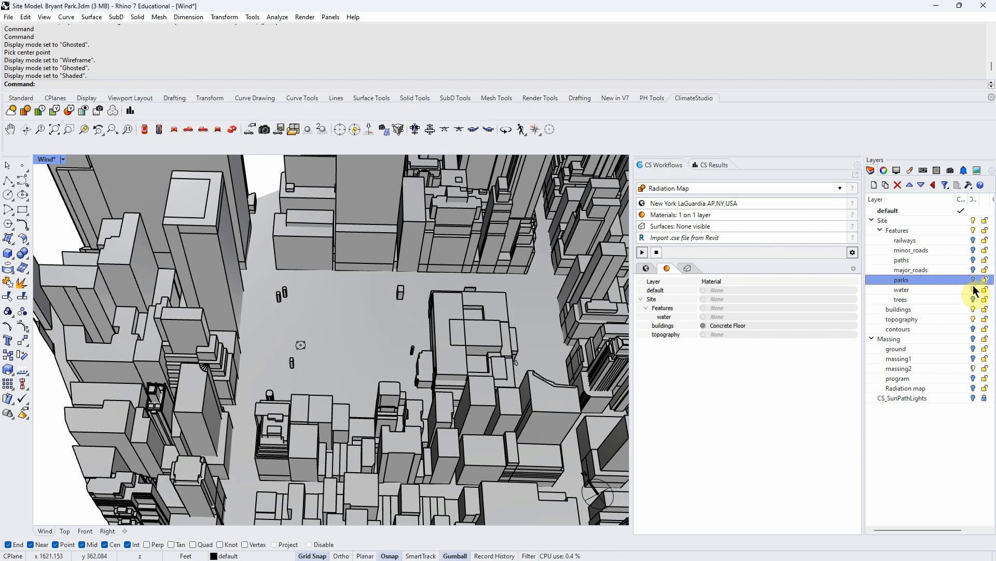
pyautogui.click(974, 289)
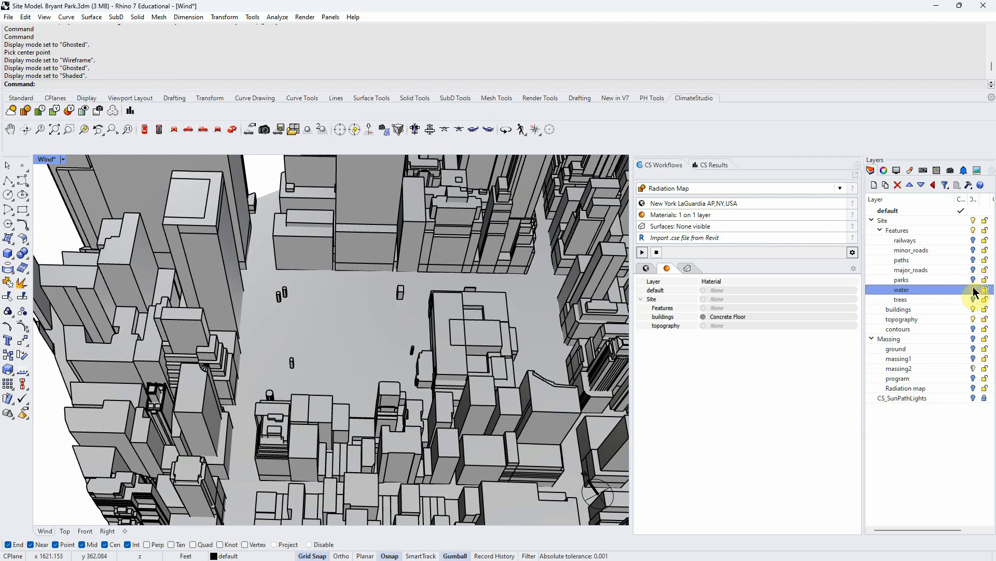
pyautogui.click(974, 289)
pyautogui.click(973, 280)
pyautogui.click(973, 269)
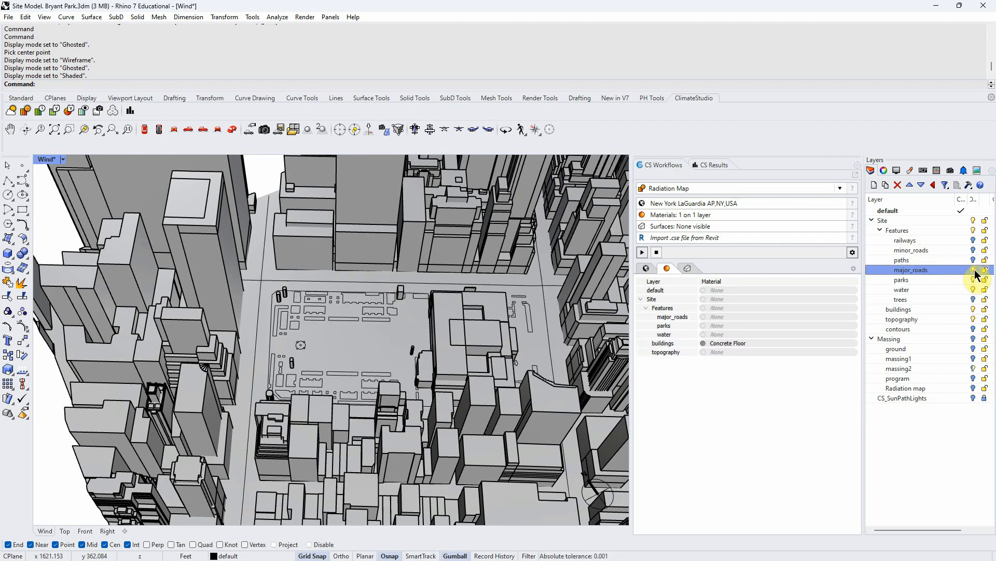
pyautogui.click(973, 260)
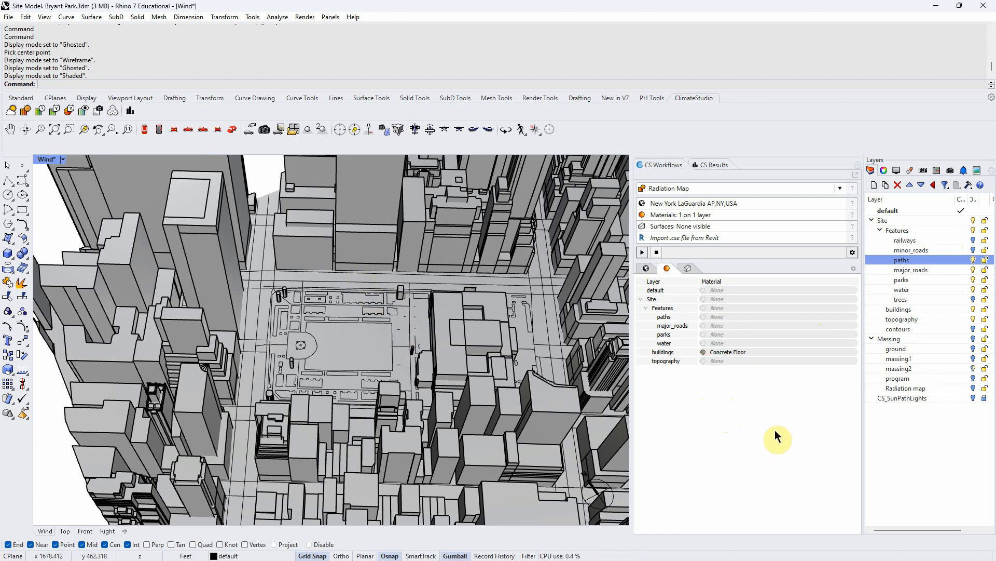
# - Assign the Concrete Exterior Wall material to the buildings layer
pyautogui.click(723, 355)
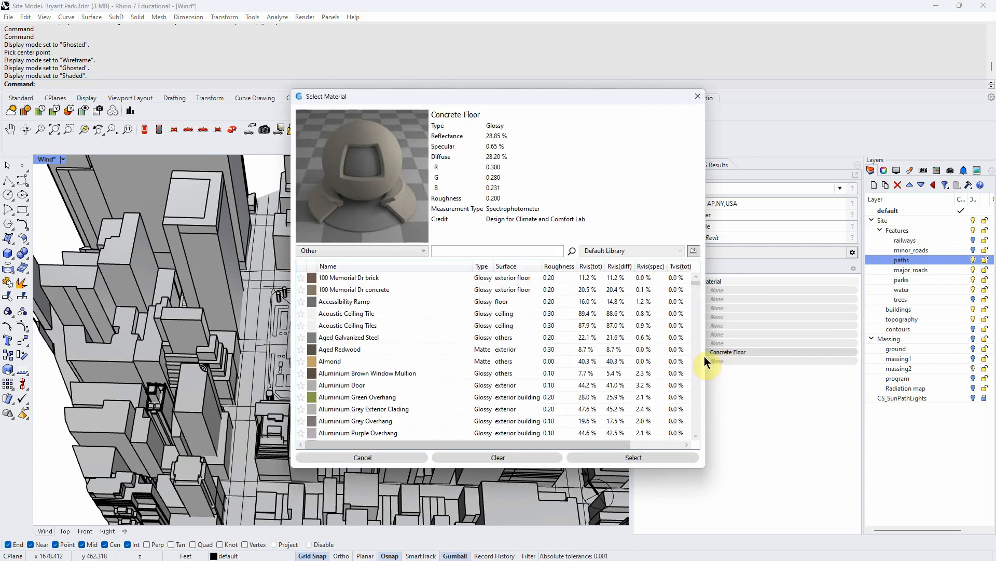
pyautogui.moveTo(501, 106); pyautogui.dragTo(425, 122)
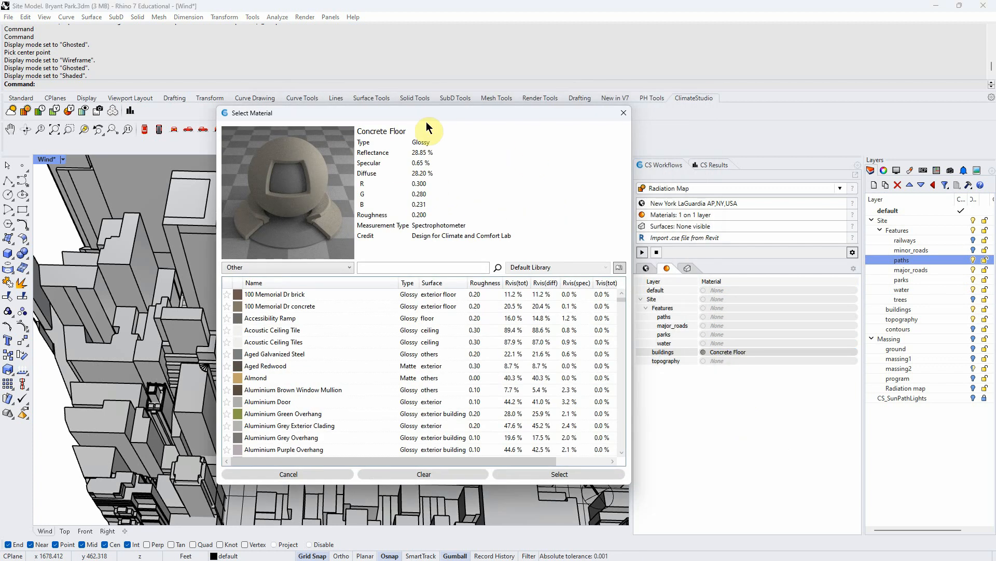
pyautogui.click(348, 266)
pyautogui.click(311, 280)
pyautogui.click(344, 266)
pyautogui.click(325, 285)
pyautogui.click(389, 268)
pyautogui.write('con')
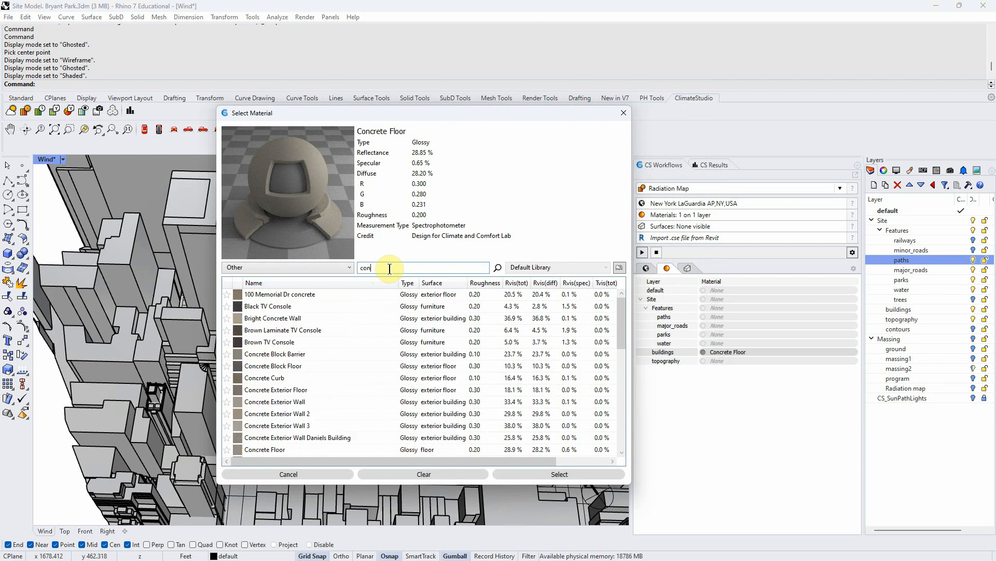
pyautogui.write('cre')
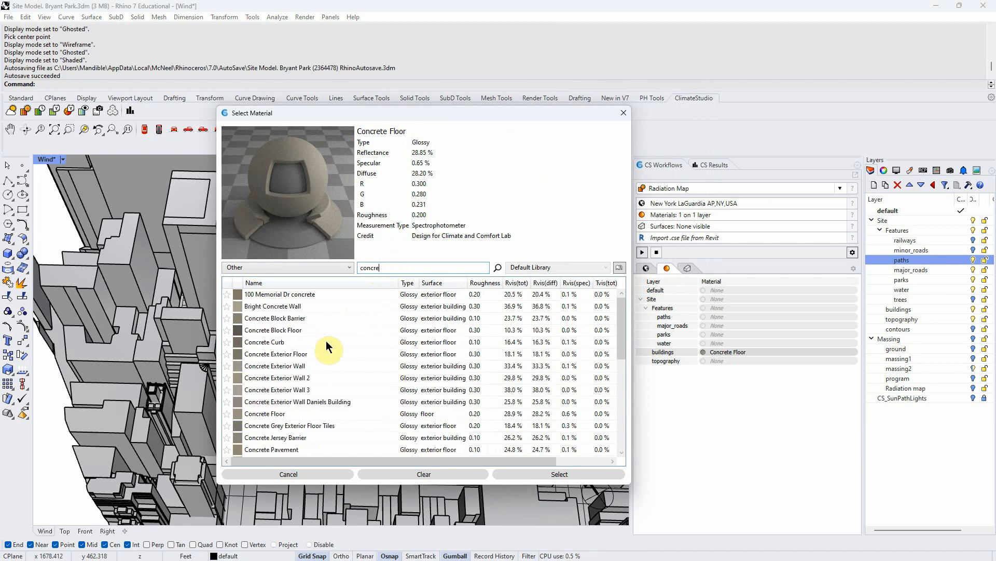
pyautogui.click(296, 366)
pyautogui.click(578, 474)
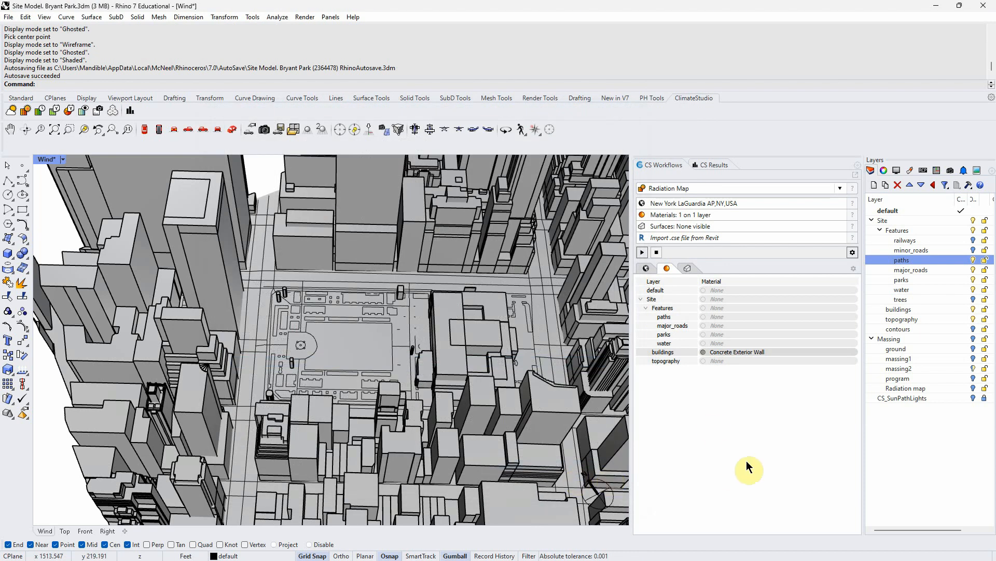
# - Assign the Asphalt material to the topography layer
pyautogui.click(726, 360)
pyautogui.doubleClick(435, 252)
pyautogui.write('asph')
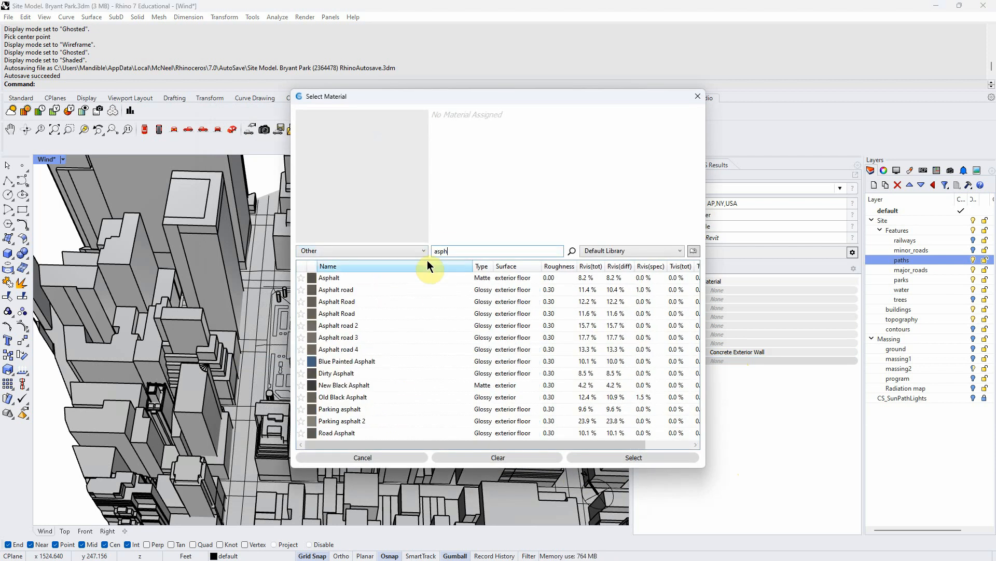
pyautogui.click(345, 277)
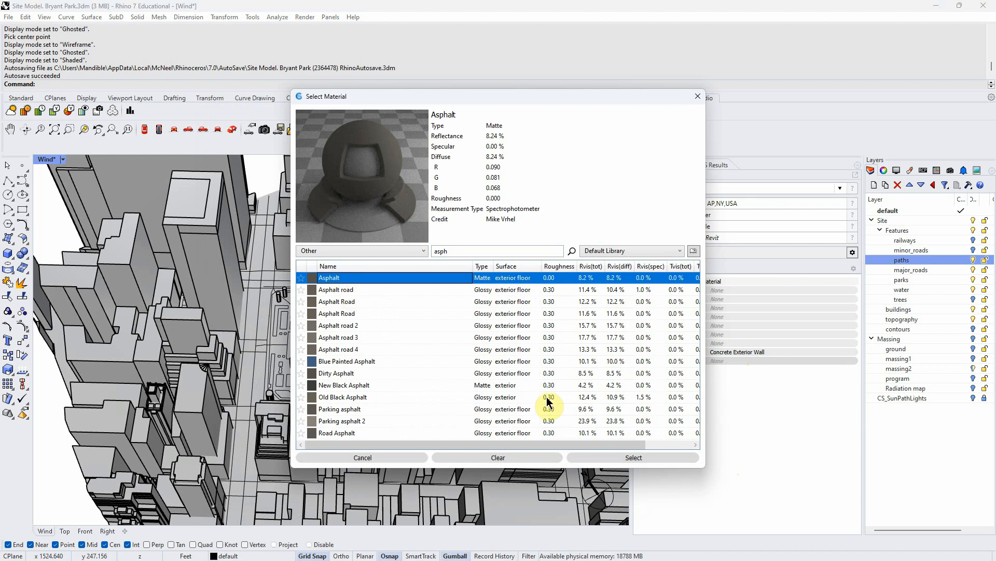
pyautogui.click(628, 457)
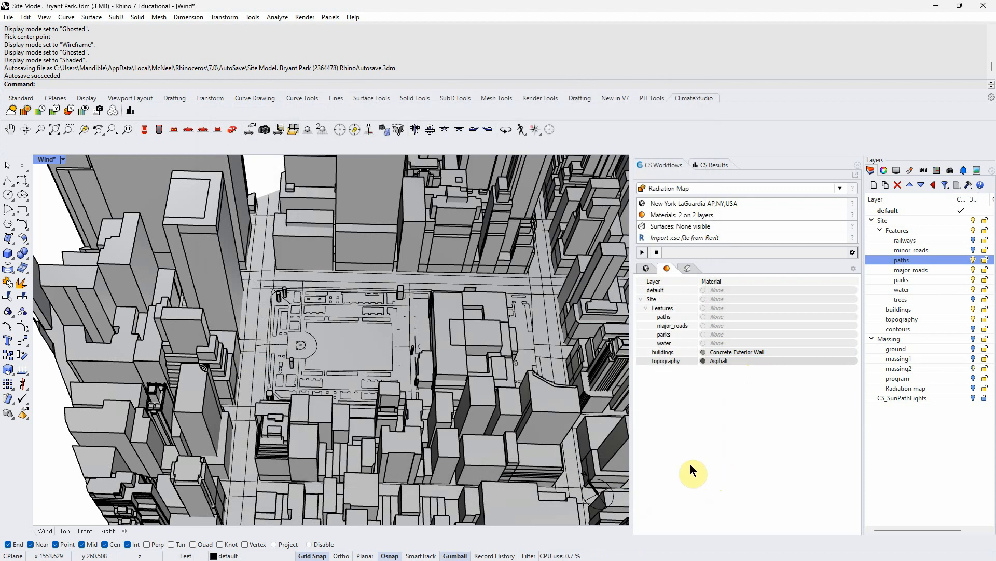
# - Turn on the massing2 layer and its parent Massing layer
pyautogui.moveTo(532, 429); pyautogui.dragTo(359, 399, button='right')
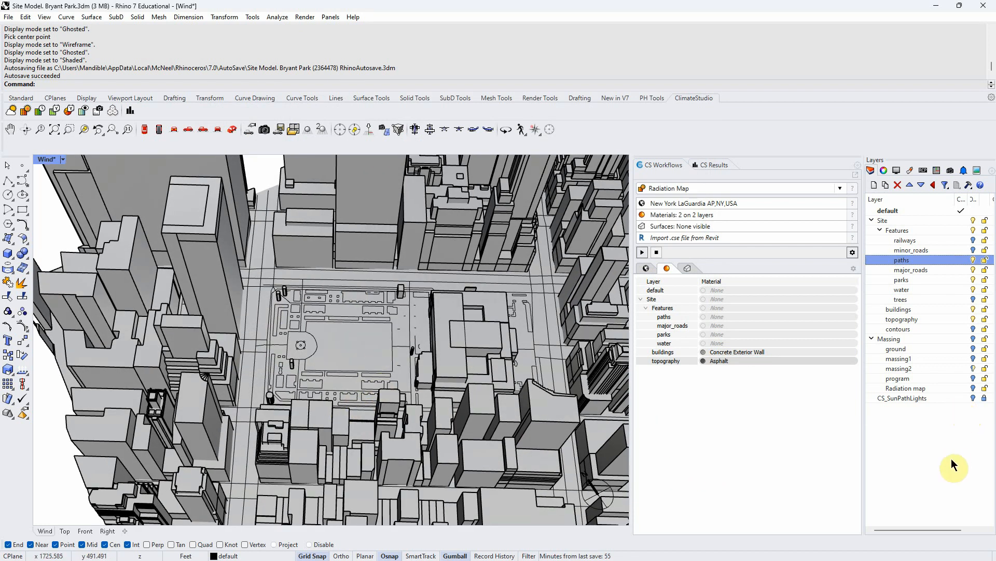
pyautogui.click(973, 368)
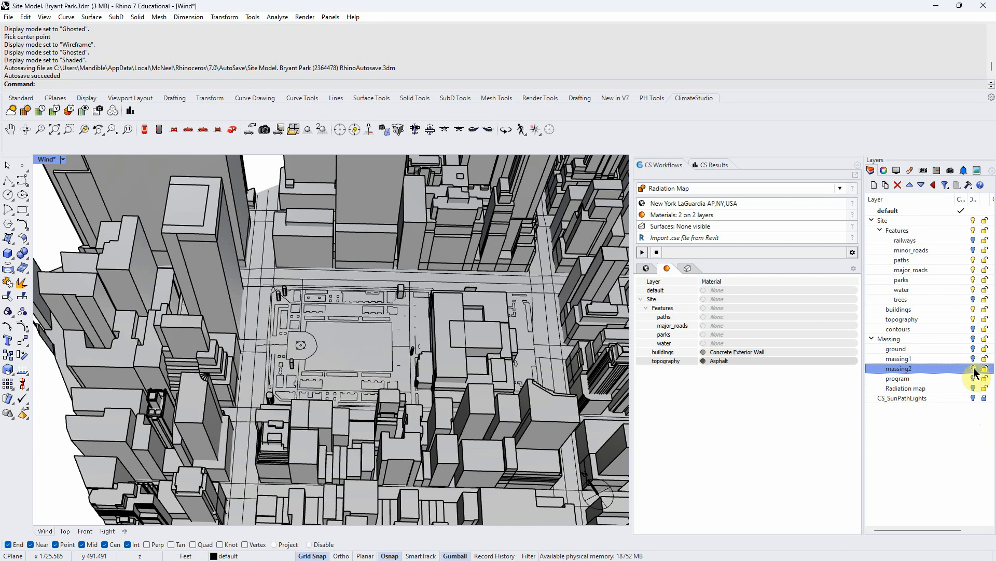
pyautogui.click(974, 339)
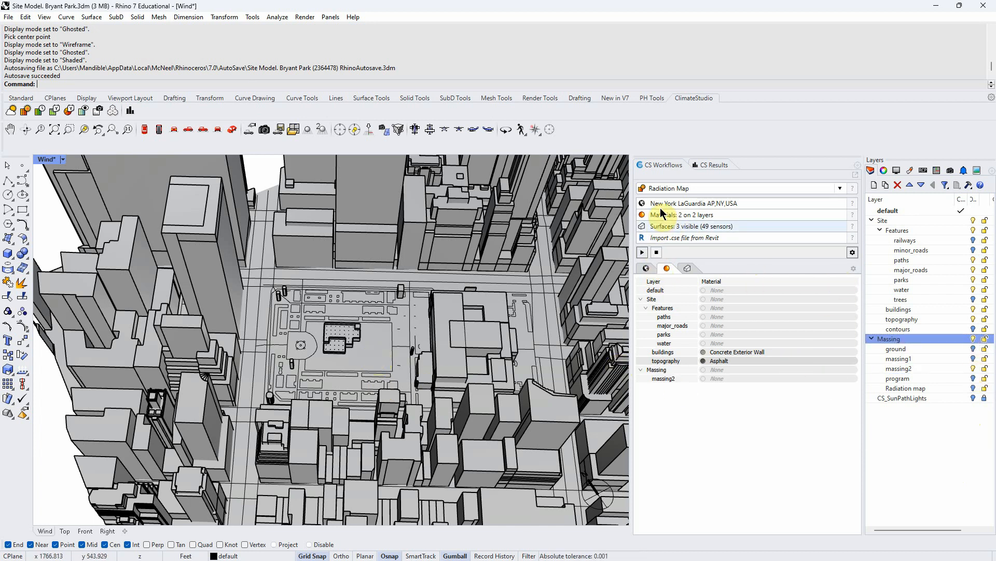
# - Hide the Roof high, Roof low and north outdoor radiation surfaces
pyautogui.click(688, 267)
pyautogui.click(642, 312)
pyautogui.click(641, 322)
pyautogui.click(642, 333)
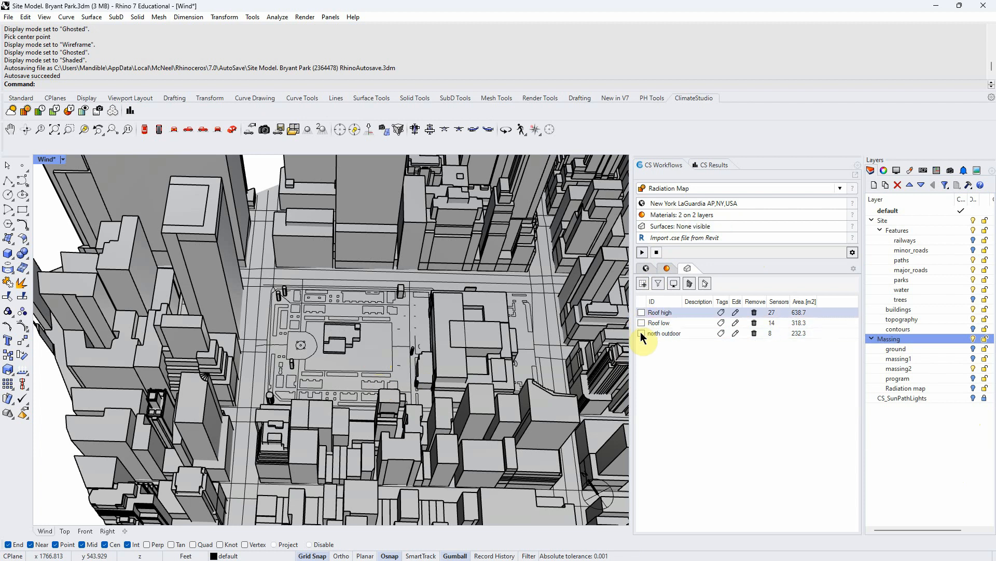
# - Turn on the Radiation map layer and select its objects
pyautogui.moveTo(408, 353); pyautogui.dragTo(404, 352, button='right')
pyautogui.scroll(6, 403, 351)
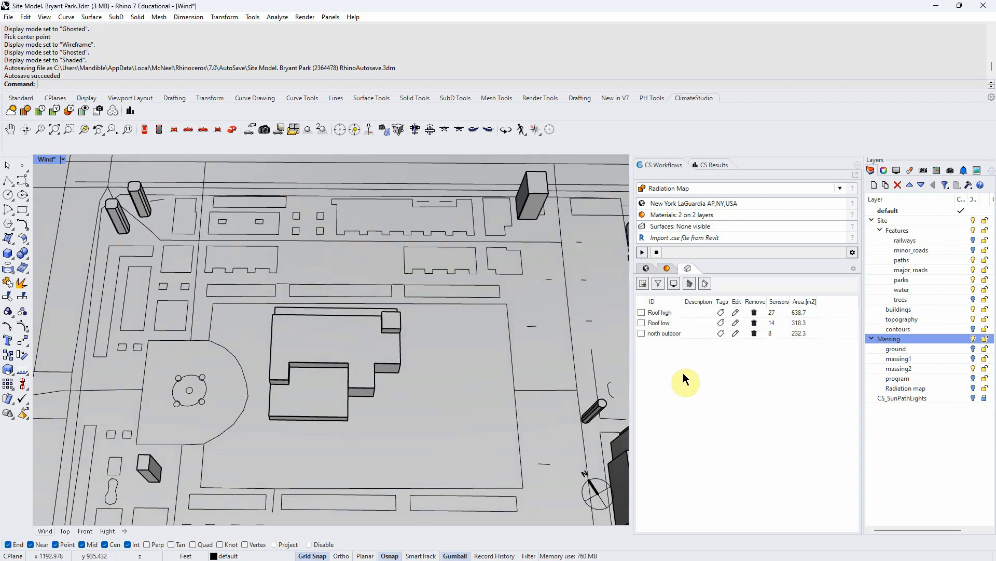
pyautogui.click(972, 390)
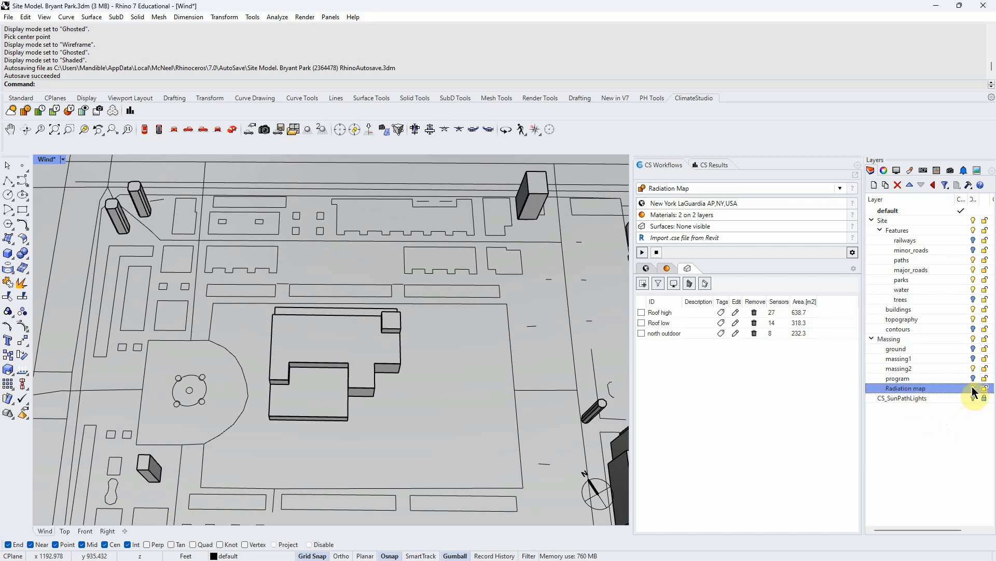
pyautogui.rightClick(946, 393)
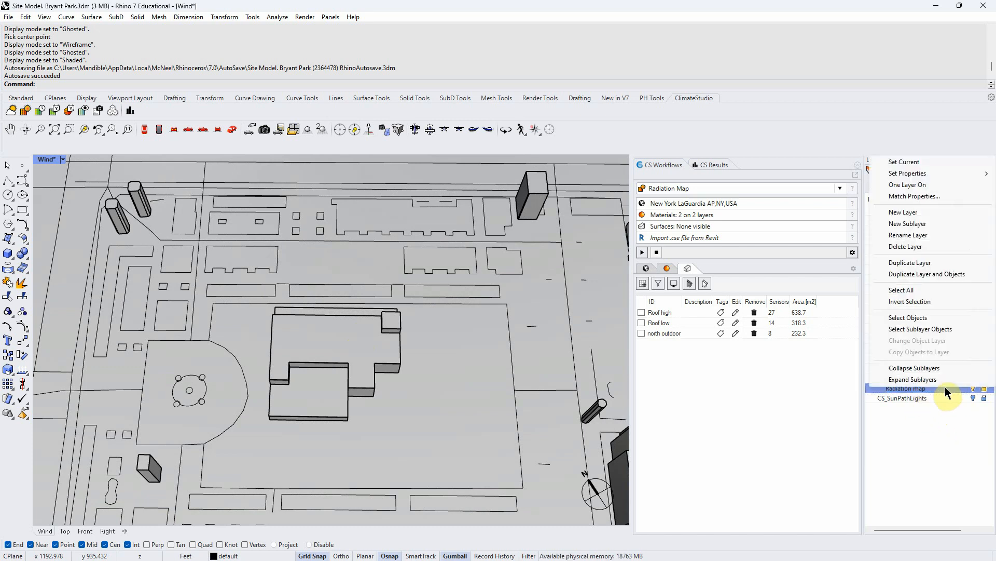
pyautogui.click(907, 318)
# - Try to select the surface of the massing block inside the park
pyautogui.moveTo(488, 438); pyautogui.dragTo(485, 414, button='right')
pyautogui.moveTo(349, 384); pyautogui.dragTo(397, 411, button='right')
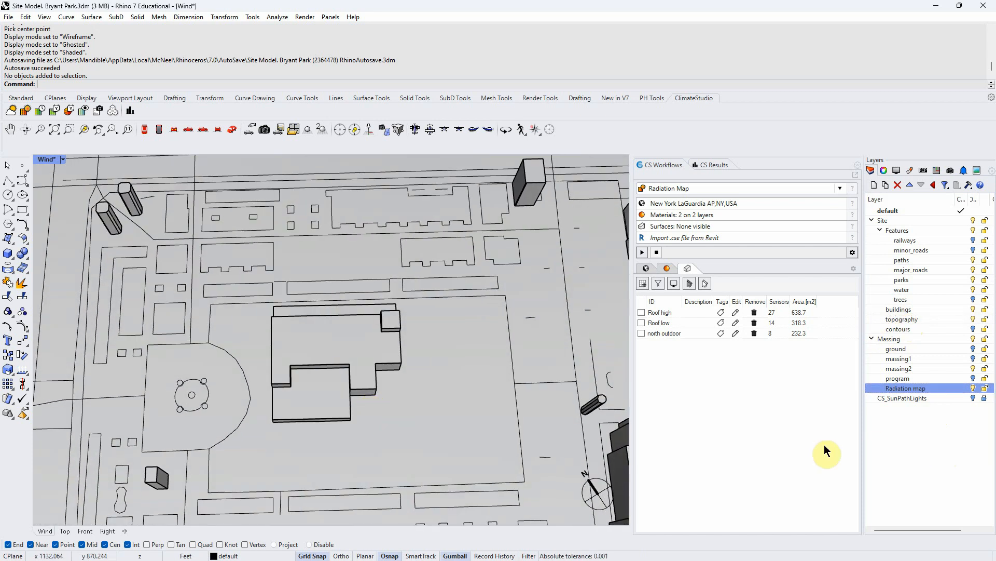
pyautogui.moveTo(474, 442); pyautogui.dragTo(470, 430, button='right')
pyautogui.click(347, 341)
pyautogui.click(445, 396)
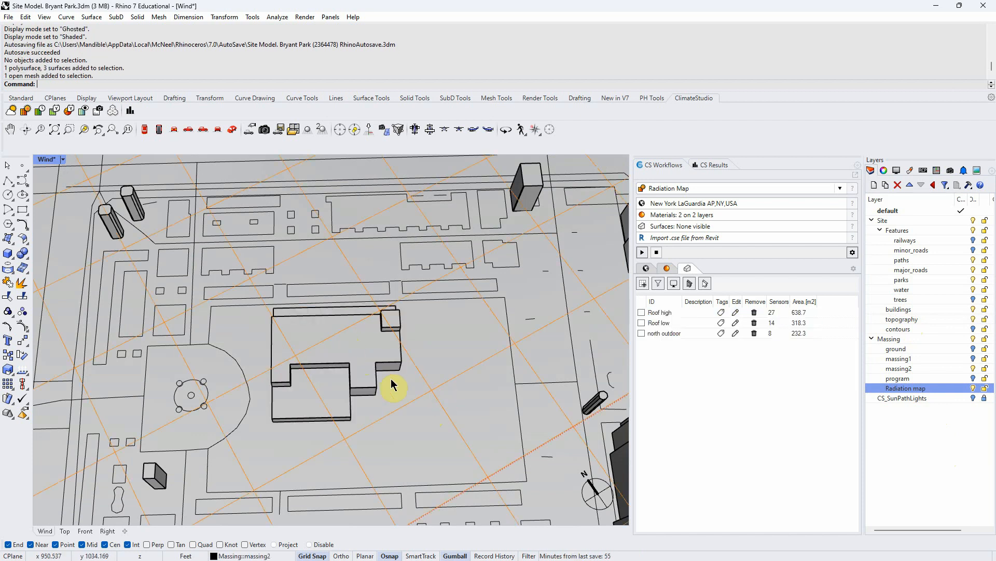
pyautogui.click(332, 347)
pyautogui.click(421, 391)
pyautogui.click(332, 353)
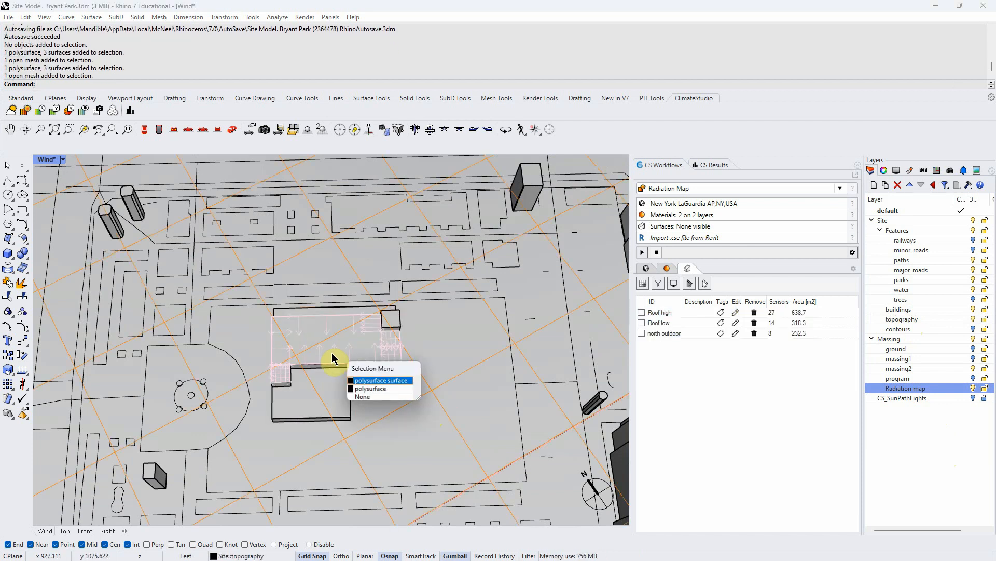
pyautogui.click(377, 380)
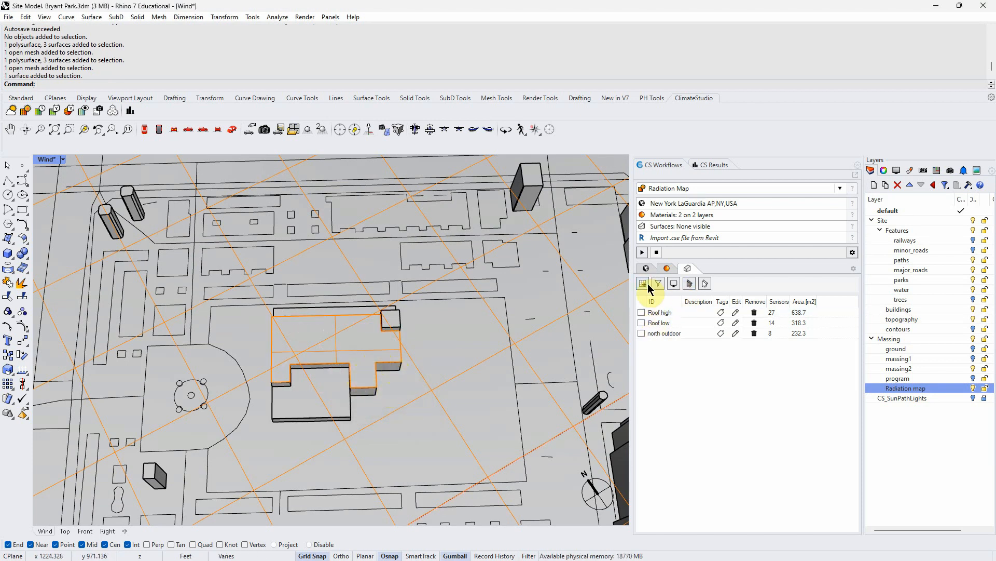
pyautogui.scroll(-15, 369, 400)
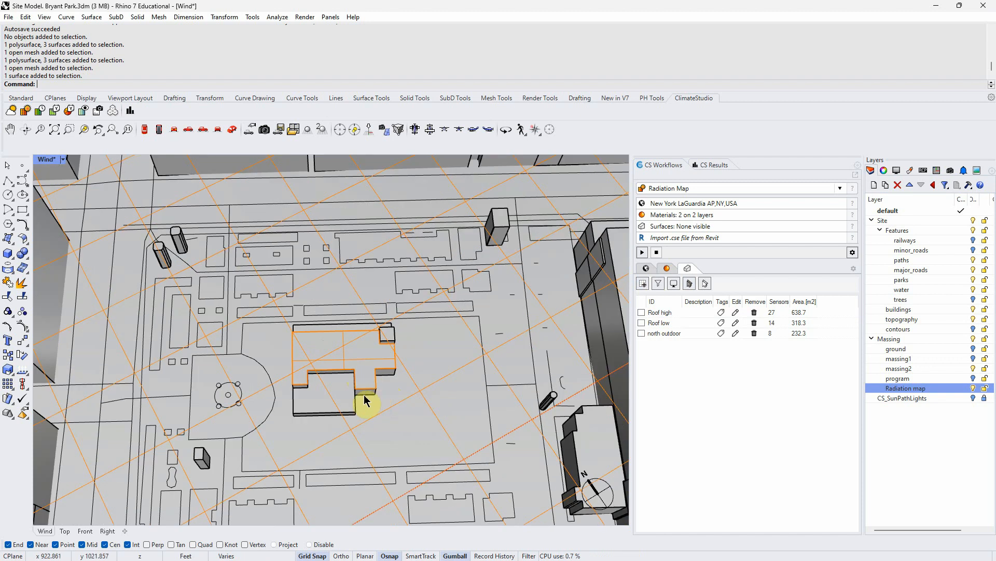
pyautogui.scroll(3, 359, 353)
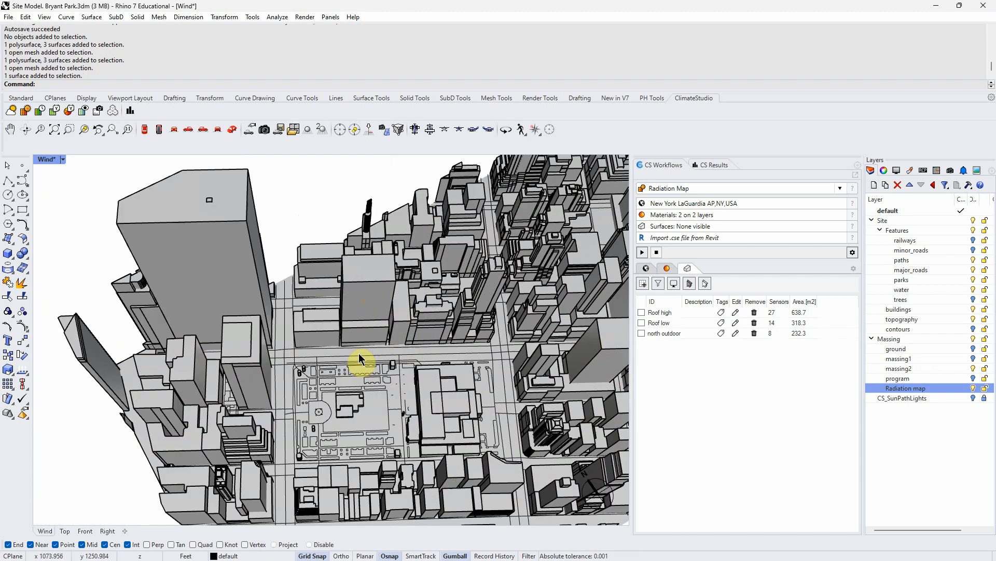
pyautogui.click(719, 165)
pyautogui.click(662, 165)
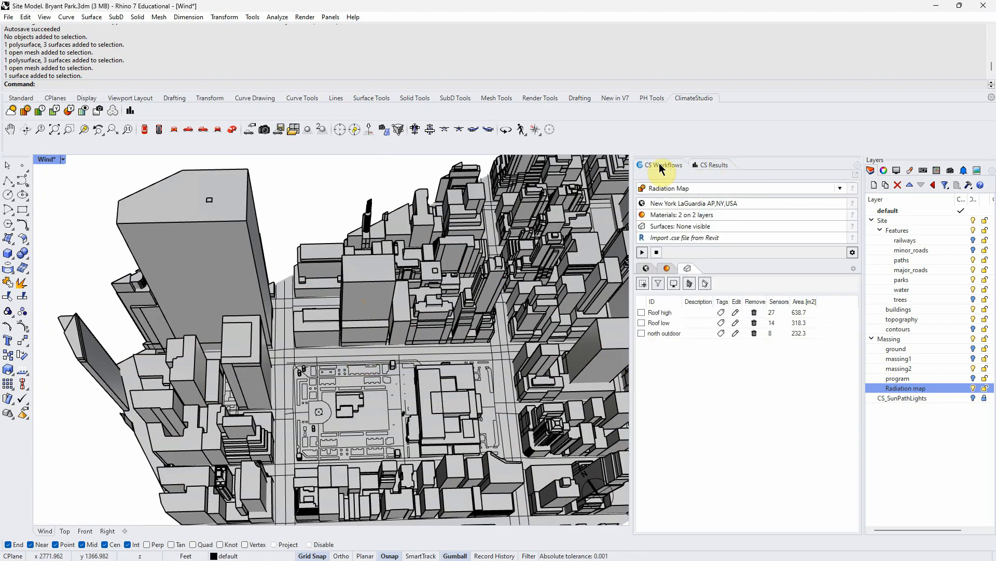
pyautogui.scroll(5, 390, 411)
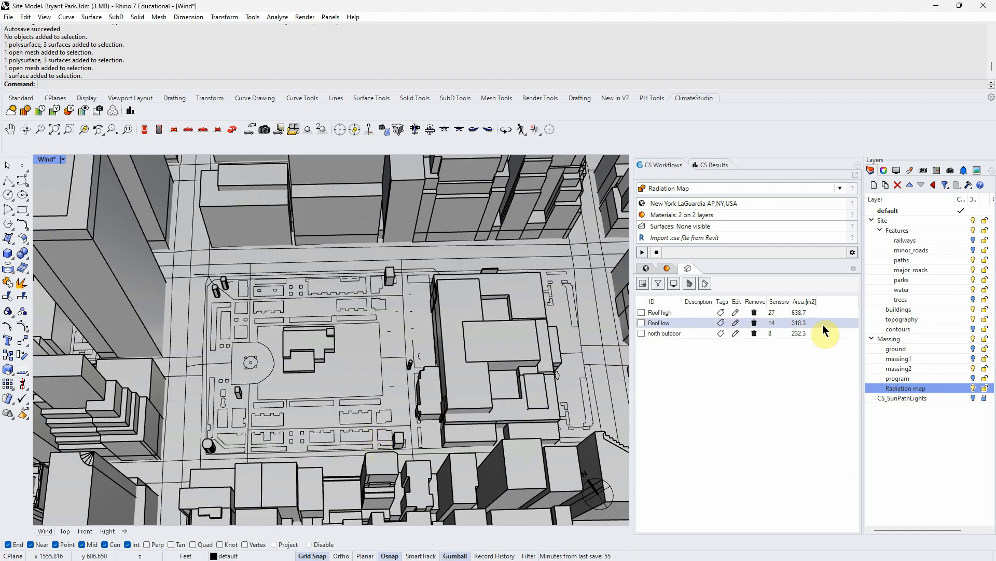
# - Turn on the ground layer and turn off the massing2 layer
pyautogui.click(974, 349)
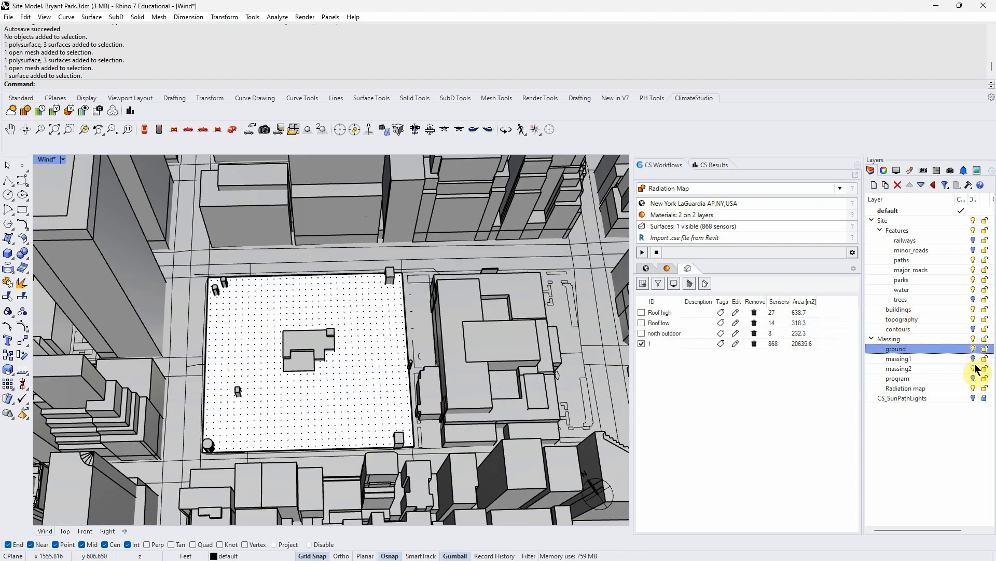
pyautogui.click(974, 368)
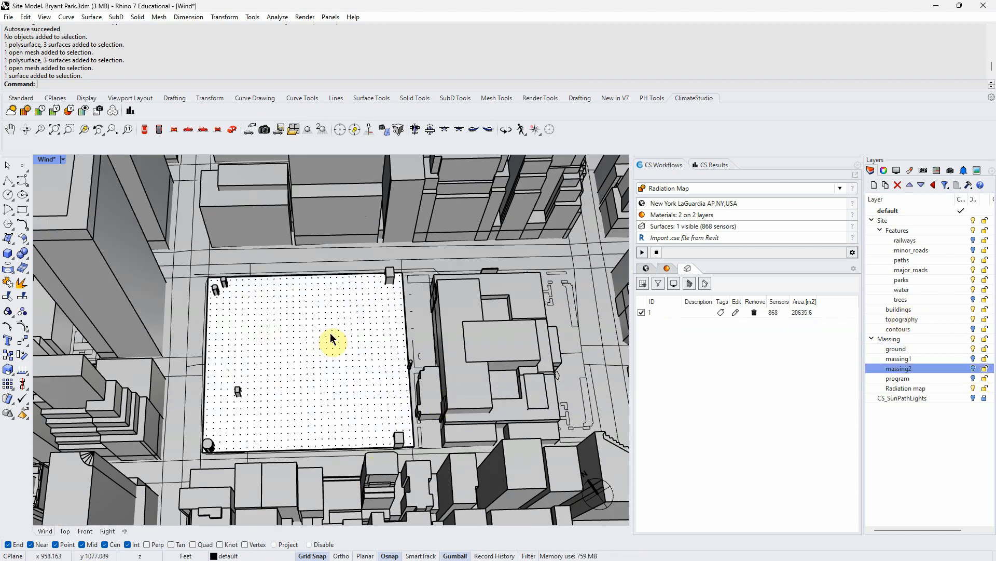
pyautogui.moveTo(289, 344); pyautogui.dragTo(358, 377, button='right')
pyautogui.moveTo(341, 418); pyautogui.dragTo(361, 428, button='right')
# - Hide the ground radiation surface and select the objects on the ground layer
pyautogui.click(642, 312)
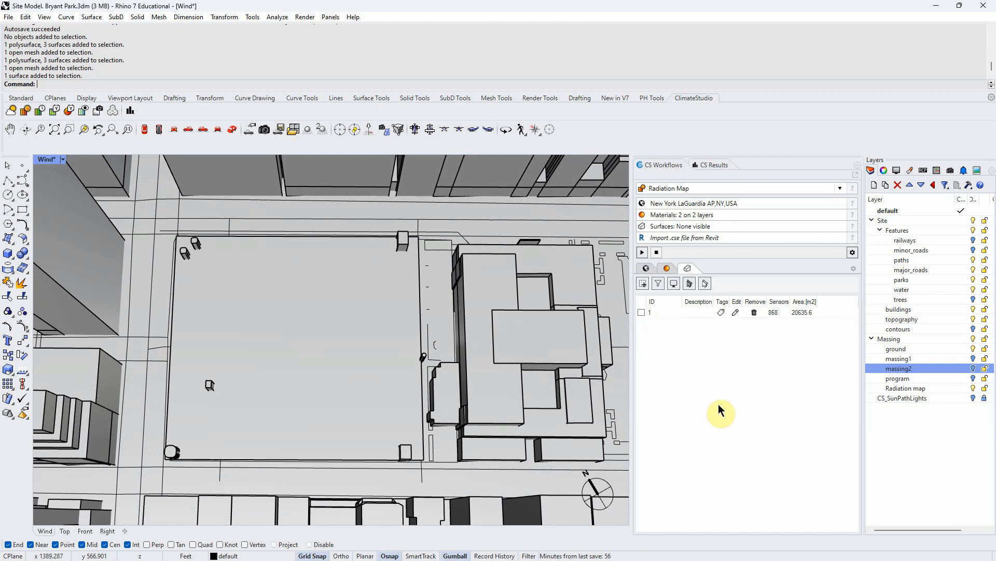
pyautogui.moveTo(415, 353); pyautogui.dragTo(438, 338, button='right')
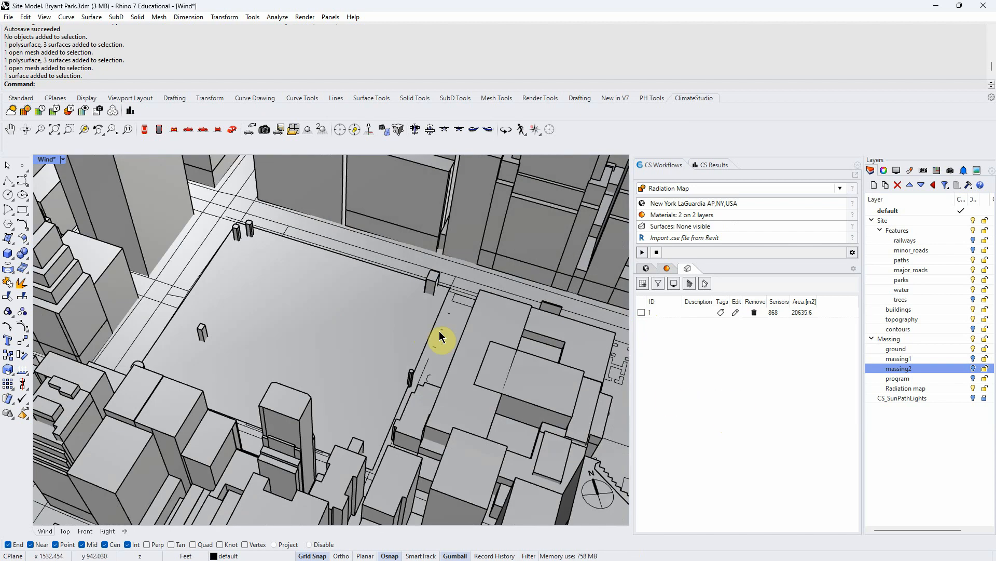
pyautogui.click(933, 347)
pyautogui.rightClick(933, 346)
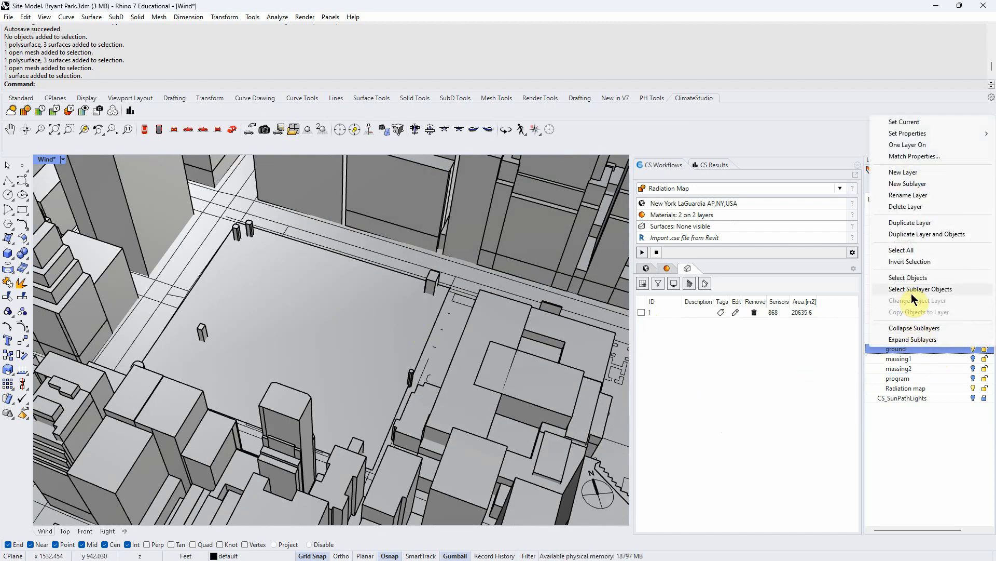
pyautogui.click(955, 278)
pyautogui.moveTo(519, 311); pyautogui.dragTo(584, 384, button='right')
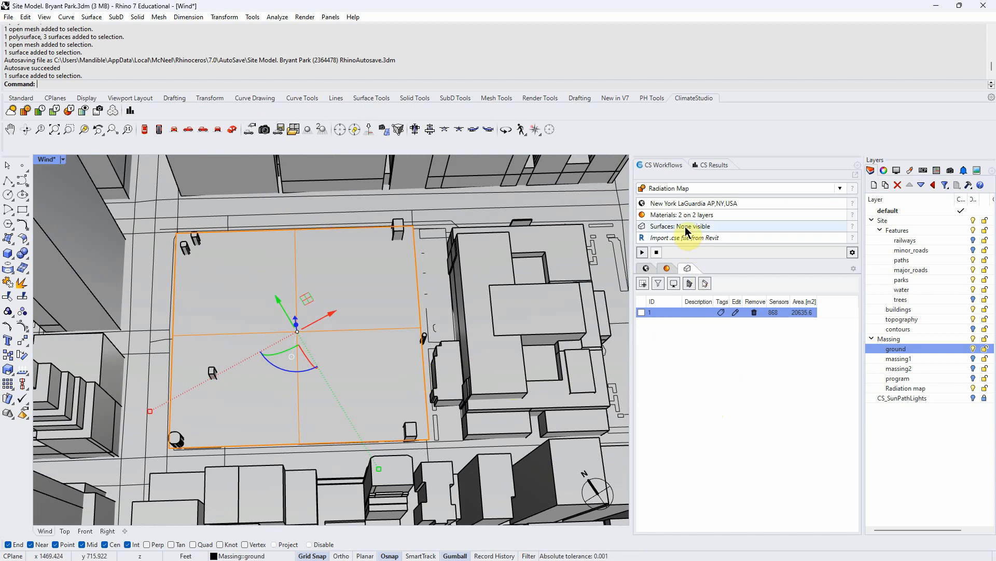
# - Rename the ground radiation surface to Park ground, keeping a sensor spacing of 16
pyautogui.click(693, 214)
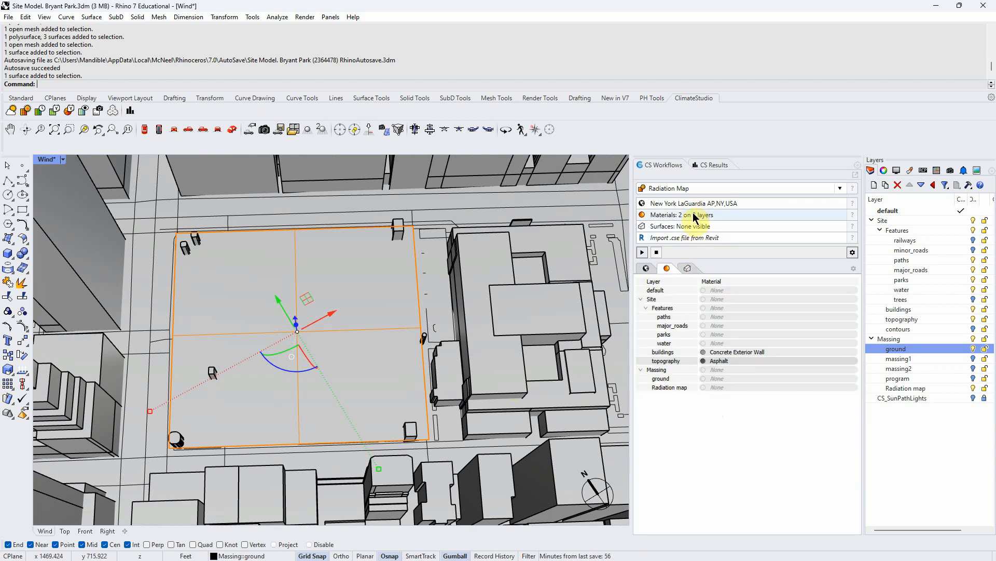
pyautogui.click(724, 360)
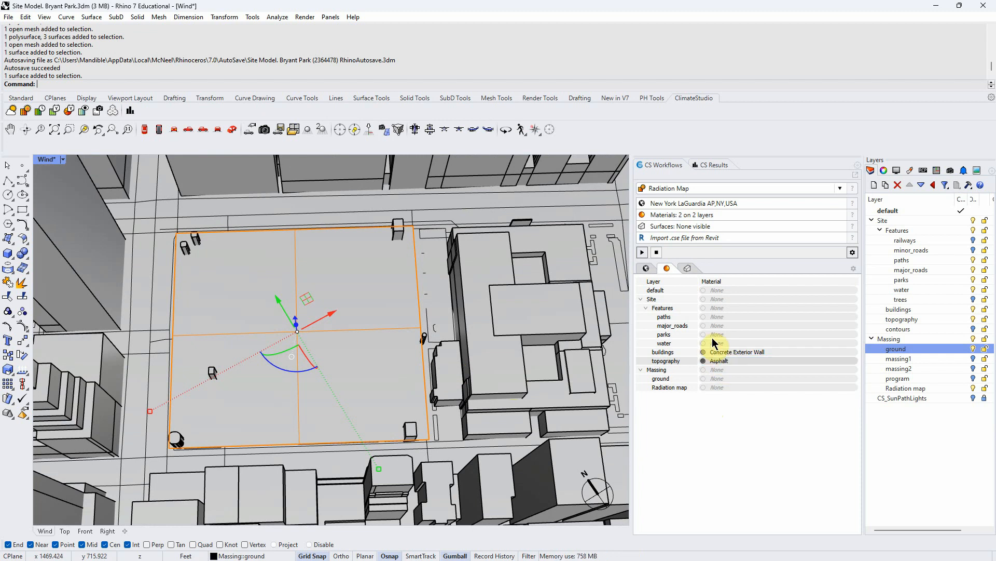
pyautogui.click(675, 229)
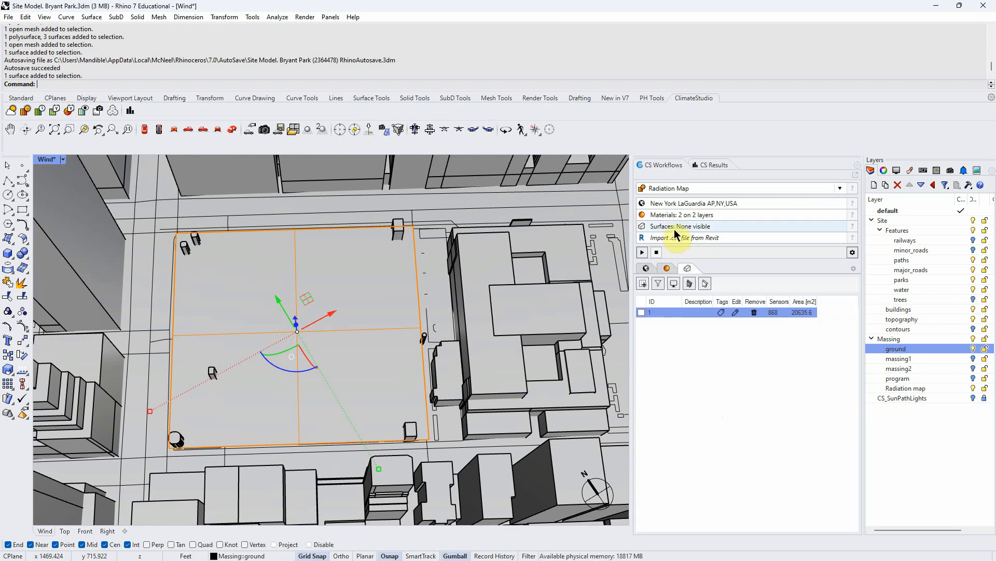
pyautogui.click(643, 284)
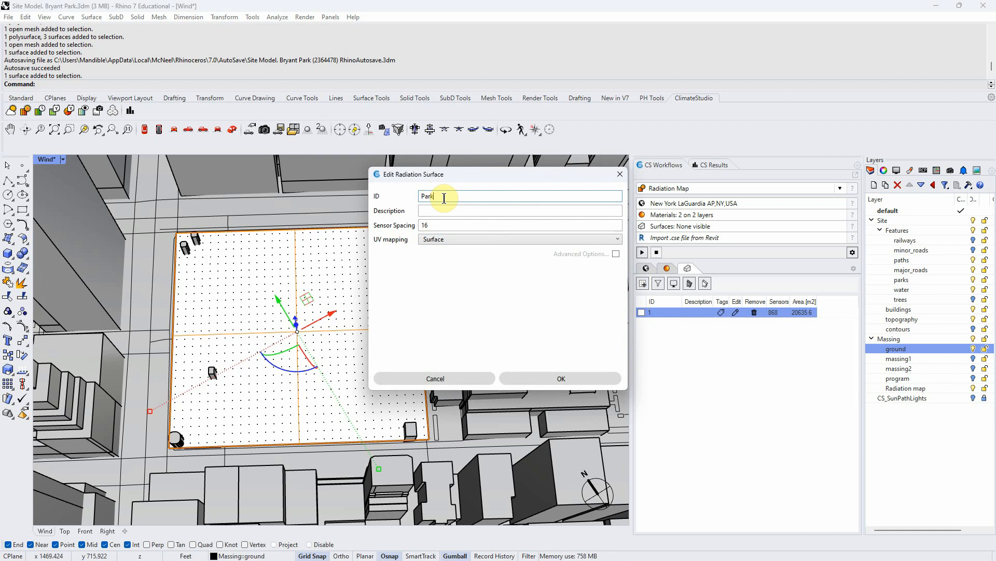
pyautogui.write('ound')
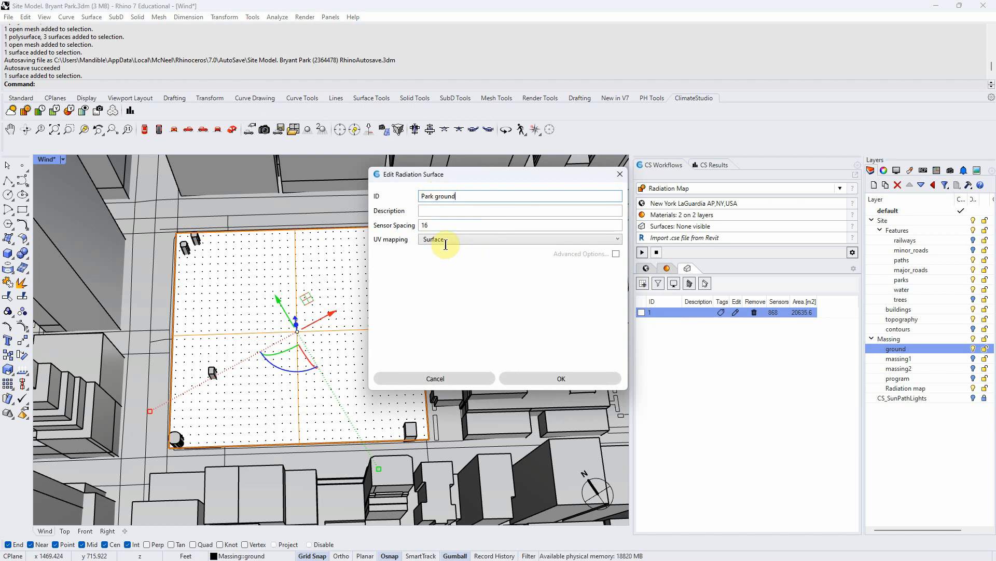
pyautogui.click(425, 225)
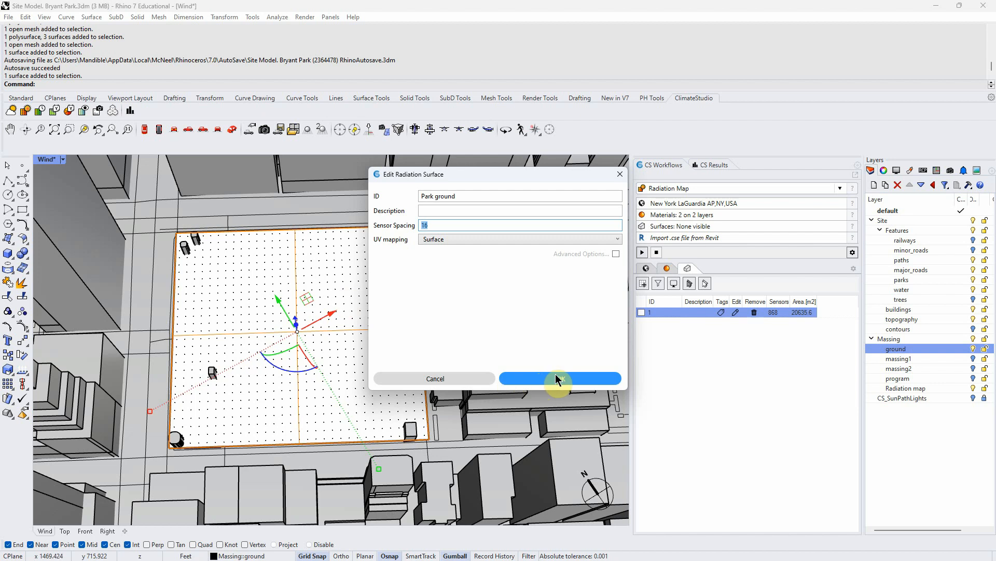
pyautogui.click(536, 380)
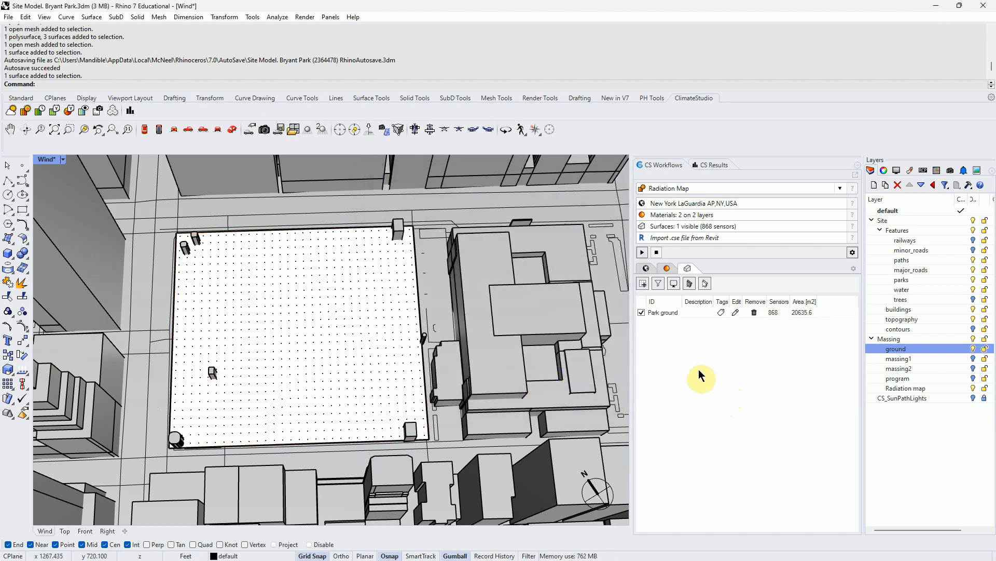
# - Turn on the trees layer over the Park ground sensor grid
pyautogui.moveTo(363, 370); pyautogui.dragTo(284, 296, button='right')
pyautogui.scroll(5, 405, 300)
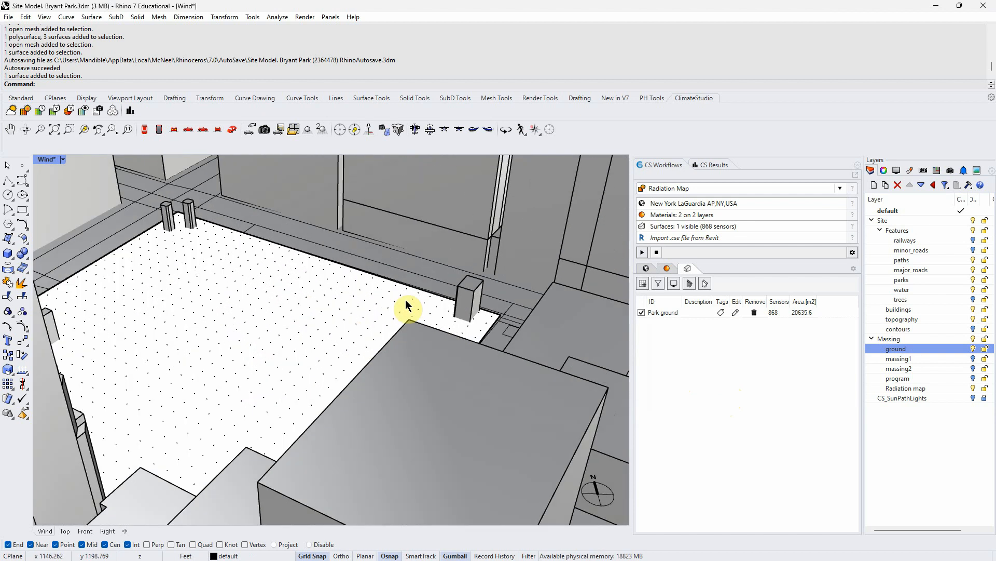
pyautogui.scroll(-2, 478, 340)
pyautogui.moveTo(477, 340); pyautogui.dragTo(418, 385, button='right')
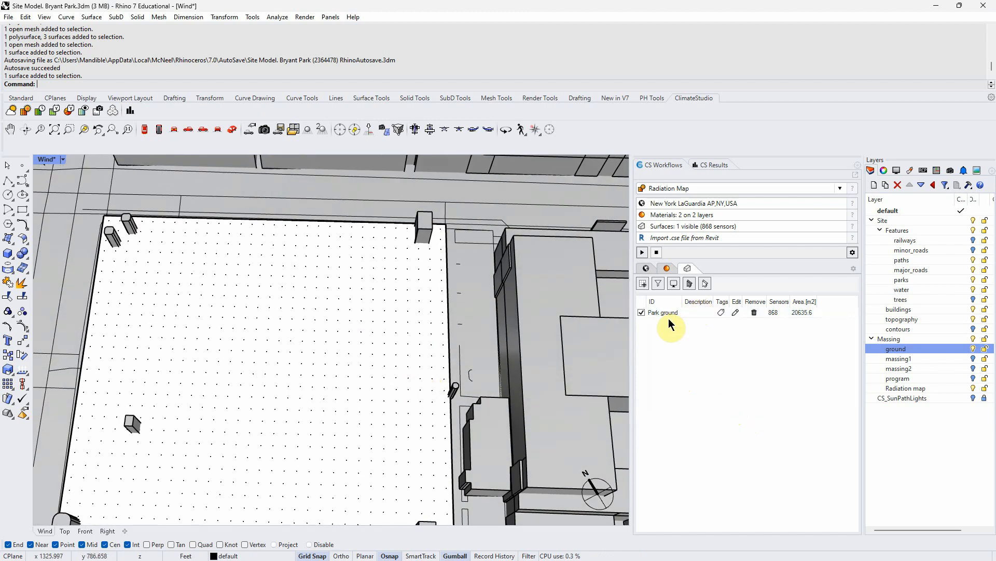
pyautogui.scroll(-4, 447, 317)
pyautogui.scroll(2, 437, 336)
pyautogui.moveTo(437, 335); pyautogui.dragTo(442, 320, button='right')
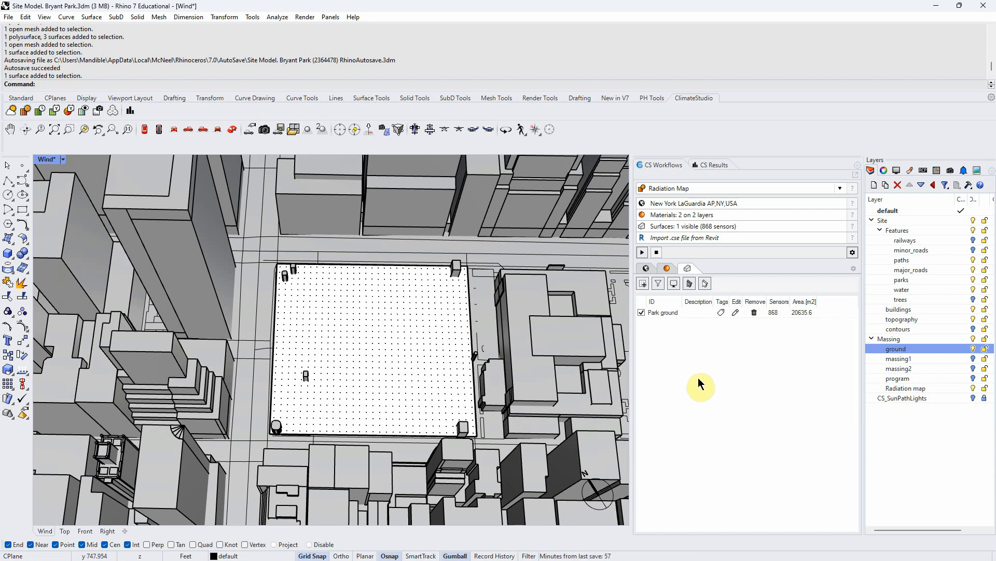
pyautogui.scroll(-2, 388, 339)
pyautogui.scroll(2, 553, 272)
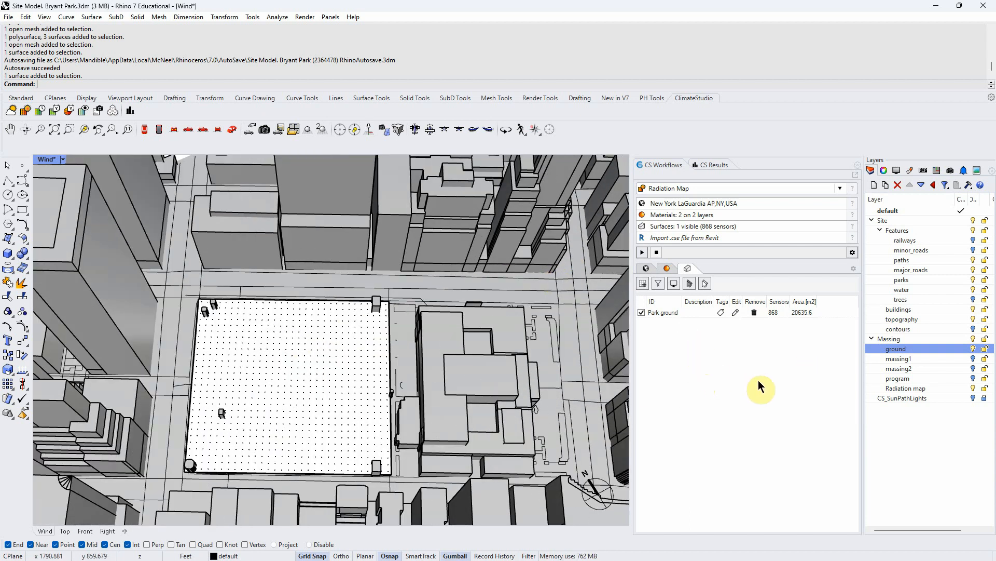
pyautogui.click(974, 300)
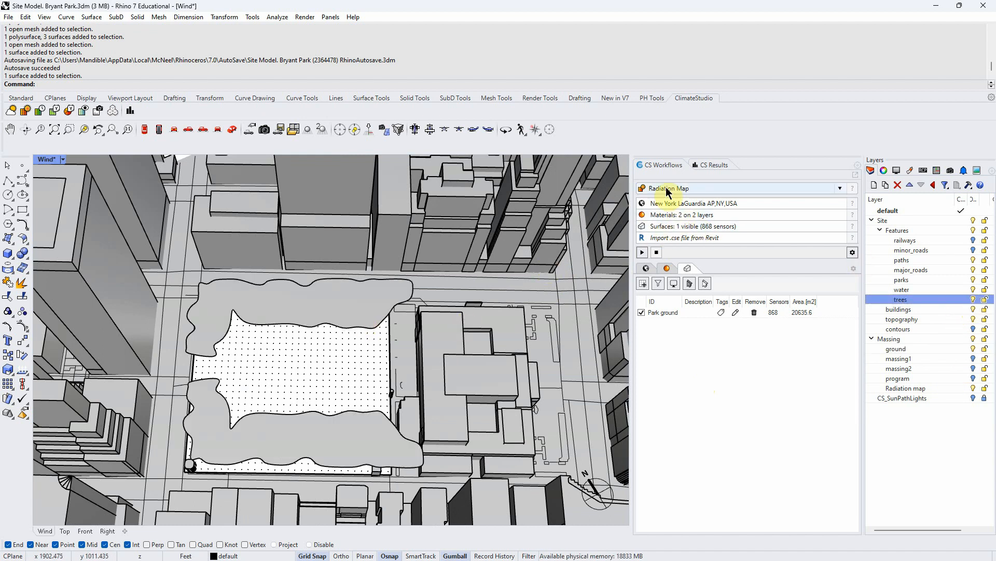
# - Assign the Tree foliage material to the trees layer in the radiation map materials list
pyautogui.click(675, 215)
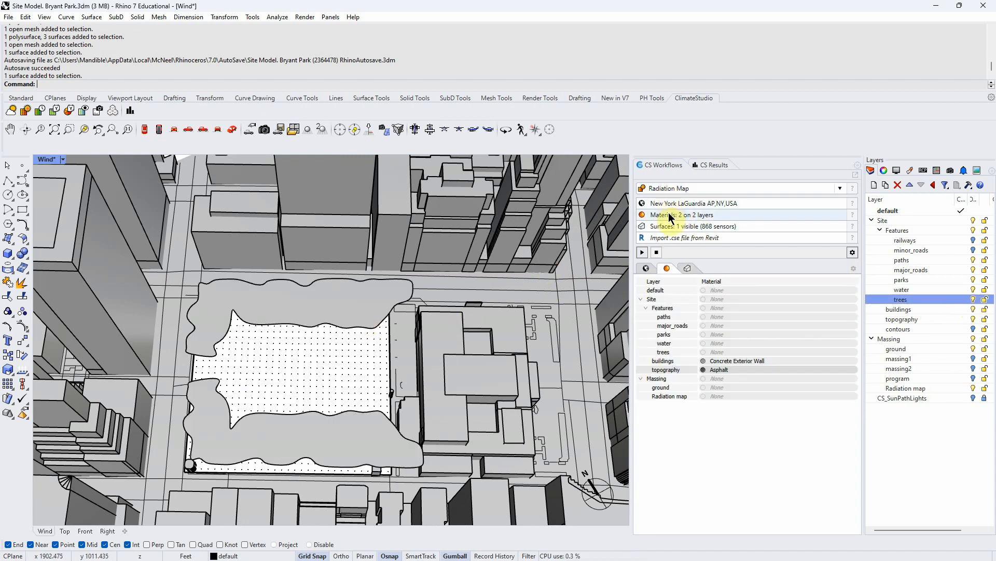
pyautogui.click(720, 354)
pyautogui.moveTo(456, 251); pyautogui.dragTo(407, 251)
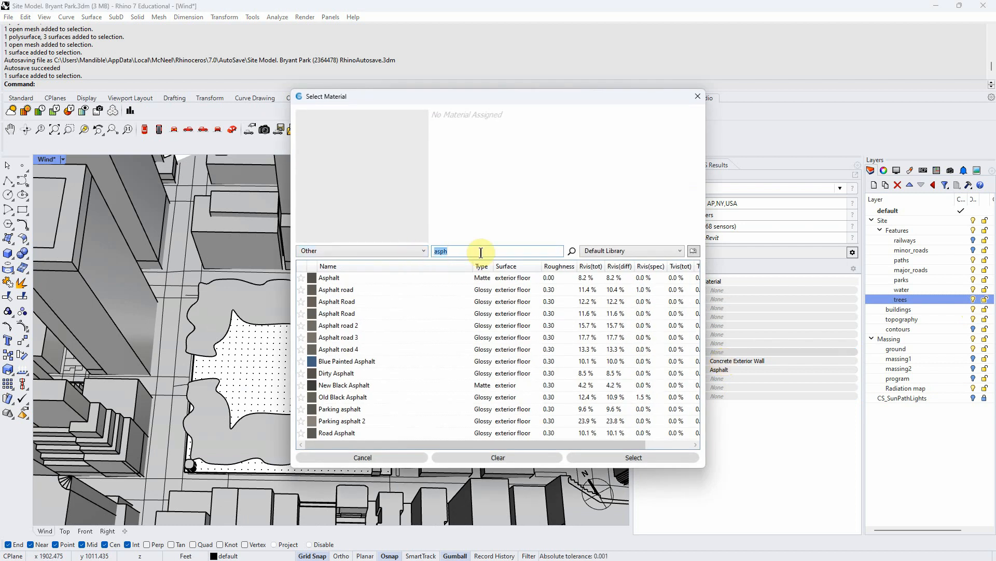
pyautogui.write('tre')
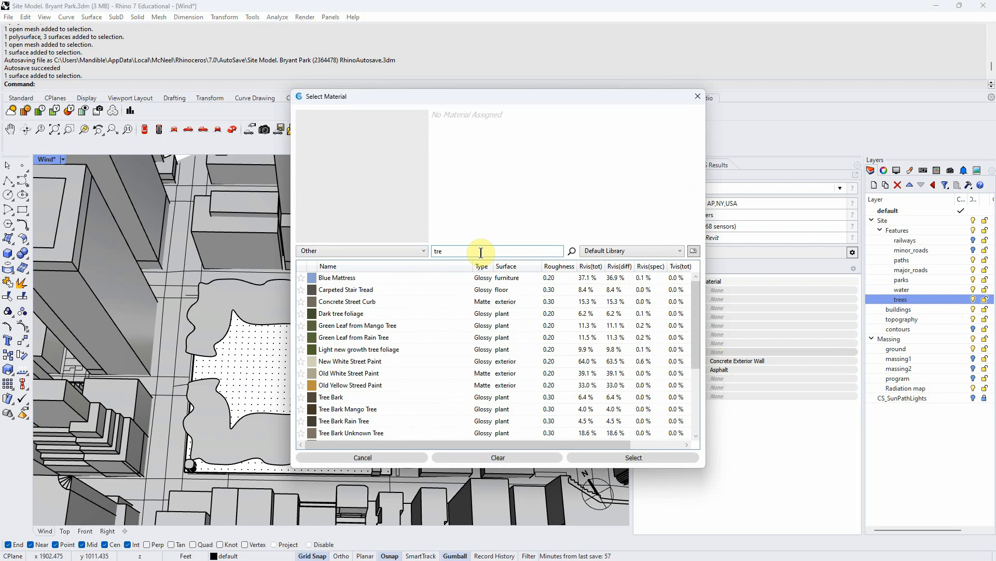
pyautogui.write('e')
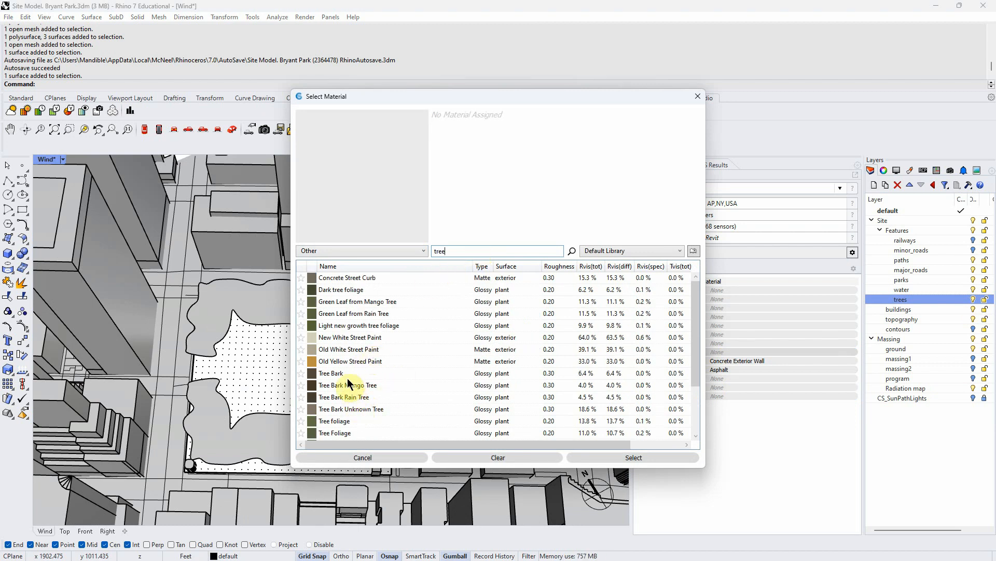
pyautogui.click(347, 422)
pyautogui.click(613, 459)
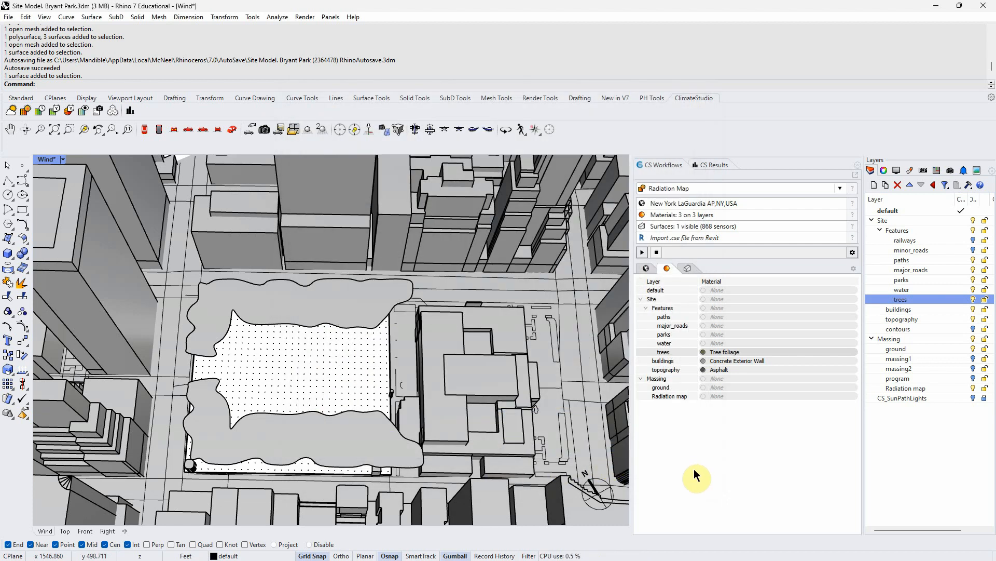
# - Turn off the trees and buildings layers
pyautogui.moveTo(429, 440); pyautogui.dragTo(431, 441, button='right')
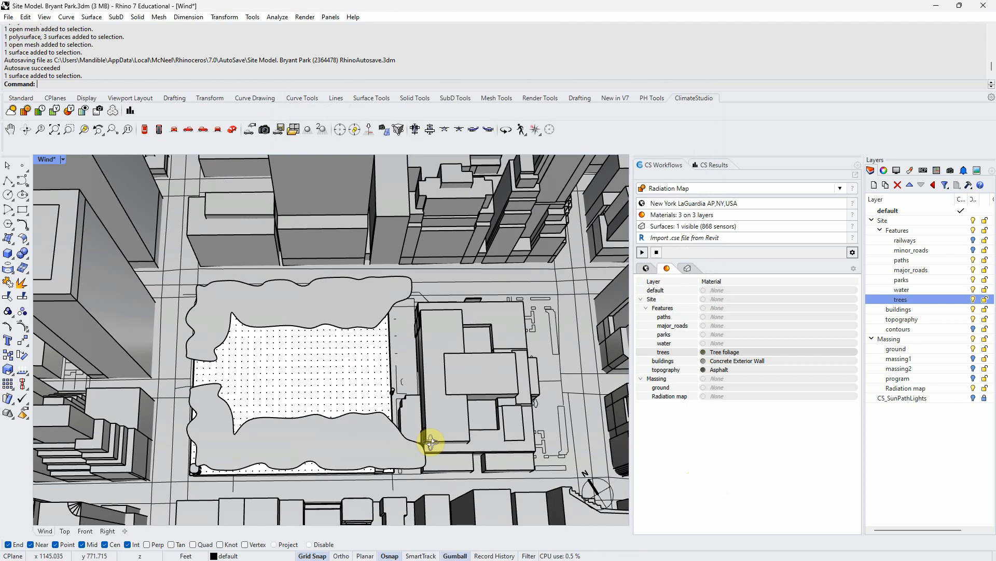
pyautogui.click(973, 300)
pyautogui.click(973, 309)
# - Run the radiation map simulation without context and stop it once enough passes are complete
pyautogui.moveTo(483, 401)
pyautogui.mouseDown(button='right')
pyautogui.moveTo(487, 391)
pyautogui.moveTo(486, 403)
pyautogui.mouseUp(button='right')
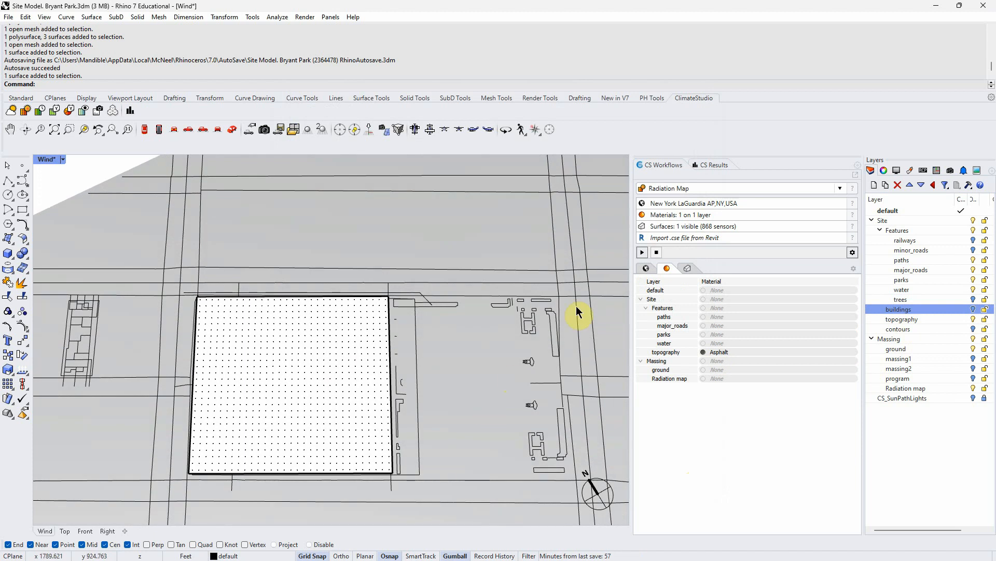
pyautogui.click(642, 253)
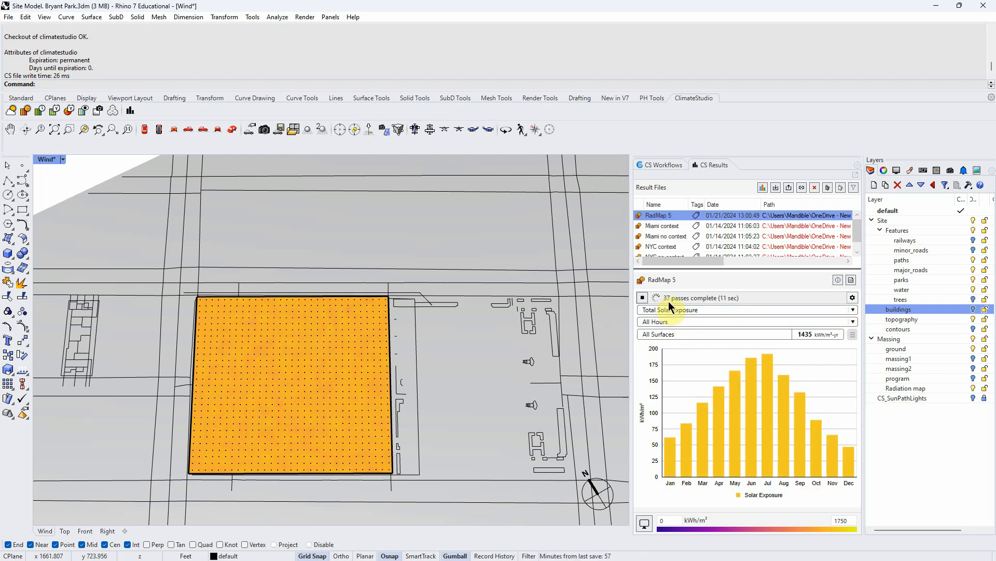
pyautogui.click(643, 296)
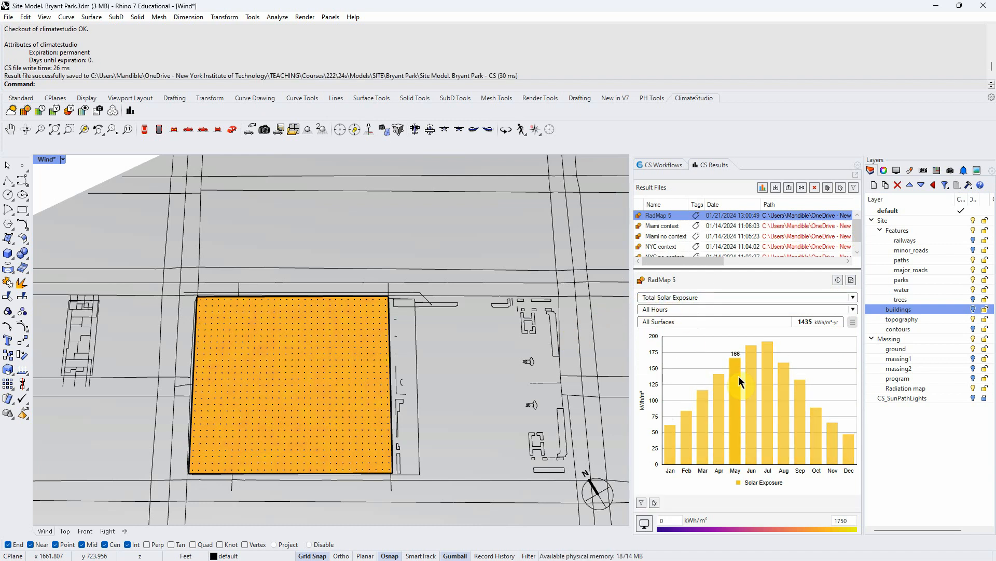
# - Switch the climate data display units to imperial so results show in kBTU/ft²
pyautogui.click(651, 166)
pyautogui.click(647, 269)
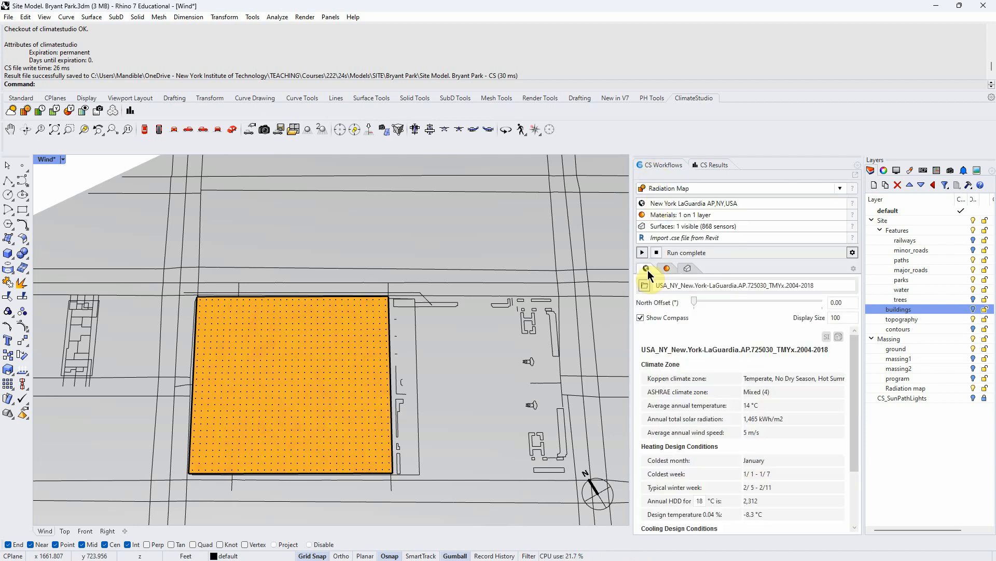
pyautogui.click(828, 337)
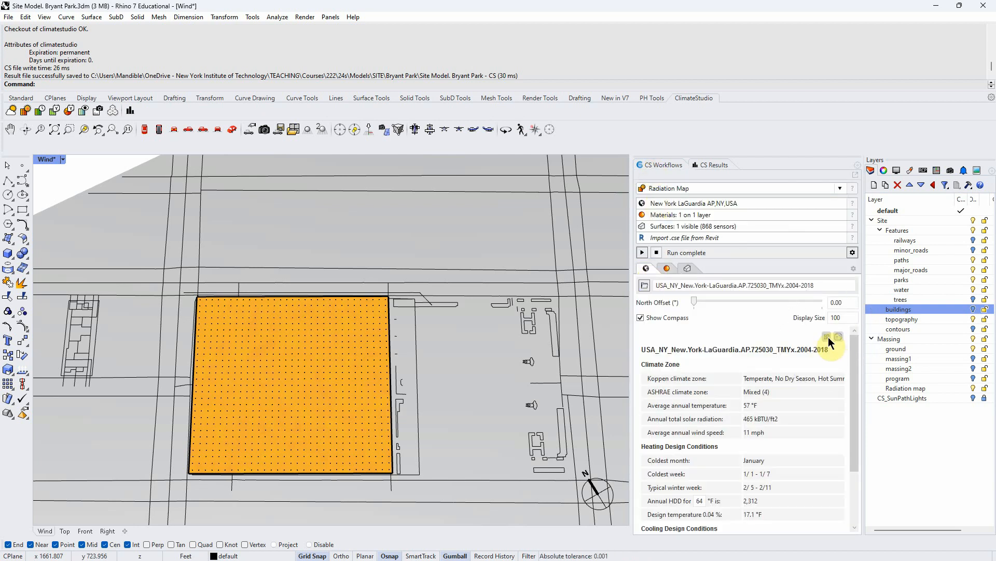
pyautogui.click(707, 166)
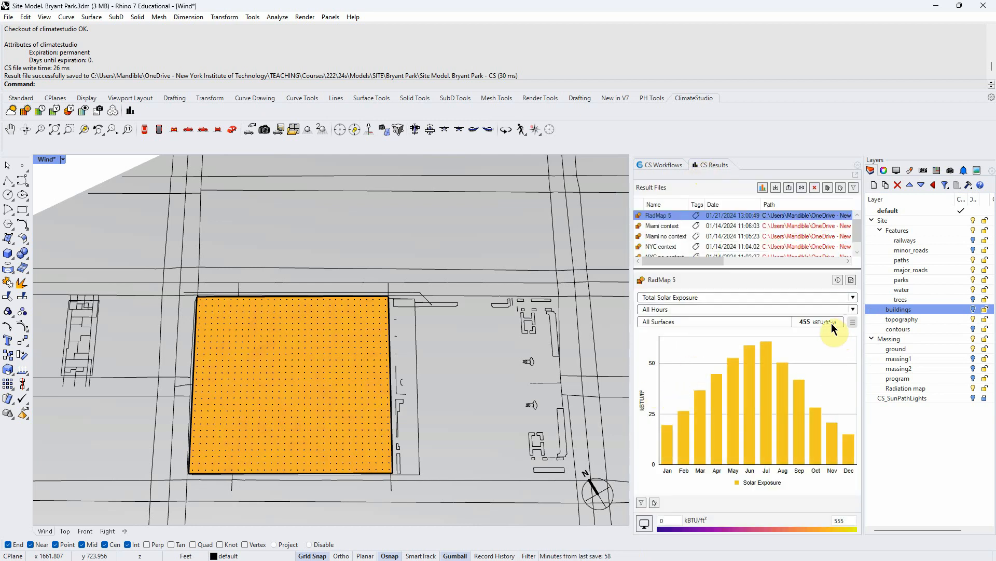
pyautogui.click(812, 322)
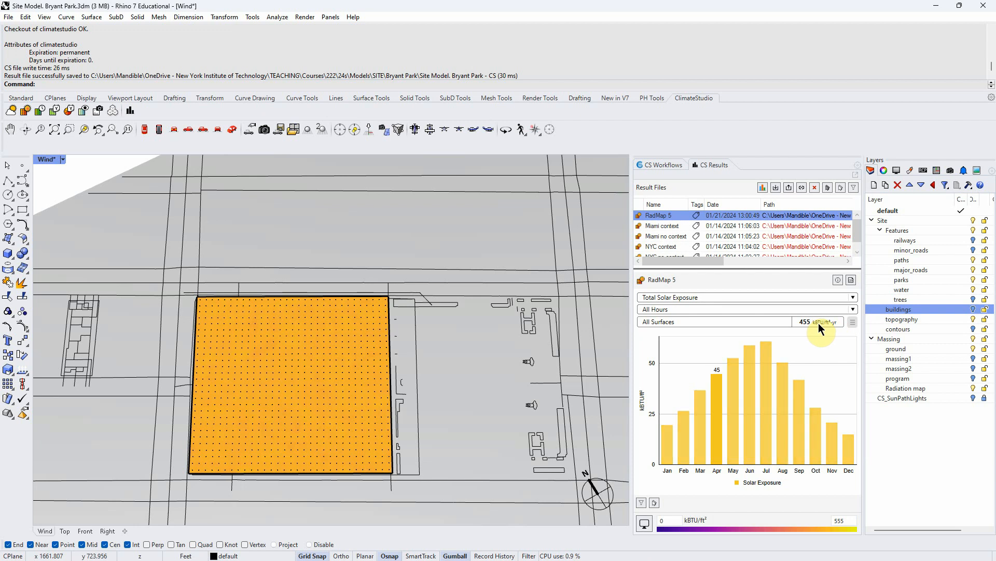
pyautogui.press('ctrl')
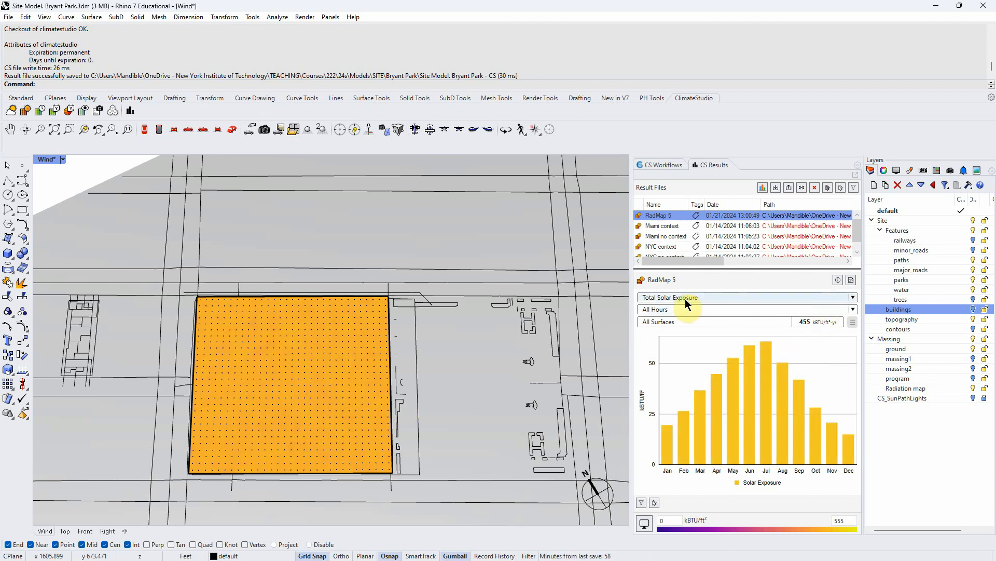
# - Inspect the solar exposure results under different metric and hour filters, including Warm Hours, returning to All Hours
pyautogui.click(854, 298)
pyautogui.click(696, 330)
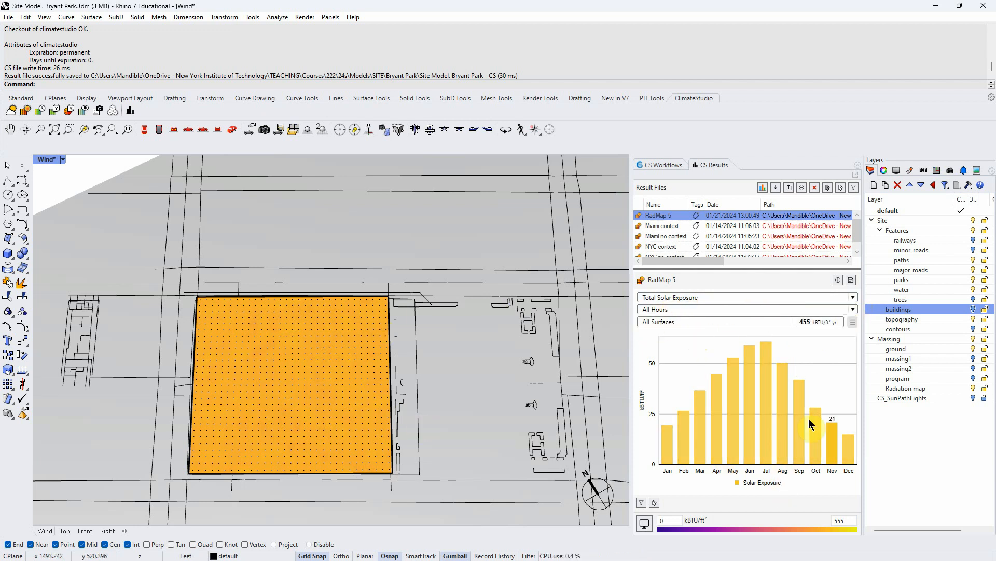
pyautogui.click(853, 309)
pyautogui.click(822, 332)
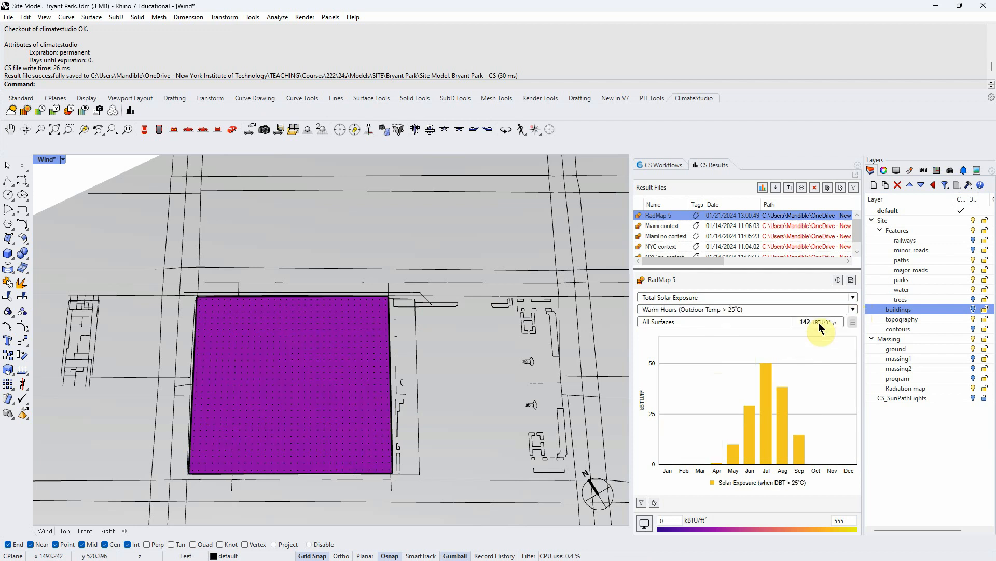
pyautogui.click(853, 309)
pyautogui.click(799, 345)
pyautogui.click(851, 310)
pyautogui.click(750, 318)
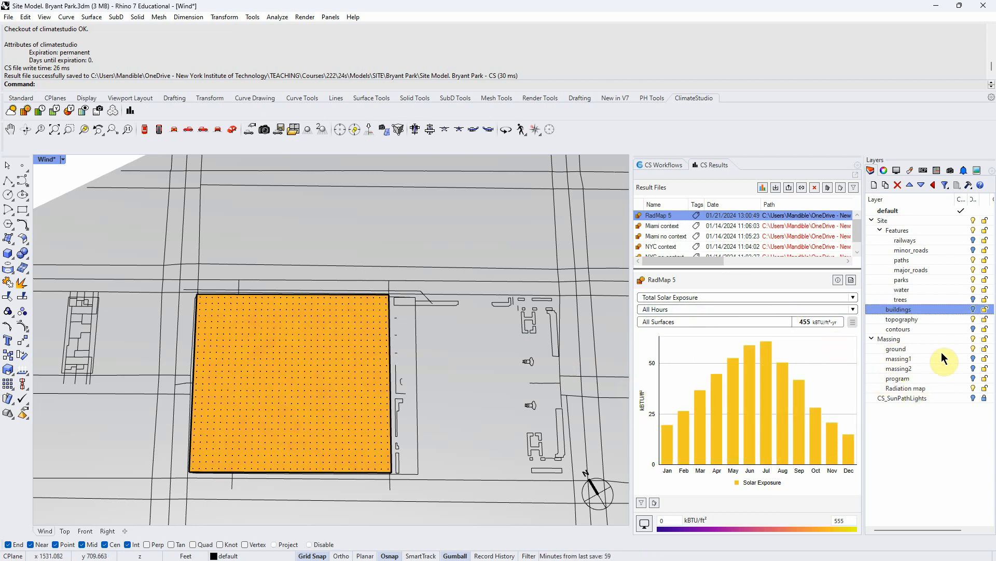
# - Turn the trees and buildings layers back on
pyautogui.click(974, 300)
pyautogui.click(973, 309)
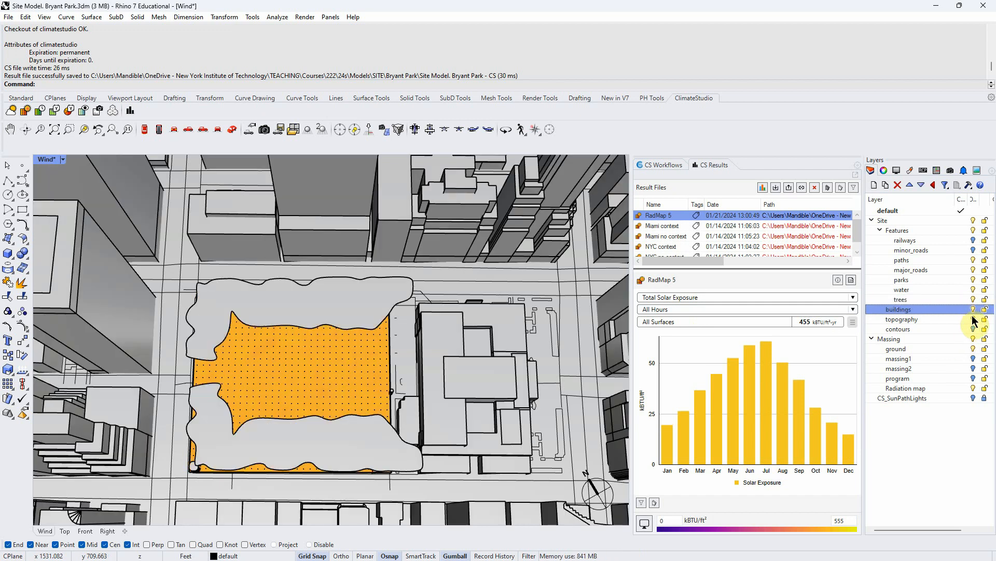
pyautogui.click(972, 329)
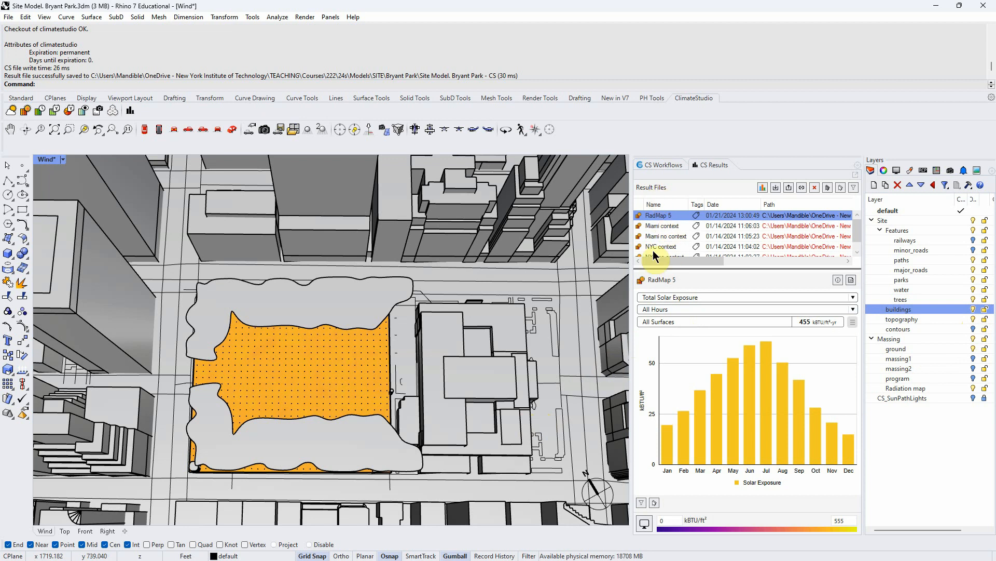
# - Run the radiation map simulation with buildings and trees, stopping it after several passes
pyautogui.click(665, 164)
pyautogui.click(642, 252)
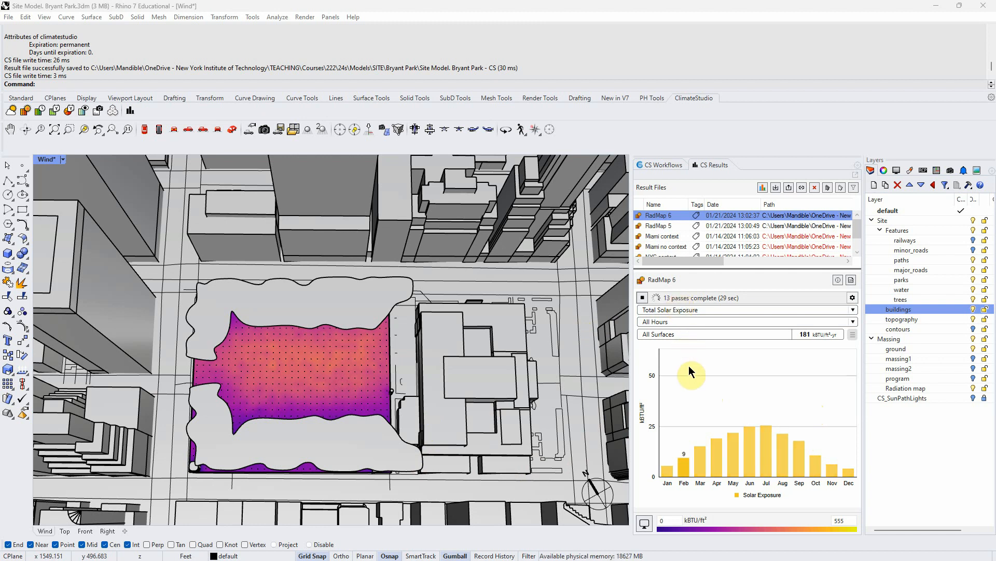
pyautogui.click(642, 298)
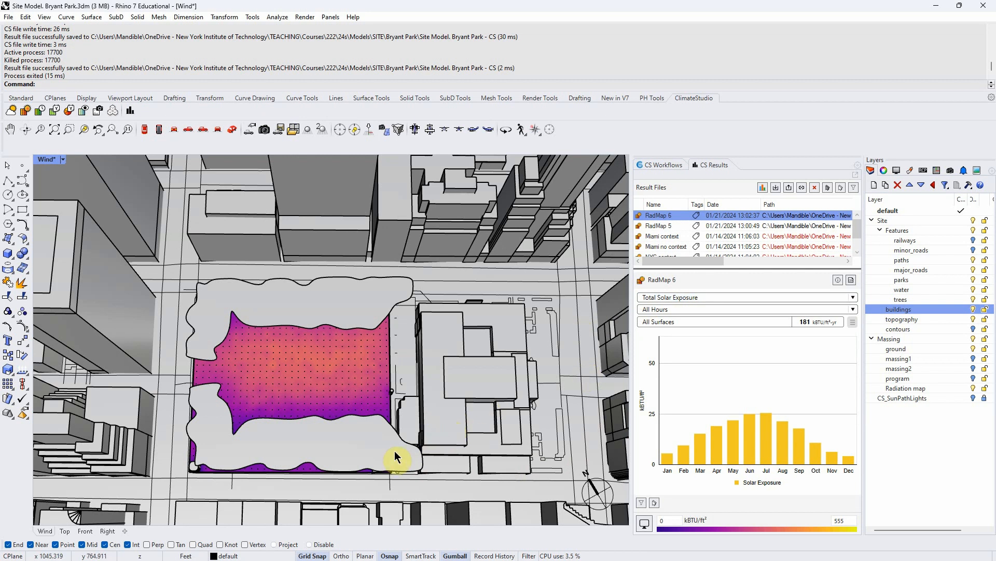
# - Turn off the trees layer
pyautogui.moveTo(370, 455)
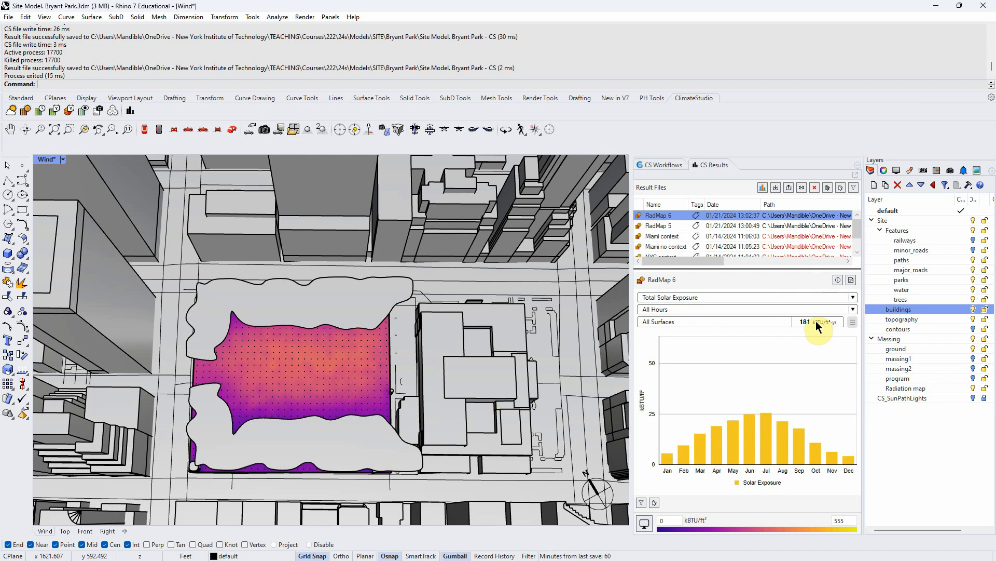
pyautogui.click(666, 226)
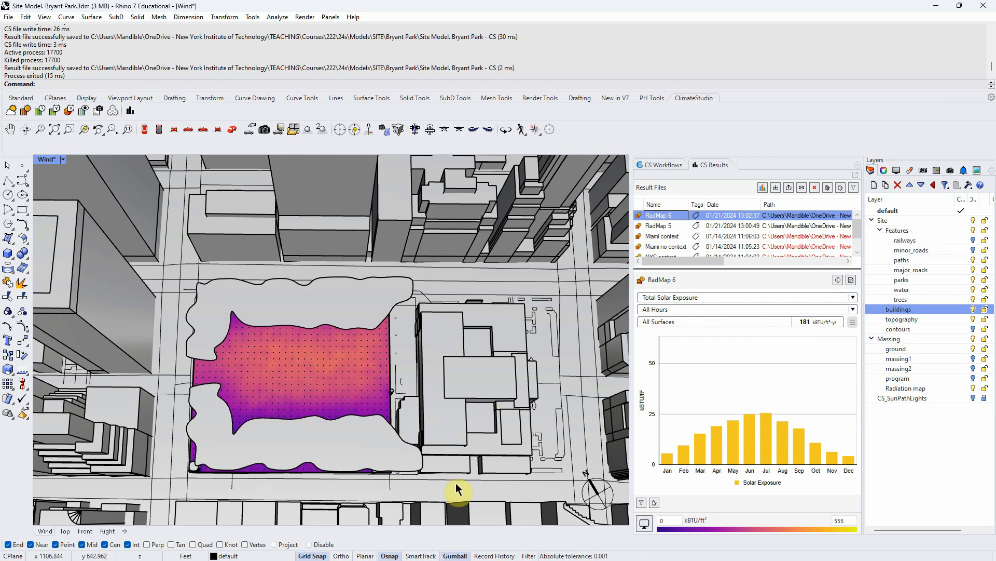
pyautogui.click(973, 298)
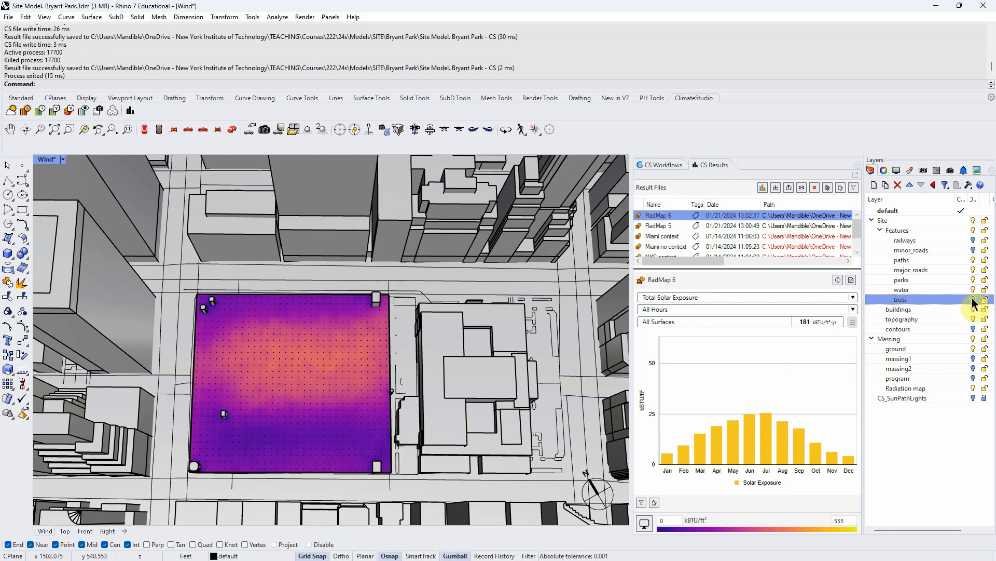
# - Run the radiation map simulation with buildings only, stopping it after a few passes
pyautogui.click(659, 166)
pyautogui.click(643, 253)
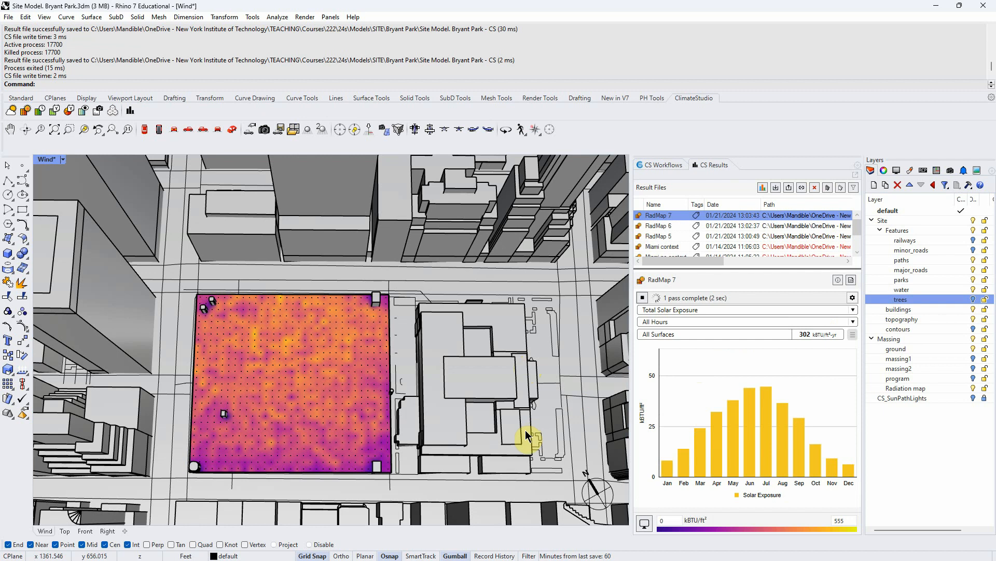
pyautogui.moveTo(781, 451)
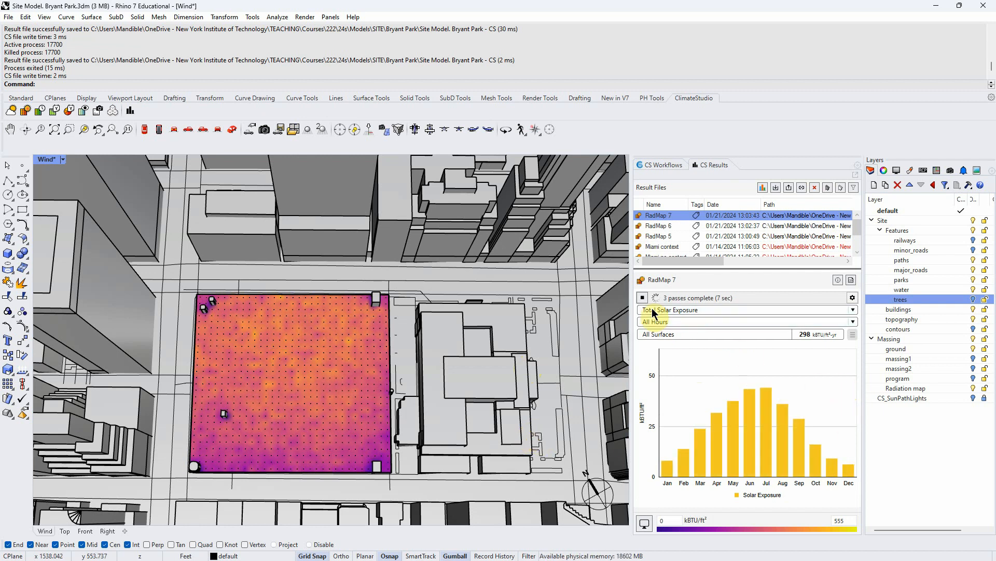
pyautogui.click(643, 298)
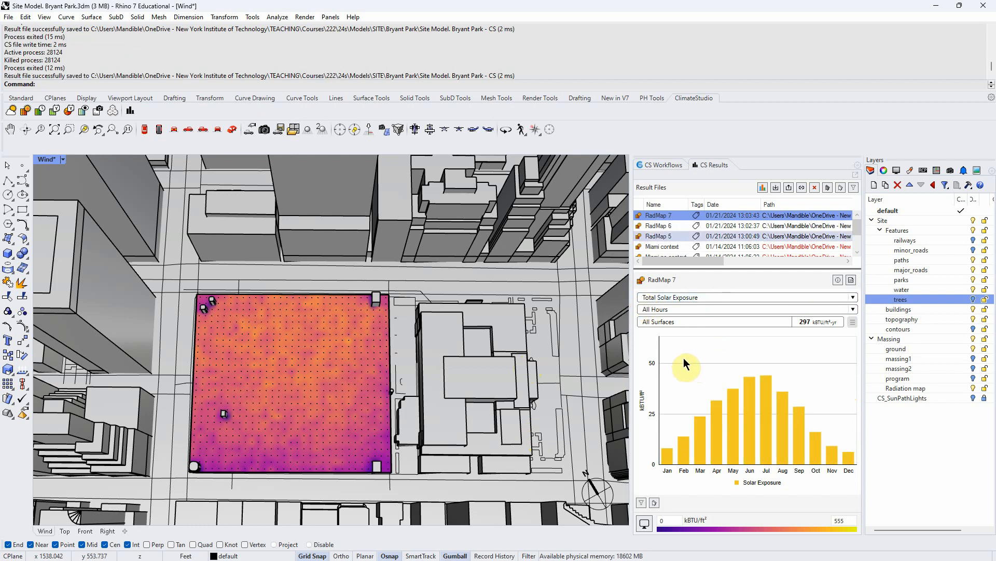
# - Rename the RadMap 5 result to No context
pyautogui.doubleClick(659, 236)
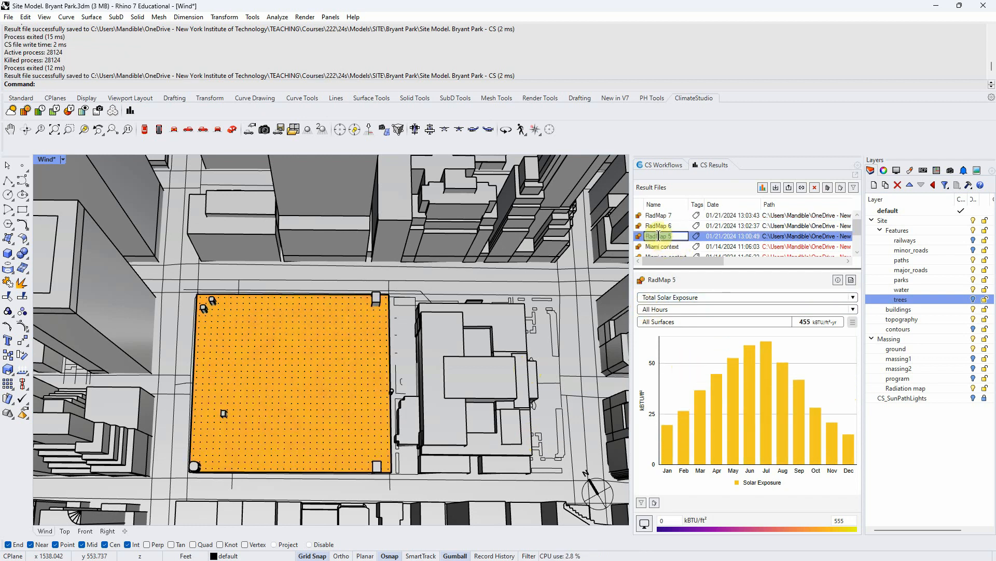
pyautogui.write('No context')
pyautogui.press('Return')
# - Rename the RadMap 6 result to Buildings trees
pyautogui.click(658, 226)
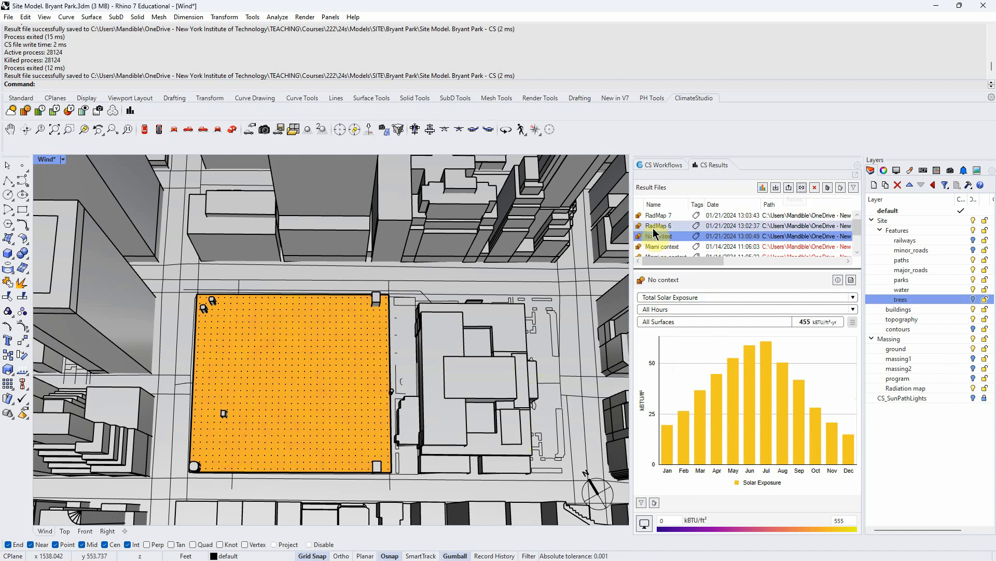
pyautogui.click(658, 227)
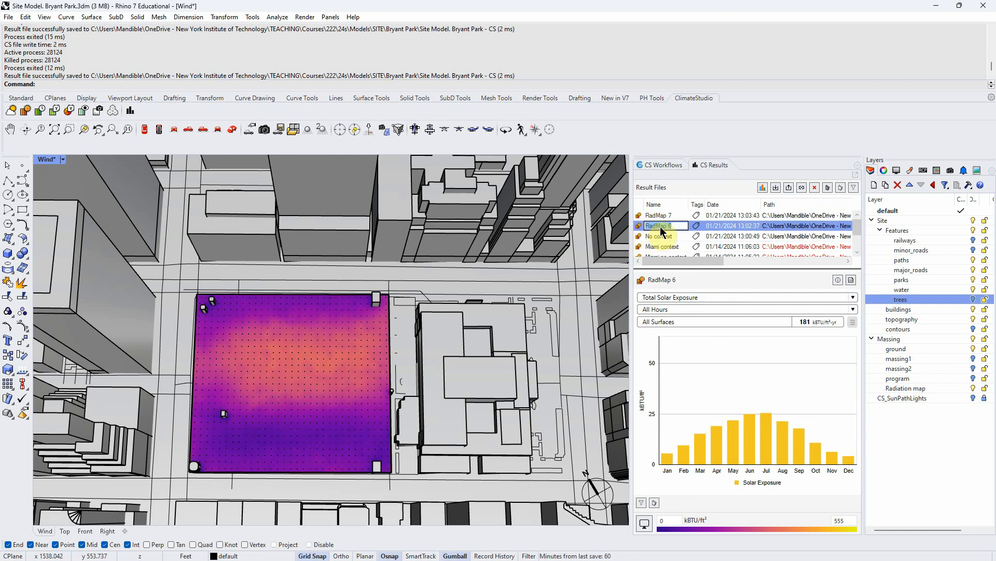
pyautogui.write('Buil')
pyautogui.press('Return')
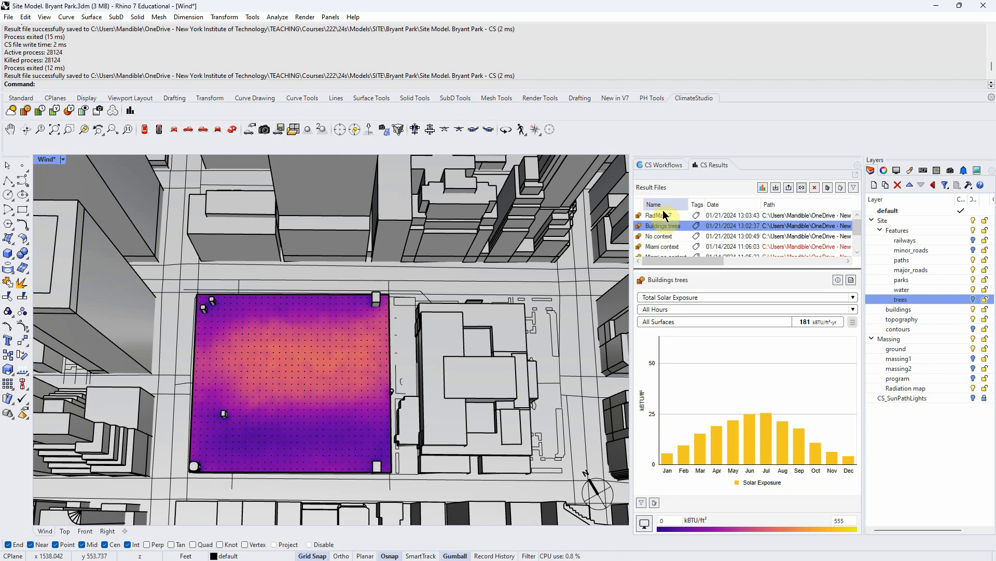
# - Rename the RadMap 7 result to Buildings
pyautogui.click(660, 217)
pyautogui.click(661, 218)
pyautogui.write('Buildings')
pyautogui.press('Return')
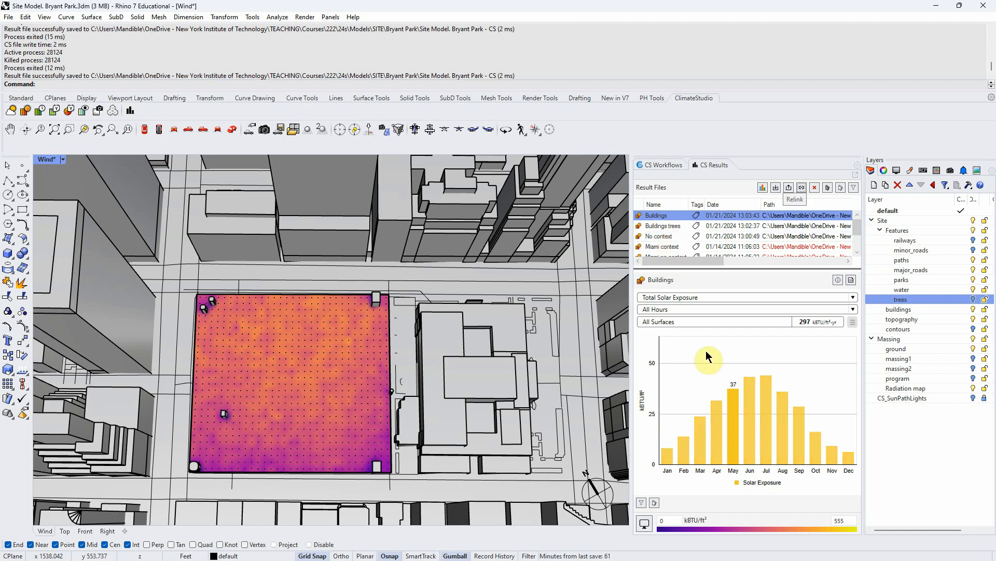
# - Compare the No context, Buildings and Buildings trees radiation results
pyautogui.click(666, 237)
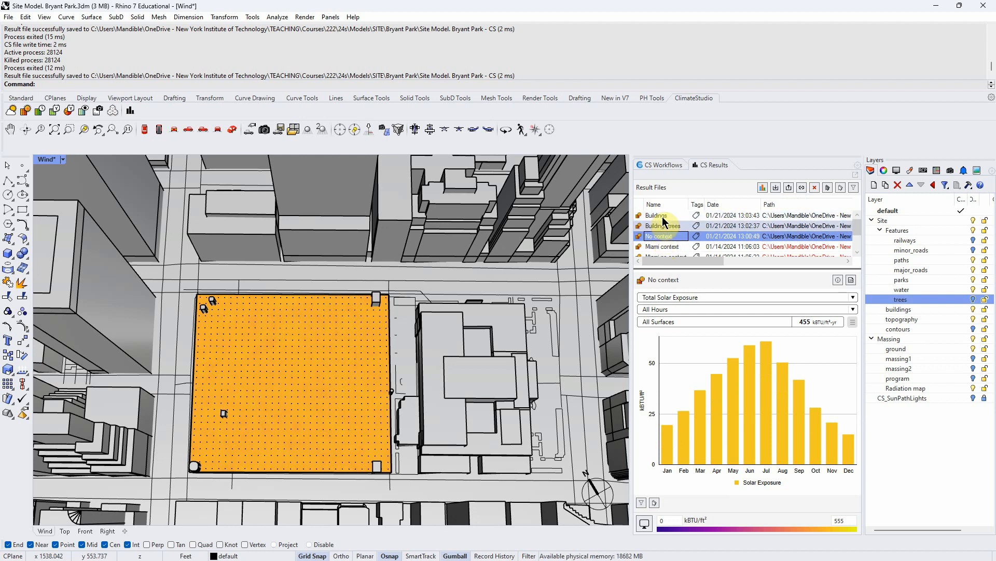
pyautogui.click(662, 216)
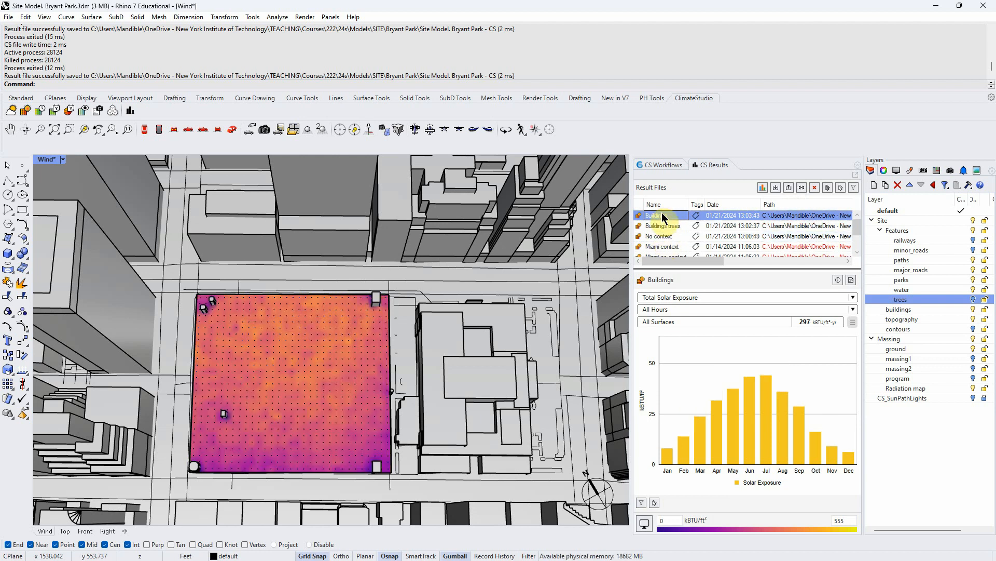
pyautogui.click(663, 227)
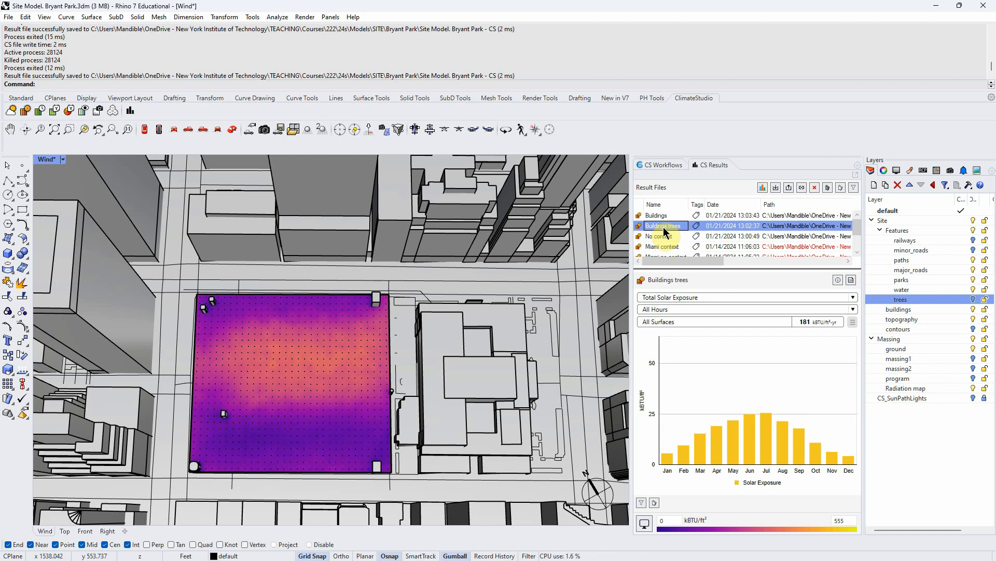
# - Inspect sensor values across the park on the Buildings trees radiation map
pyautogui.click(284, 414)
pyautogui.click(286, 446)
pyautogui.click(288, 445)
pyautogui.scroll(4, 288, 444)
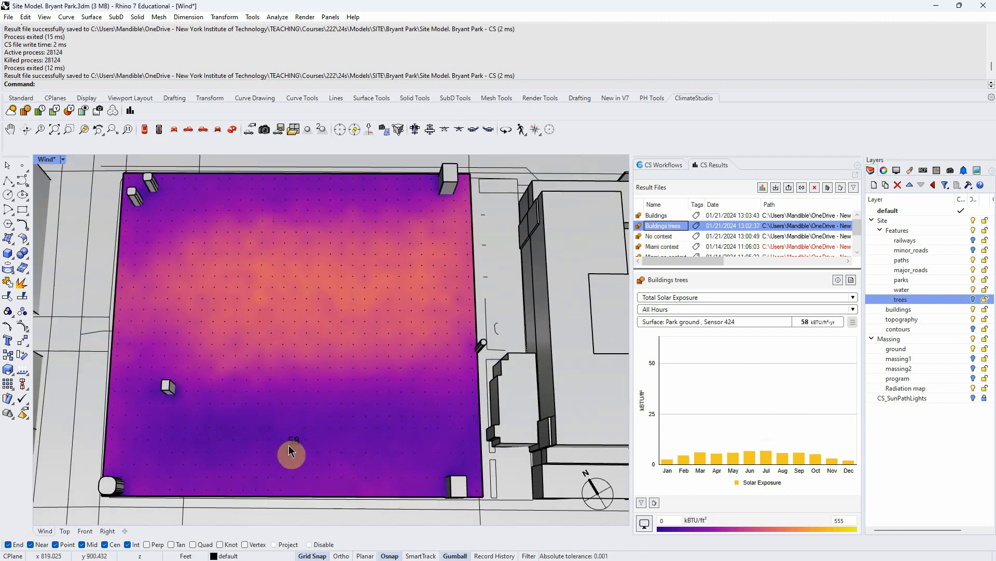
pyautogui.click(292, 330)
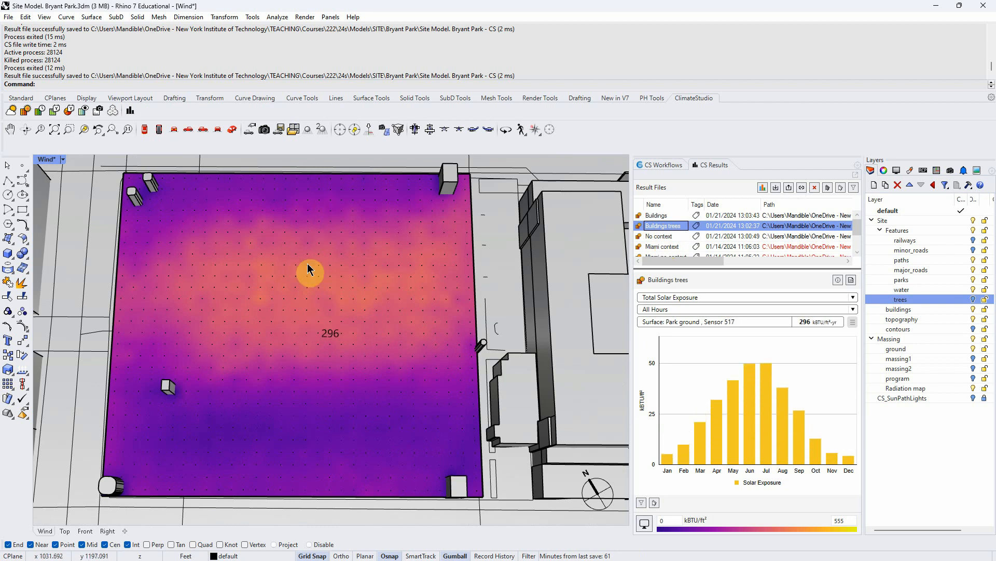
pyautogui.scroll(-4, 288, 437)
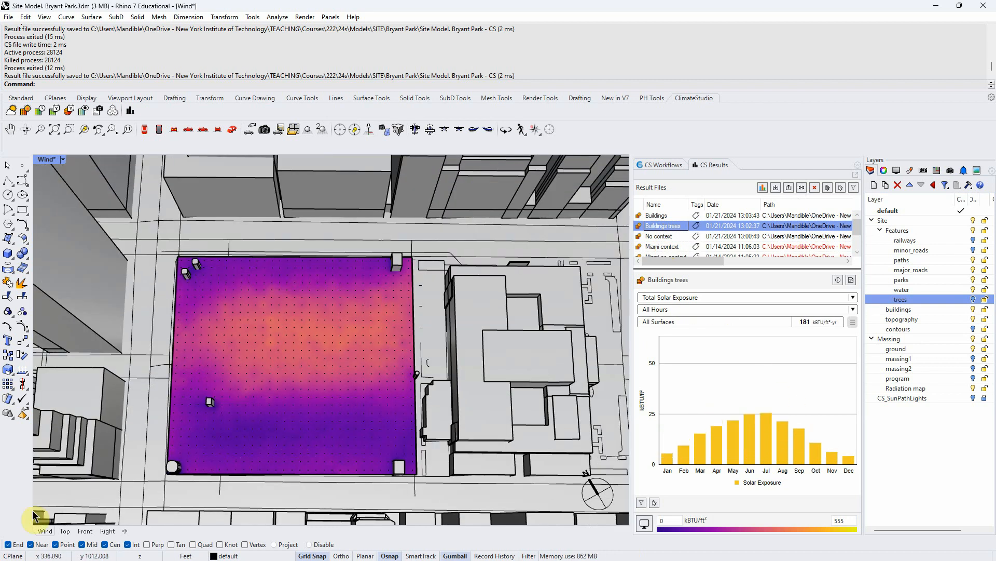
# - Switch to the assignment document and change the deliverable item "Ration map" to "Ratio map"
pyautogui.hotkey('alt', 'Tab')
pyautogui.click(399, 470)
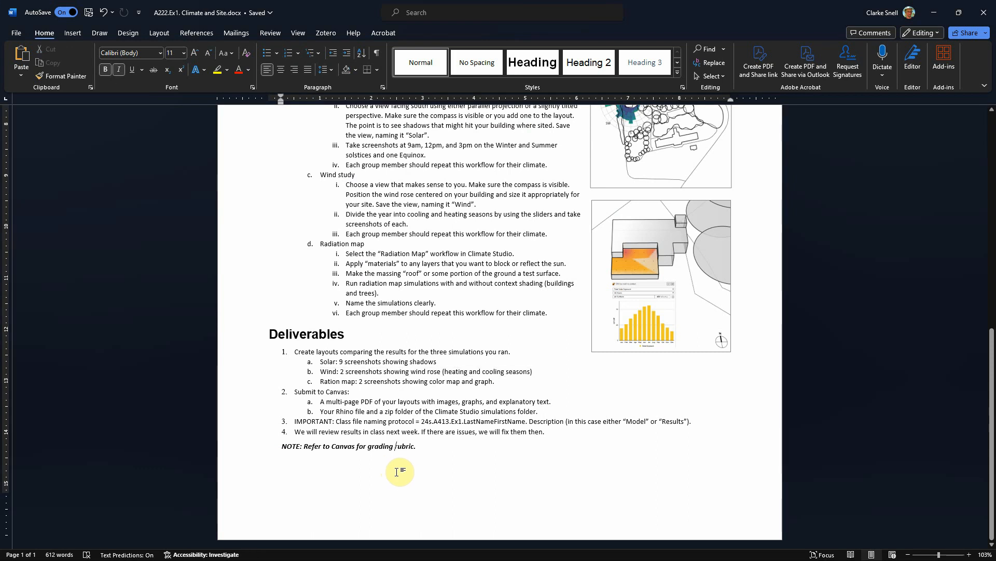
pyautogui.moveTo(323, 380); pyautogui.dragTo(385, 375)
pyautogui.click(341, 382)
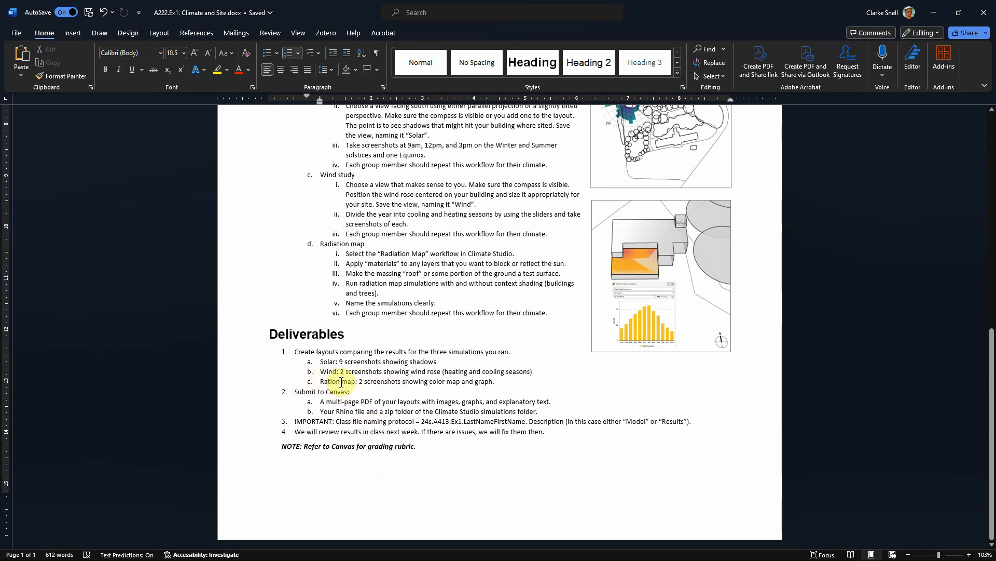
pyautogui.press('BackSpace')
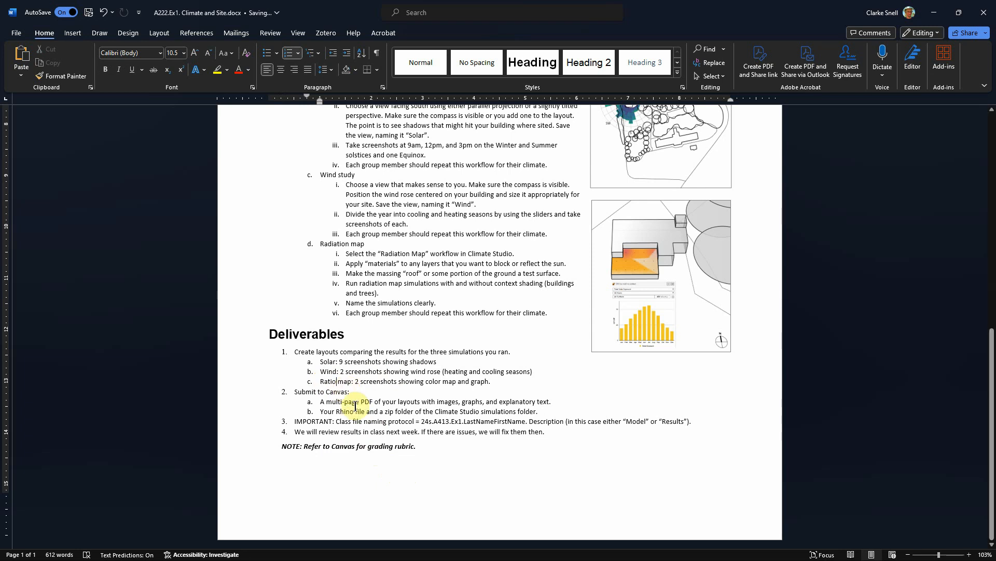
# - Review the deliverables list for layouts and Canvas submission files, then return to the model
pyautogui.click(382, 510)
pyautogui.moveTo(294, 352); pyautogui.dragTo(490, 390)
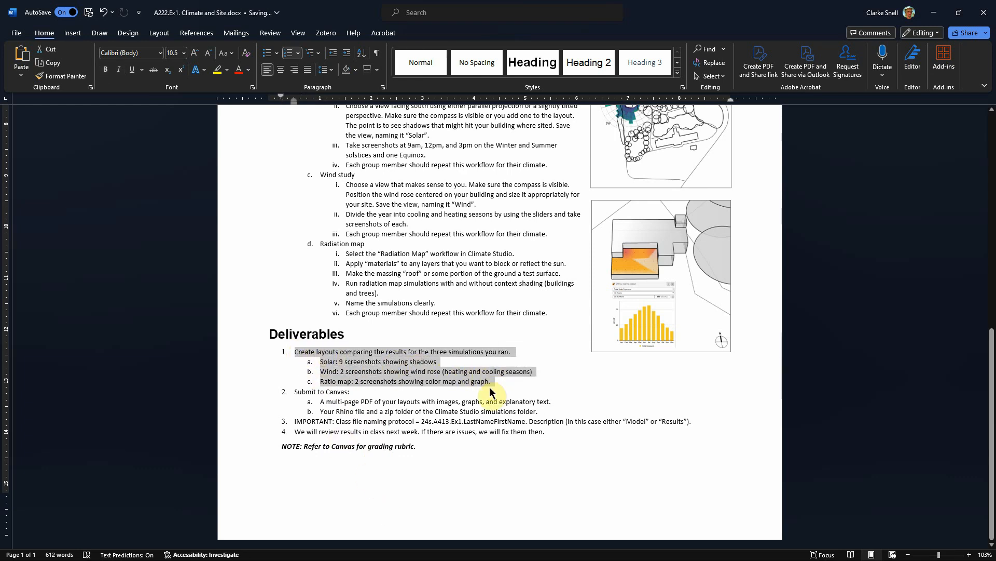
pyautogui.click(395, 506)
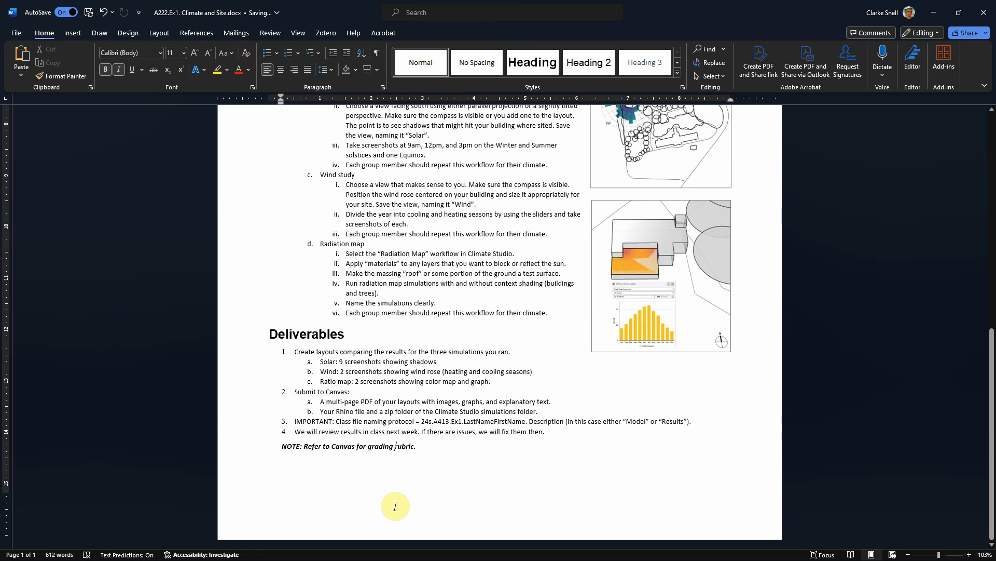
pyautogui.moveTo(320, 401); pyautogui.dragTo(555, 401)
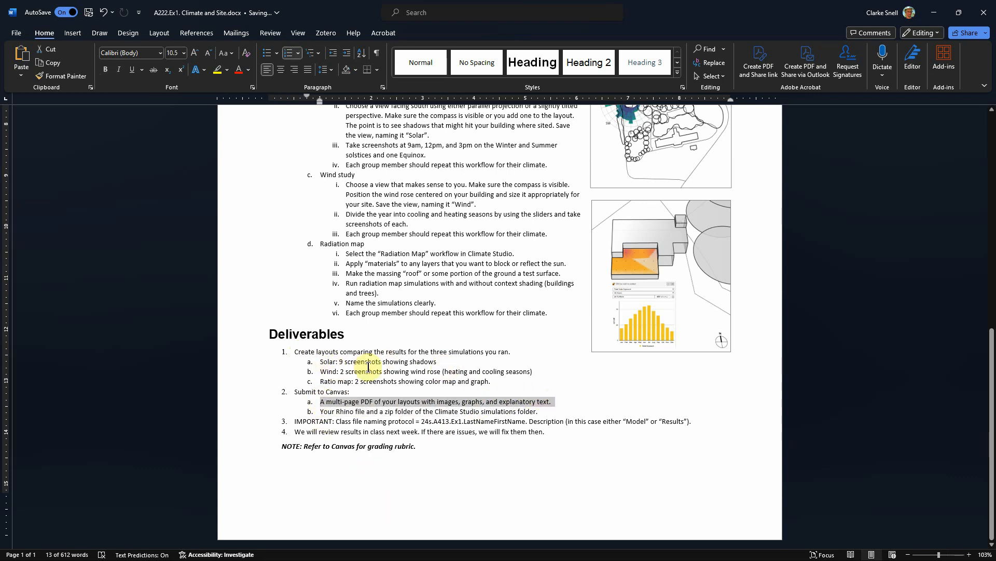
pyautogui.click(366, 473)
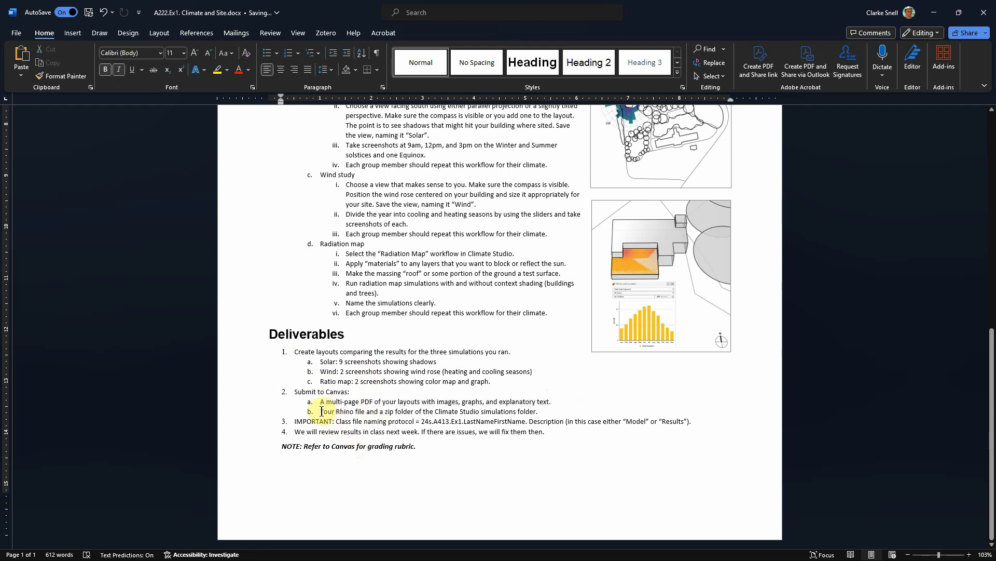
pyautogui.moveTo(319, 411); pyautogui.dragTo(538, 413)
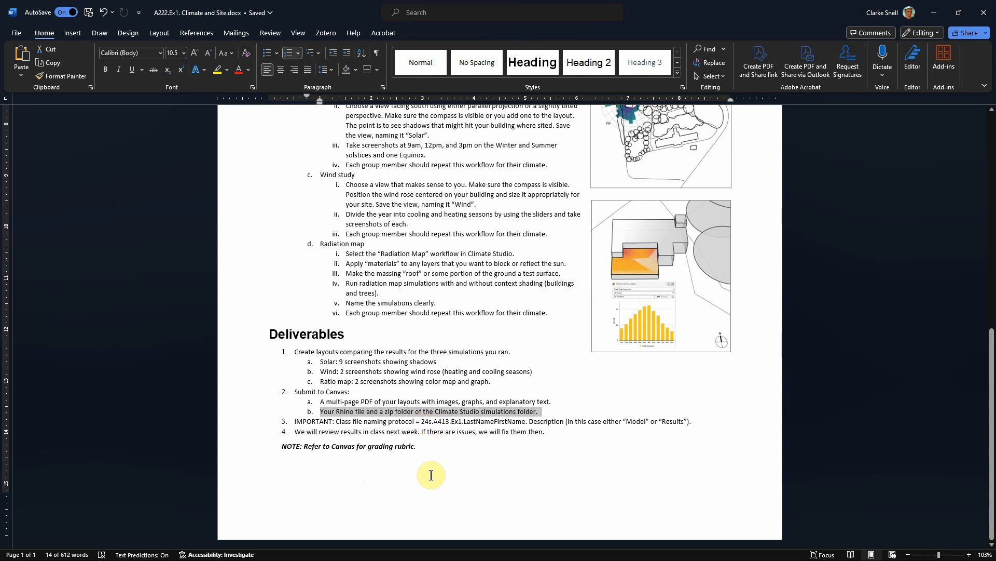
pyautogui.click(959, 12)
pyautogui.click(937, 18)
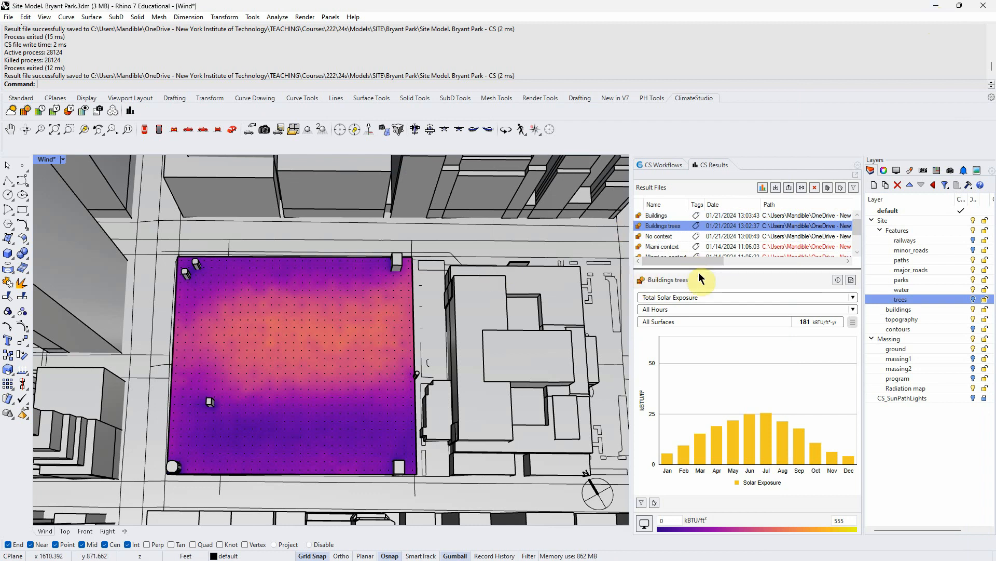
# - Expand the result list and switch between the Buildings, Buildings trees and No context maps
pyautogui.moveTo(696, 267); pyautogui.dragTo(702, 306)
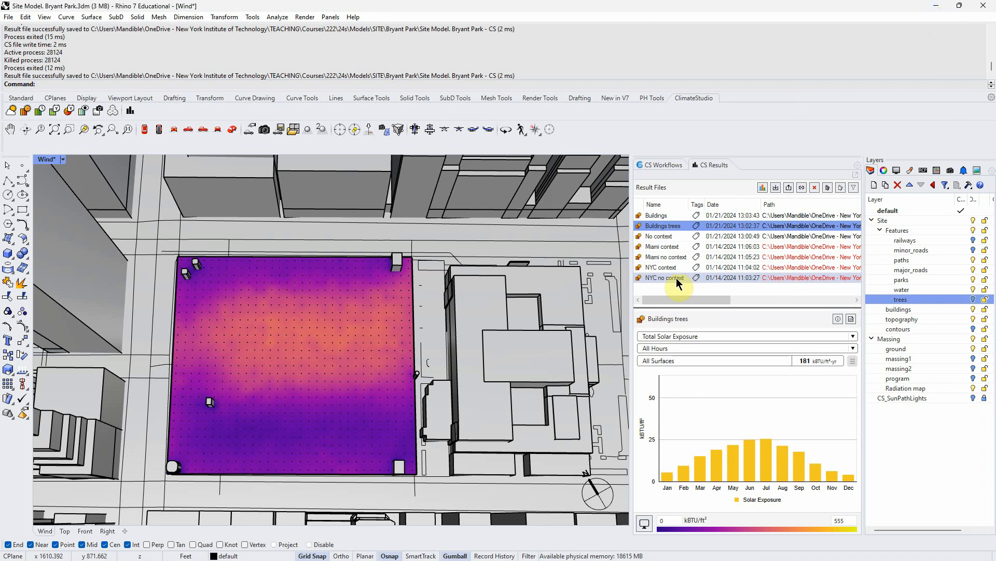
pyautogui.click(660, 216)
pyautogui.click(664, 225)
pyautogui.click(665, 235)
pyautogui.click(659, 216)
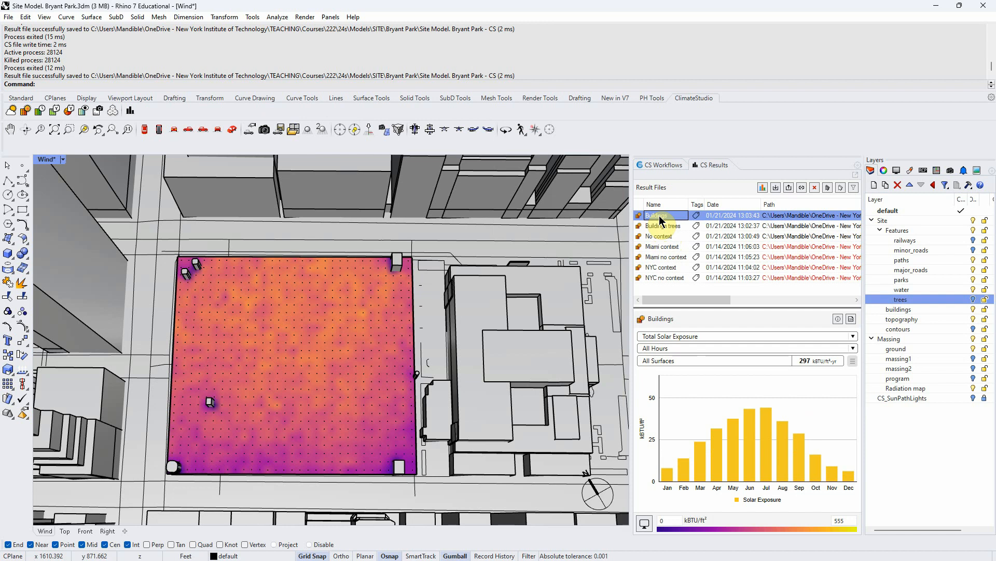
pyautogui.moveTo(752, 413)
# - Browse to the Bryant Park model folder and open its ClimateStudio results folder
pyautogui.hotkey('alt', 'Tab')
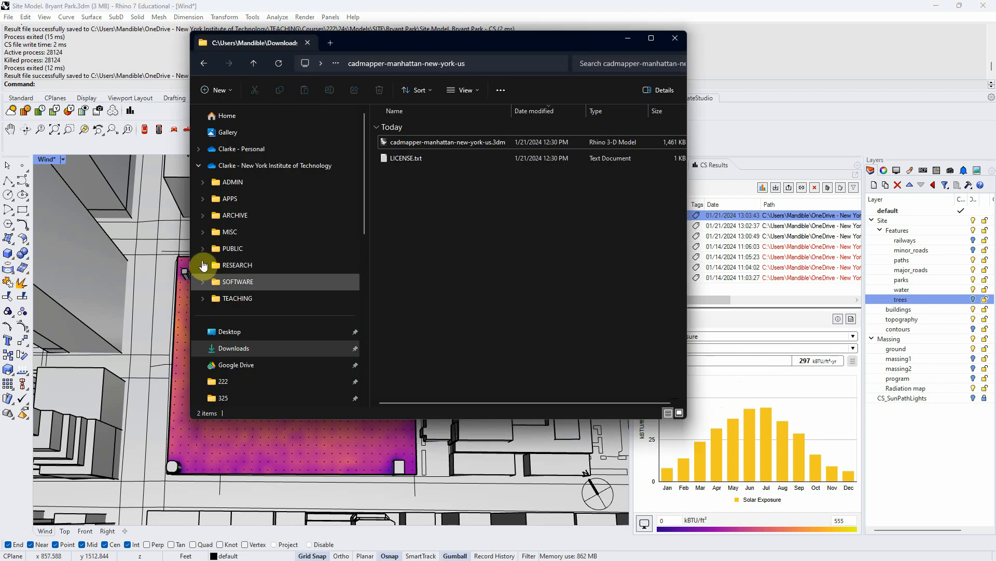
pyautogui.click(234, 381)
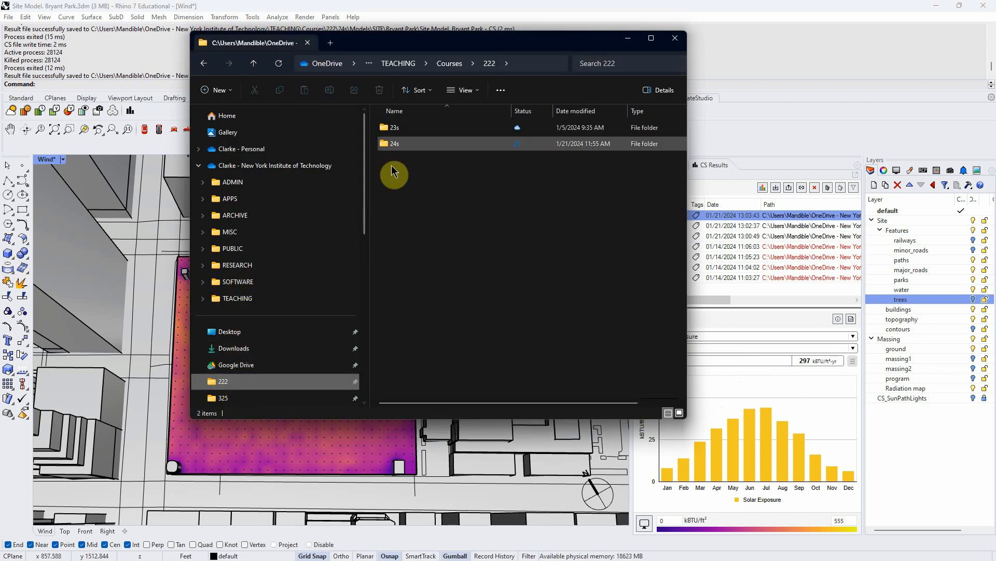
pyautogui.doubleClick(407, 145)
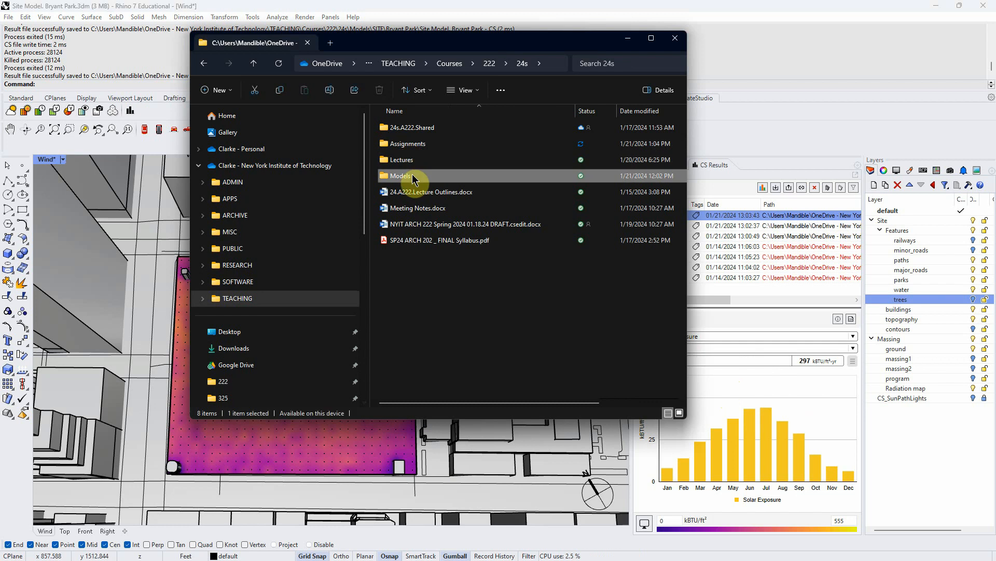
pyautogui.doubleClick(412, 174)
pyautogui.doubleClick(406, 144)
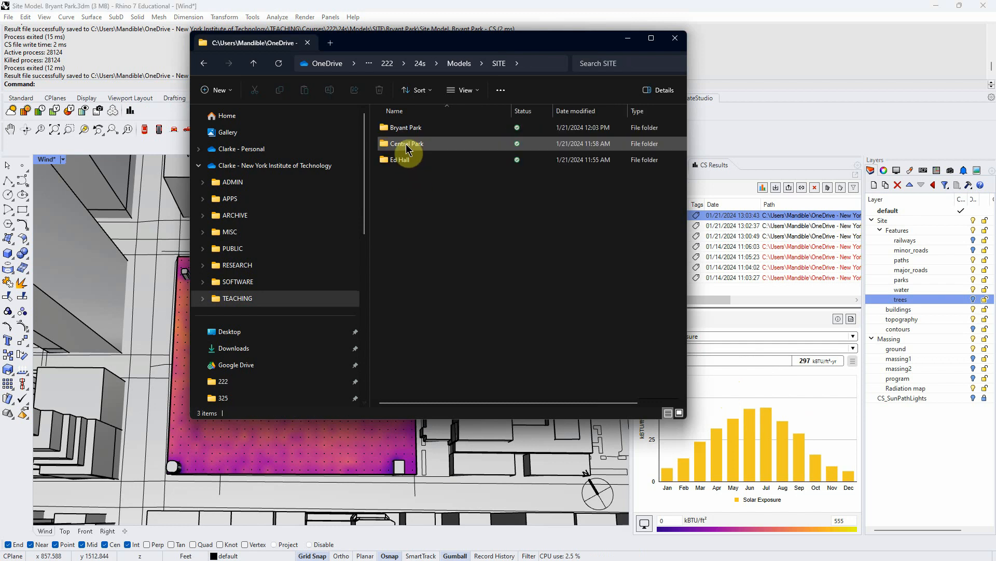
pyautogui.doubleClick(415, 129)
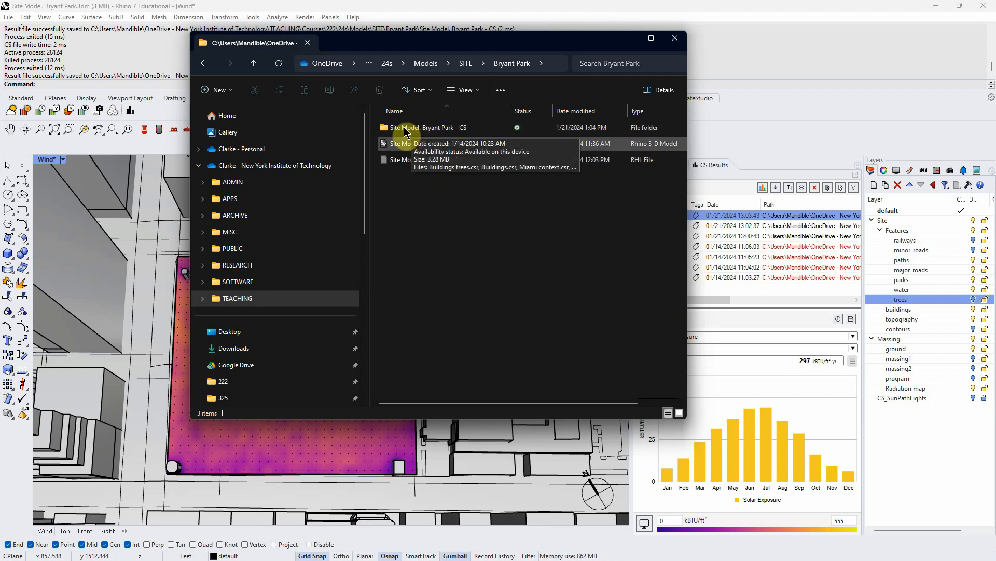
pyautogui.press('ctrl')
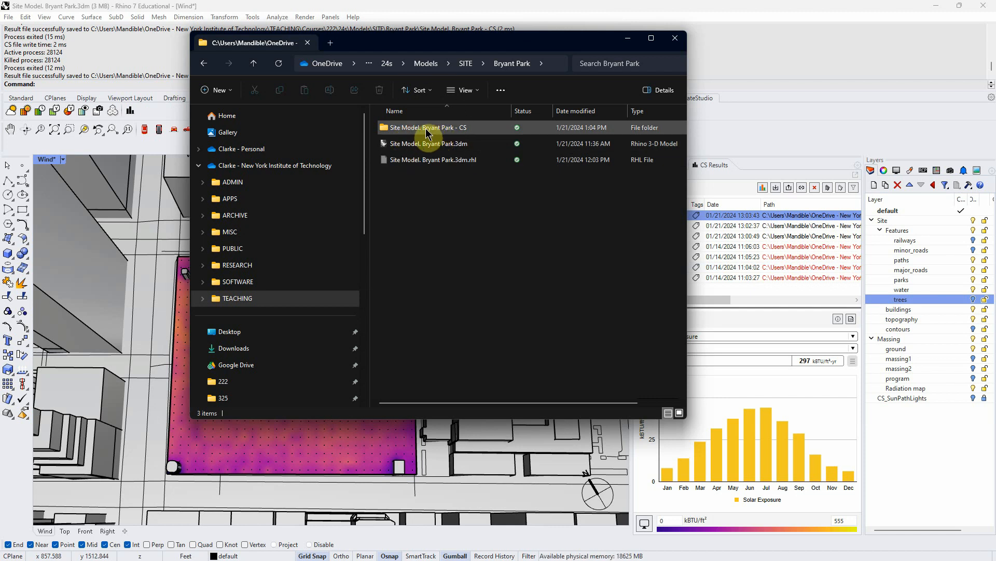
pyautogui.doubleClick(427, 130)
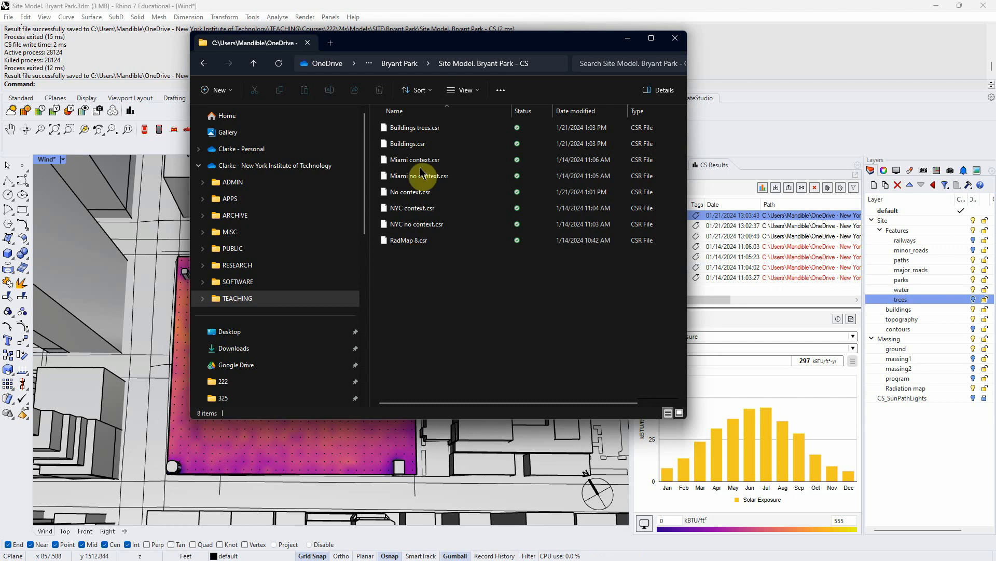
pyautogui.click(205, 63)
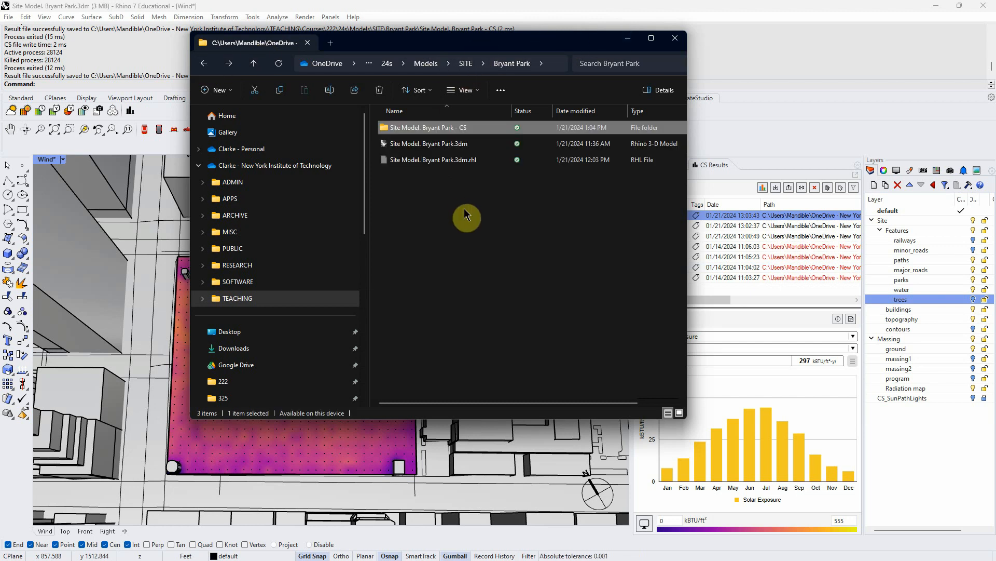
# - Compress Site Model. Bryant Park.3dm and its CS results folder into a ZIP file
pyautogui.click(408, 144)
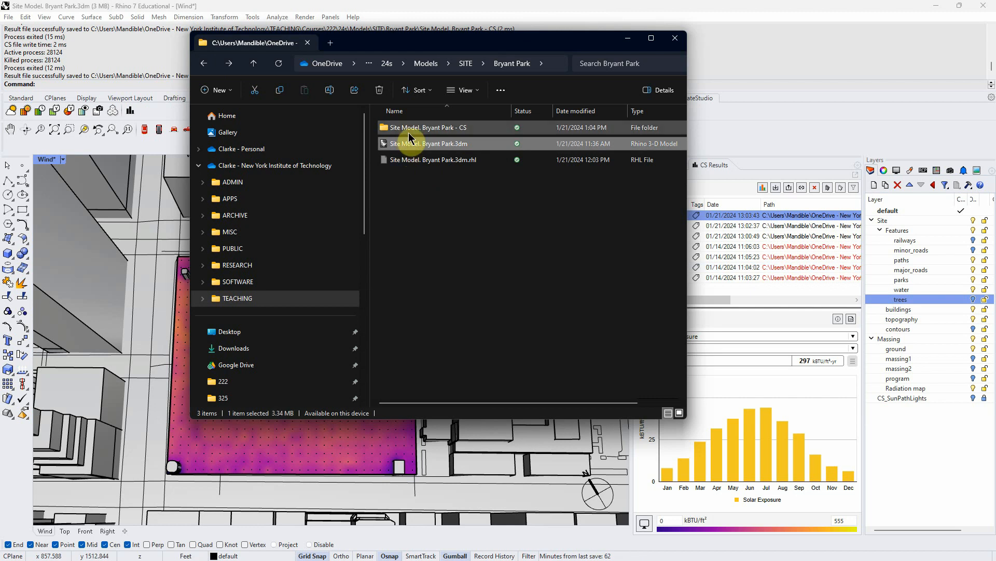
pyautogui.keyDown('ctrl'); pyautogui.click(413, 129); pyautogui.keyUp('ctrl')
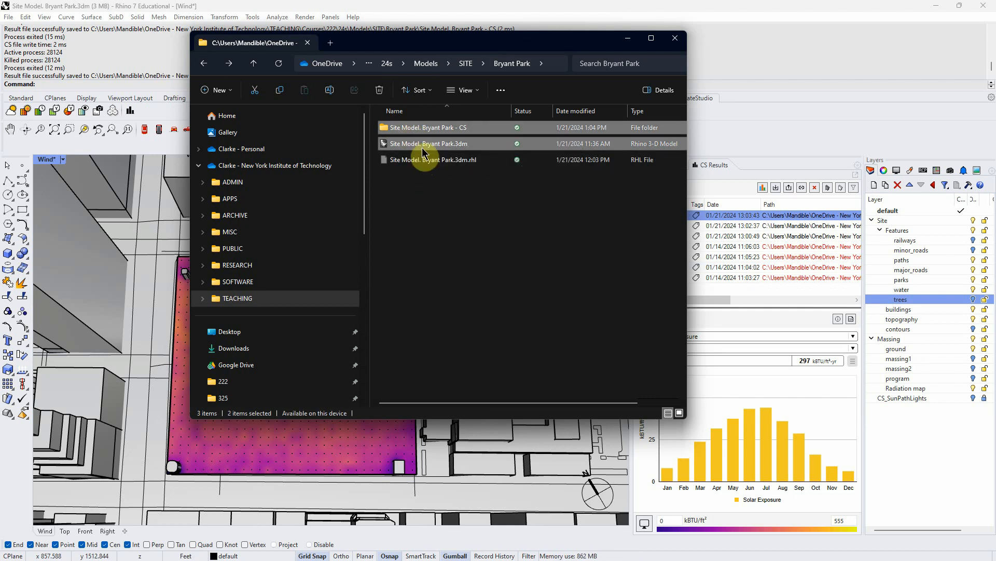
pyautogui.rightClick(423, 145)
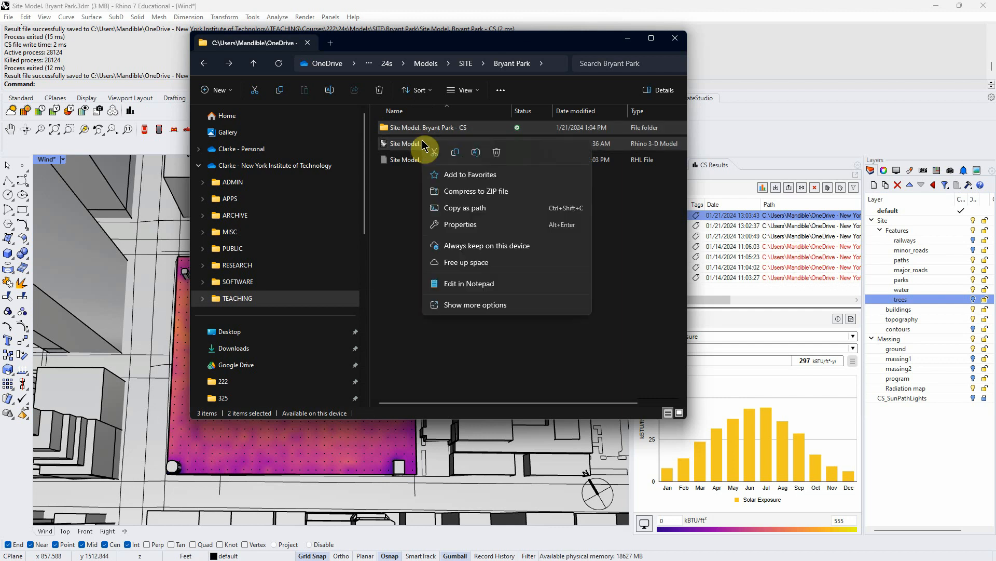
pyautogui.click(474, 192)
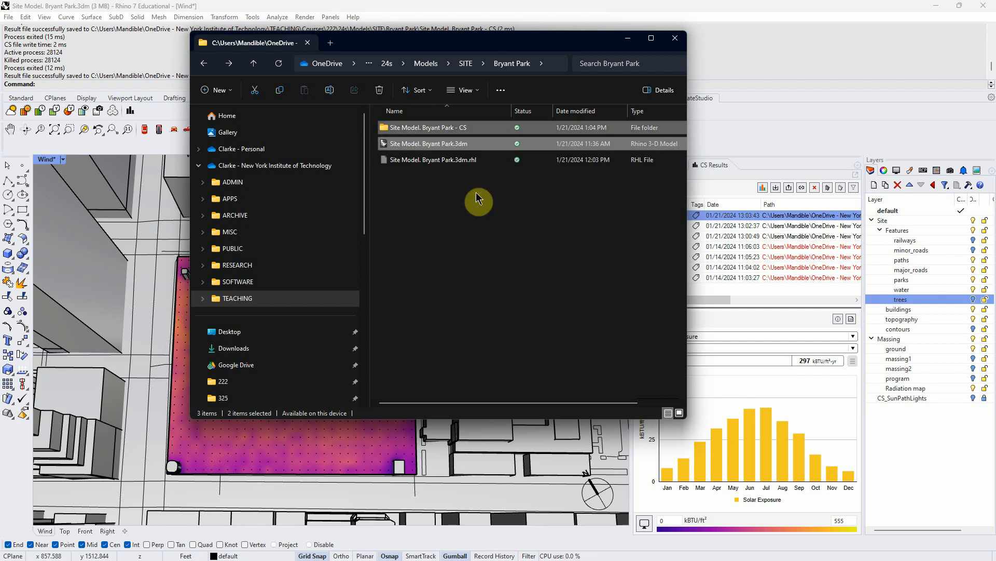
pyautogui.click(421, 193)
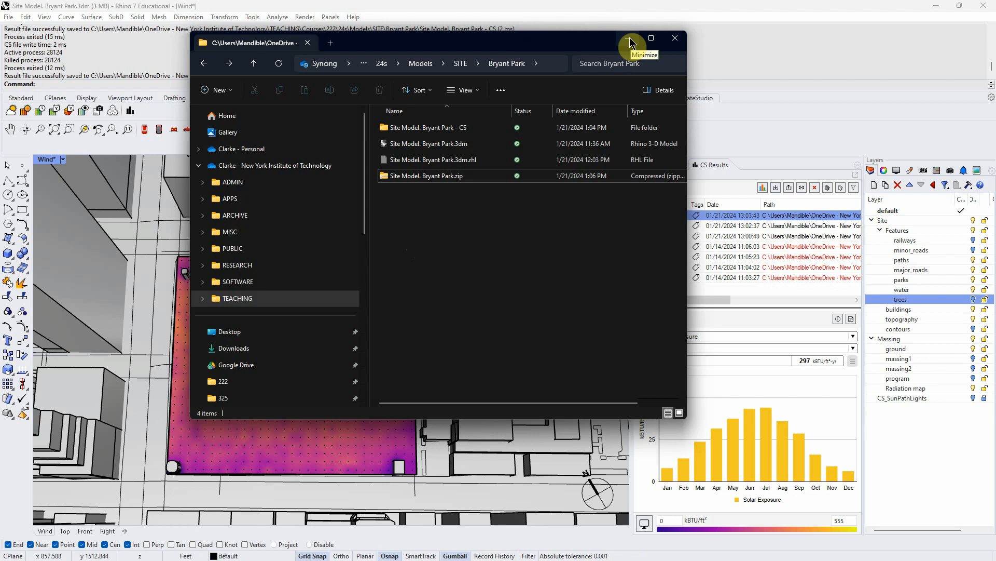
pyautogui.moveTo(558, 46); pyautogui.dragTo(483, 95)
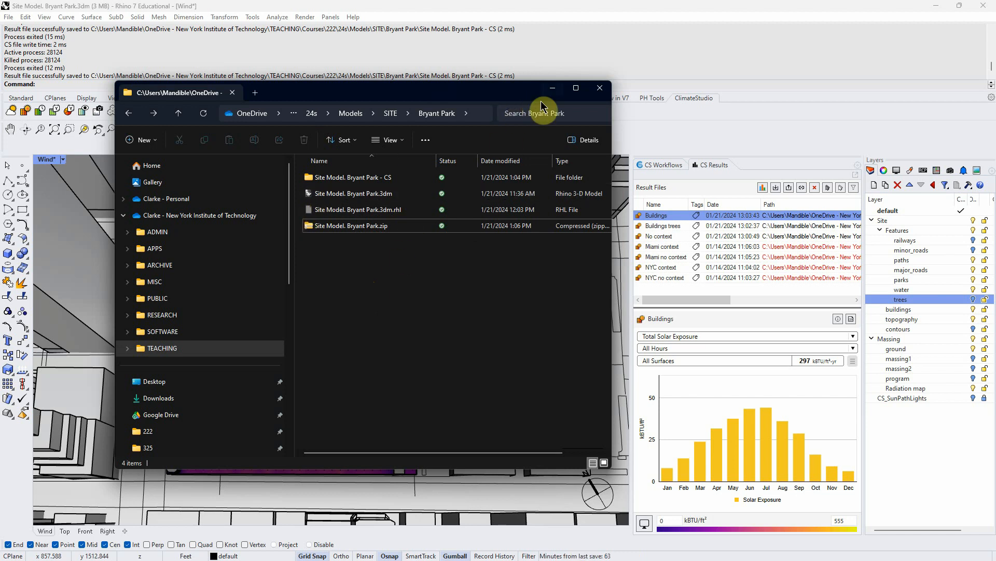
pyautogui.click(554, 88)
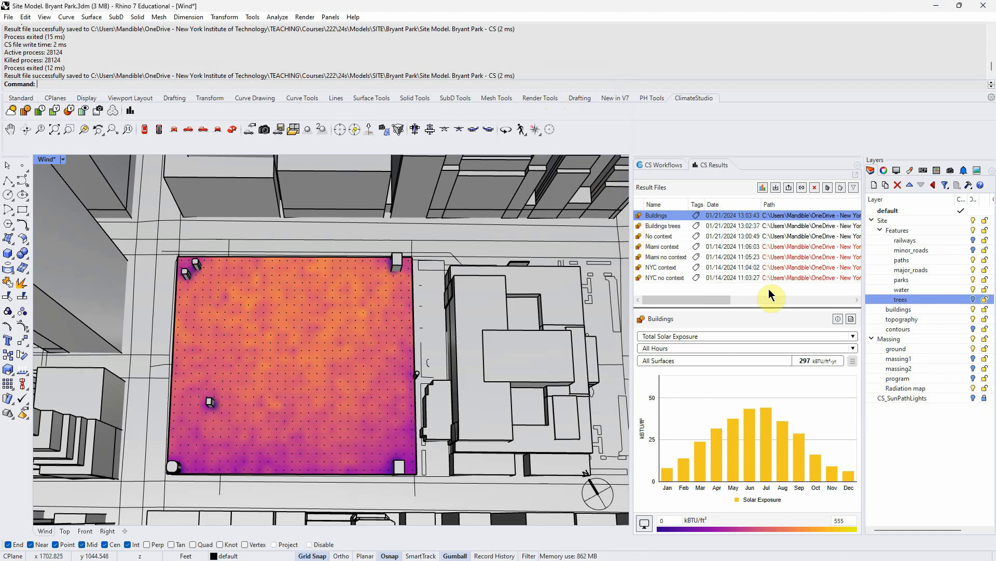
# - Check the older NYC and Miami result entries in the results list
pyautogui.moveTo(770, 309); pyautogui.dragTo(770, 322)
pyautogui.click(664, 279)
pyautogui.click(658, 267)
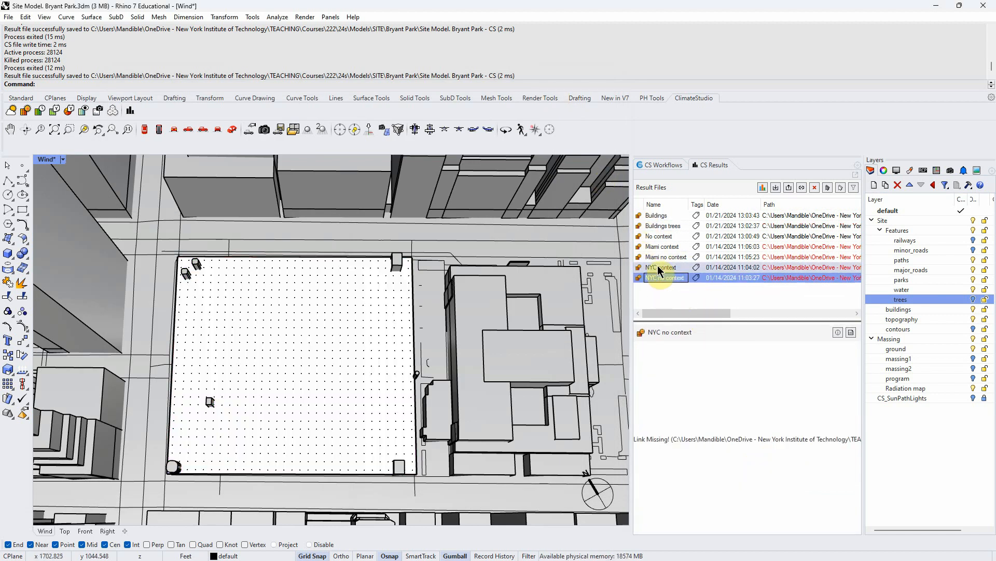
pyautogui.click(658, 258)
pyautogui.click(658, 249)
pyautogui.click(663, 275)
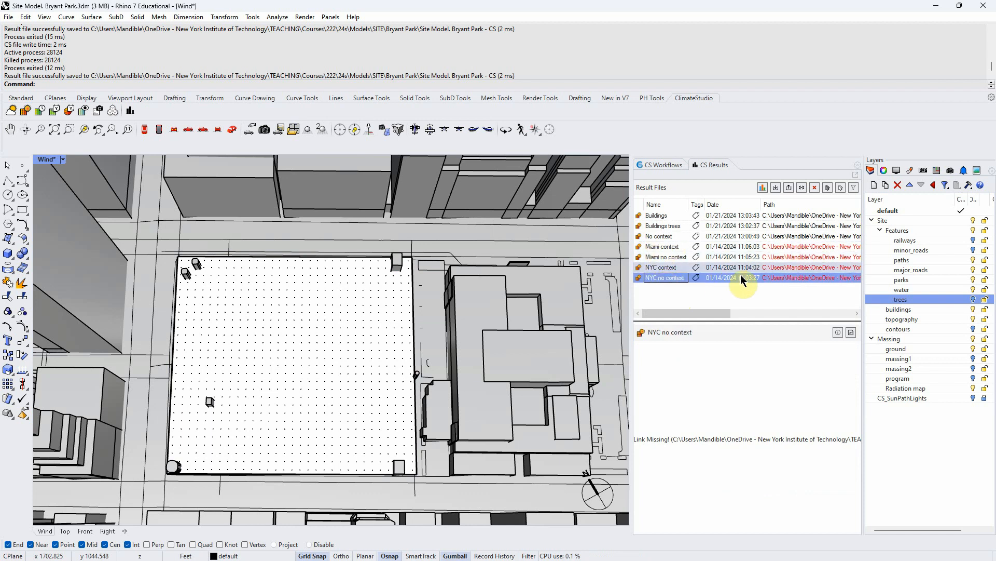
pyautogui.click(774, 300)
pyautogui.moveTo(725, 316); pyautogui.dragTo(683, 319)
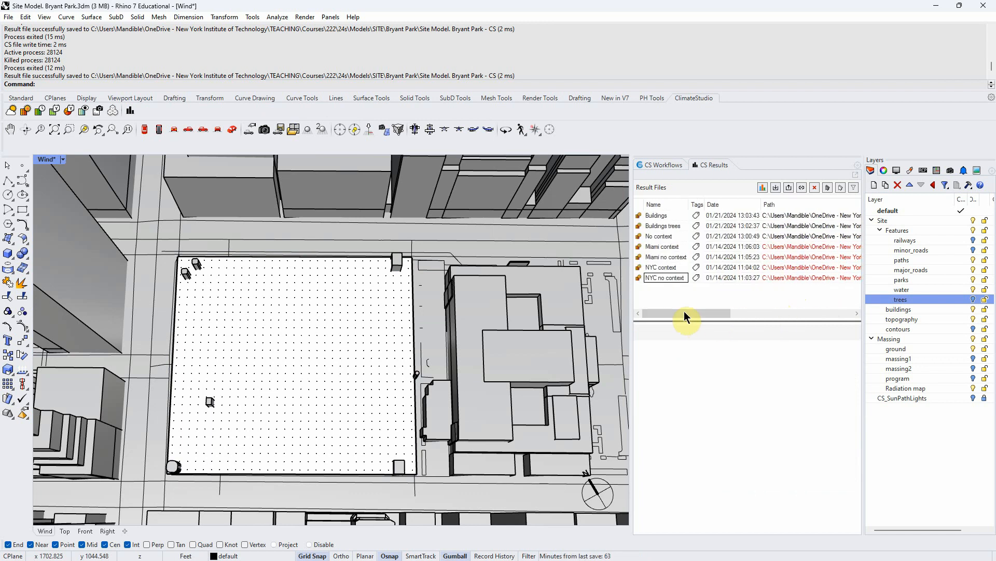
# - Relink the NYC no context result to its results file in the Bryant Park CS results folder and display its map
pyautogui.click(801, 188)
pyautogui.click(677, 278)
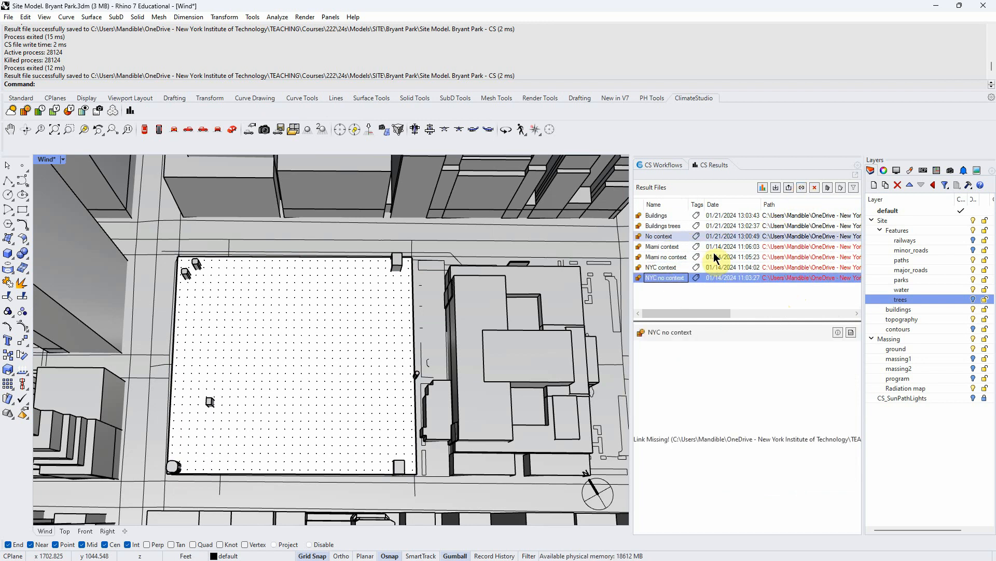
pyautogui.click(802, 187)
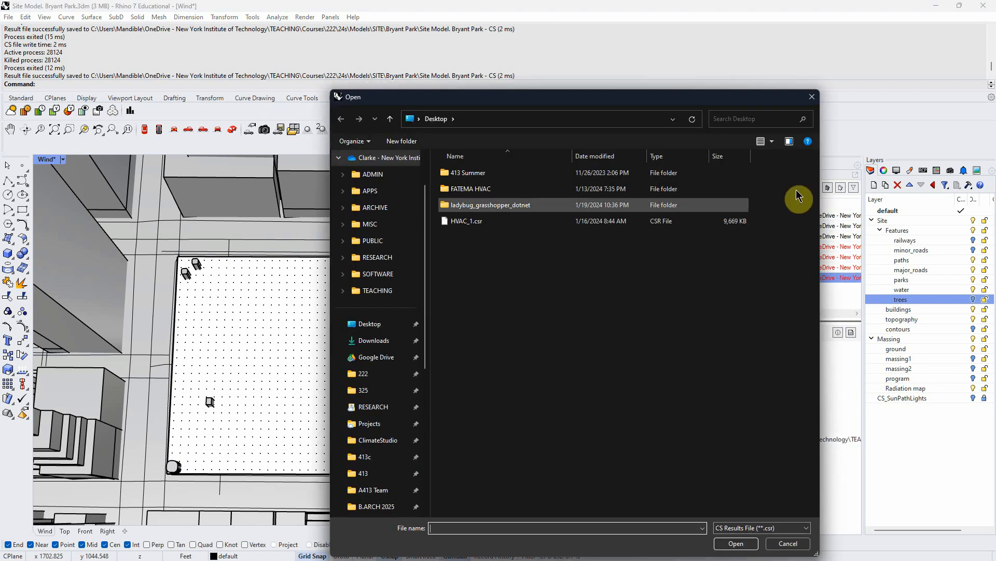
pyautogui.click(377, 376)
pyautogui.doubleClick(459, 186)
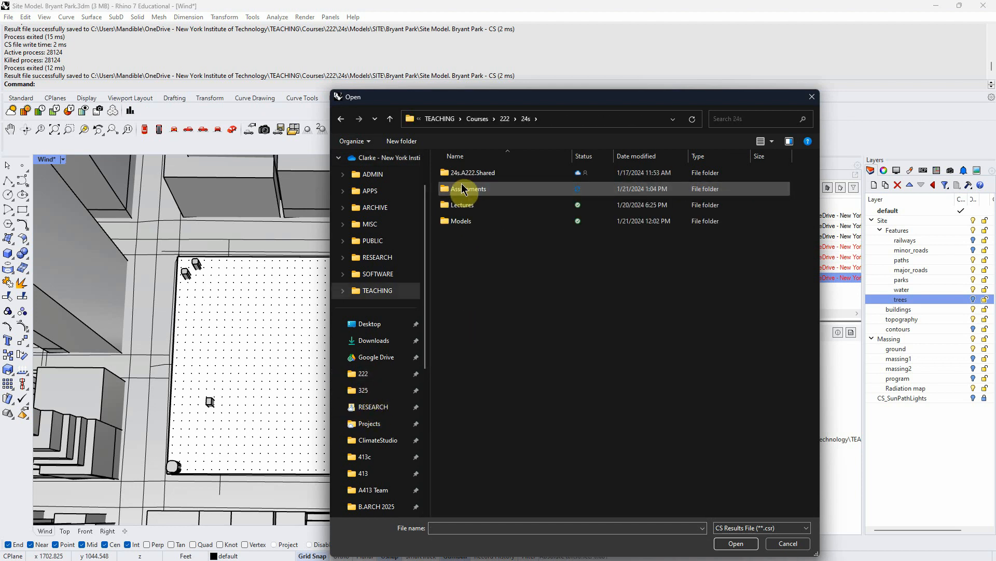
pyautogui.doubleClick(465, 223)
pyautogui.doubleClick(466, 189)
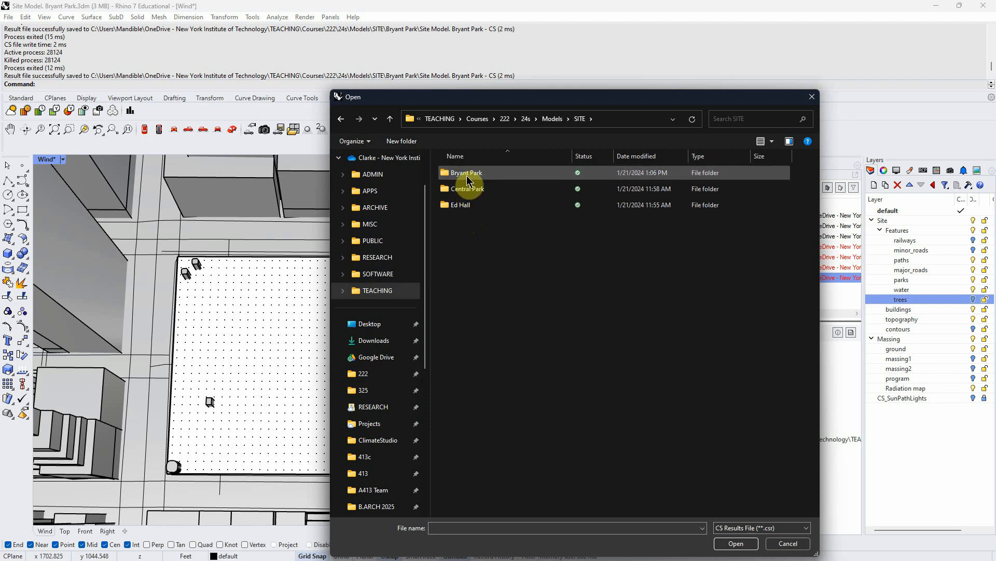
pyautogui.doubleClick(467, 177)
pyautogui.moveTo(488, 102); pyautogui.dragTo(396, 102)
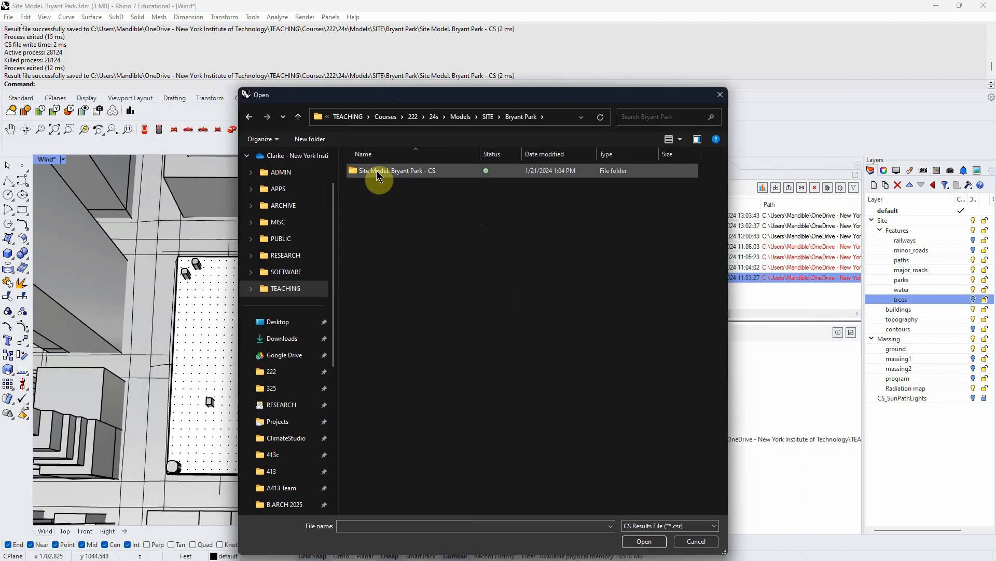
pyautogui.doubleClick(372, 174)
pyautogui.click(384, 268)
pyautogui.click(640, 541)
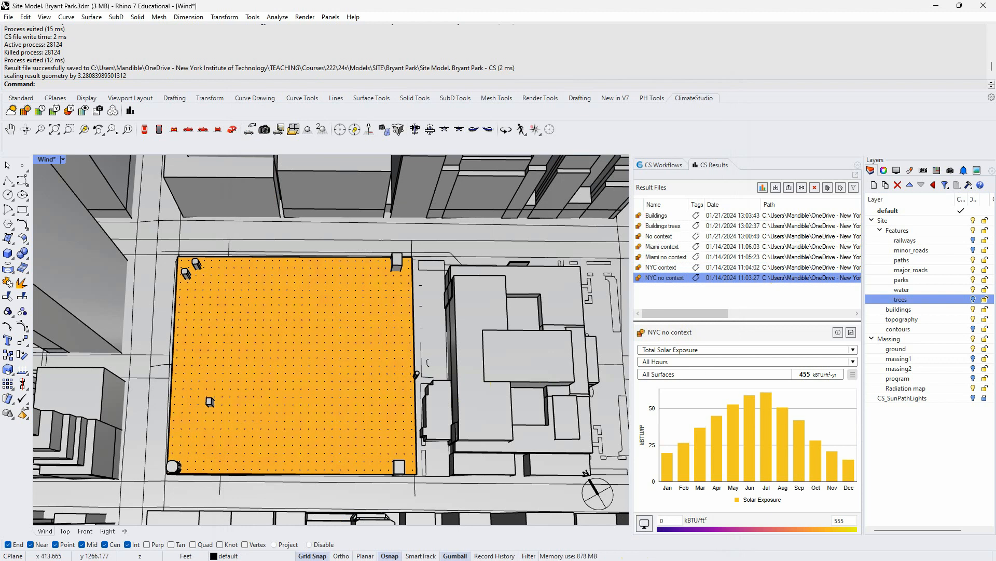
# - Switch to the assignment document in Word and review its instructions and deliverables
pyautogui.hotkey('alt', 'Tab')
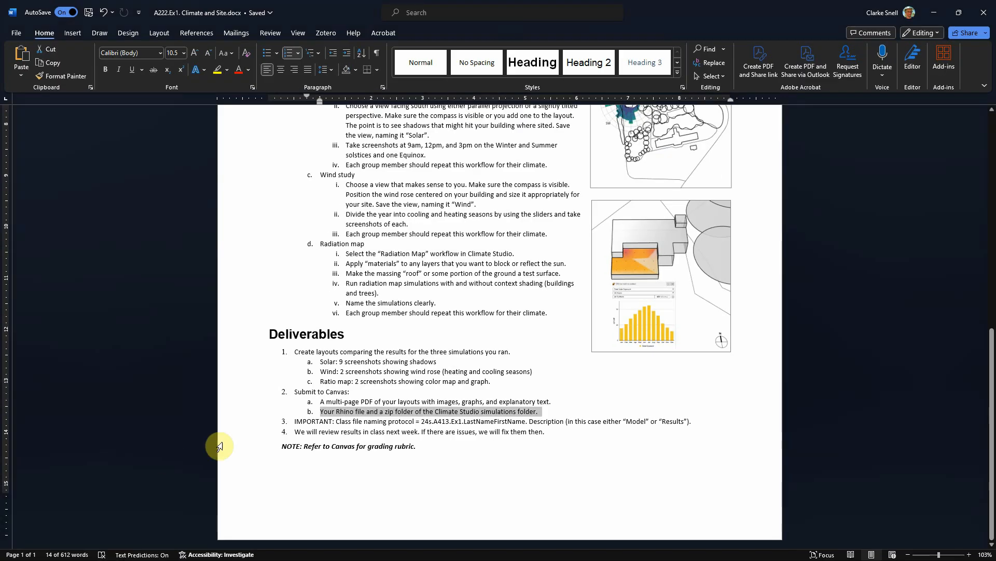
pyautogui.scroll(10, 245, 440)
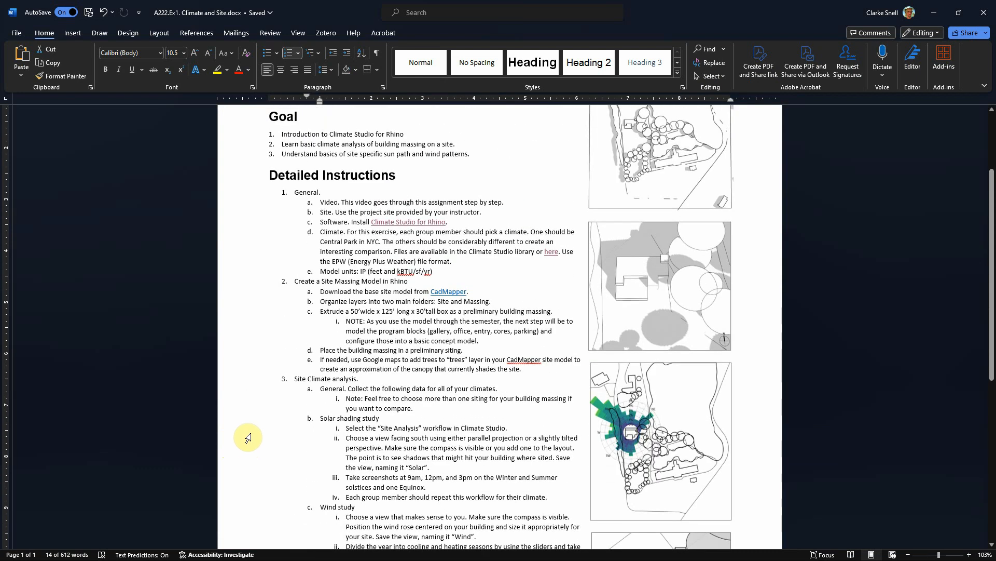
pyautogui.click(247, 434)
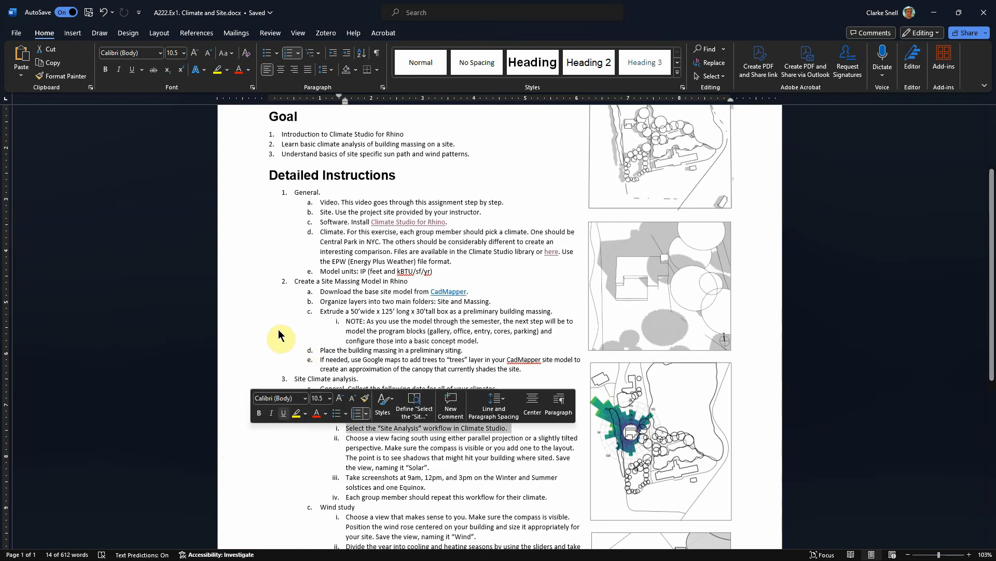
pyautogui.click(290, 446)
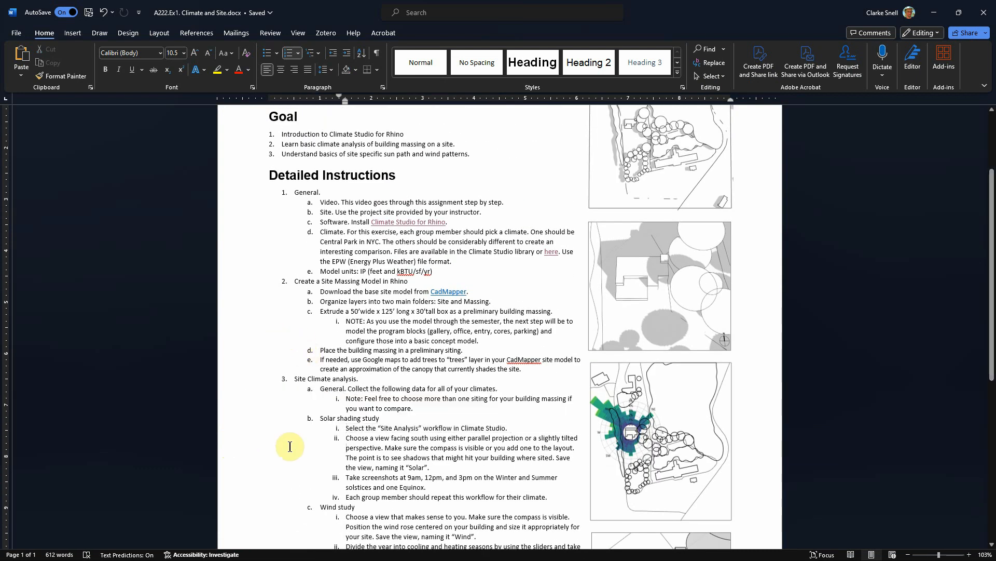
pyautogui.scroll(-2, 290, 446)
pyautogui.scroll(4, 295, 446)
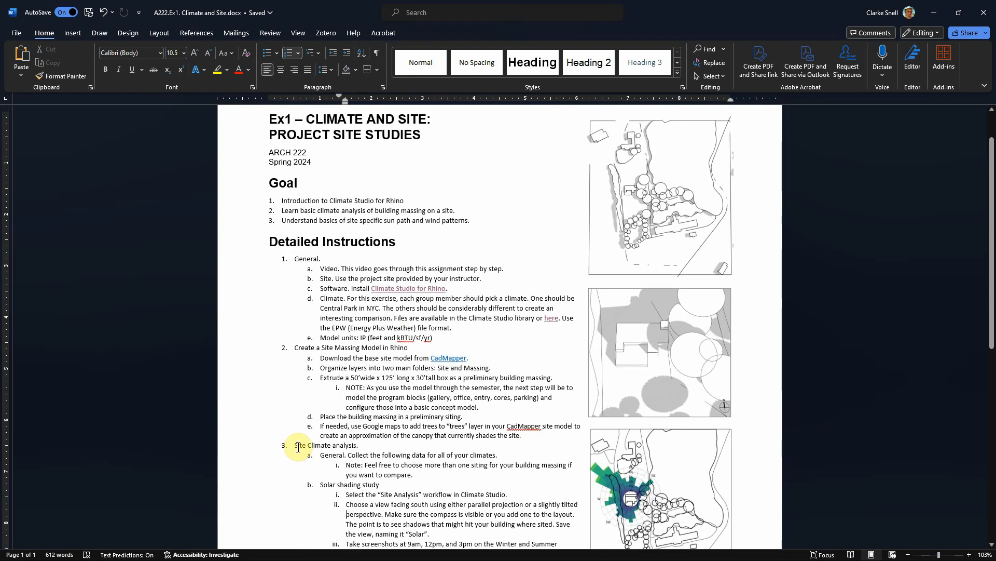